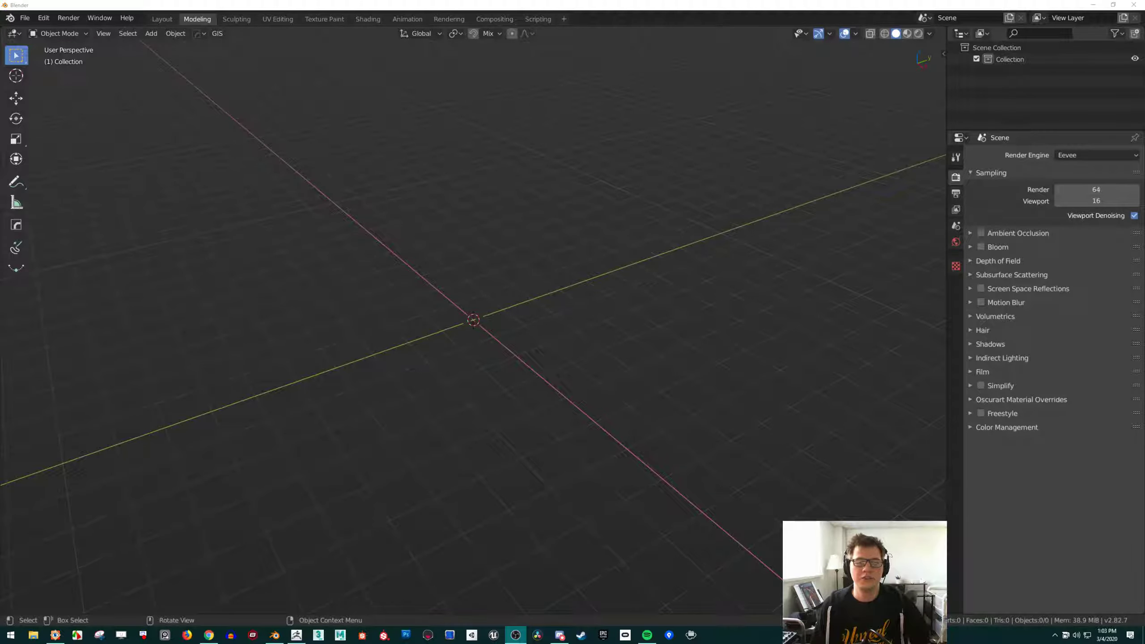
Add a mesh circle at the world origin
middle_click_drag(698, 387, 487, 308)
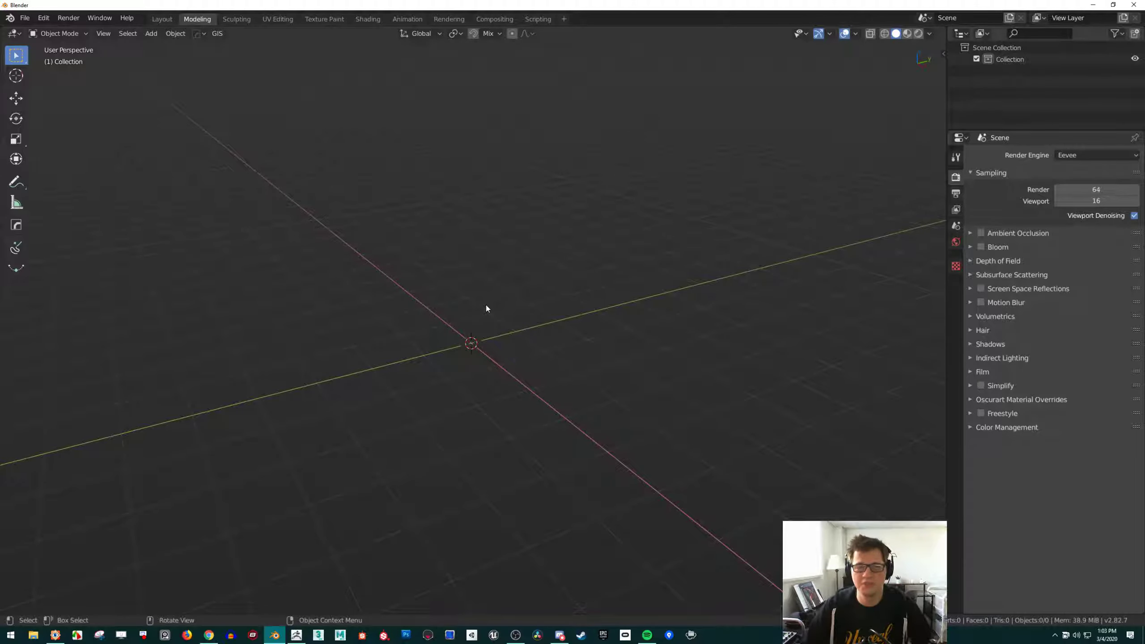
key("shift+a")
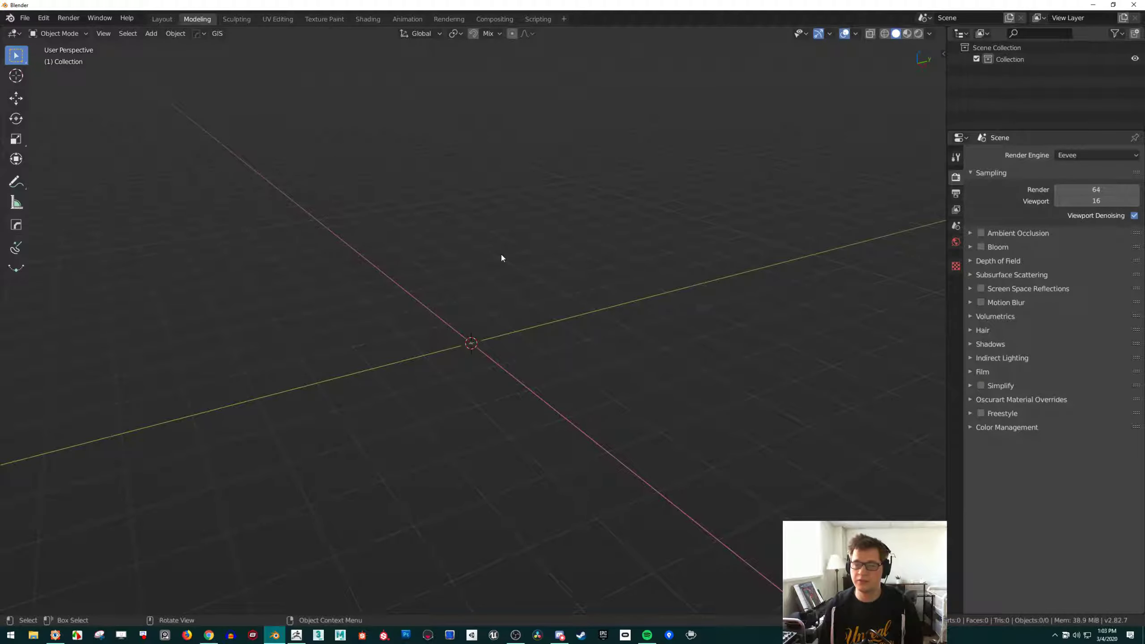
key("shift+a")
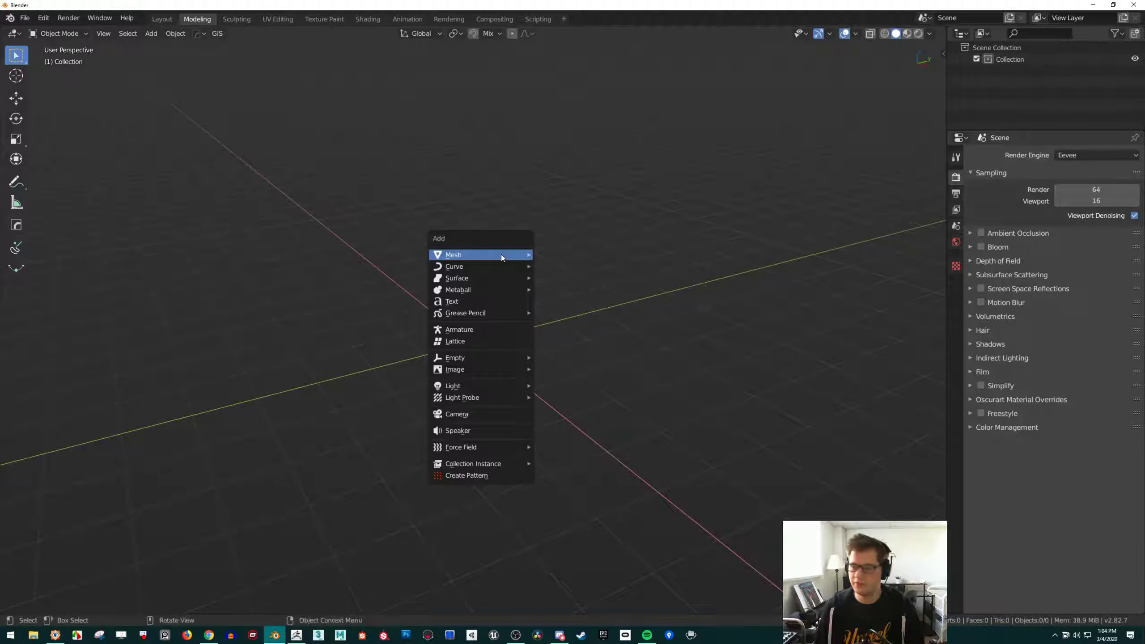
mouse_move(501, 255)
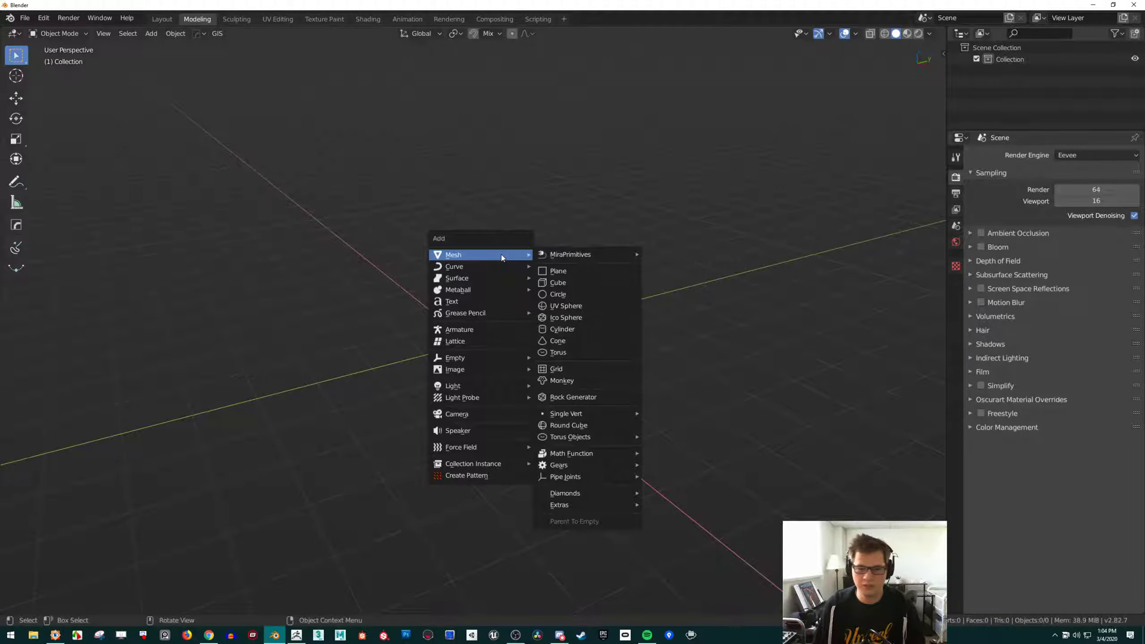
key("shift+a")
mouse_move(467, 283)
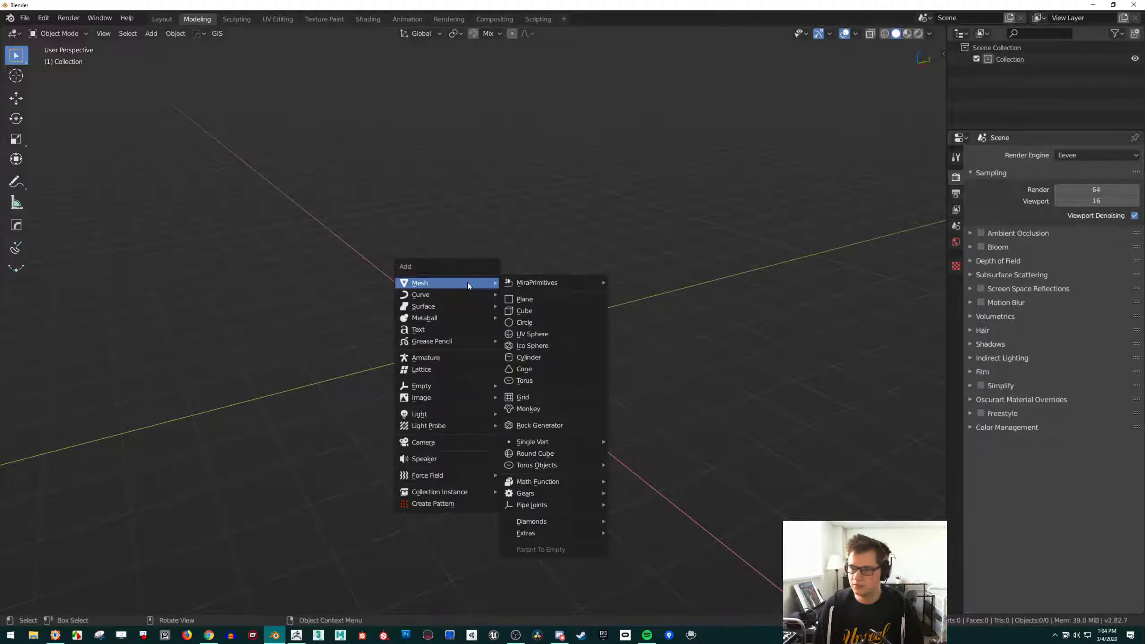
left_click(536, 322)
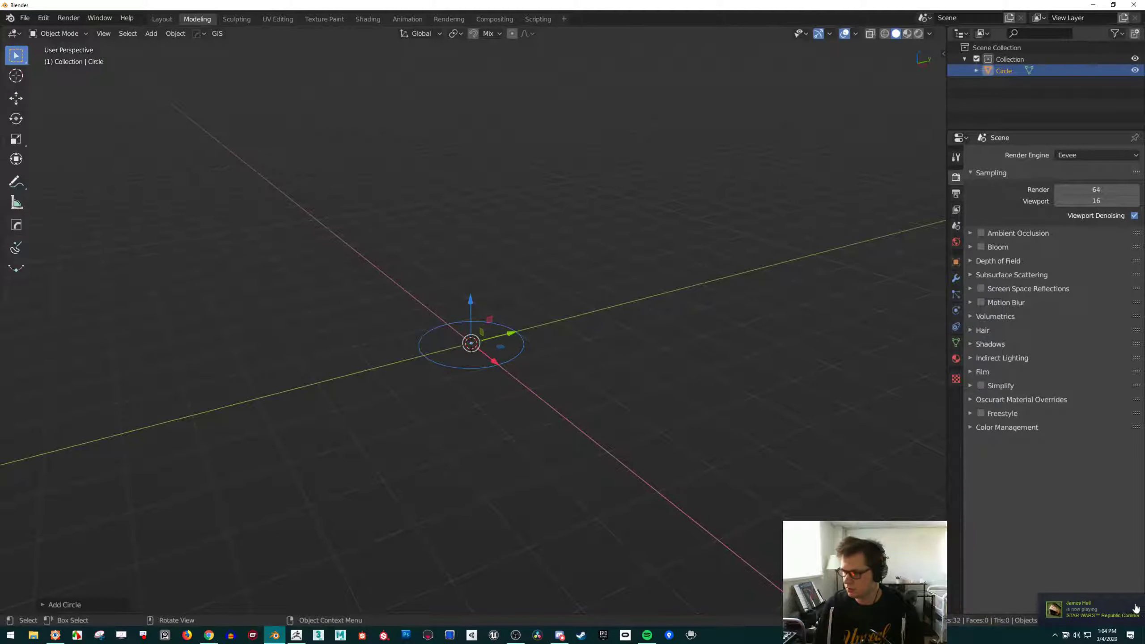
Switch to the system tray and quit Steam to stop its pop-up notifications
left_click(1056, 636)
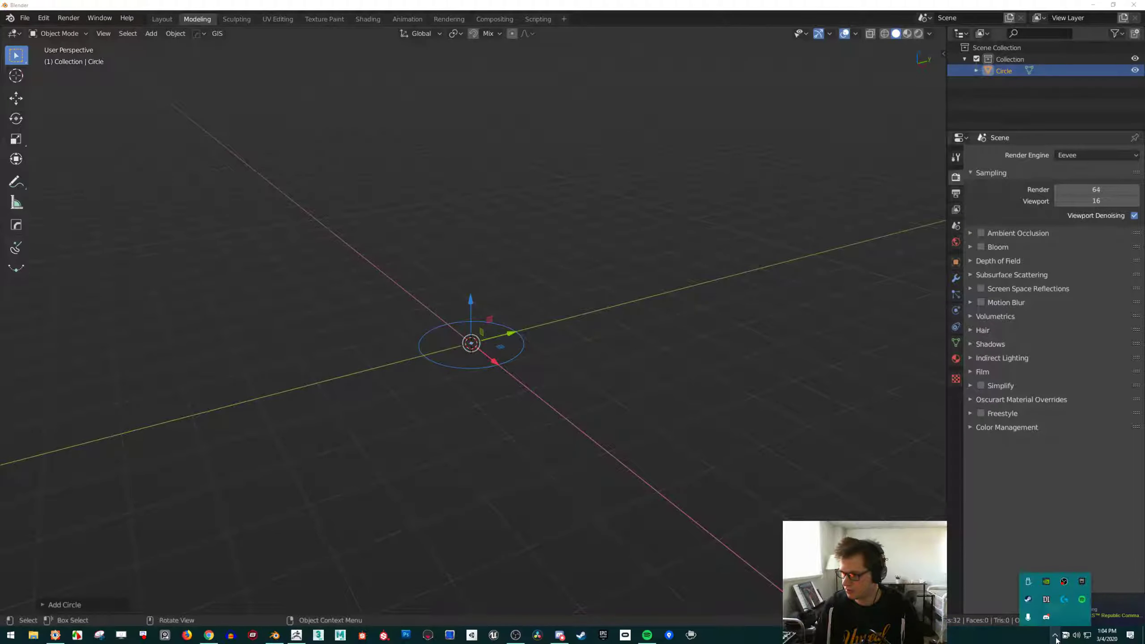
right_click(1030, 600)
left_click(1040, 596)
left_click(1025, 642)
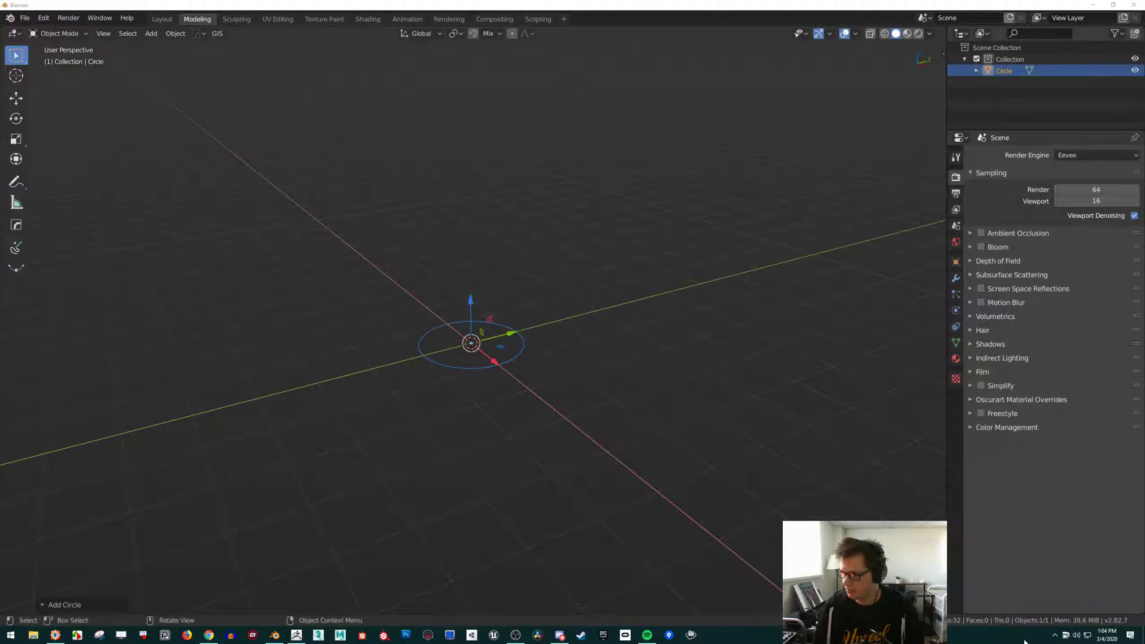
Enter Edit Mode on the circle, frame it in a low side-on view and select all its vertices
scroll(475, 368, "up", 5)
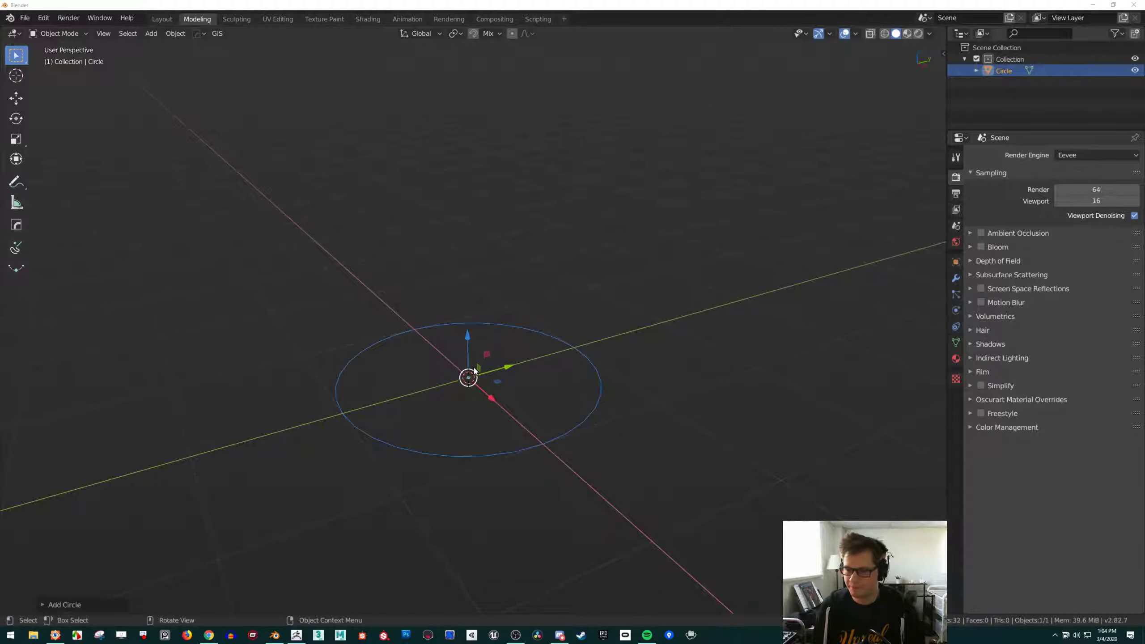
scroll(475, 368, "down", 2)
scroll(507, 345, "up", 2)
middle_click_drag(507, 344, 507, 357)
key("Tab")
scroll(524, 371, "down", 2)
scroll(524, 371, "up", 1)
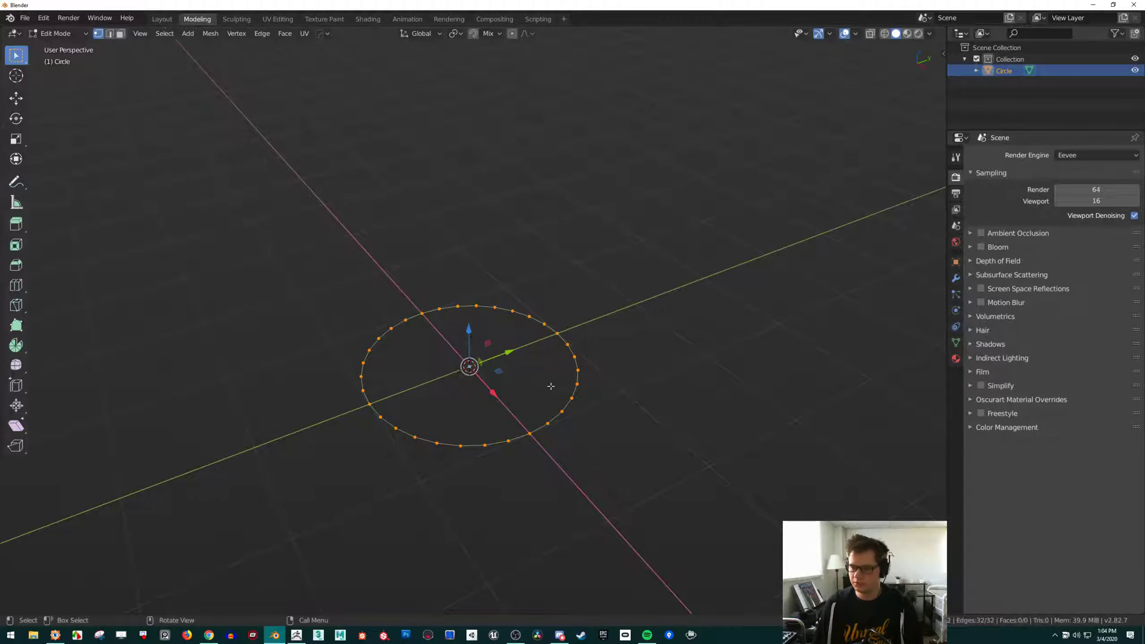
mouse_move(565, 383)
middle_mouse_down("shift")
mouse_move(531, 371)
mouse_move(570, 364)
mouse_move(517, 357)
mouse_move(576, 365)
mouse_move(567, 386)
middle_mouse_up("shift")
scroll(570, 363, "down", 2)
key("Tab")
key("Tab")
key("KP_Decimal")
scroll(517, 352, "down", 3)
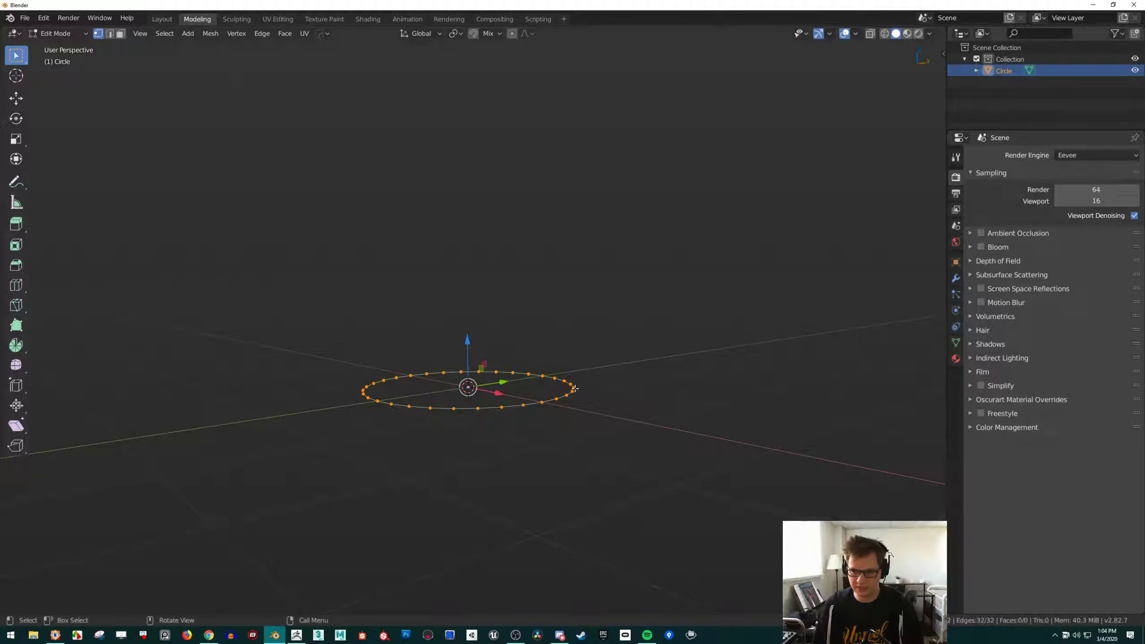
key("alt+a")
key("a")
key("e")
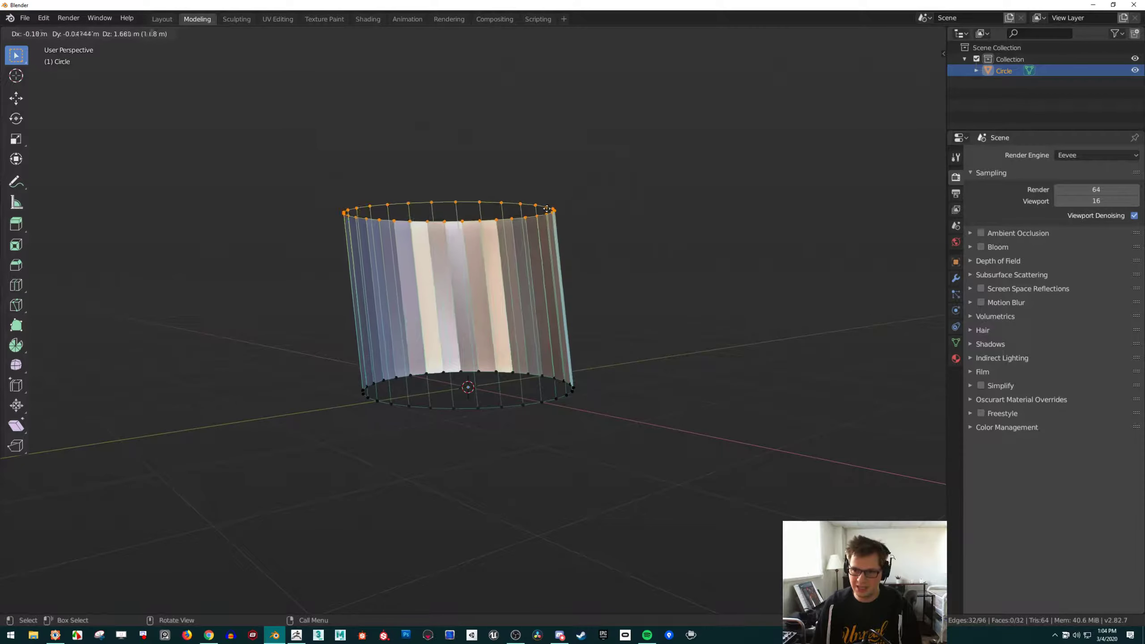
right_click(550, 231)
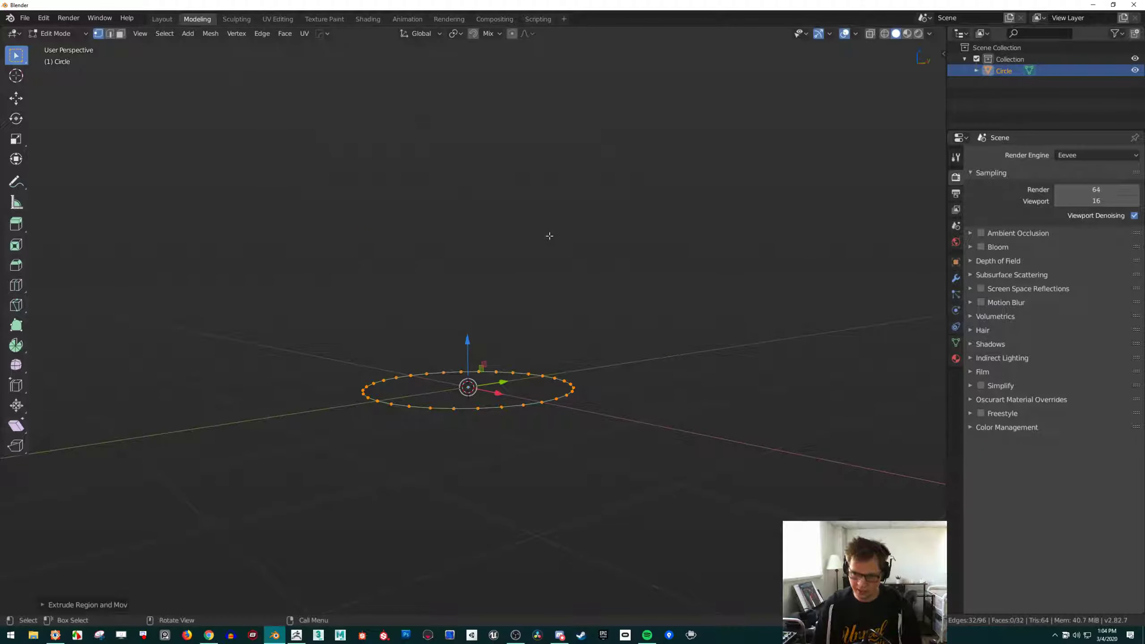
key("e")
key("z")
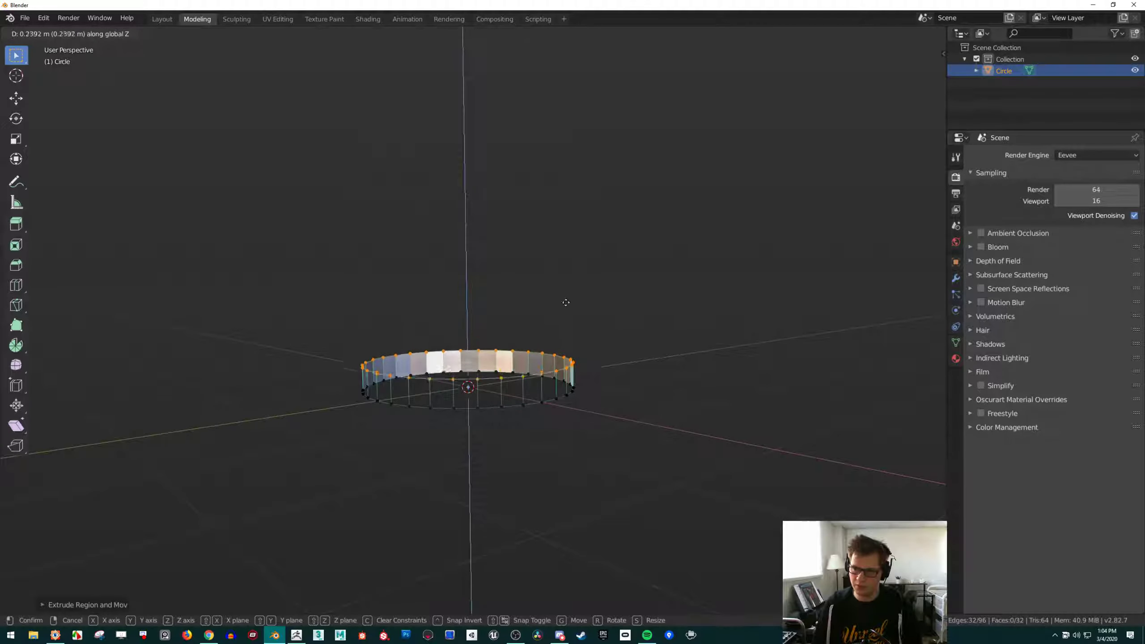
right_click(566, 242)
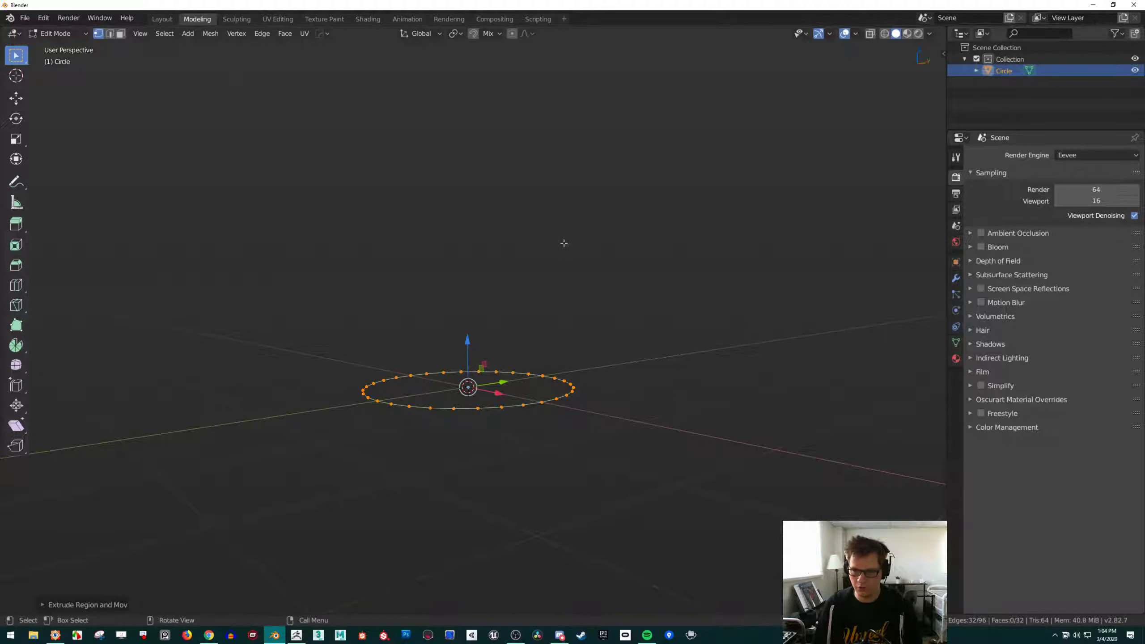
key("ctrl+z")
key("g")
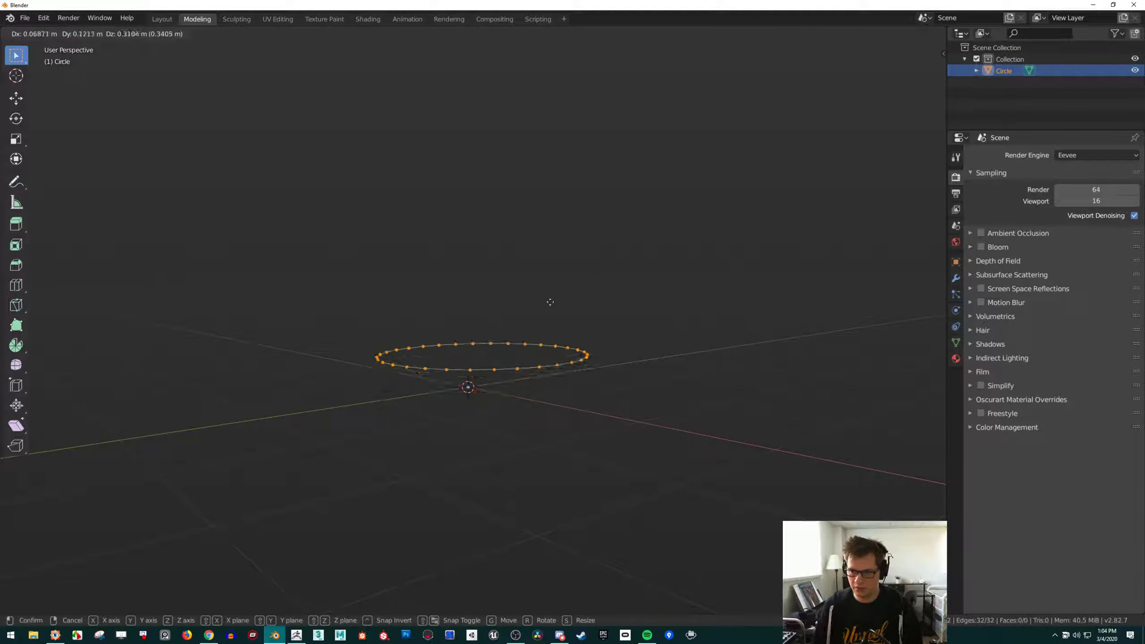
right_click(564, 314)
Extrude the circle's vertices upward along the global Z axis by about 0.2 m to form a thin band
key("e")
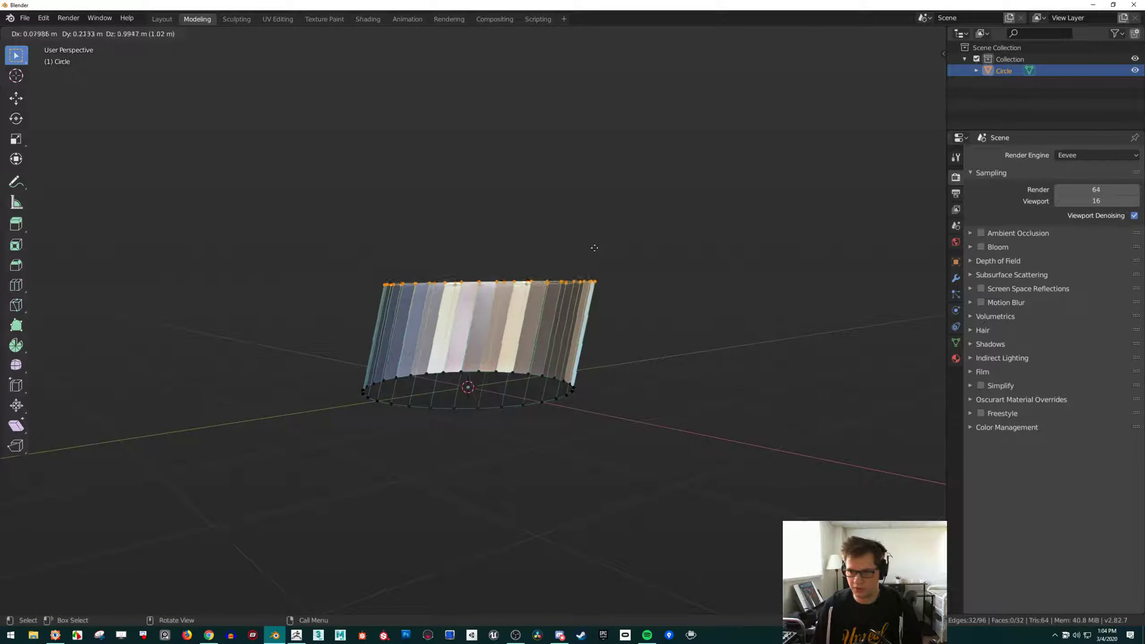
key("z")
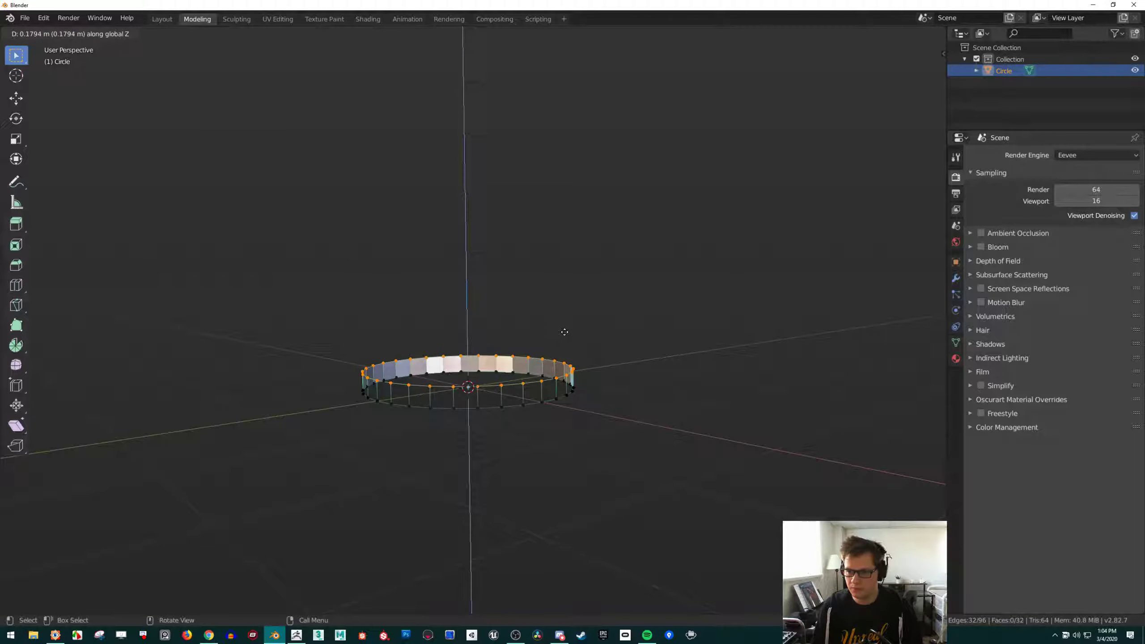
left_click(566, 330)
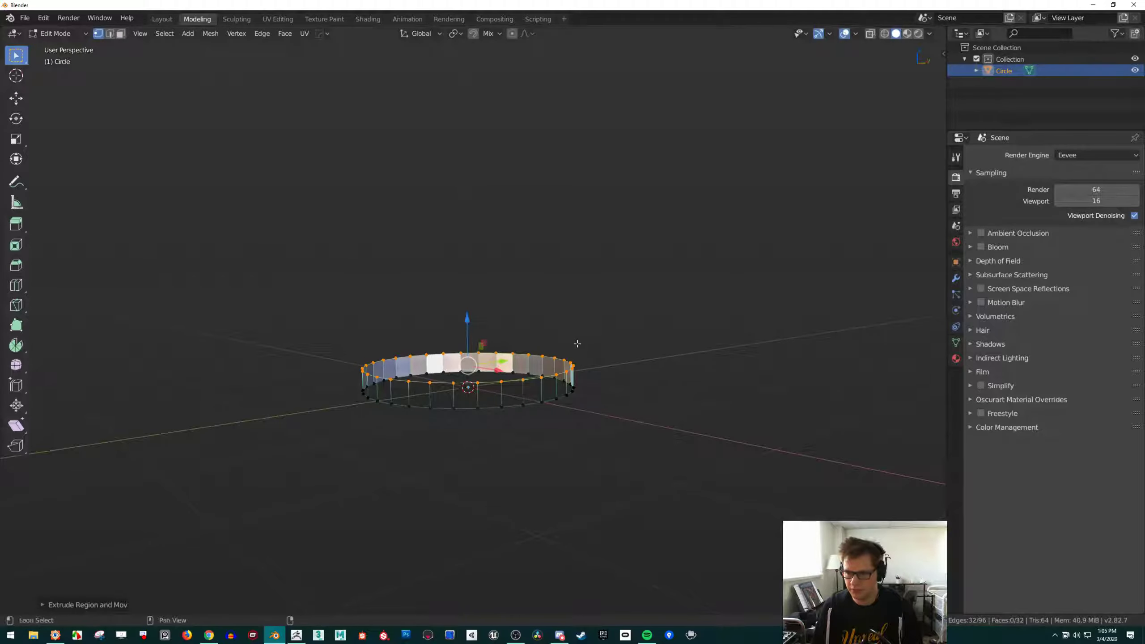
Clear the selection and loop-select the band's upper ring of vertices
middle_click_drag(566, 330, 516, 333)
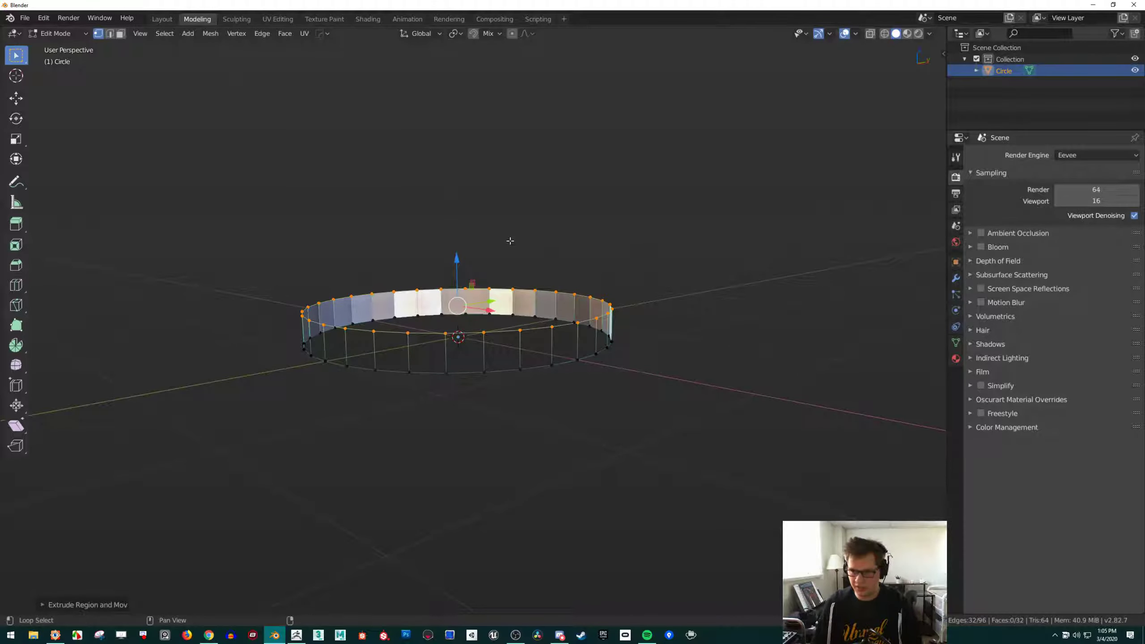
middle_click_drag(508, 240, 524, 294)
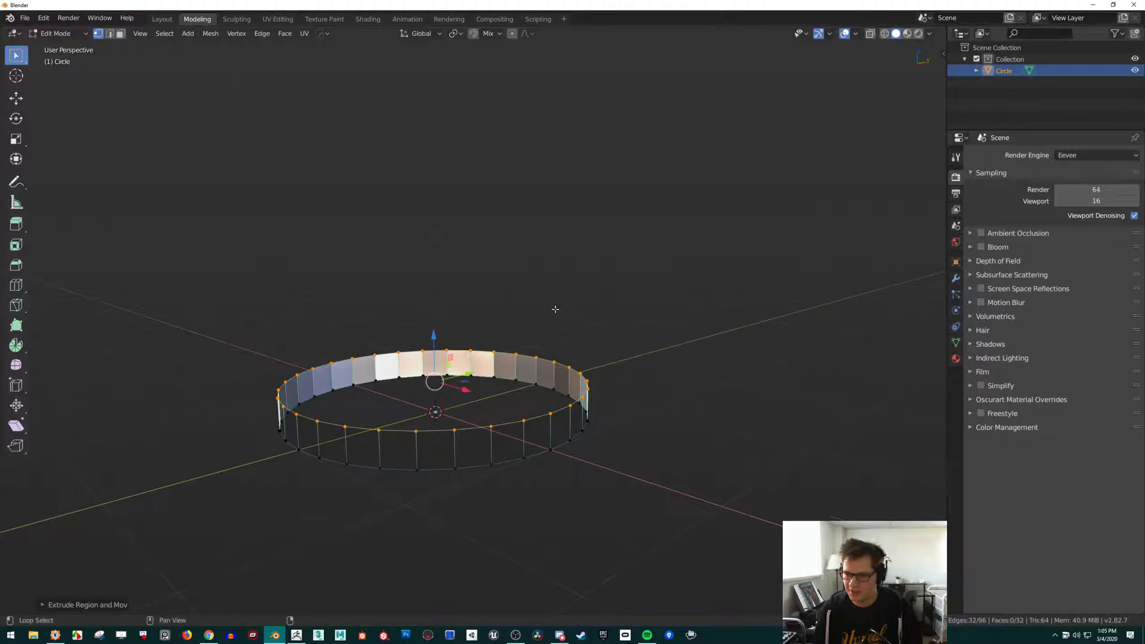
middle_click_drag(554, 310, 545, 289, "shift")
key("KP_Decimal")
middle_click_drag(622, 279, 627, 302)
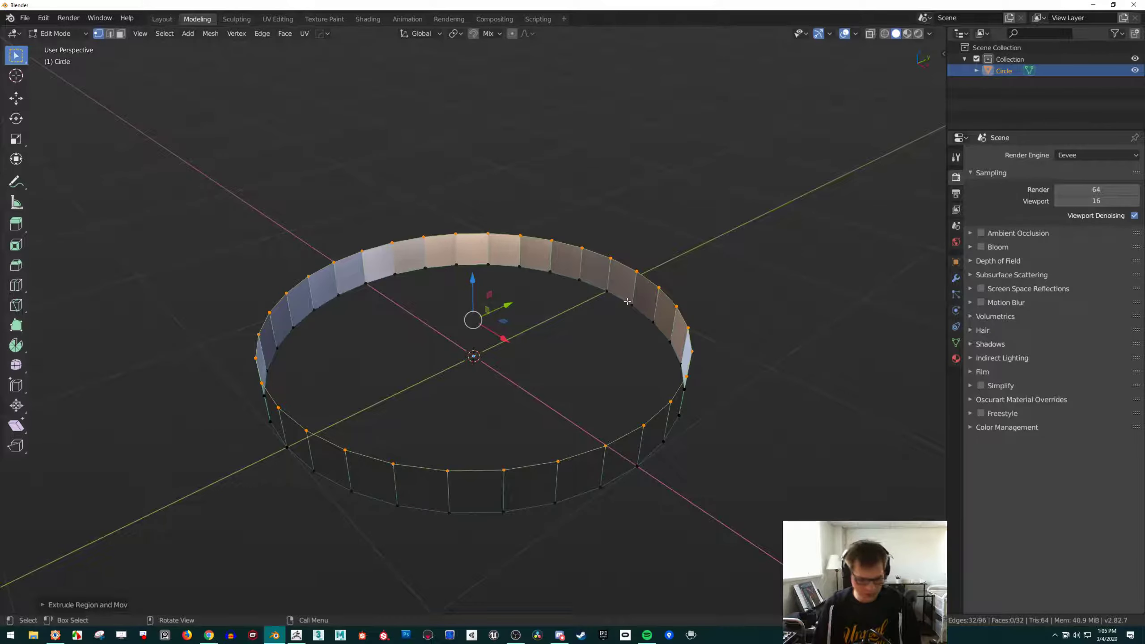
key("a")
key("alt+a")
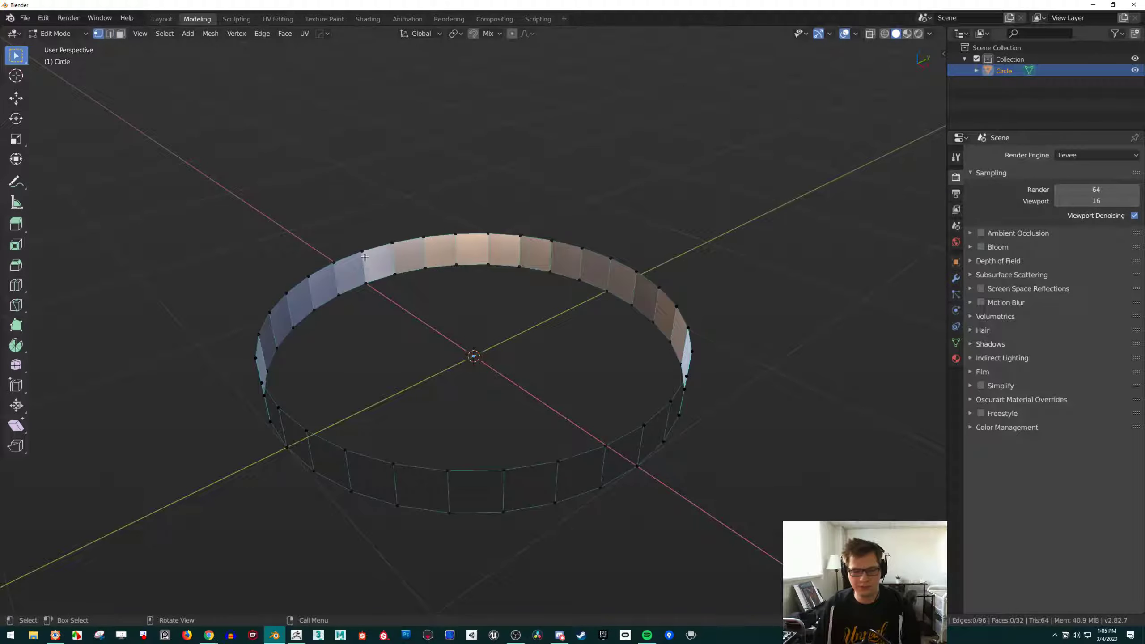
left_click(380, 246, "alt")
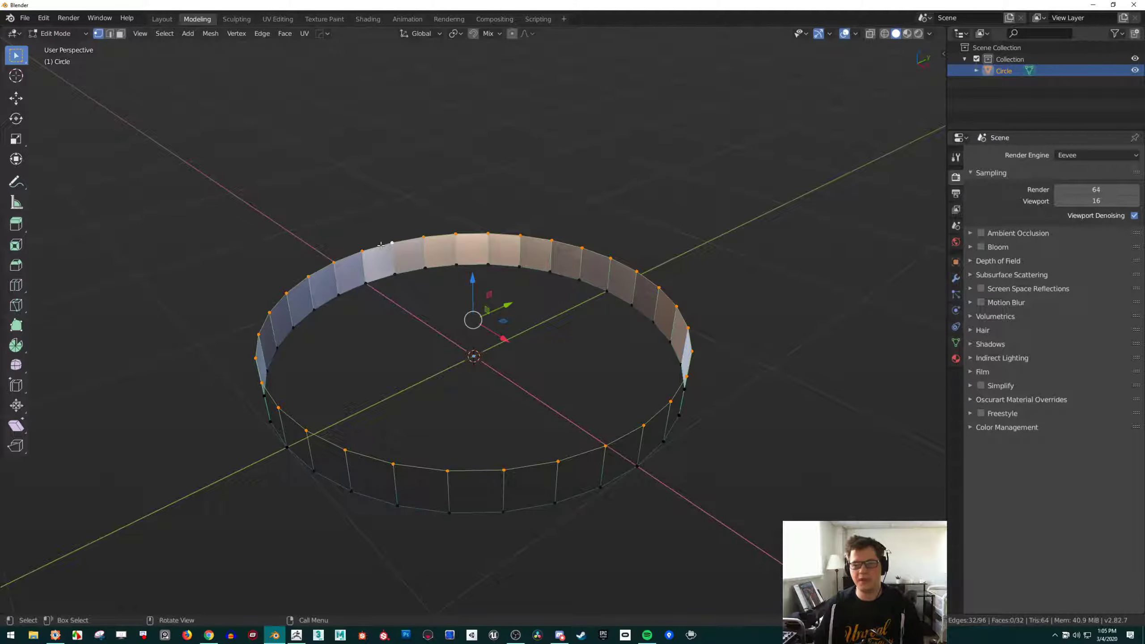
Select all linked faces of the band and recalculate their normals so they face inward or outward consistently
key("alt+Tab")
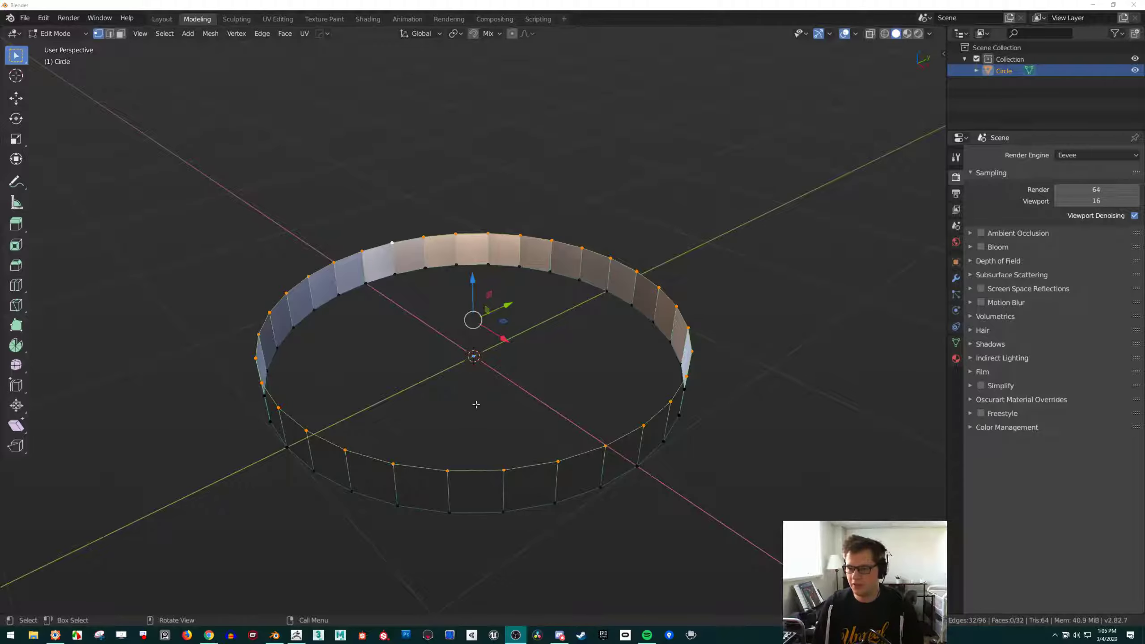
middle_click_drag(476, 405, 481, 385)
key("3")
key("l")
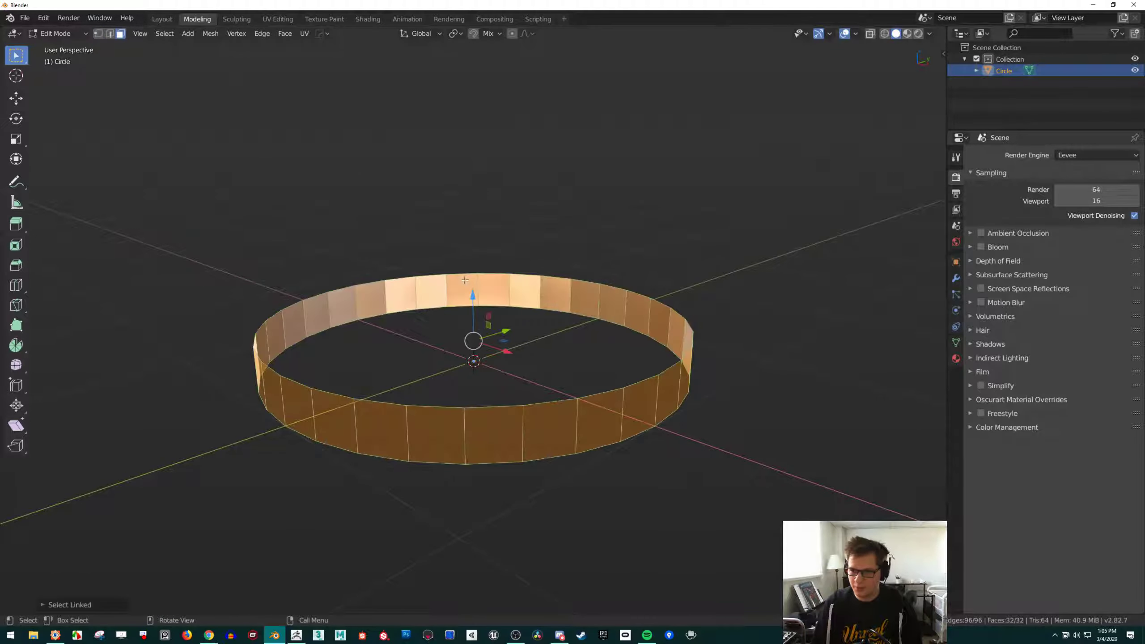
middle_click_drag(480, 286, 497, 326)
key("1")
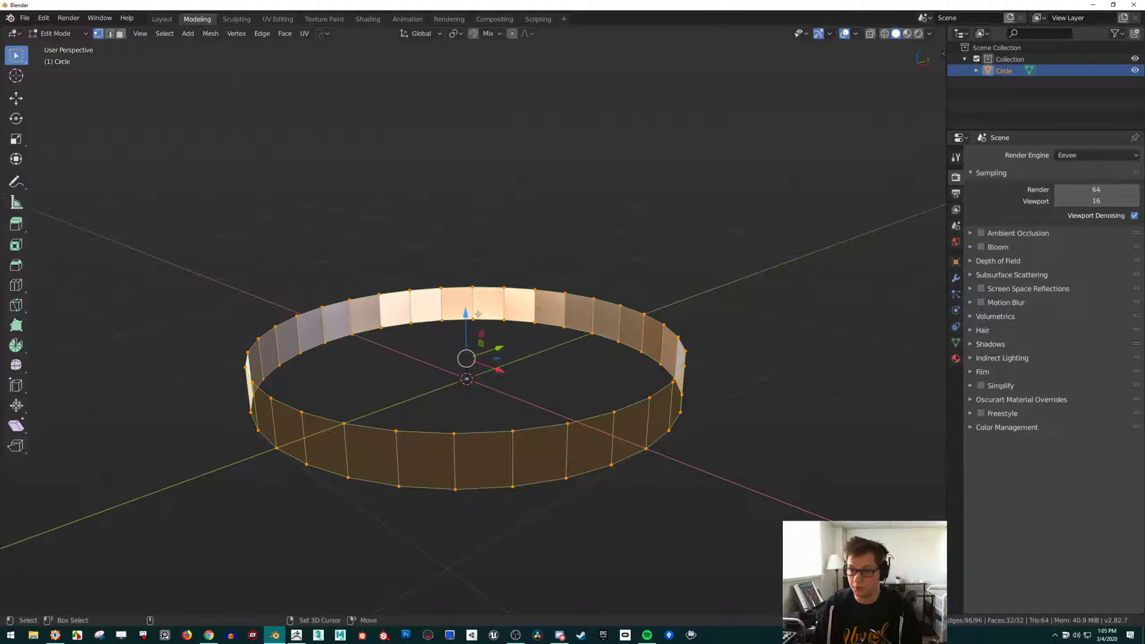
key("shift+n")
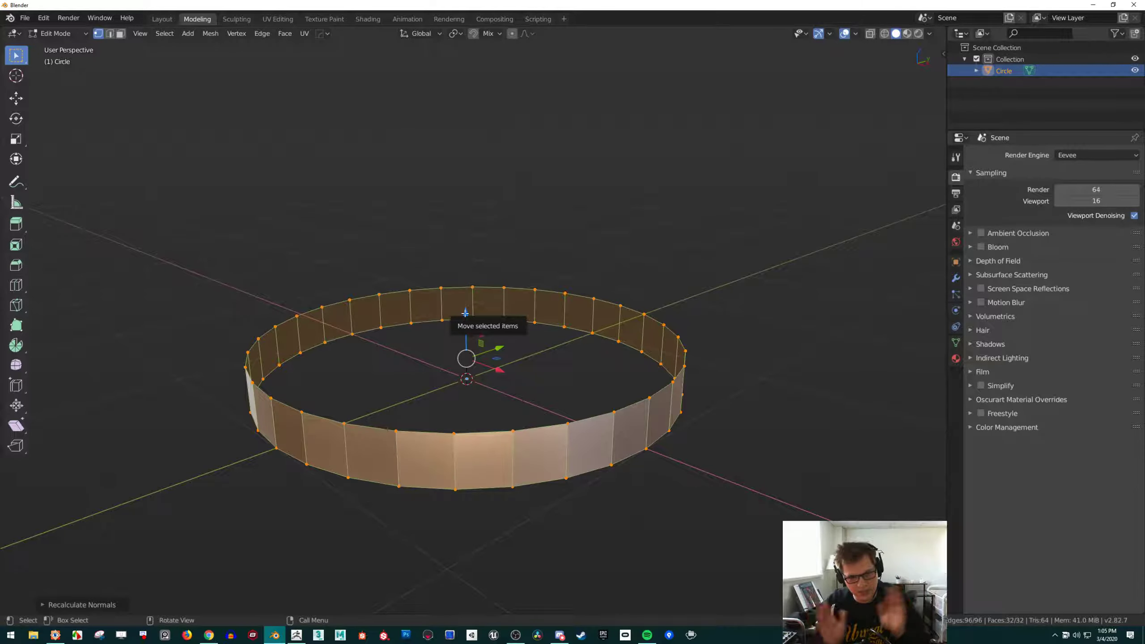
Deselect everything, switch to edge selection and select the band's upper edge loop
key("alt+a")
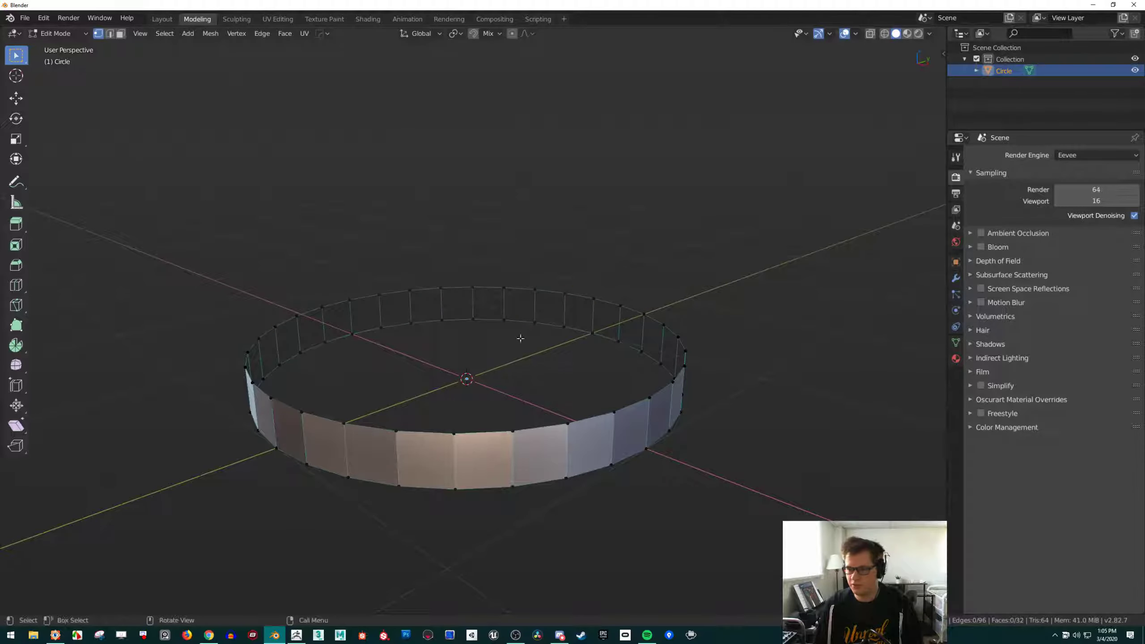
middle_click_drag(522, 333, 525, 366)
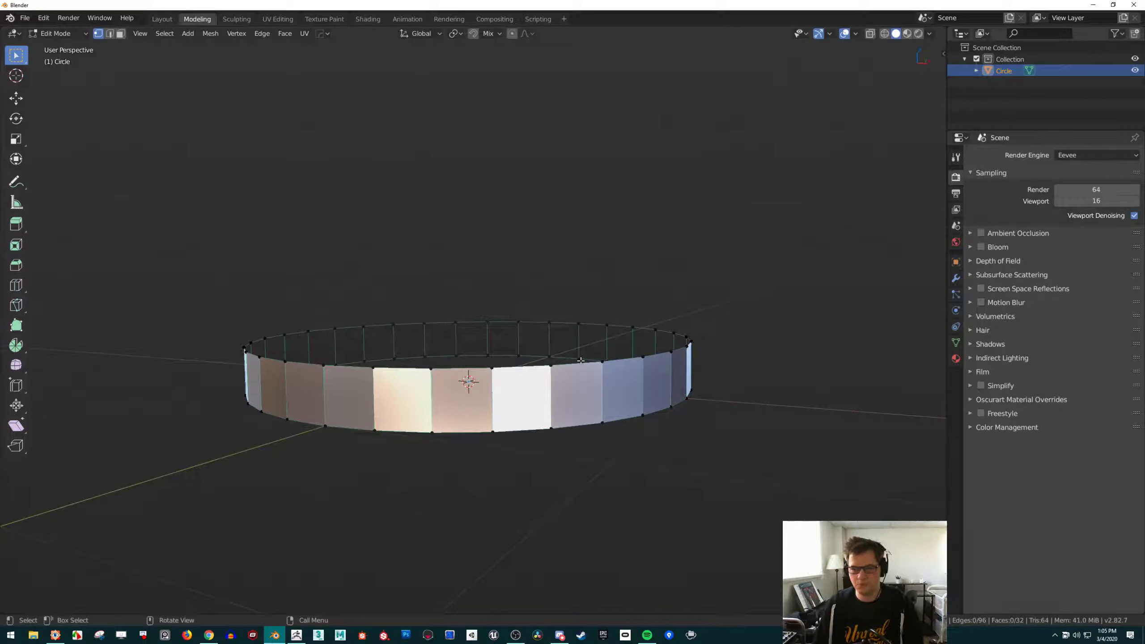
key("2")
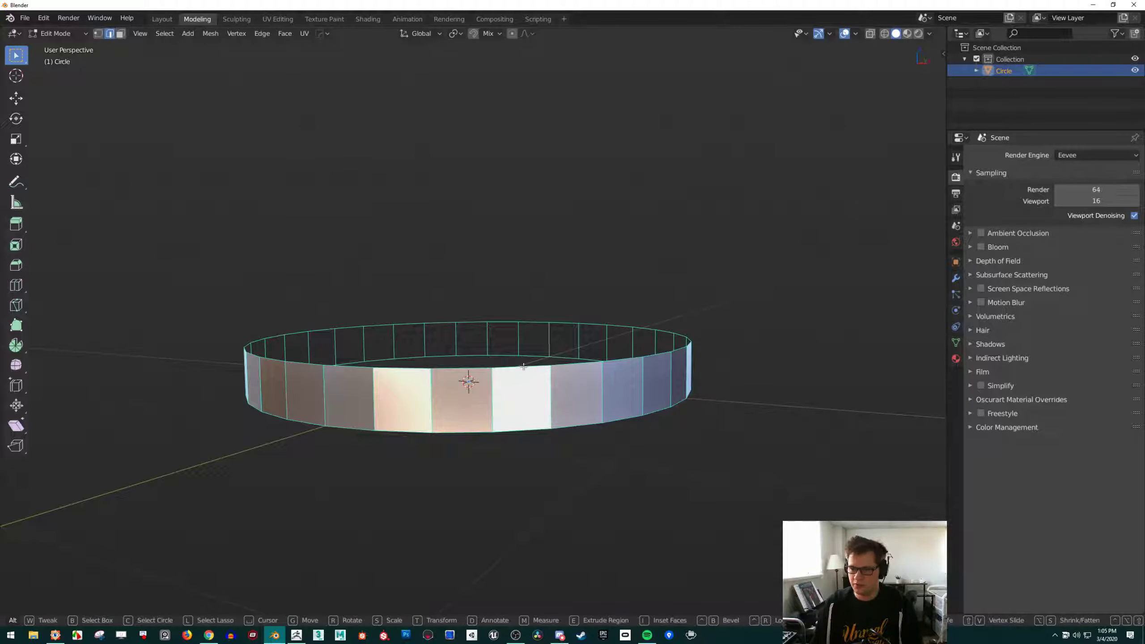
key("alt+a")
key("1")
middle_click_drag(521, 370, 485, 392)
key("2")
left_click(484, 389, "alt")
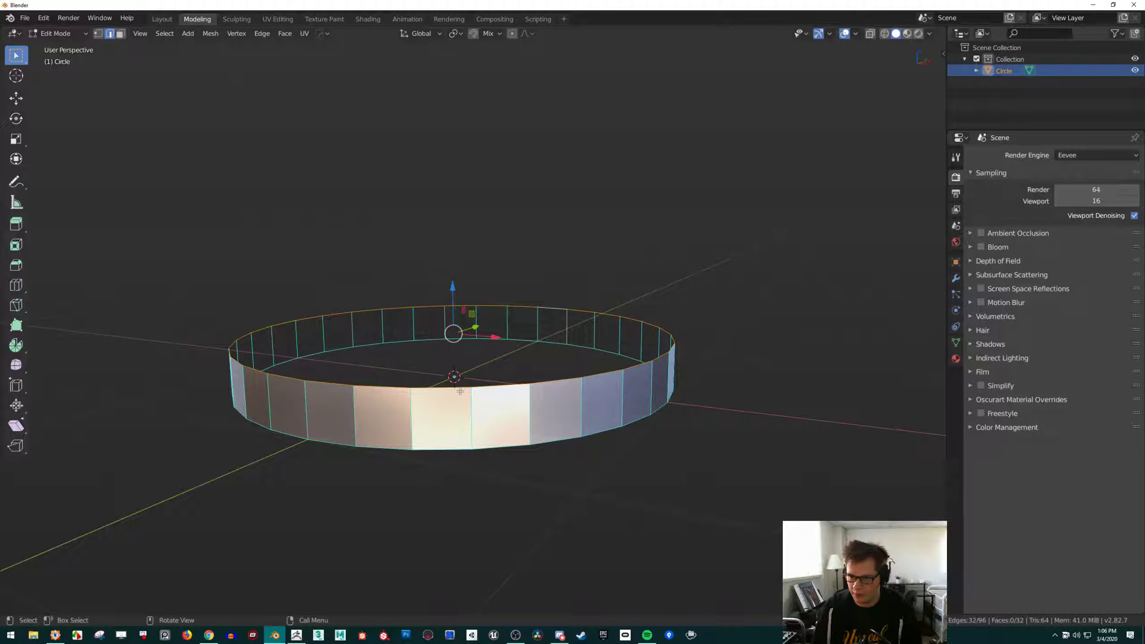
Try a loop selection on a vertical edge of the band, and reselect the upper edge loop
scroll(460, 391, "up", 3)
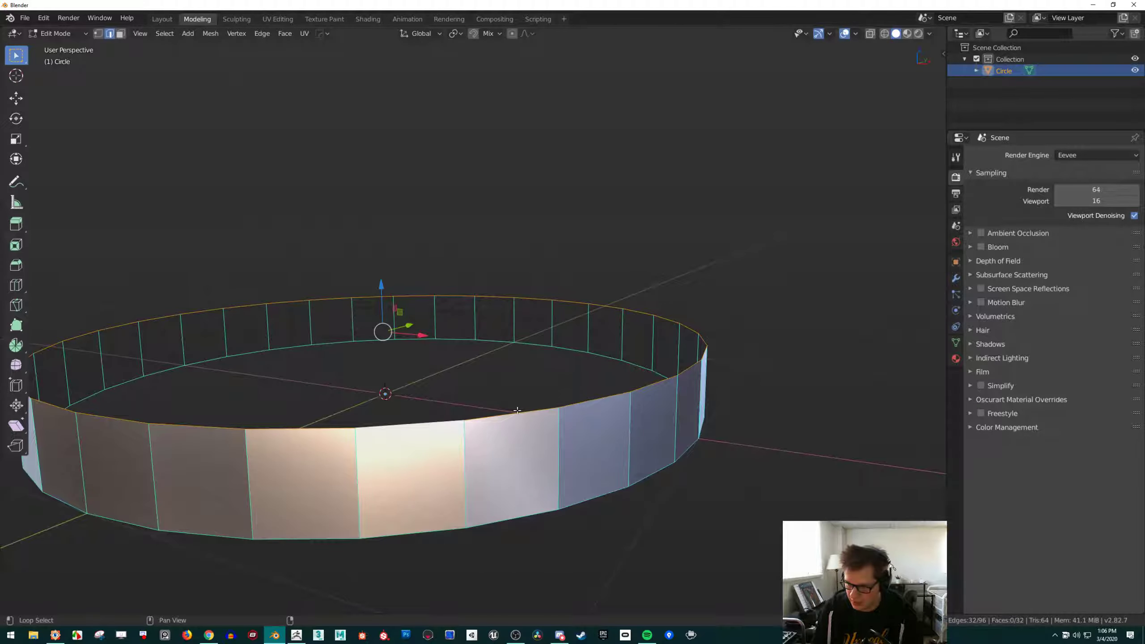
left_click(558, 453, "alt")
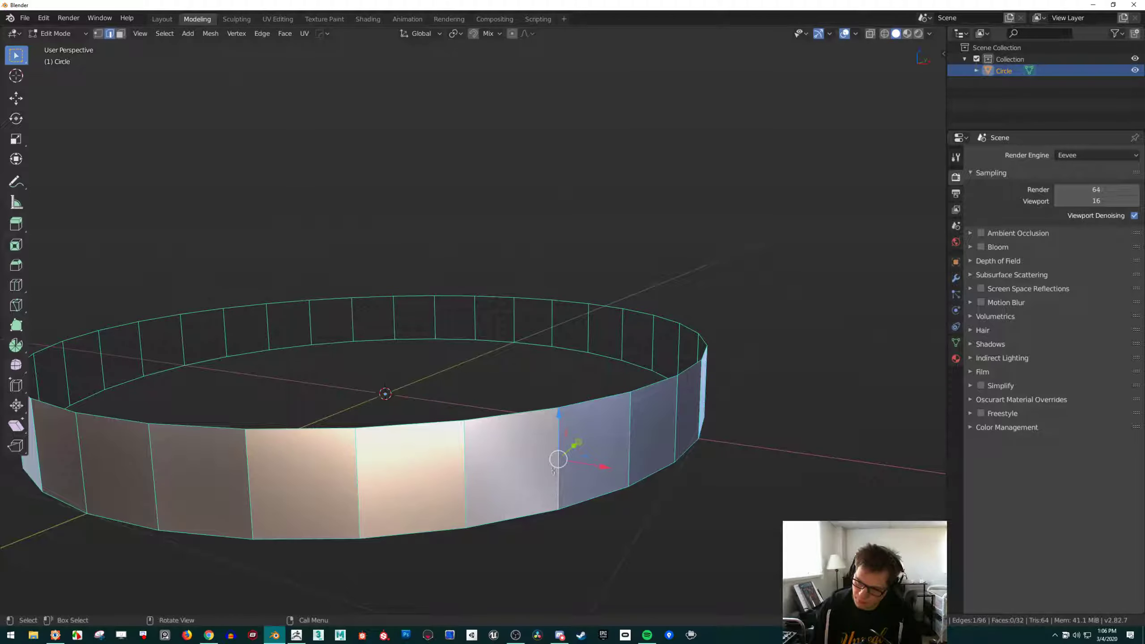
left_click(515, 411, "alt")
middle_click_drag(627, 384, 635, 371)
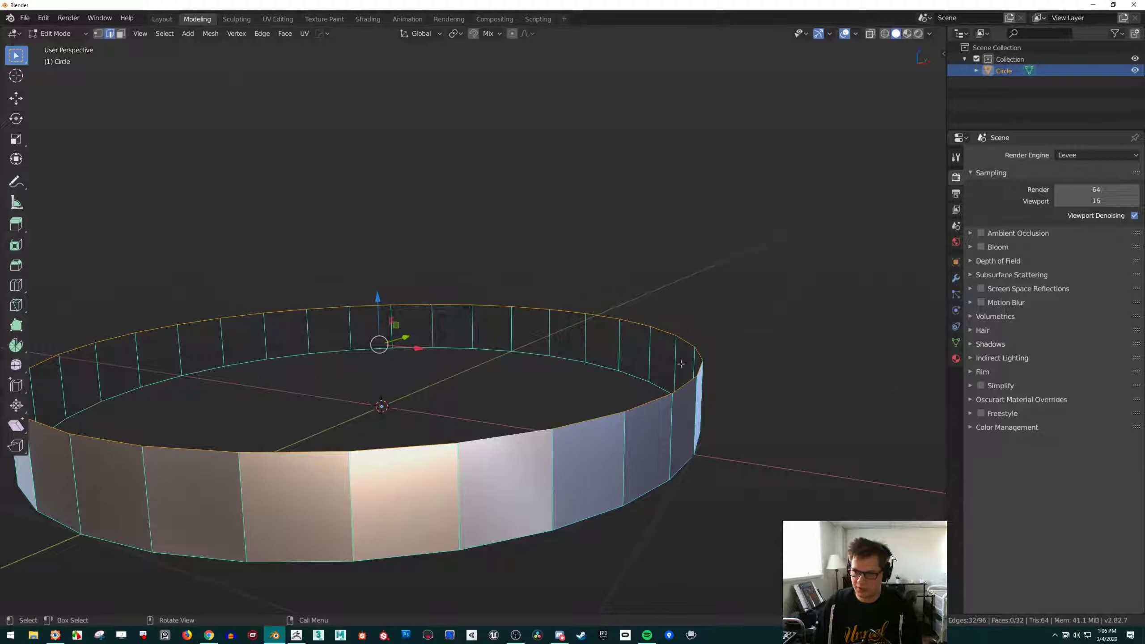
Extrude the band's upper edge loop and scale it inward into a ledge, and extrude its inner edge up about 0.33 m along Z
key("e")
key("s")
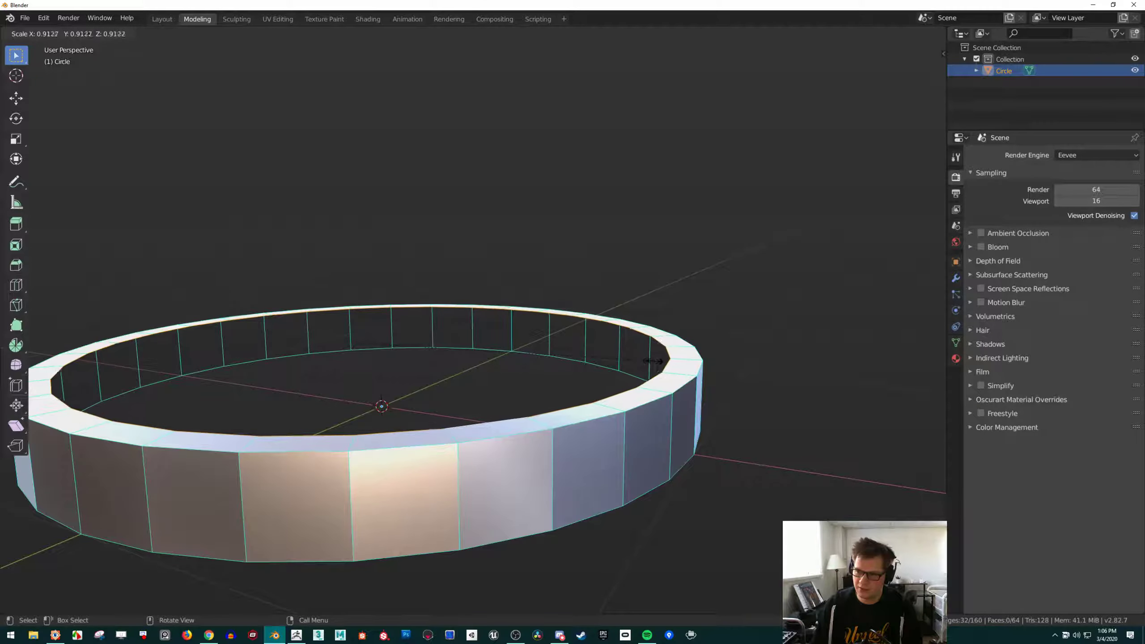
left_click(640, 361)
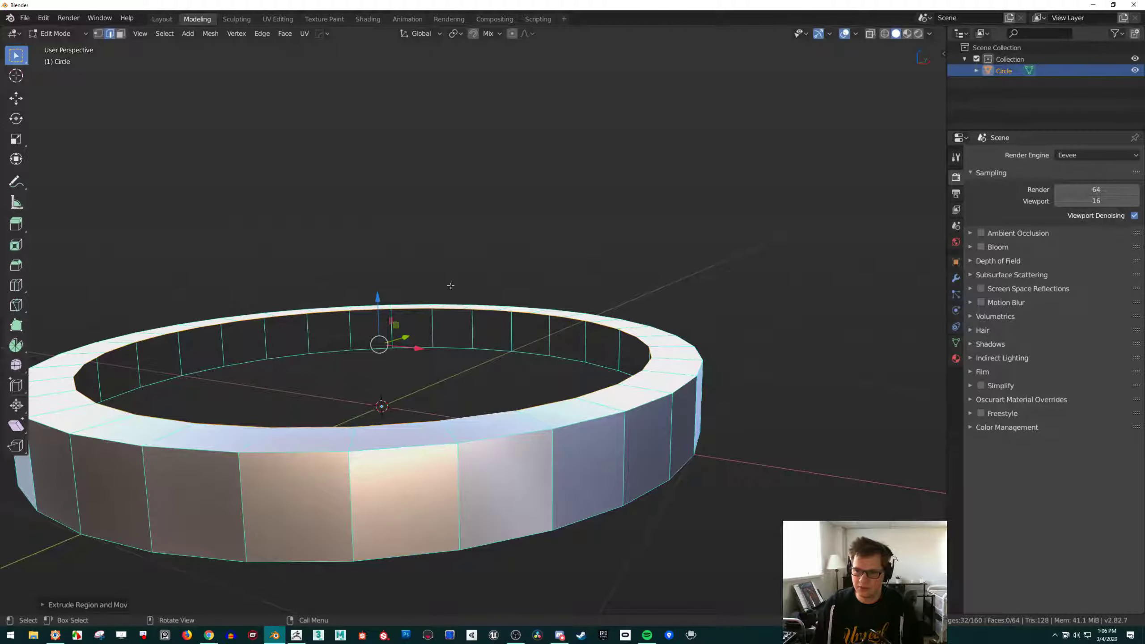
middle_click_drag(421, 267, 440, 272, "shift")
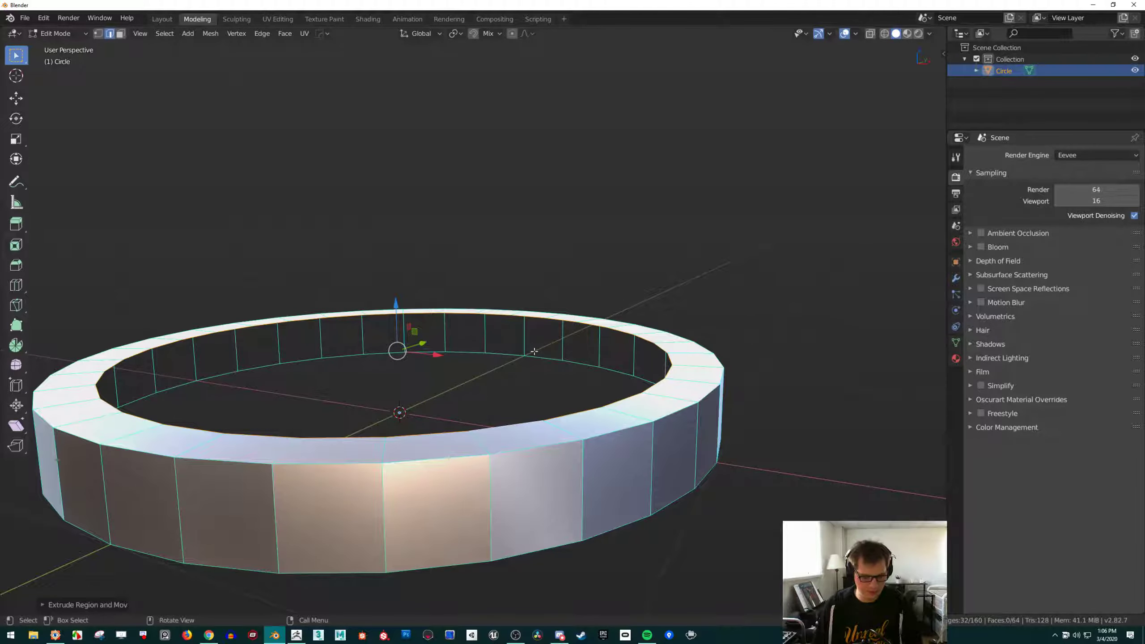
scroll(534, 352, "down", 3)
key("e")
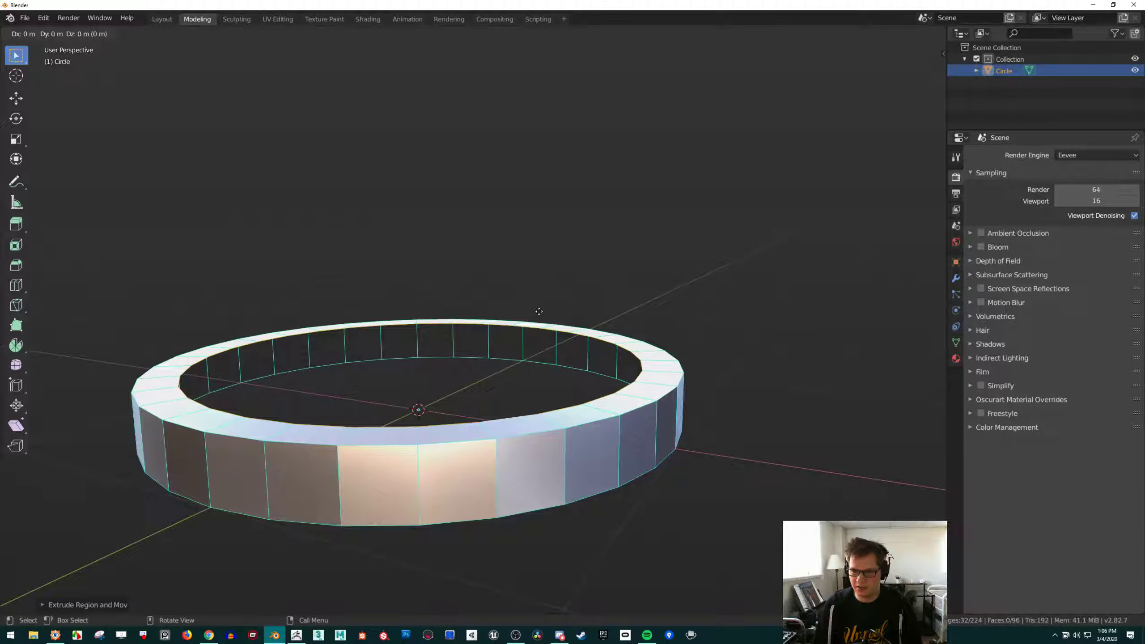
key("z")
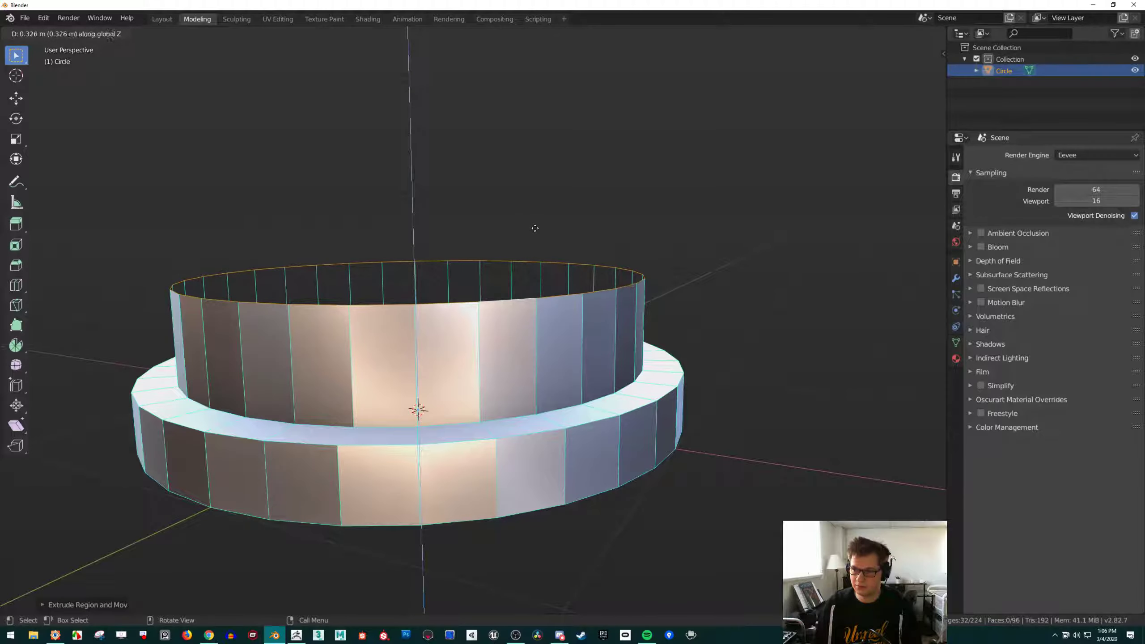
left_click(535, 228)
Extrude the second tier's top edge loop inward to form another ledge, and raise a narrower third tier along Z
middle_click_drag(417, 266, 422, 297)
key("e")
key("s")
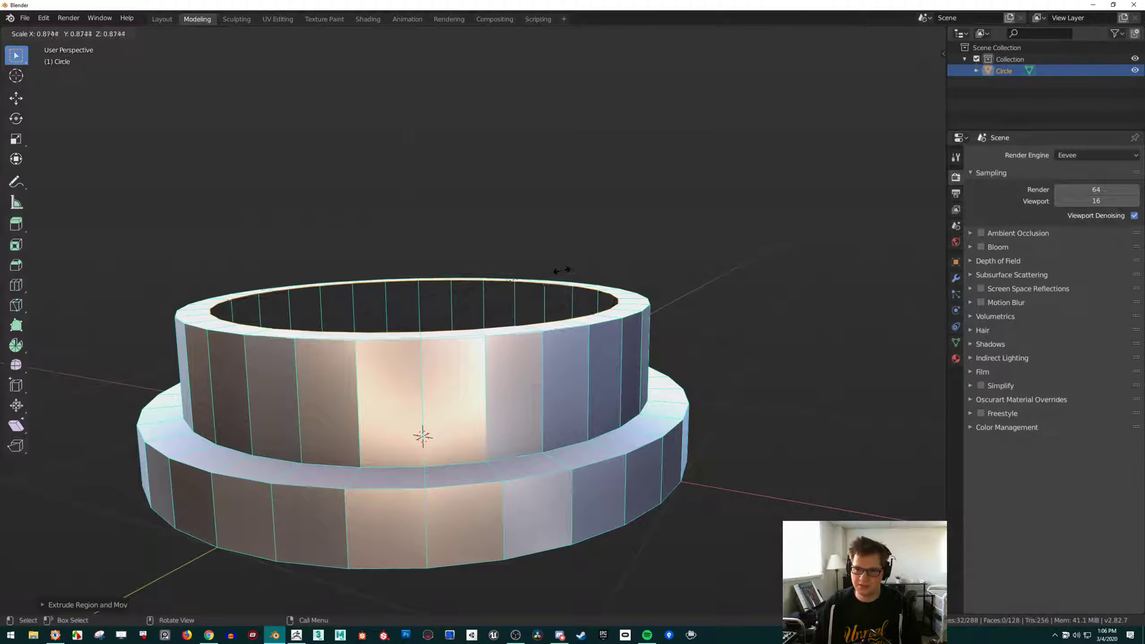
left_click(530, 269)
middle_click_drag(513, 255, 517, 262)
key("e")
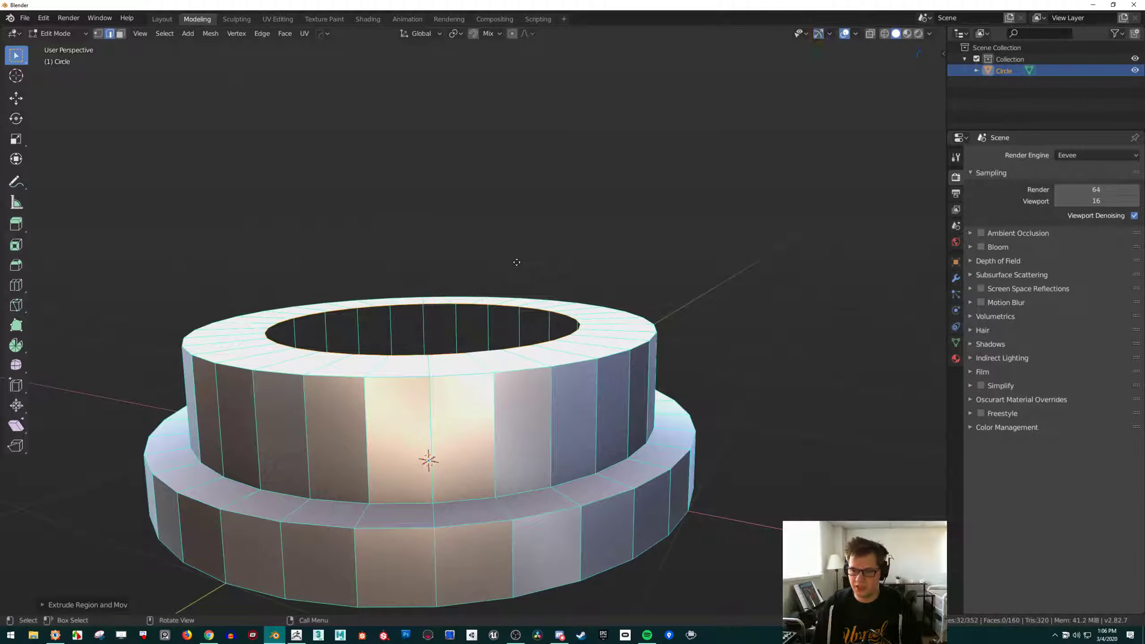
key("z")
left_click(505, 124)
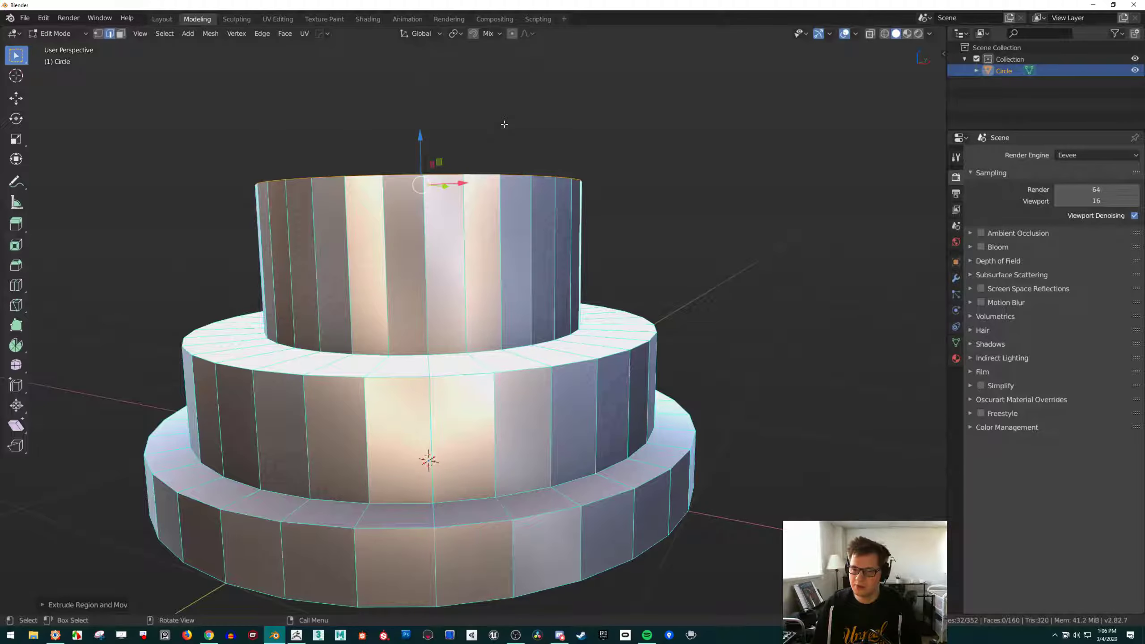
Extrude the third tier's top edge loop outward into a flange, and extrude the flange's outer edge upward into a wide collar
scroll(505, 124, "down", 5)
key("e")
key("s")
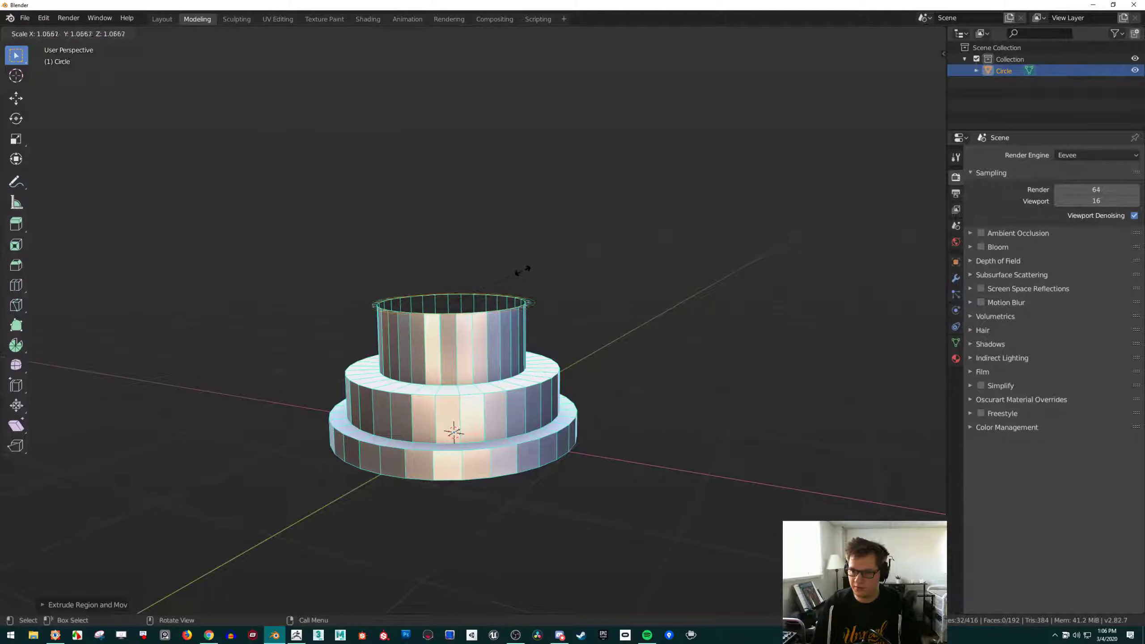
left_click(545, 267)
middle_click_drag(573, 307, 572, 297)
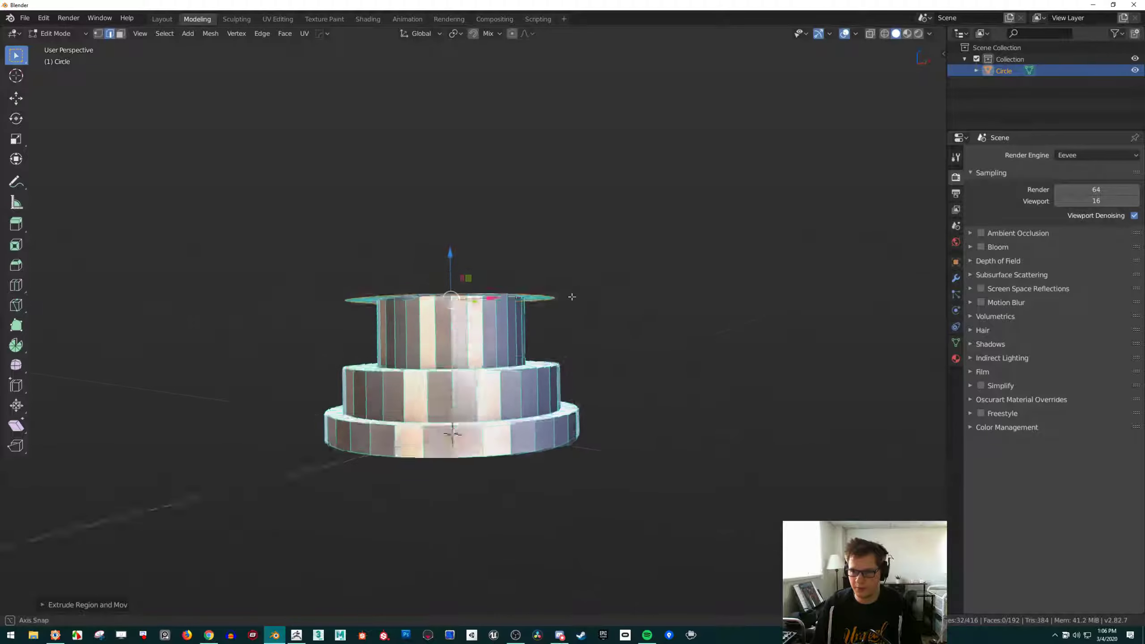
key("e")
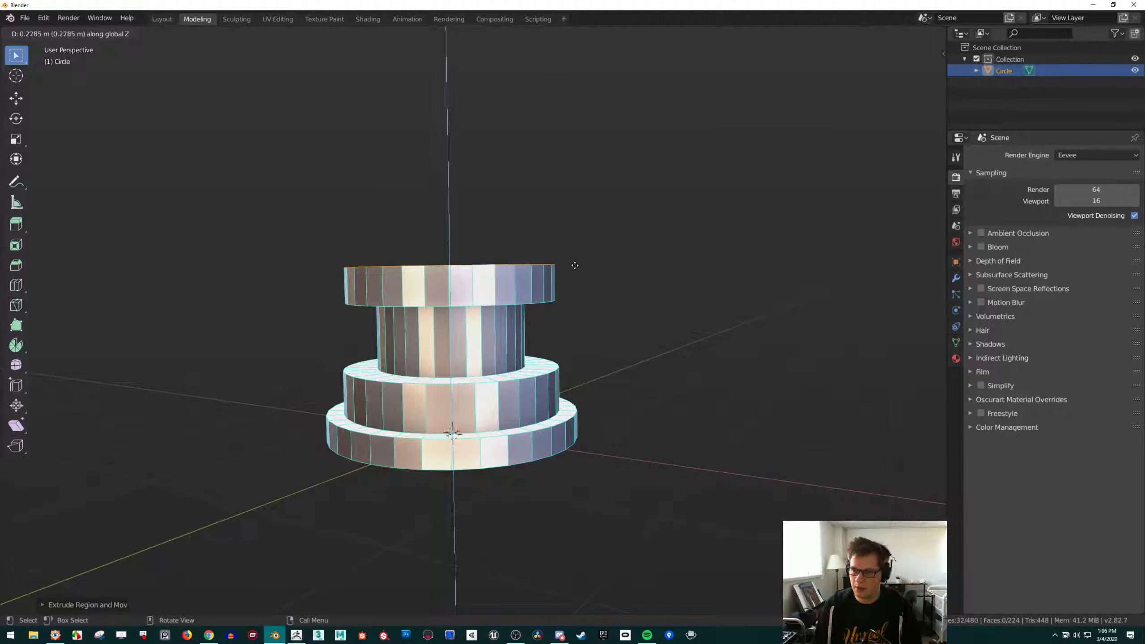
left_click(572, 250)
Extrude the collar's top edge loop inward, and extrude the inner edge upward to form a tall narrow neck
middle_click_drag(571, 250, 528, 280)
key("i")
left_click(541, 300)
scroll(535, 325, "down", 2)
scroll(531, 279, "up", 3)
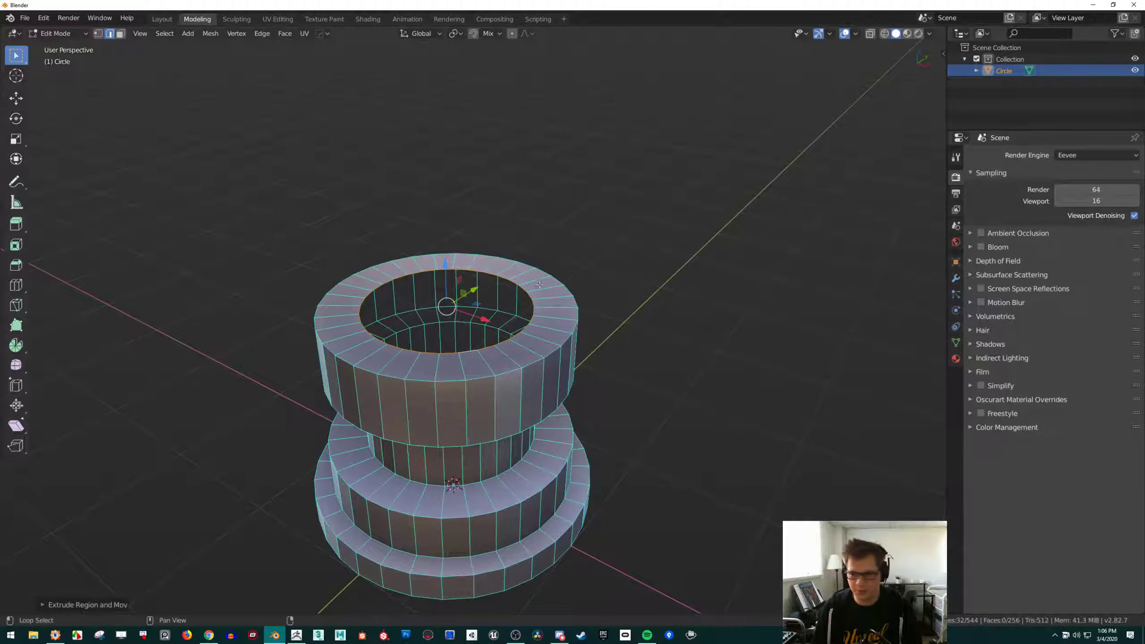
middle_click_drag(486, 326, 536, 278)
key("e")
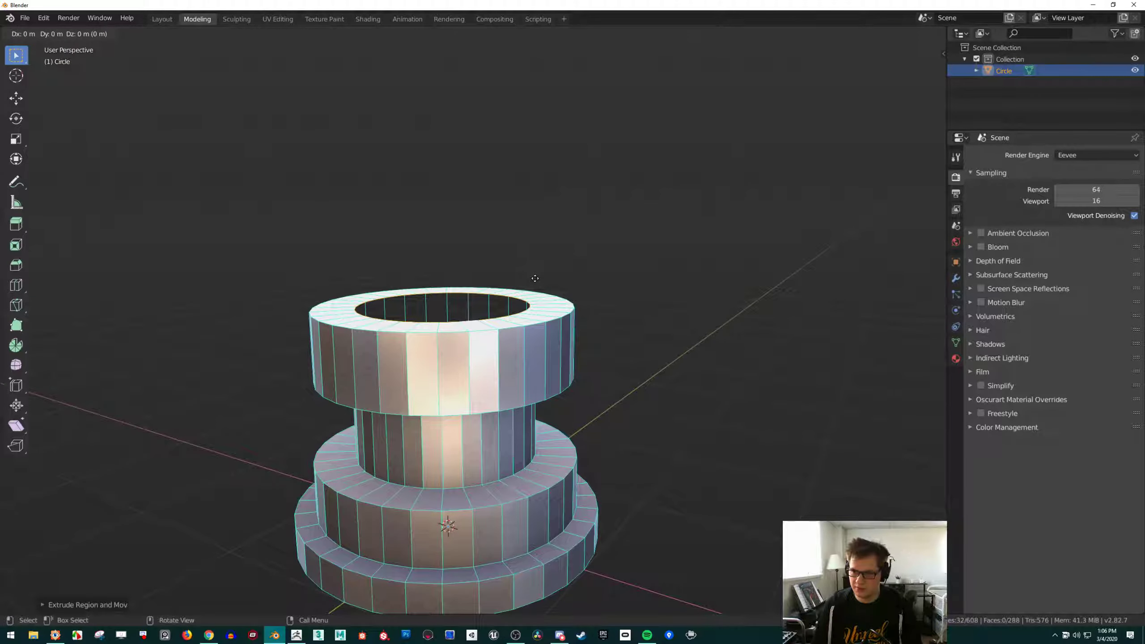
left_click(542, 133)
Extrude the neck's top edge loop outward into a flange, and extrude its rim up along Z as an upper collar
key("e")
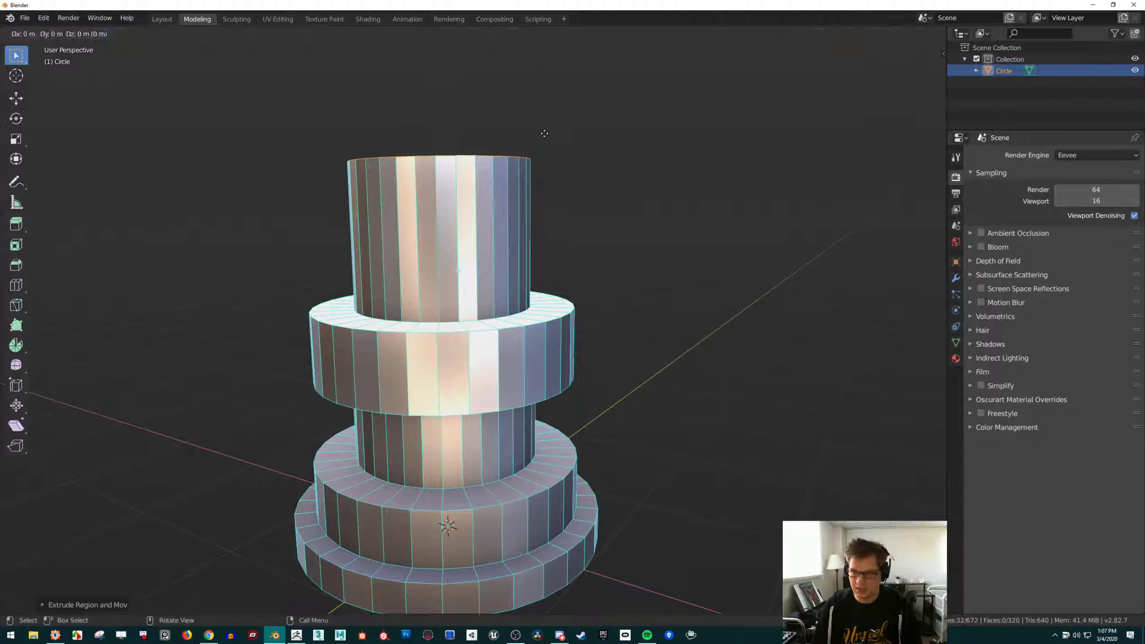
key("s")
left_click(602, 133)
middle_click_drag(603, 133, 603, 143)
key("e")
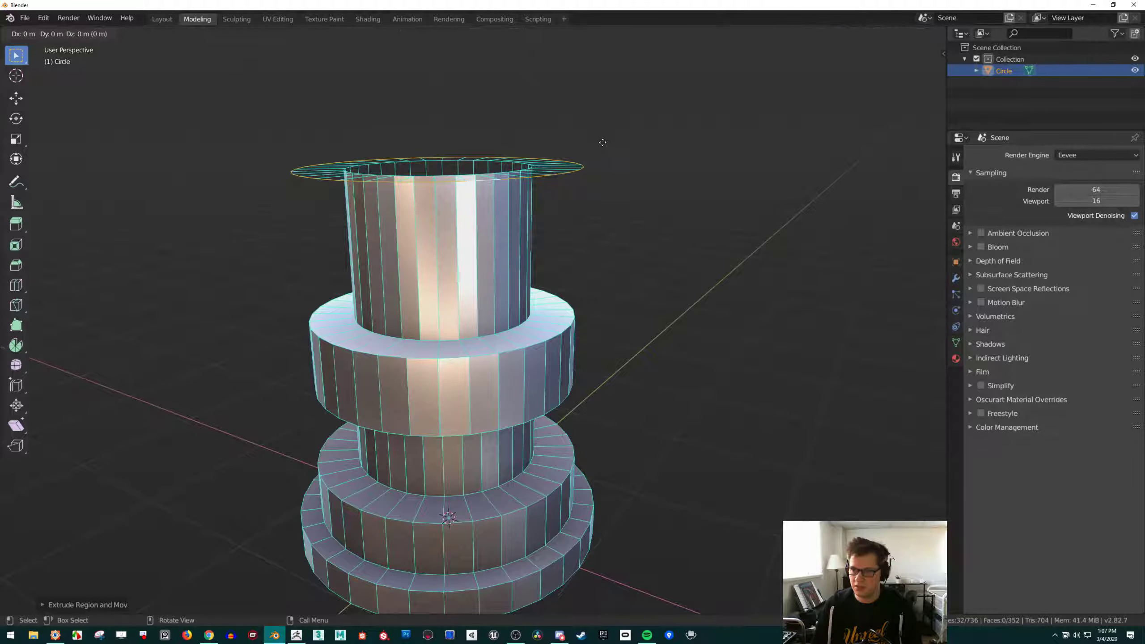
key("z")
left_click(594, 66)
Leave mesh editing and examine the whole stacked column in Object Mode
middle_click_drag(594, 66, 573, 204, "shift")
scroll(582, 232, "down", 2)
key("Tab")
scroll(545, 274, "down", 4)
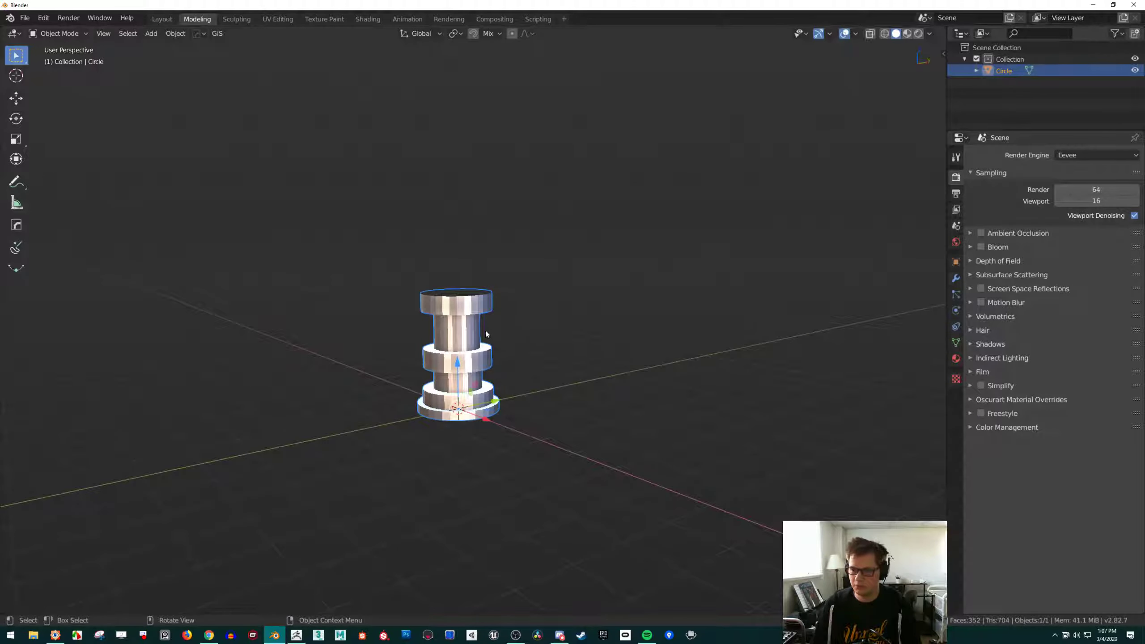
scroll(486, 334, "down", 2)
scroll(449, 409, "up", 5)
scroll(482, 259, "down", 4)
scroll(478, 272, "up", 2)
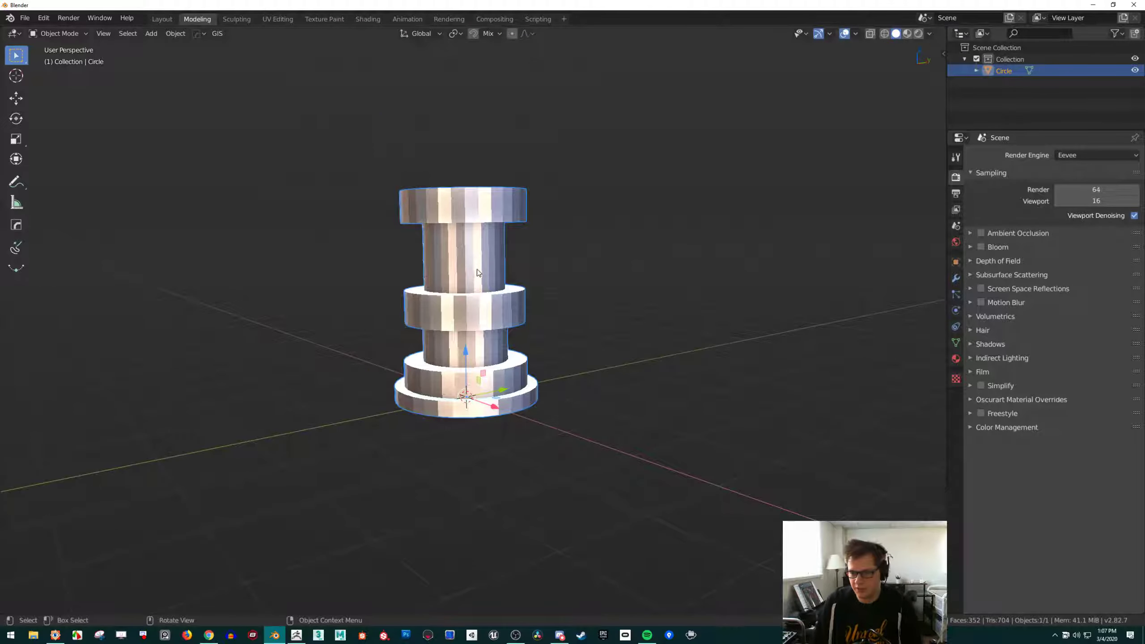
Back in mesh editing, extrude the column's top edge loop outward into a broad flange and raise its rim into a large cup
key("Tab")
middle_click_drag(478, 268, 579, 211)
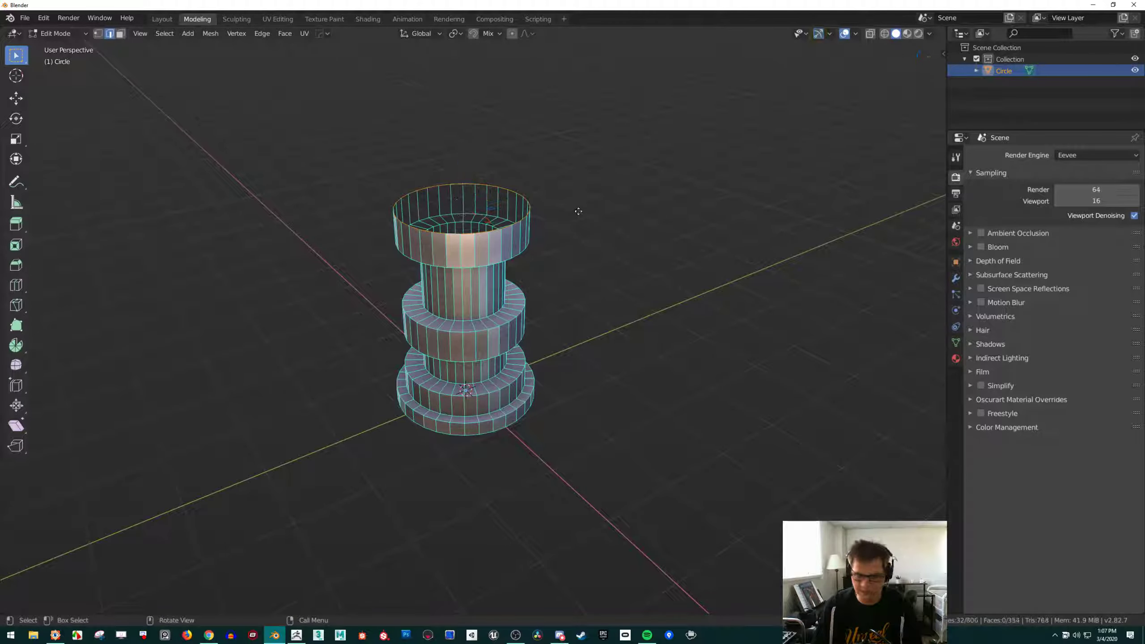
key("e")
left_click(666, 212)
middle_click_drag(643, 226, 640, 199)
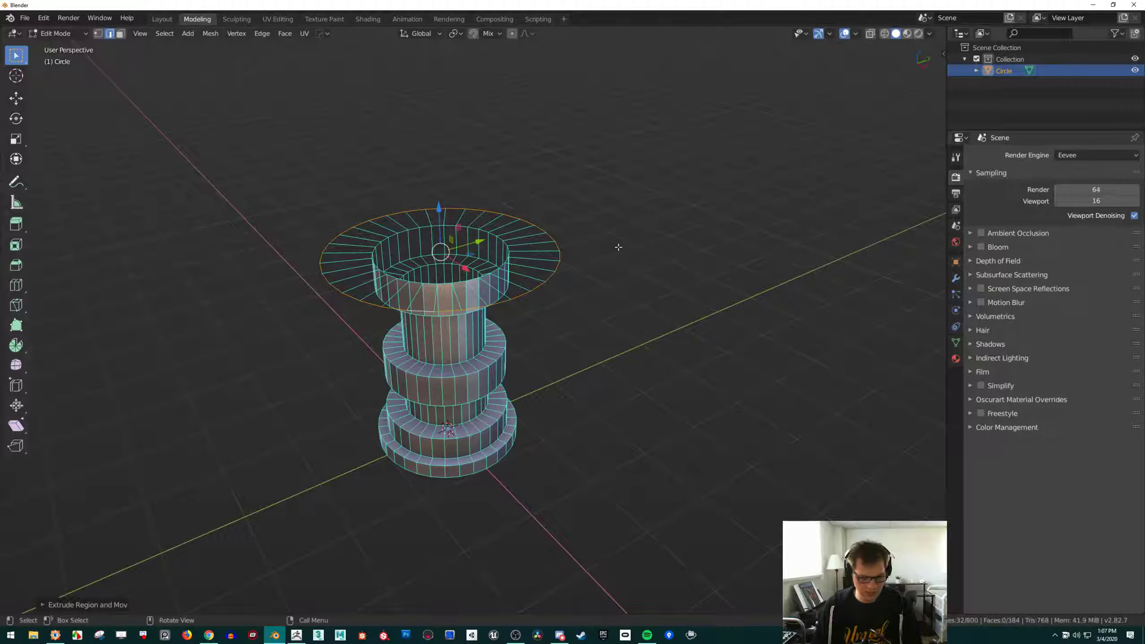
key("e")
left_click(594, 89)
scroll(586, 190, "down", 3, "alt")
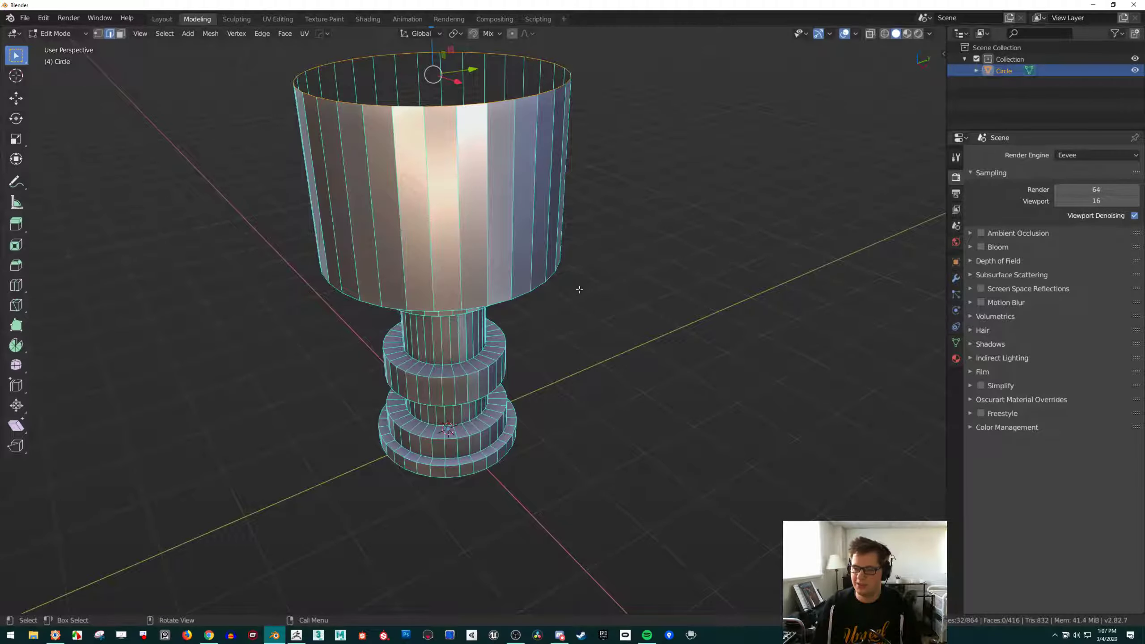
Examine the goblet's base, stem and cup from several angles, then return to Object Mode to check its faceted shading
middle_click_drag(577, 289, 551, 336)
scroll(541, 325, "up", 3)
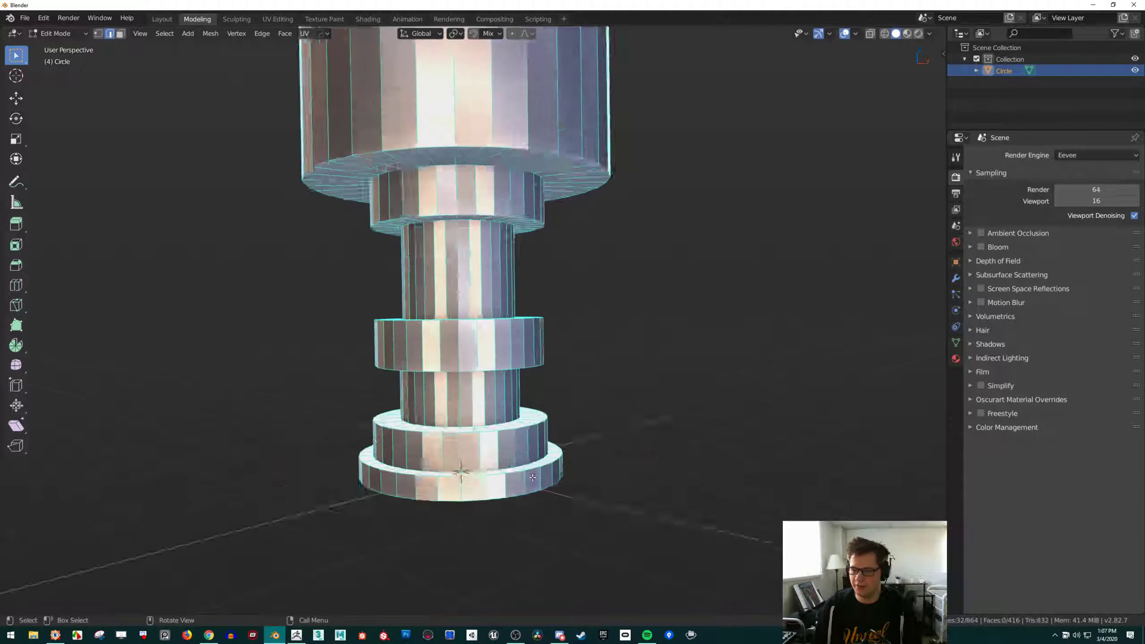
middle_click_drag(522, 263, 522, 437, "shift")
mouse_move(521, 438)
middle_mouse_down()
mouse_move(524, 367)
mouse_move(497, 414)
mouse_move(438, 433)
mouse_move(475, 252)
middle_mouse_up()
scroll(524, 367, "down", 4)
key("Tab")
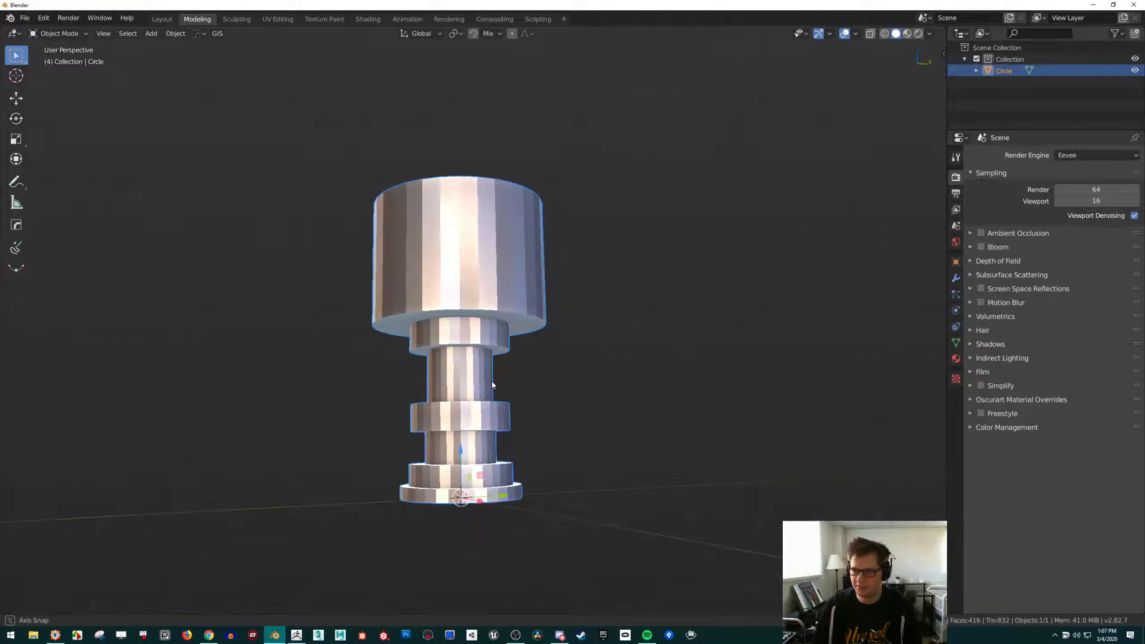
right_click(460, 281)
key("Escape")
middle_click_drag(499, 269, 476, 296)
scroll(476, 296, "up", 4)
middle_click_drag(574, 283, 456, 266)
scroll(457, 266, "down", 5)
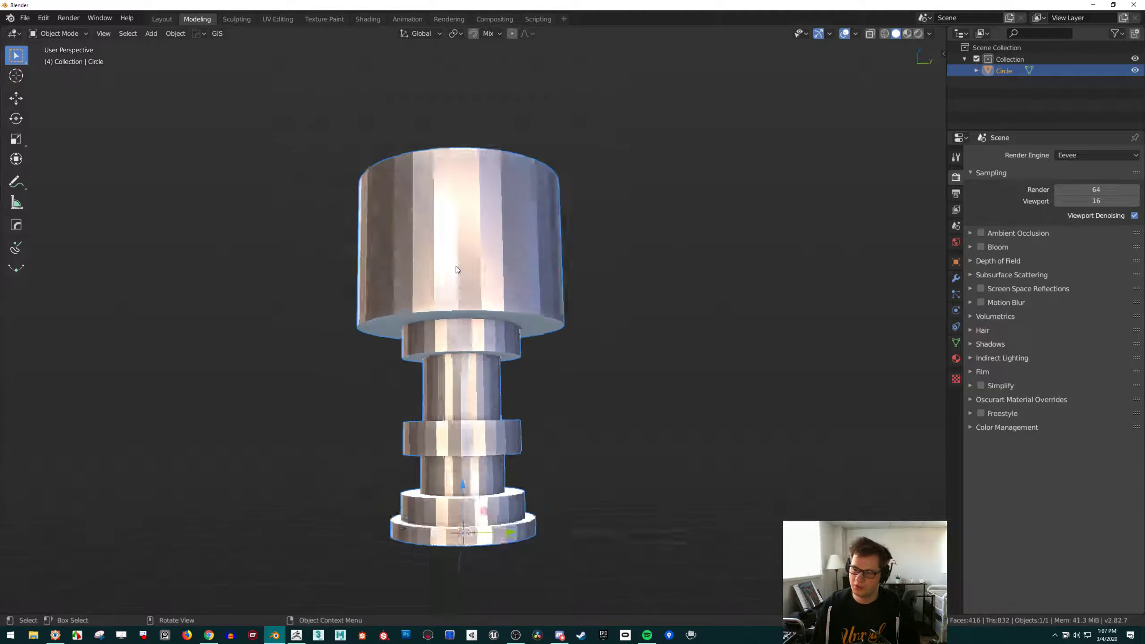
Apply Shade Smooth to the goblet
right_click(457, 265)
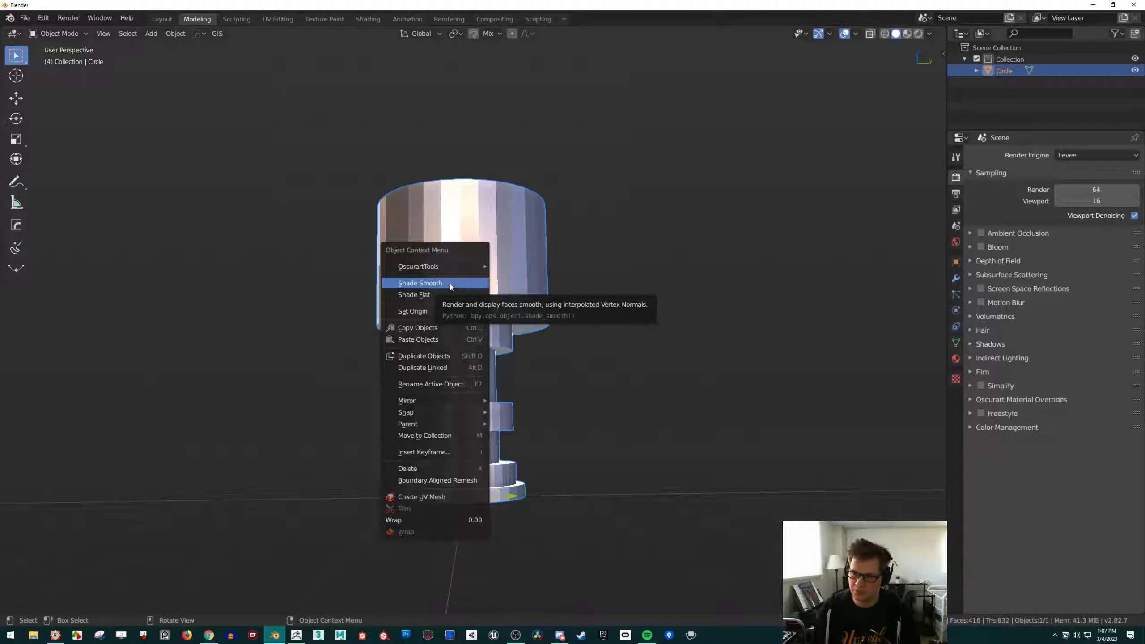
left_click(450, 285)
mouse_move(449, 286)
middle_mouse_down()
mouse_move(463, 274)
mouse_move(456, 297)
mouse_move(505, 295)
mouse_move(502, 266)
mouse_move(455, 267)
mouse_move(471, 298)
mouse_move(493, 256)
mouse_move(479, 334)
middle_mouse_up()
scroll(485, 281, "up", 3)
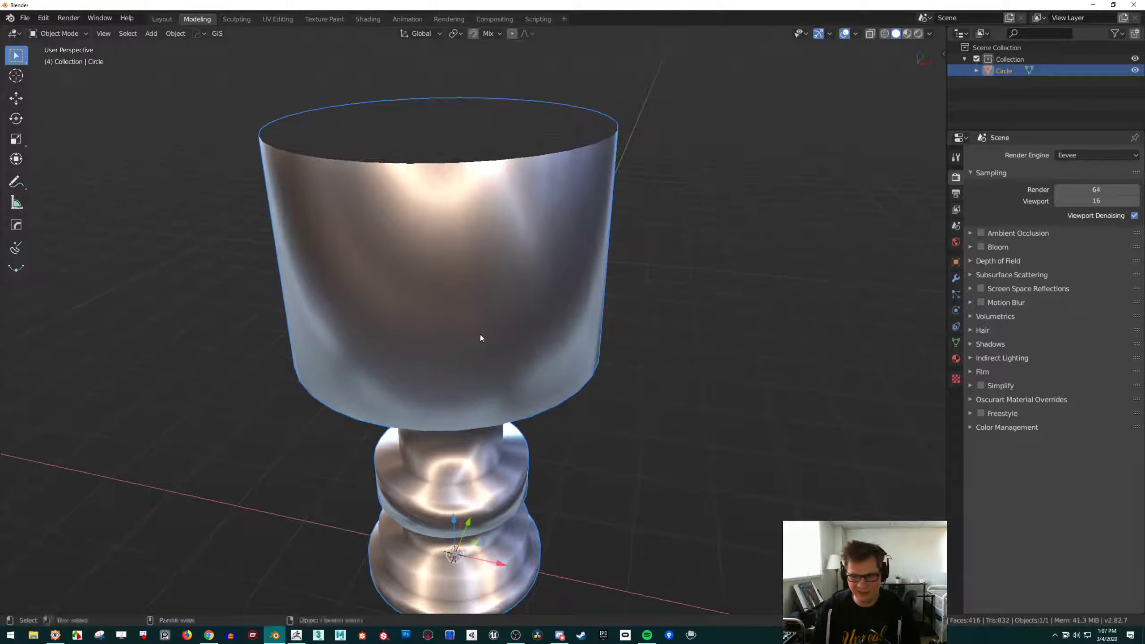
Examine the smooth shading on the goblet's ledges, stem and cup for distorted reflections around the hard corners
middle_click_drag(480, 460, 476, 329, "shift")
scroll(476, 328, "up", 2)
middle_click_drag(449, 369, 395, 358)
scroll(394, 359, "up", 2)
scroll(394, 359, "down", 3)
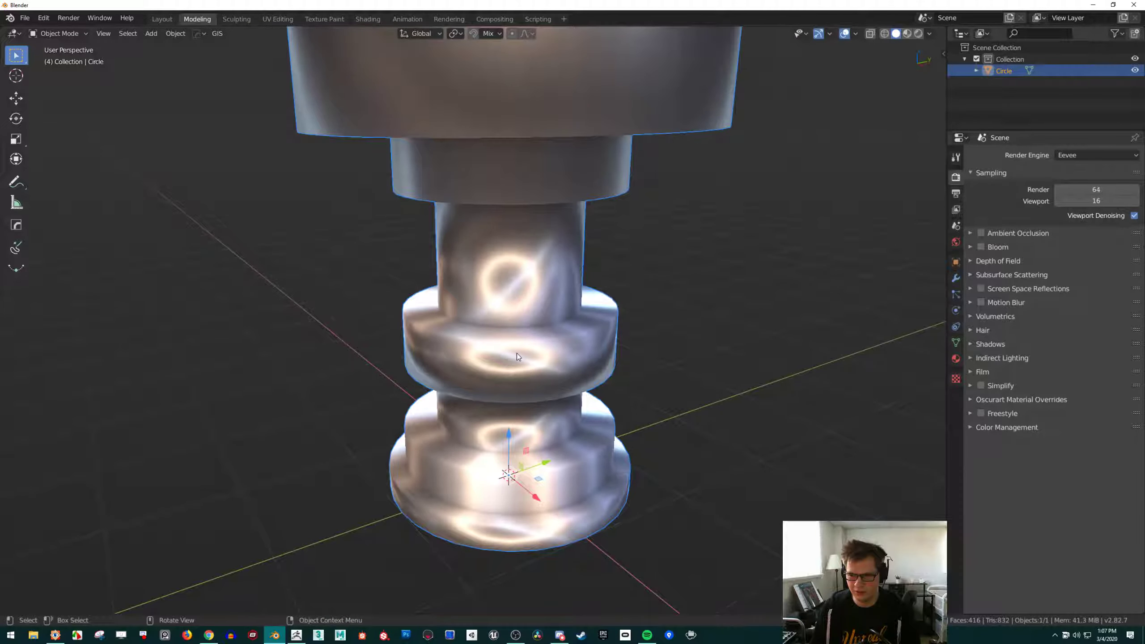
middle_click_drag(517, 353, 497, 418)
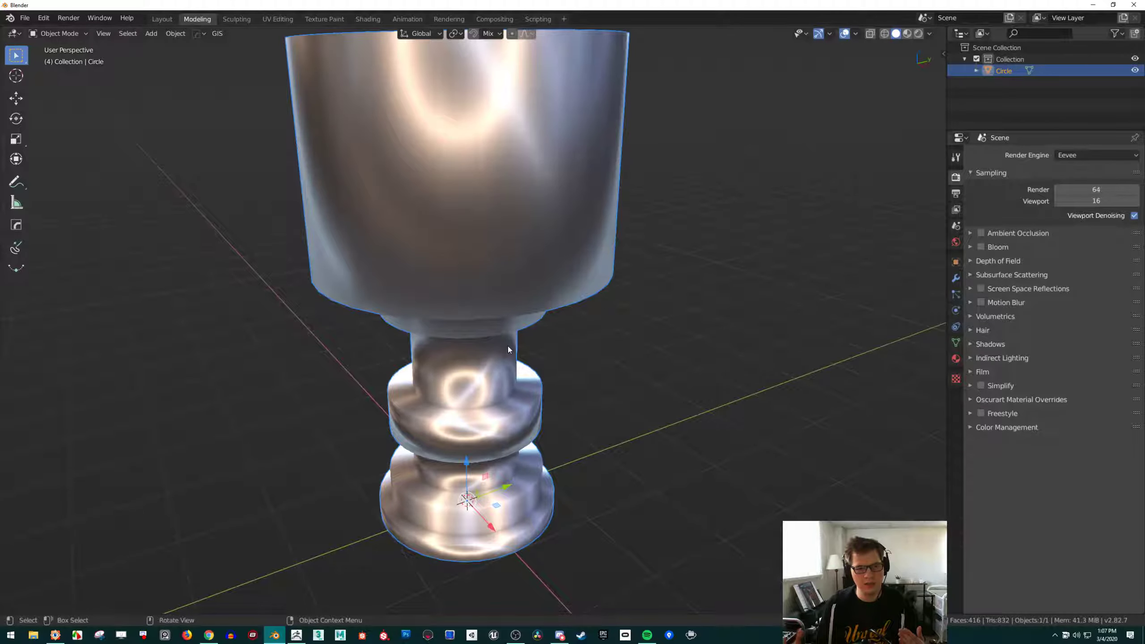
middle_click_drag(509, 345, 505, 246)
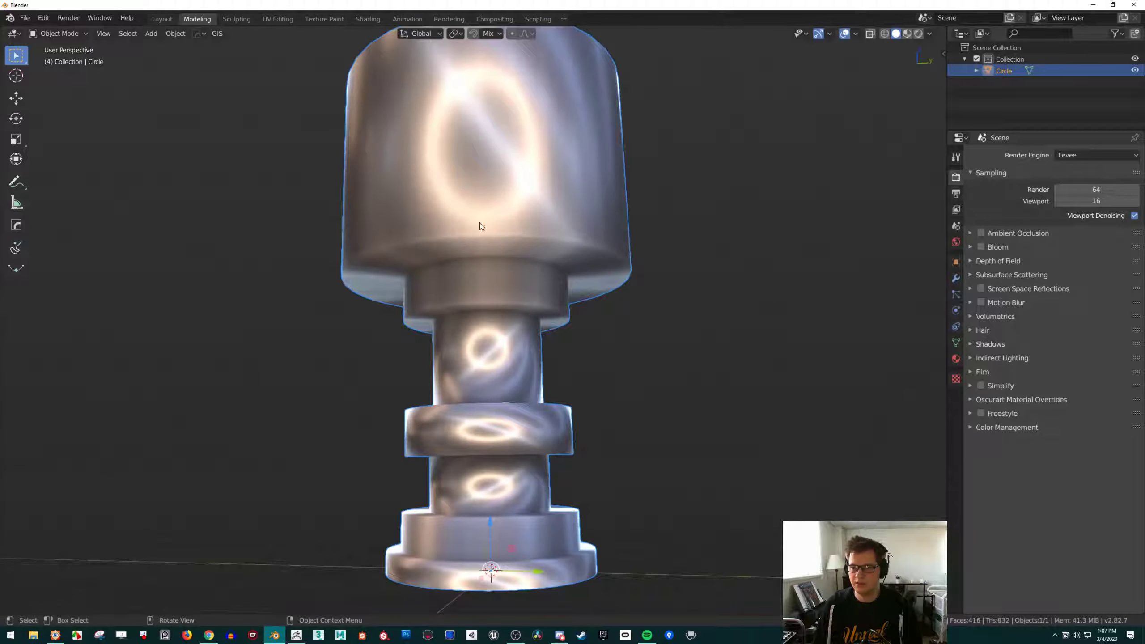
middle_click_drag(471, 106, 434, 98)
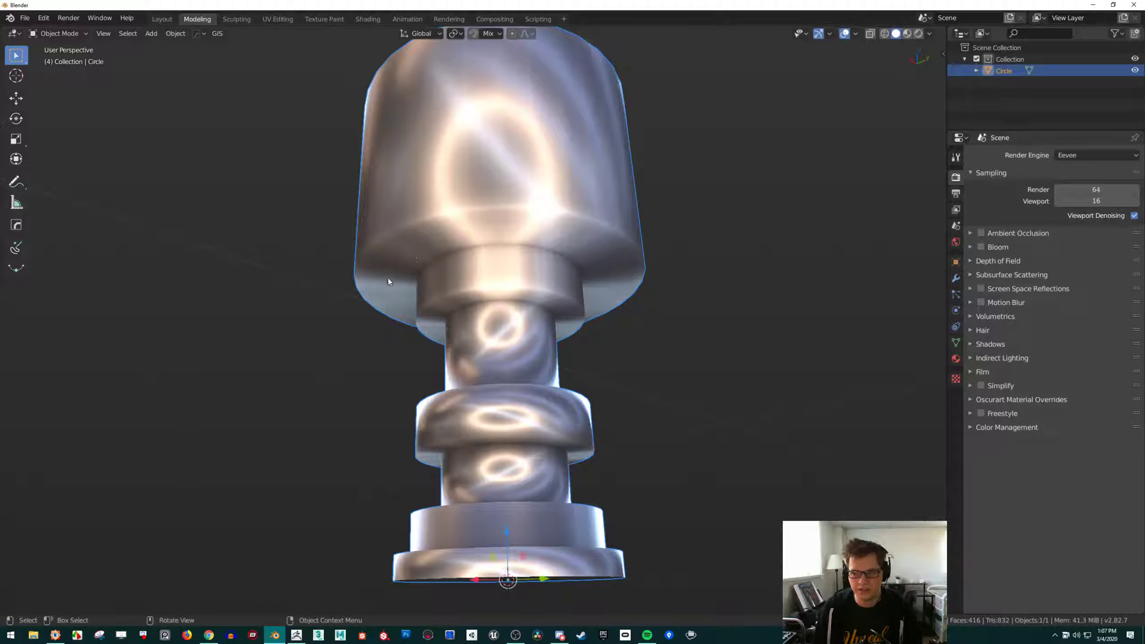
middle_click_drag(578, 176, 527, 215)
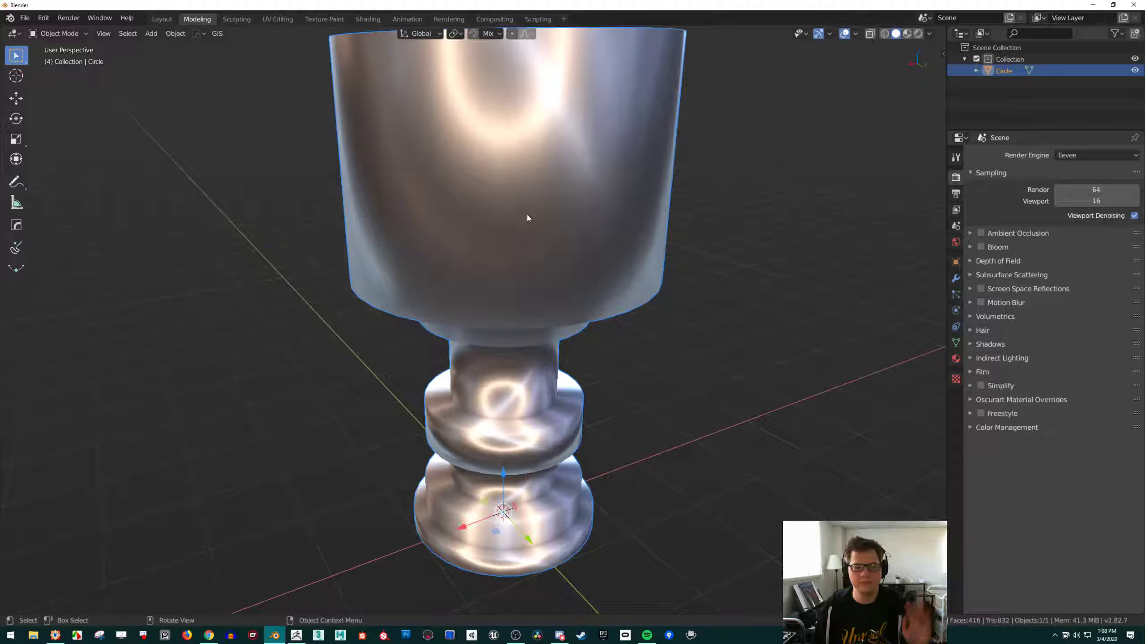
Enable Auto Smooth in the goblet mesh's normals settings and check the shading of its hard edges
left_click(956, 343)
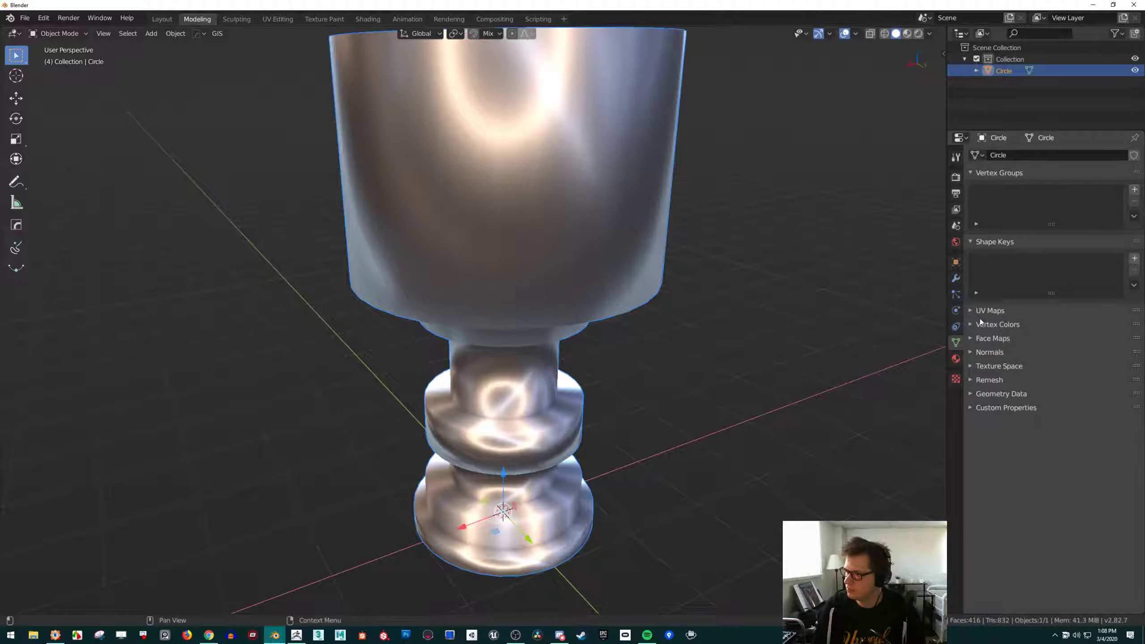
left_click(971, 353)
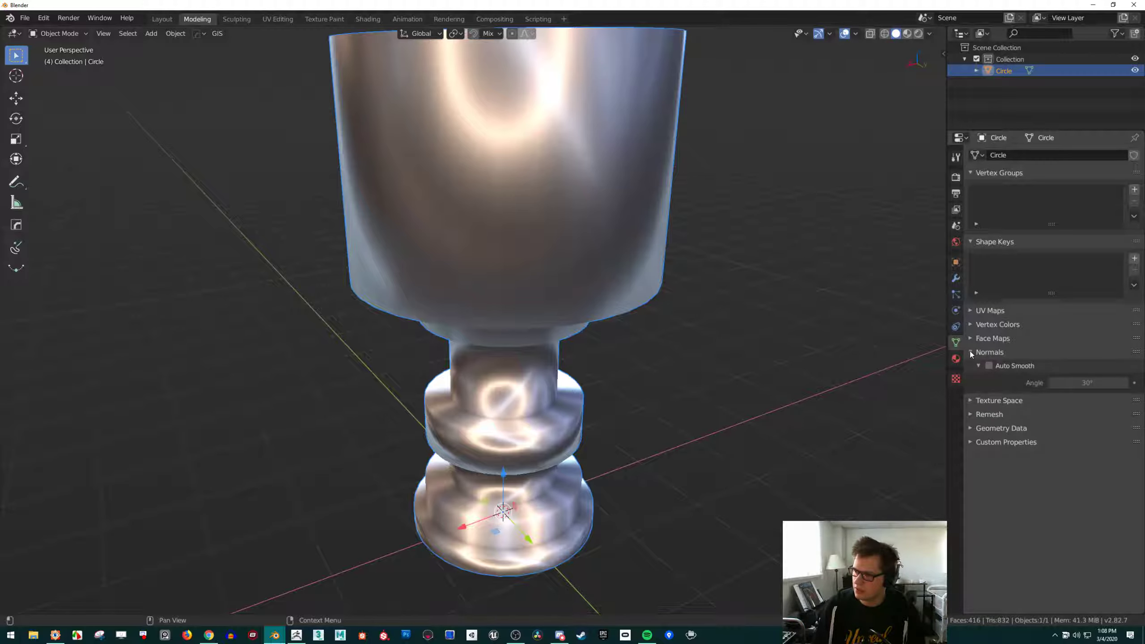
left_click(990, 366)
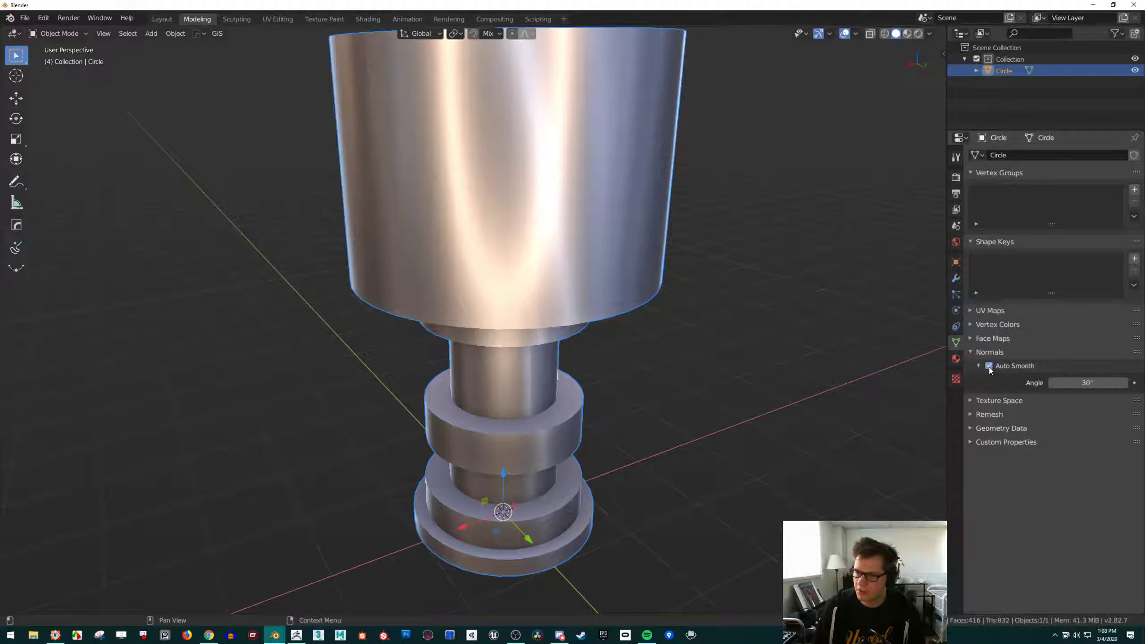
middle_click_drag(843, 371, 645, 378)
scroll(649, 367, "up", 2)
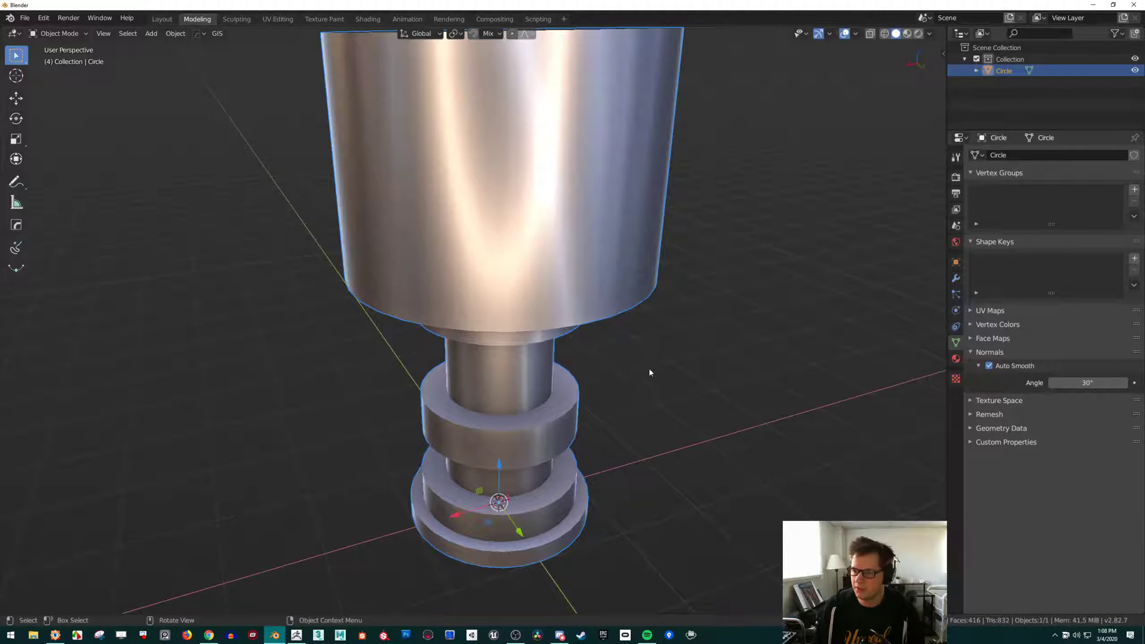
scroll(649, 367, "down", 3)
In Edit Mode, extrude the goblet's top rim and scale it inward to form a flat ring
middle_click_drag(620, 290, 527, 280)
key("Tab")
key("e")
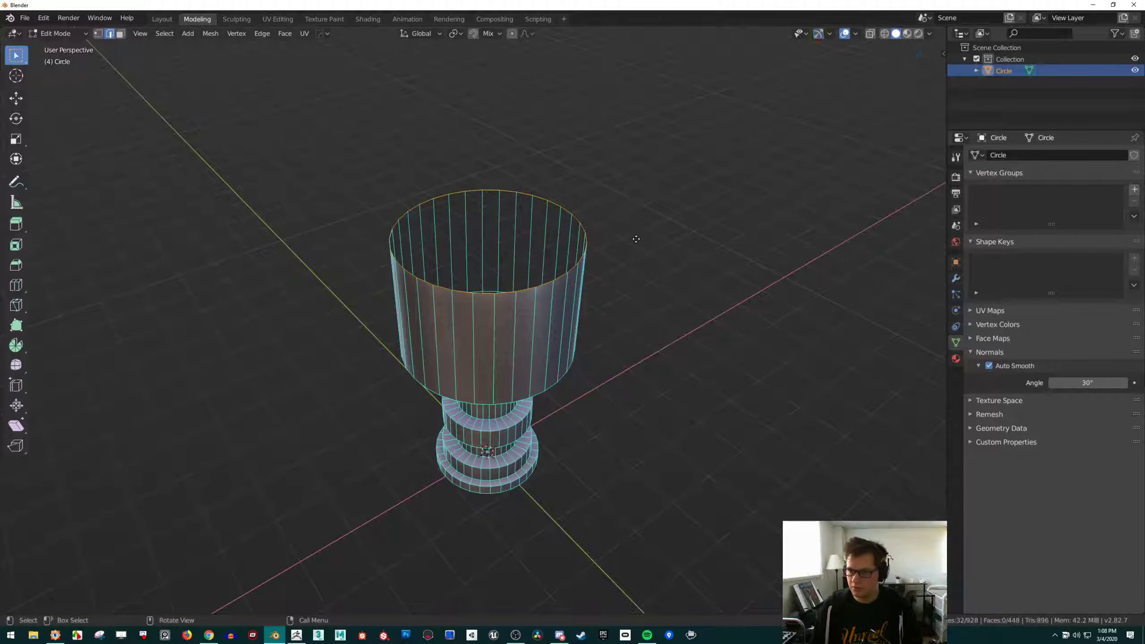
key("s")
left_click(585, 227)
middle_click_drag(586, 228, 581, 260, "shift")
scroll(583, 279, "down", 2)
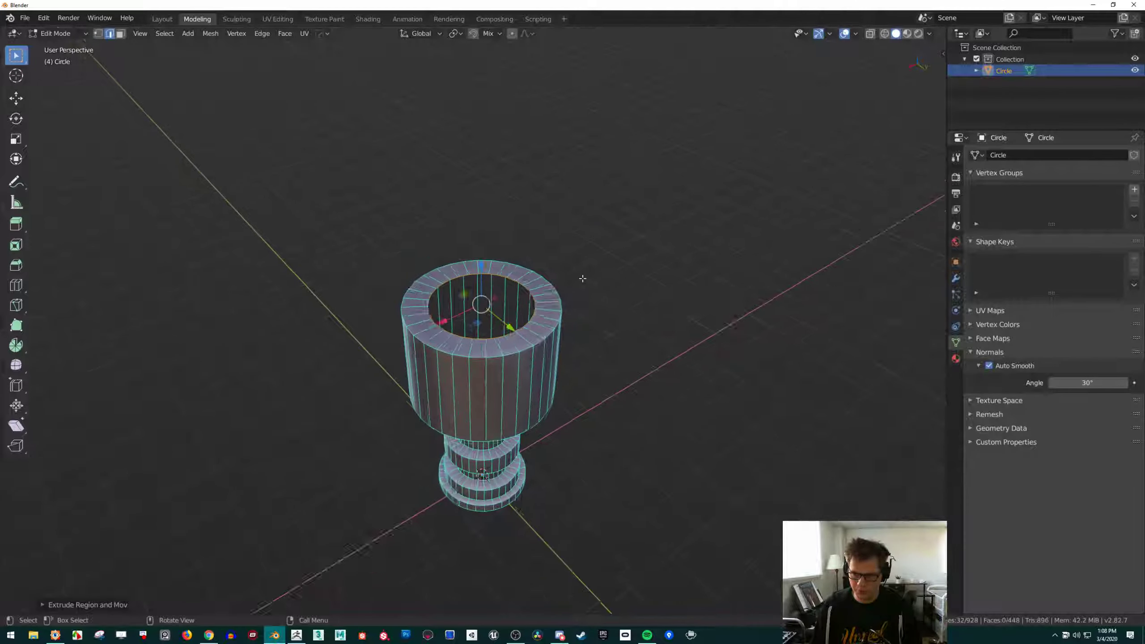
middle_click_drag(583, 299, 583, 267)
scroll(583, 267, "up", 2)
Extrude the inner loop upward into a neck, and extrude its top outward and upward into a wider collar
key("e")
key("z")
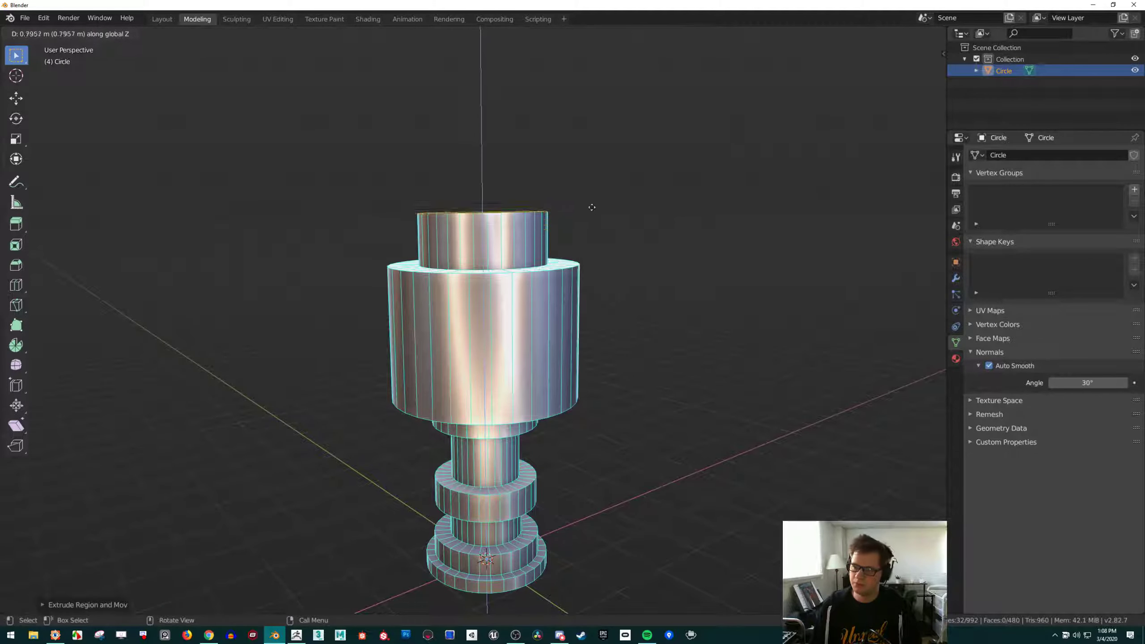
left_click(594, 189)
key("e")
key("s")
left_click(638, 182)
key("e")
left_click(644, 133)
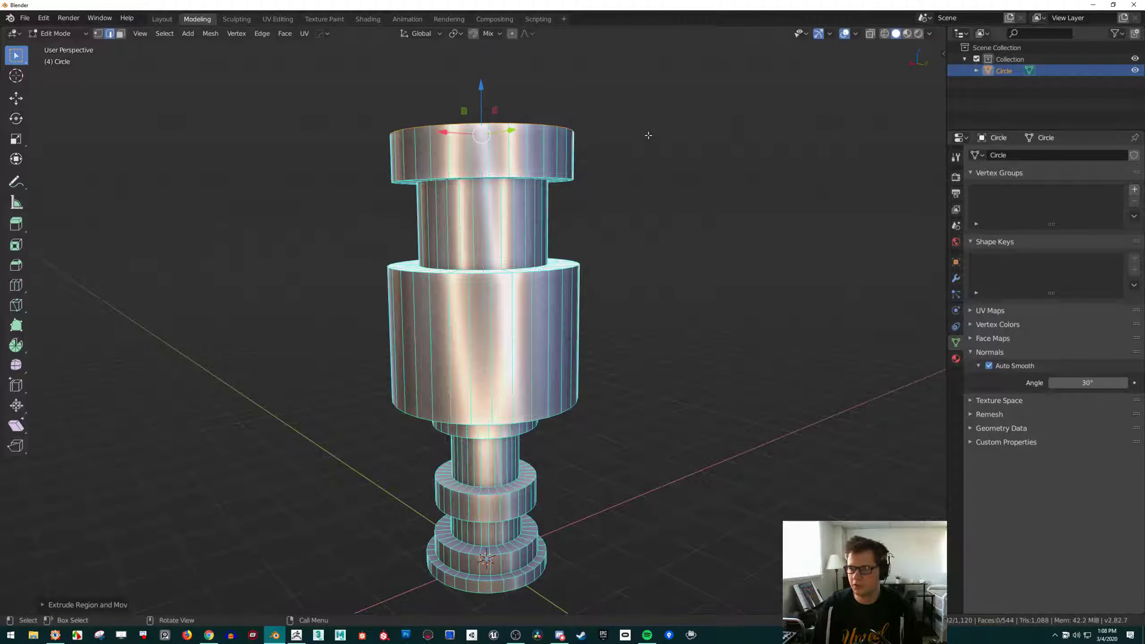
Delete the goblet in Object Mode, undo the deletion and view the object from above
scroll(593, 259, "down", 3)
key("Tab")
middle_click_drag(531, 376, 546, 289)
key("Delete")
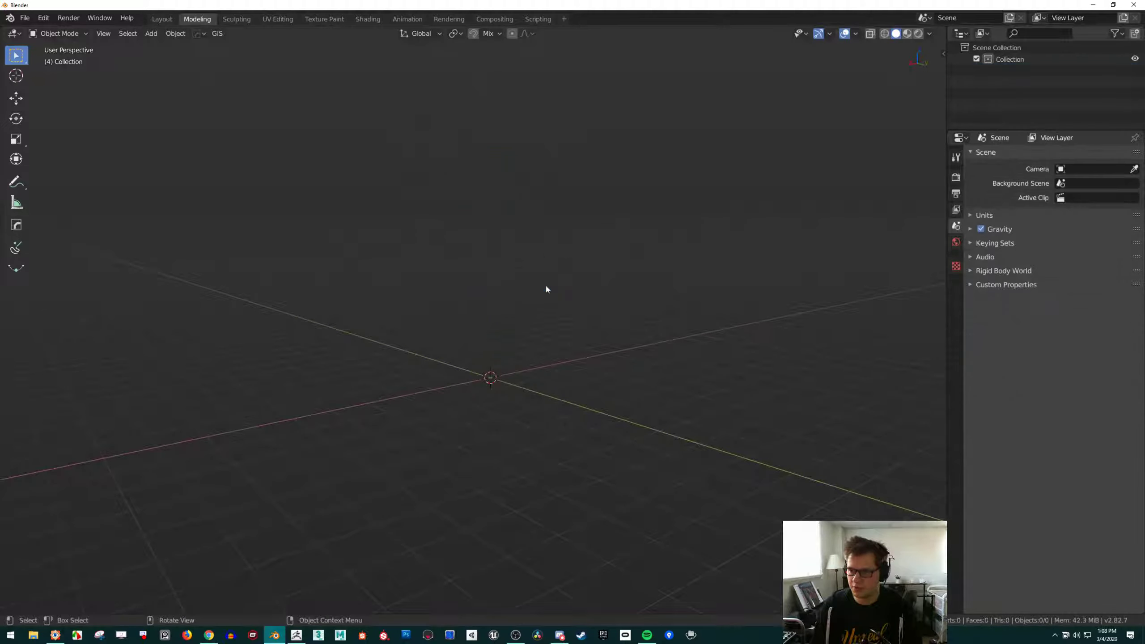
key("ctrl+z")
key("Tab")
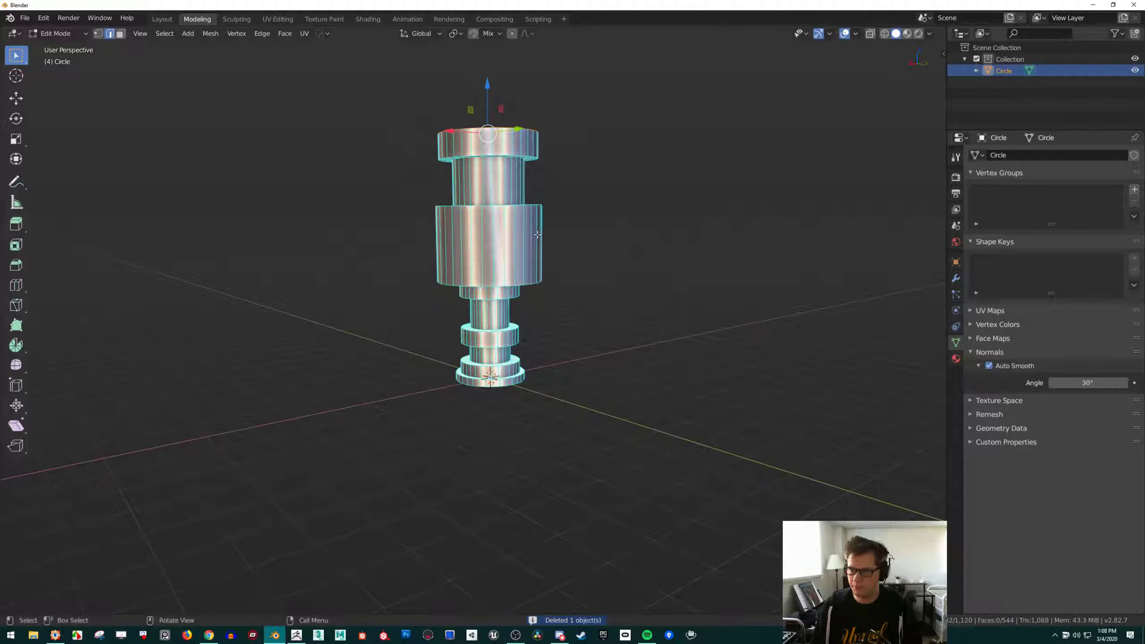
key("Tab")
middle_click_drag(602, 168, 526, 276)
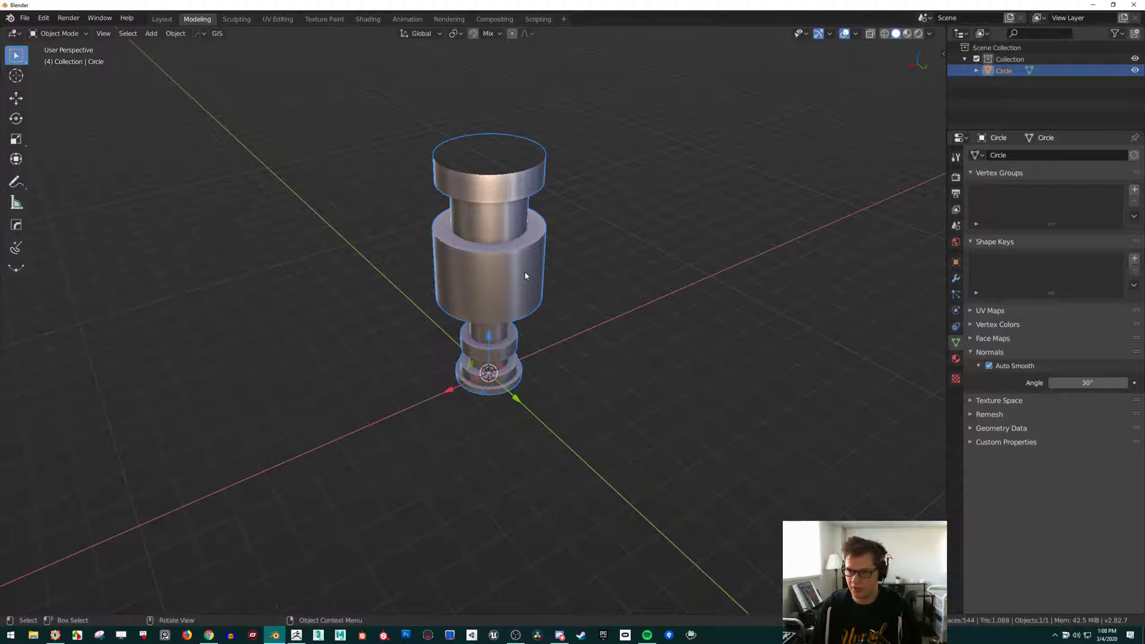
Delete the goblet object and add a new mesh circle at the origin
key("x")
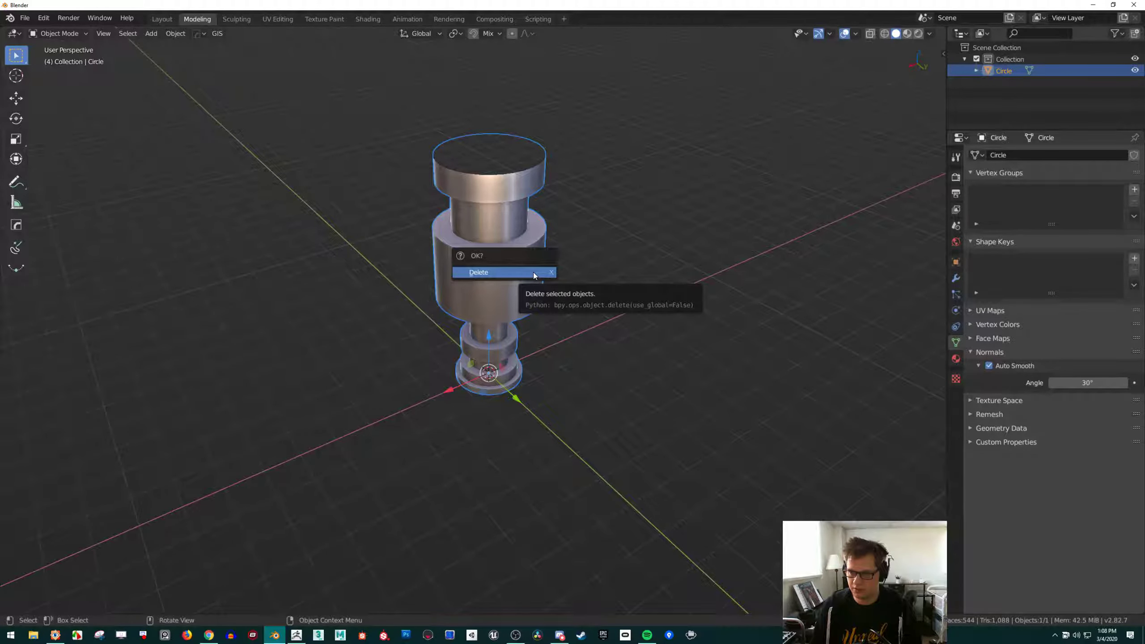
left_click(534, 272)
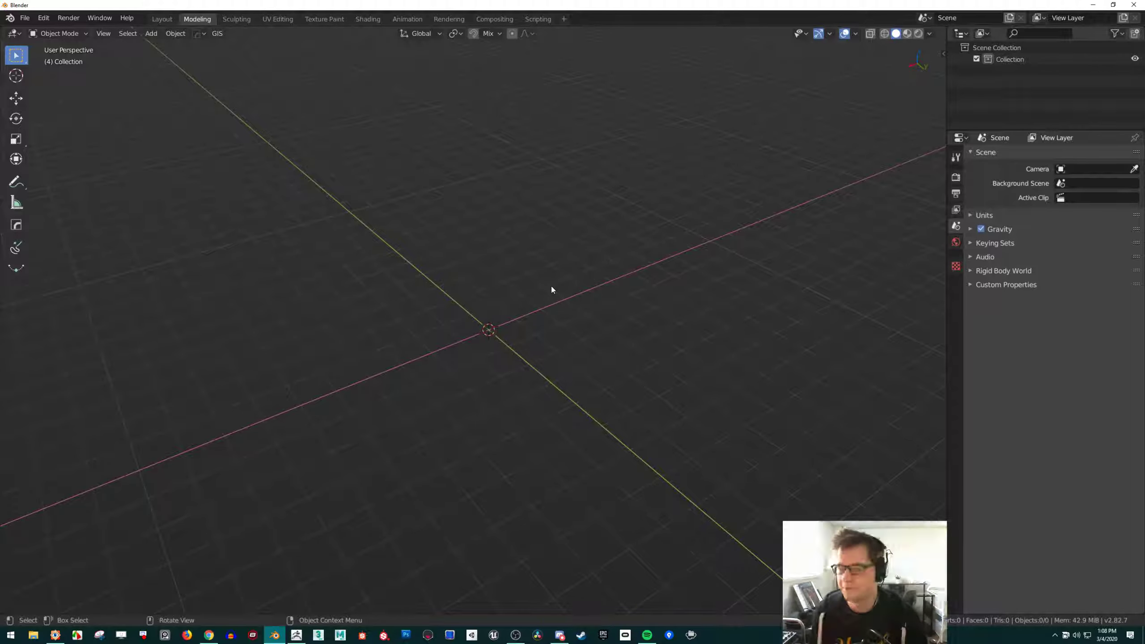
key("shift+a")
mouse_move(532, 329)
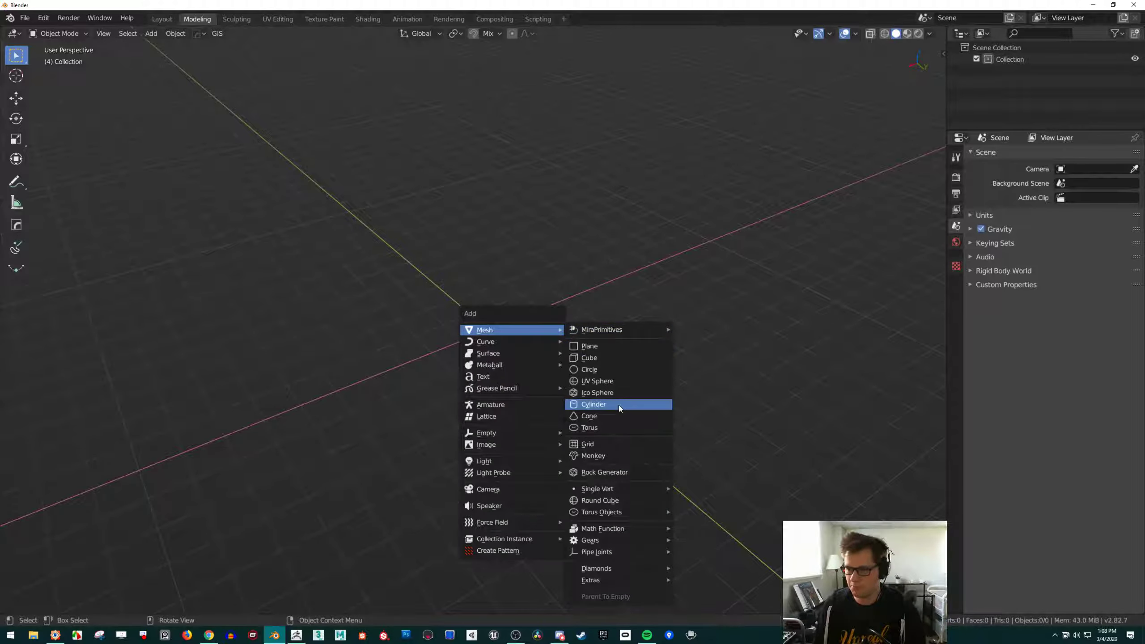
left_click(610, 370)
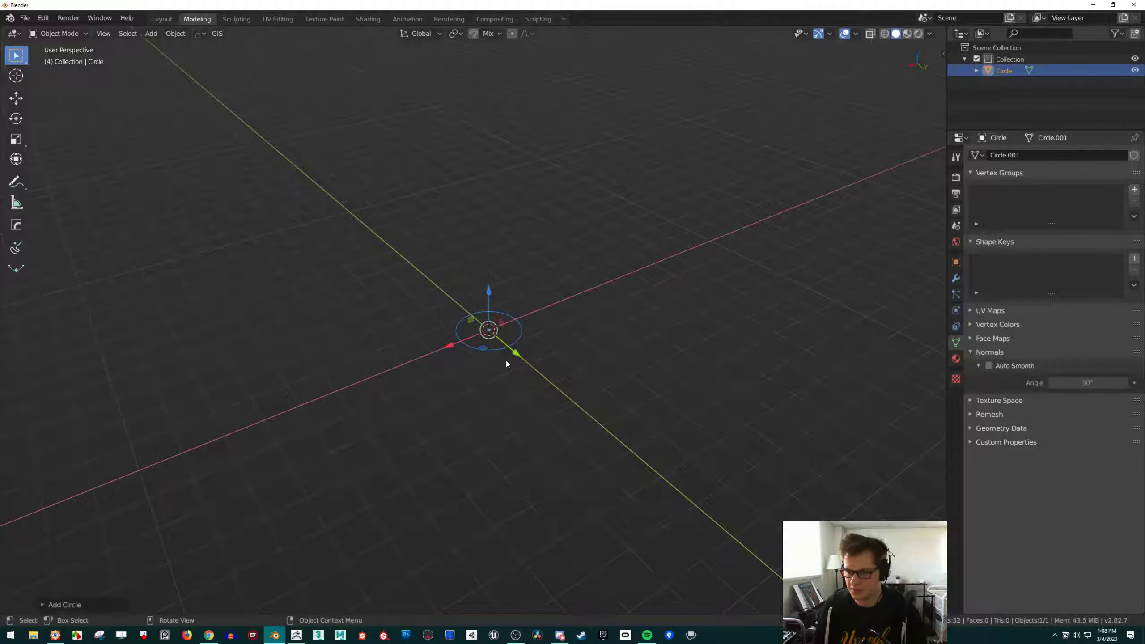
In Edit Mode, extrude the whole circle slightly upward into a short ring wall
scroll(530, 380, "up", 3)
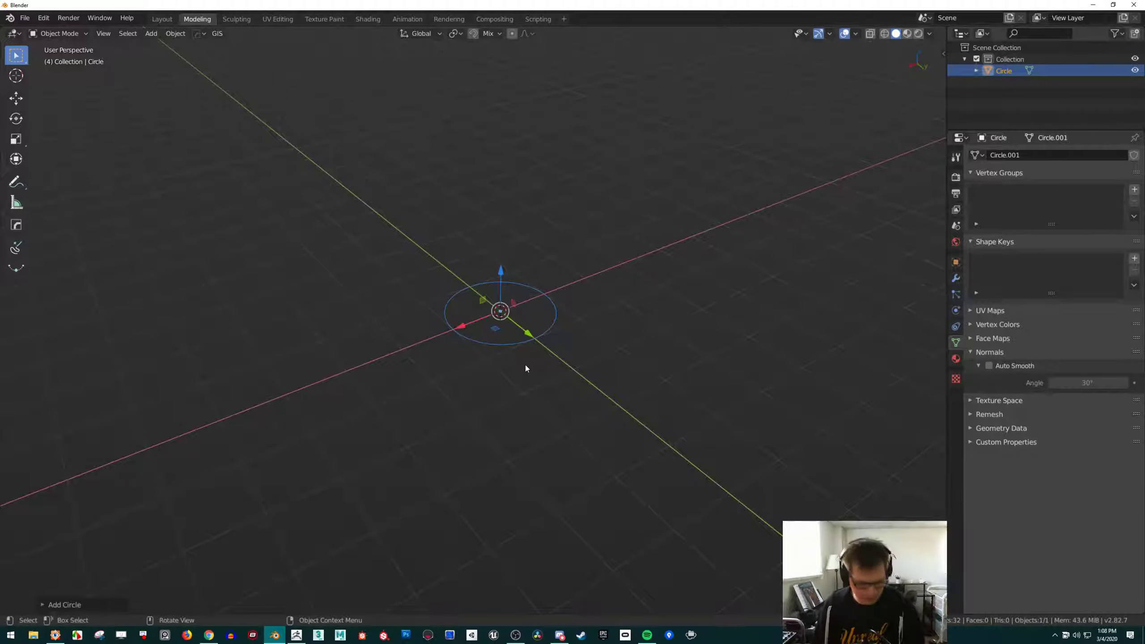
key("Tab")
scroll(545, 356, "up", 2)
middle_click_drag(621, 353, 583, 332)
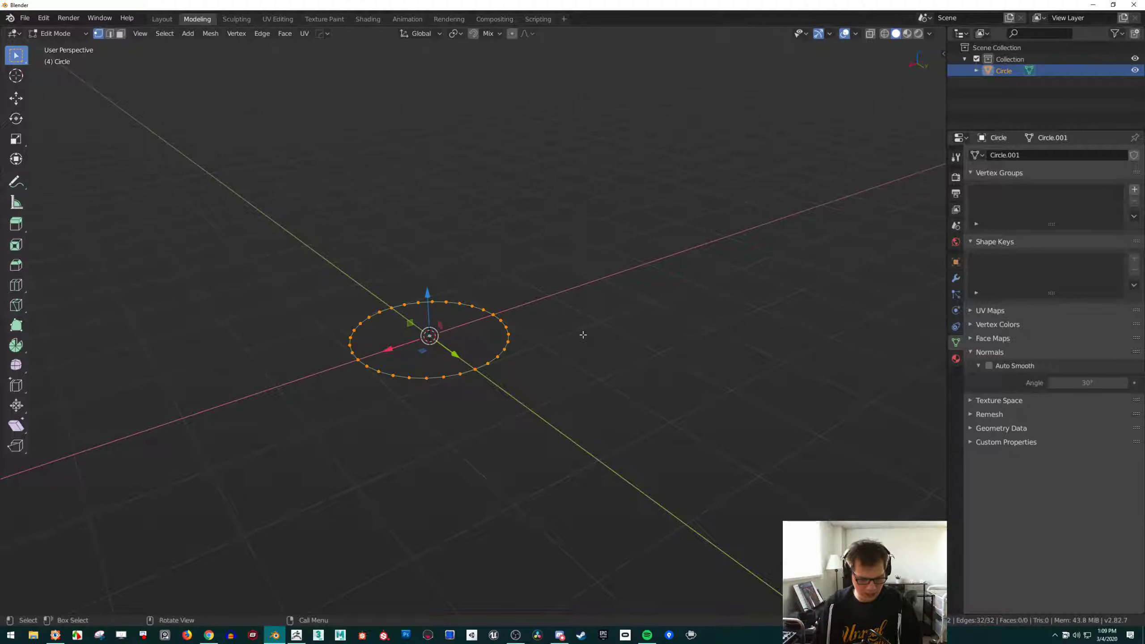
key("e")
left_click(584, 326)
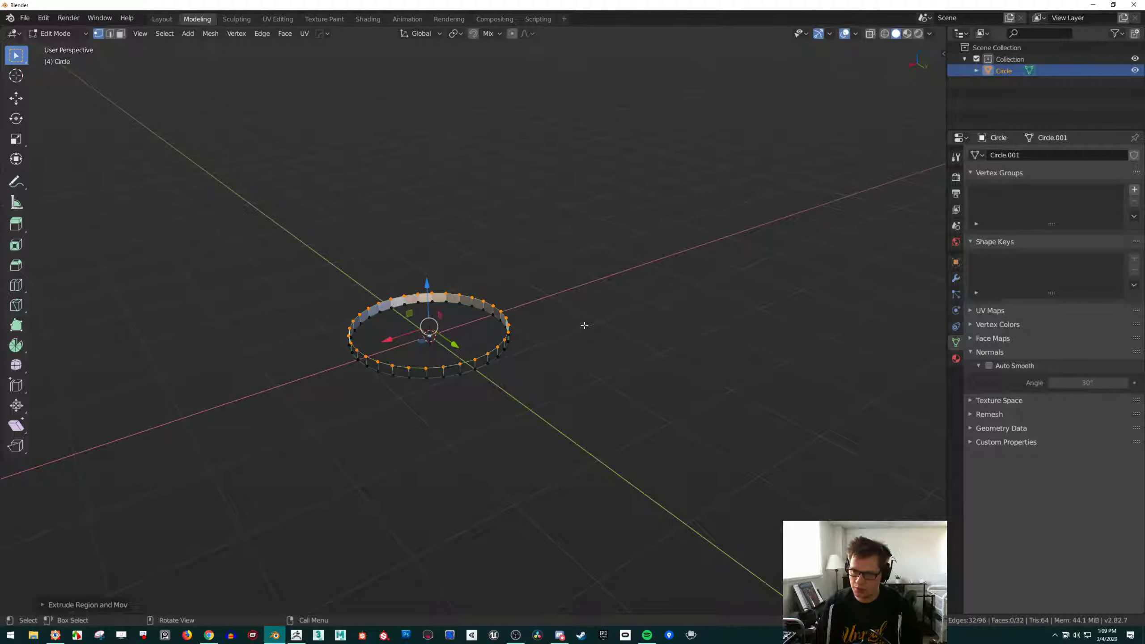
scroll(574, 339, "up", 2)
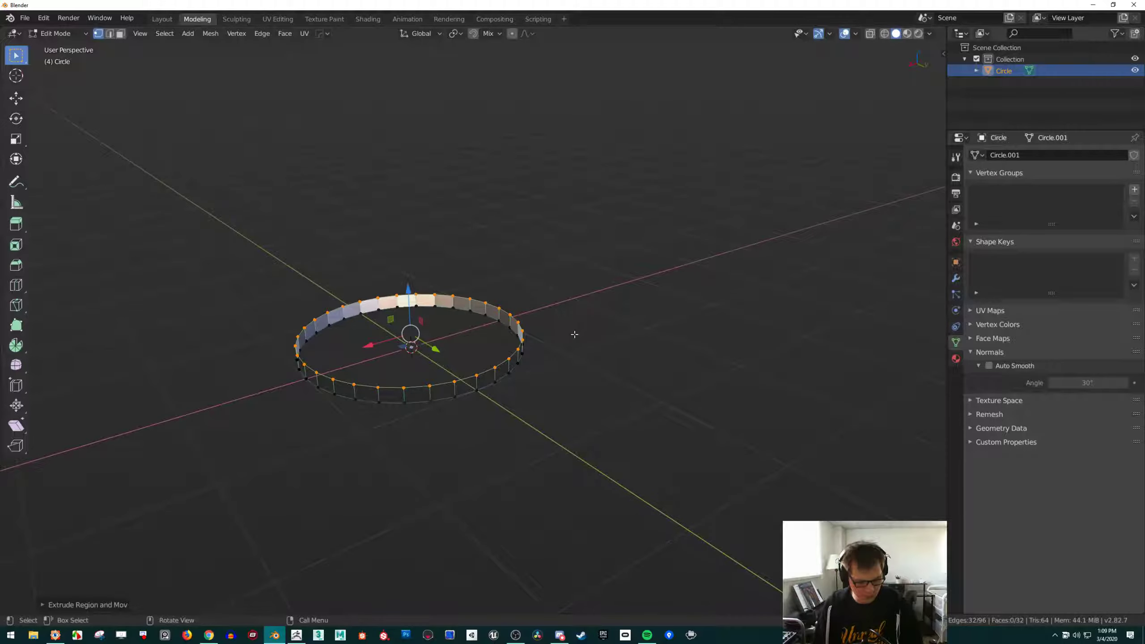
Select the whole ring mesh and recalculate its normals to face outward
key("a")
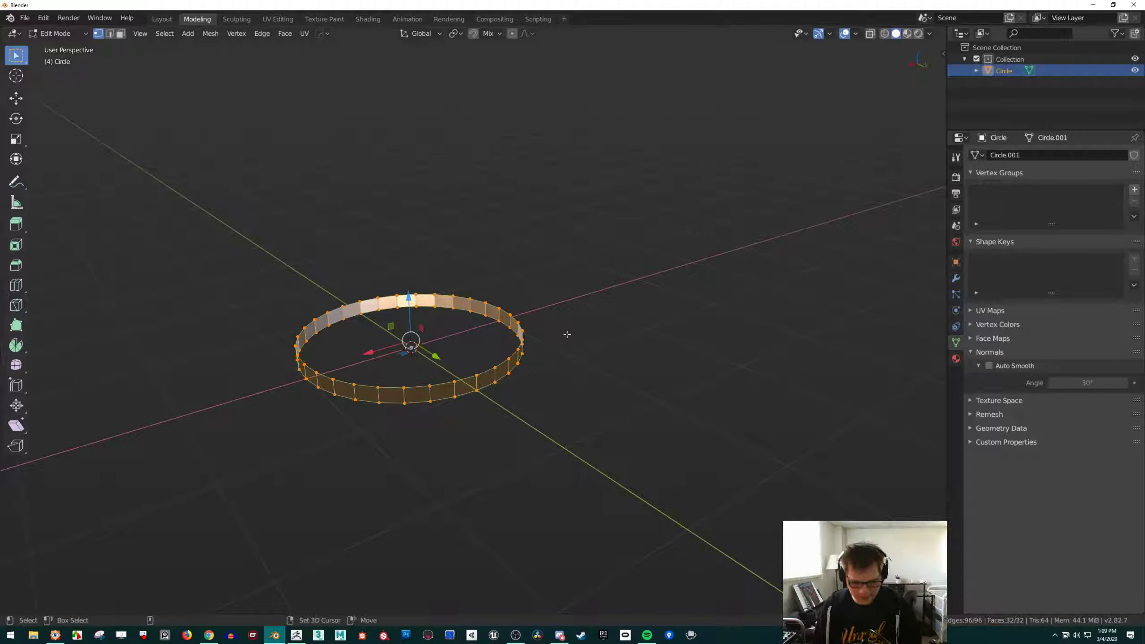
key("shift+n")
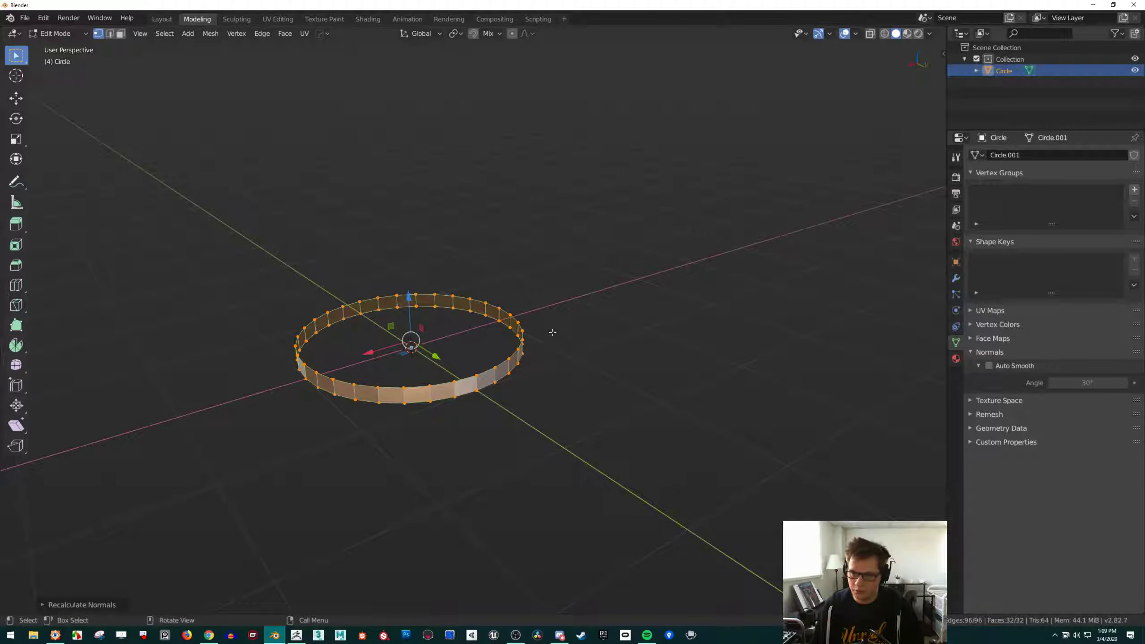
middle_click_drag(554, 333, 620, 317)
Extrude the ring's top edge loop inward to make a ledge, and extrude it up into a second tier
left_click(493, 361, "alt")
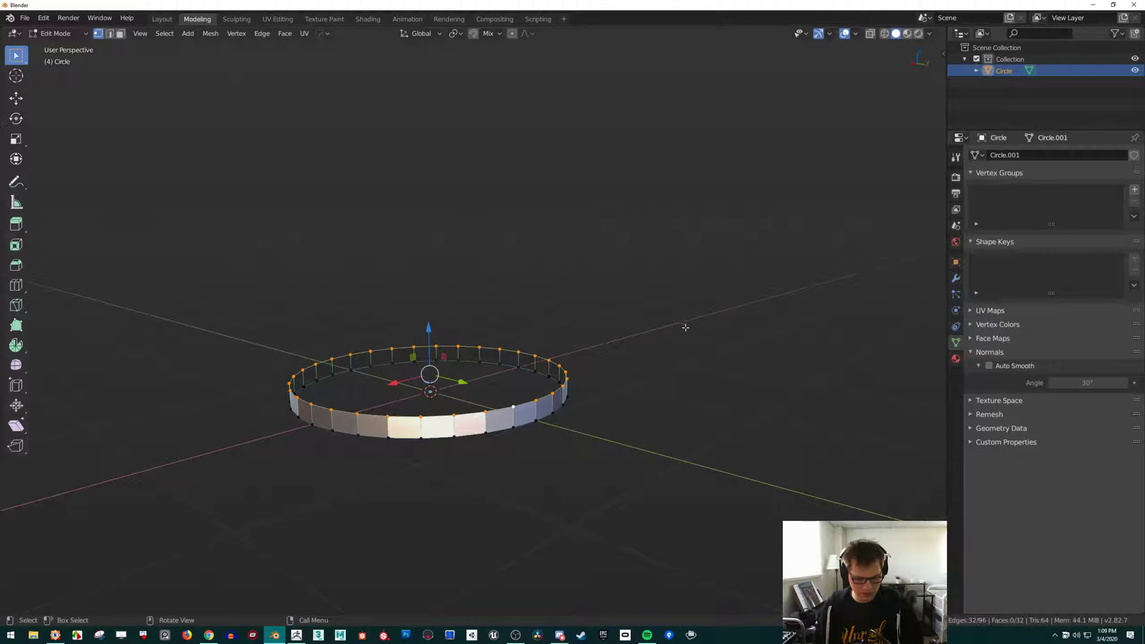
key("e")
key("s")
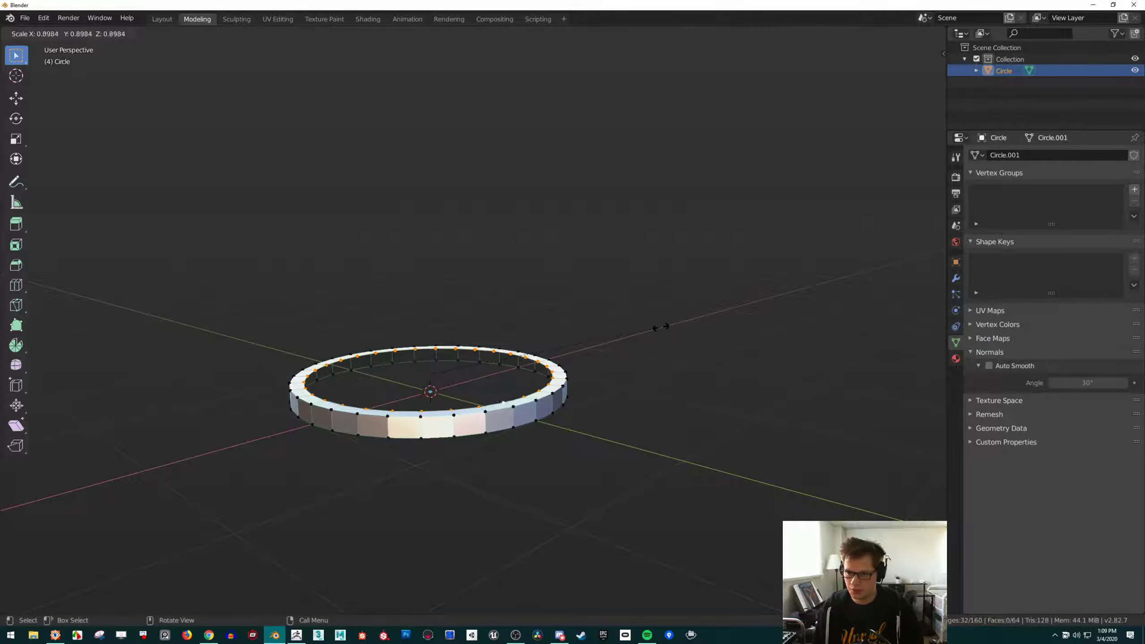
left_click(654, 326)
key("e")
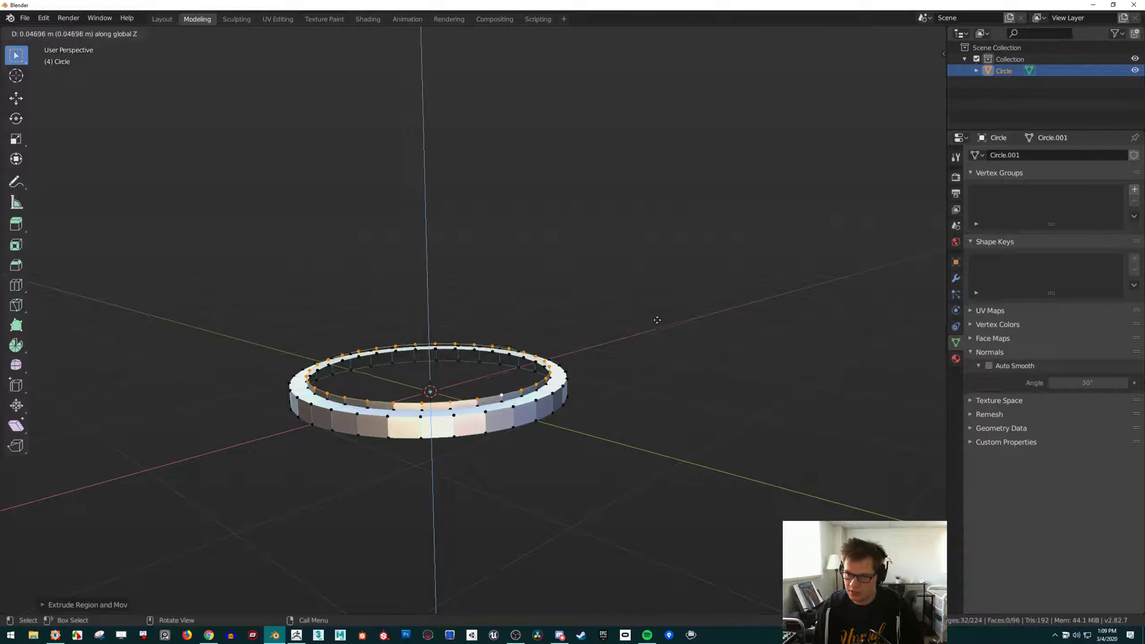
left_click(657, 316)
Extrude the second tier's top loop inward, and extrude it up along Z to form a third tier
key("e")
key("s")
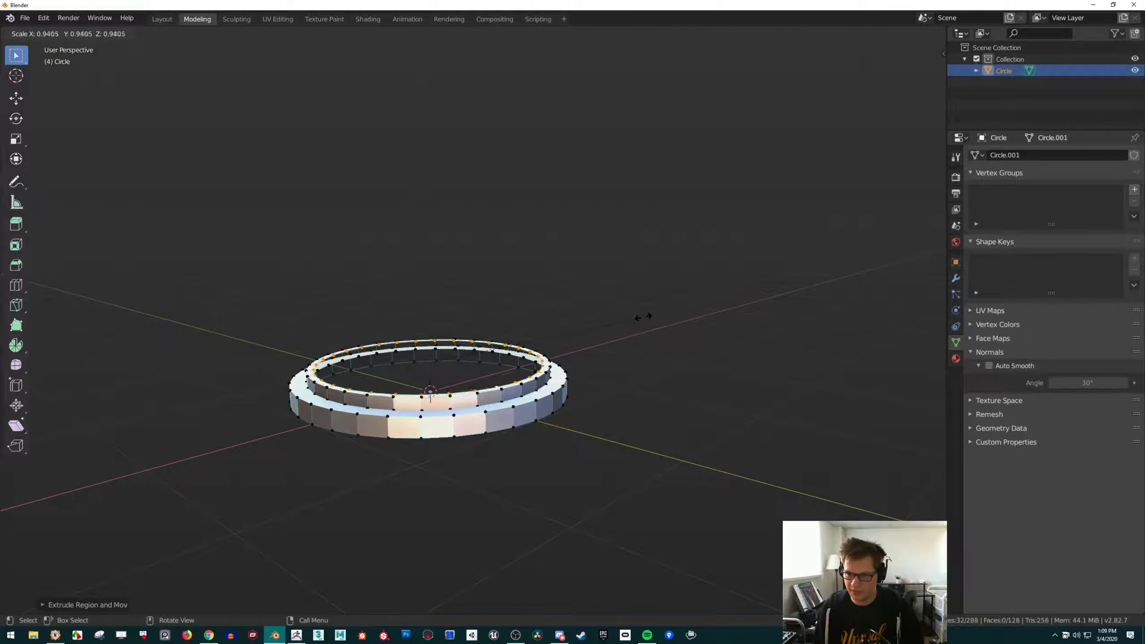
left_click(626, 317)
middle_click_drag(626, 318, 600, 307)
key("e")
key("z")
left_click(601, 295)
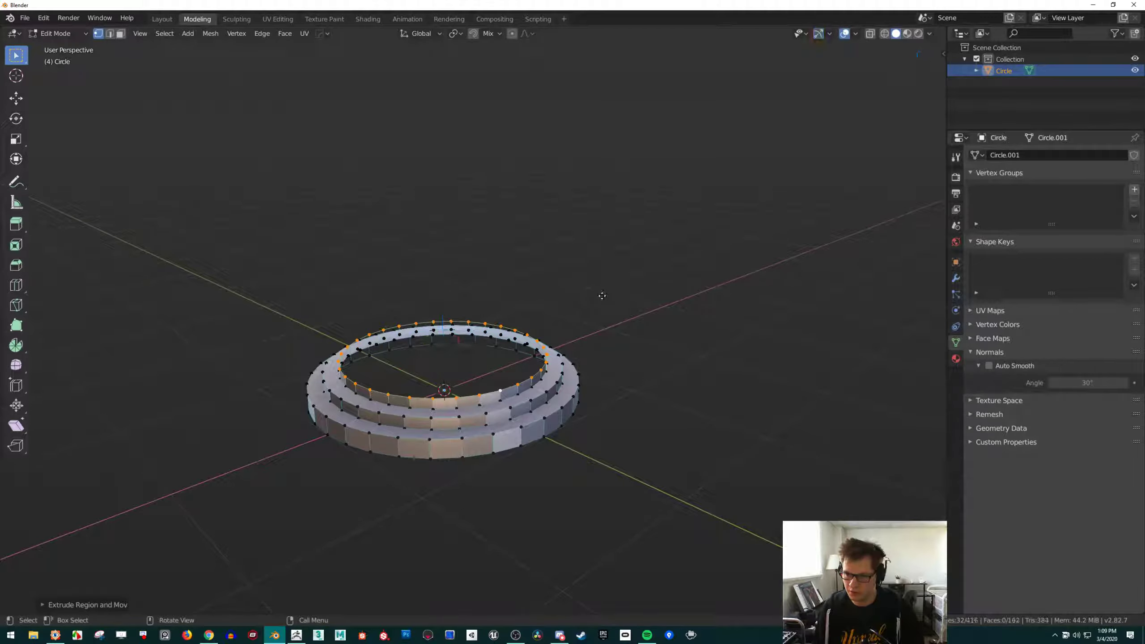
Extrude the third tier's top loop and scale it inward to form a flat ledge
key("e")
key("s")
left_click(570, 306)
scroll(532, 386, "up", 5)
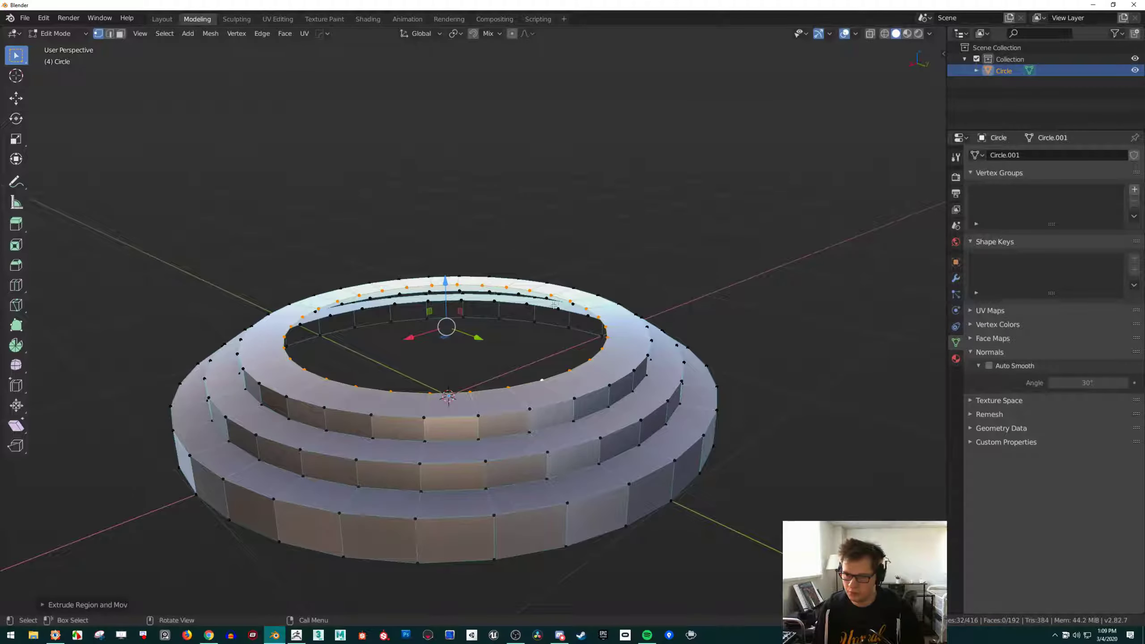
middle_click_drag(532, 386, 516, 376, "alt")
scroll(515, 376, "down", 2)
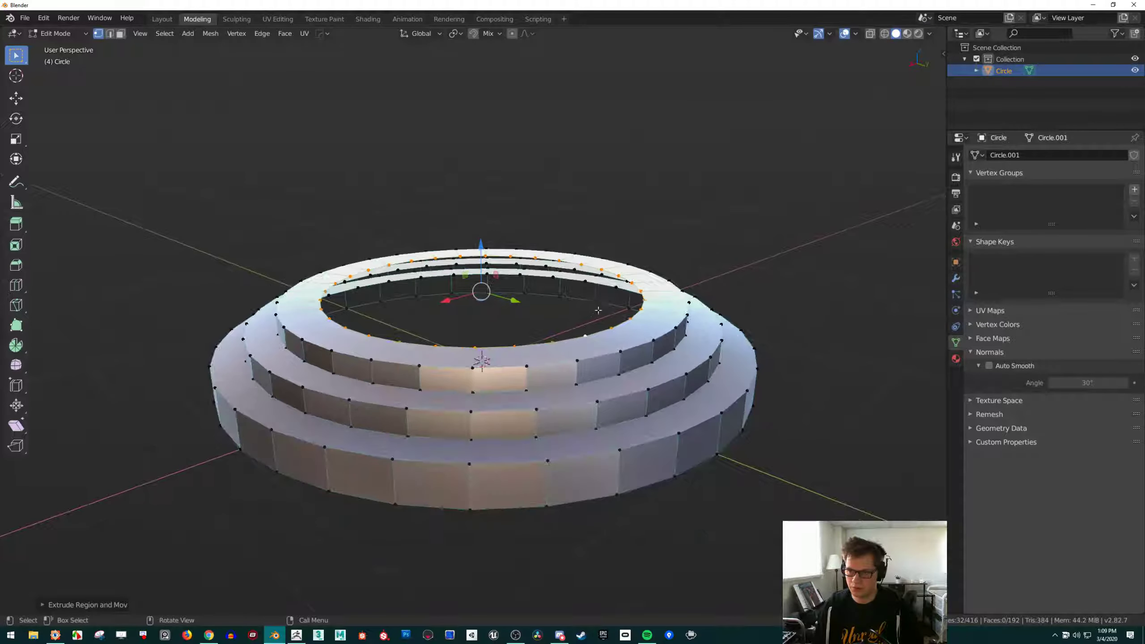
middle_click_drag(600, 311, 590, 284)
scroll(631, 286, "up", 2)
middle_click_drag(662, 288, 347, 330)
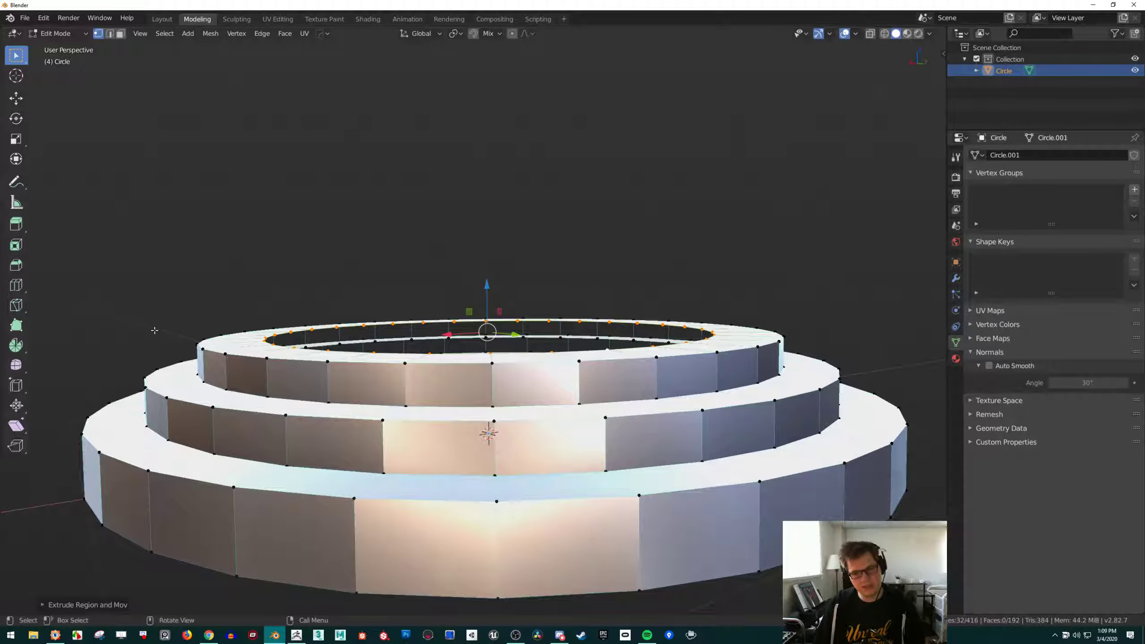
middle_click_drag(155, 330, 748, 310)
Widen the third tier's inner loop and raise it about 0.05 m along Z to turn the ledge into a bevel
key("s")
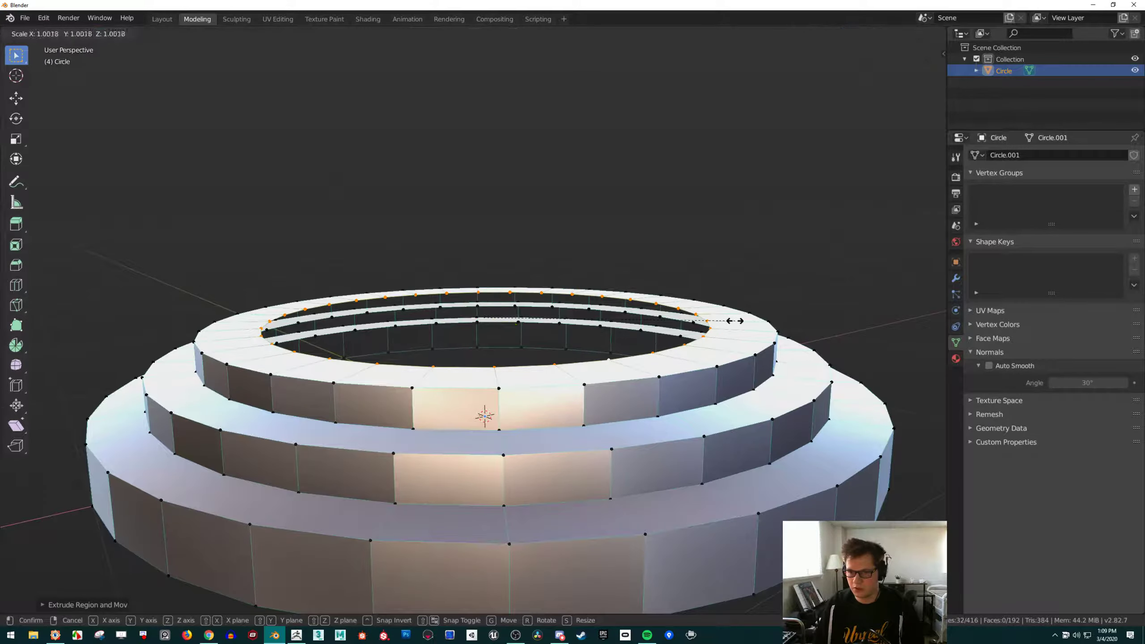
left_click(776, 314)
key("g")
key("z")
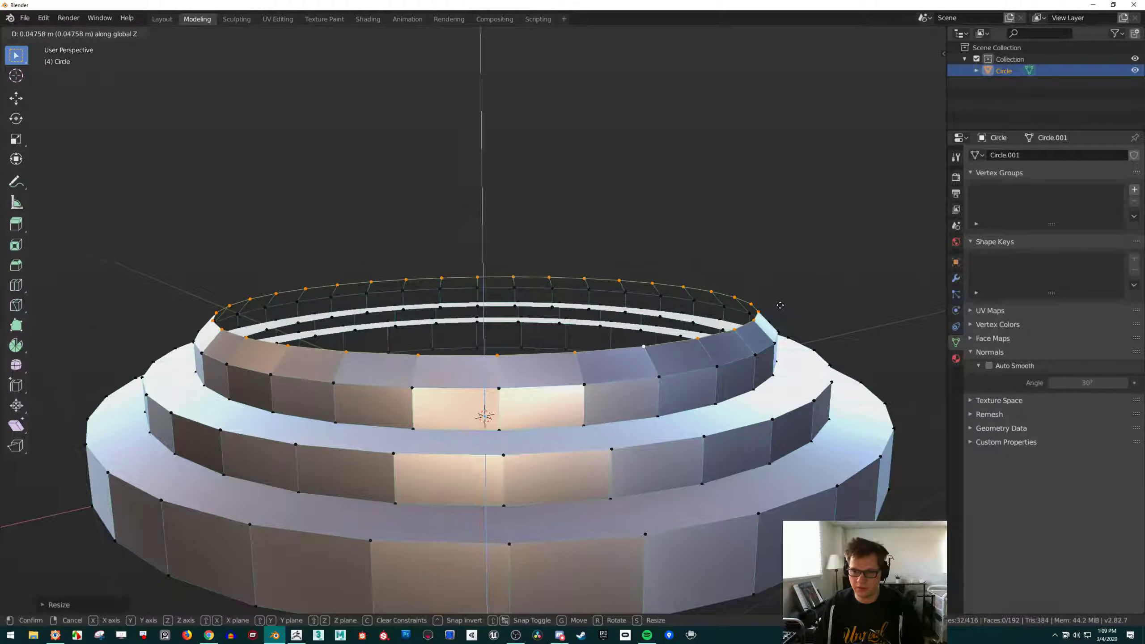
left_click(781, 304)
key("s")
left_click(783, 305)
middle_click_drag(782, 305, 740, 283)
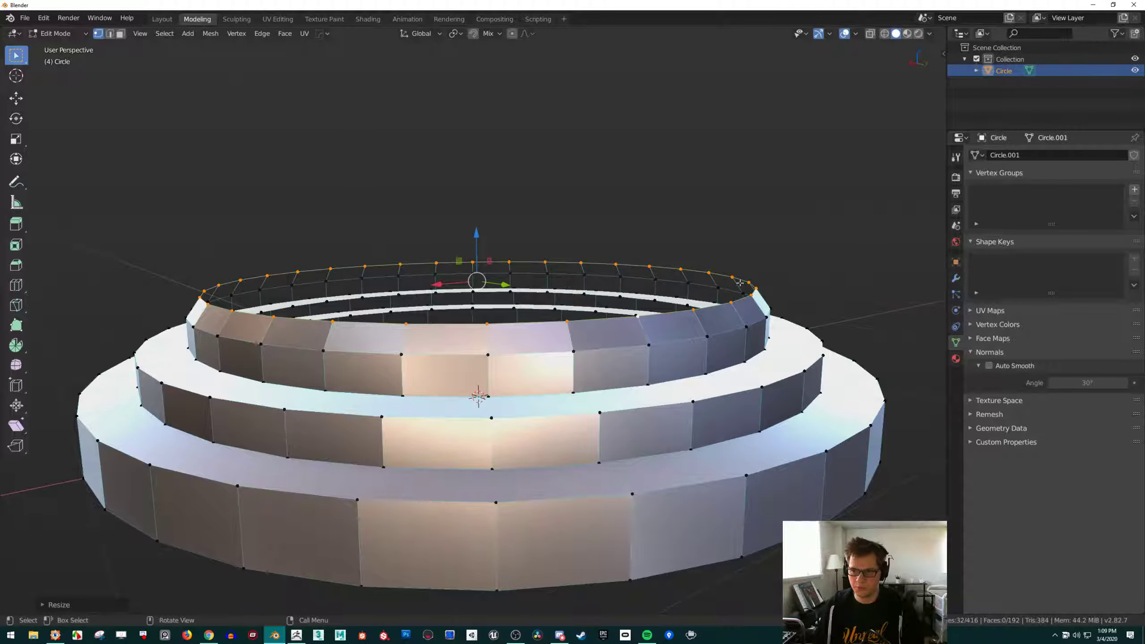
Rescale the raised loop slightly inward to adjust the slope of the bevel above the third tier
key("s")
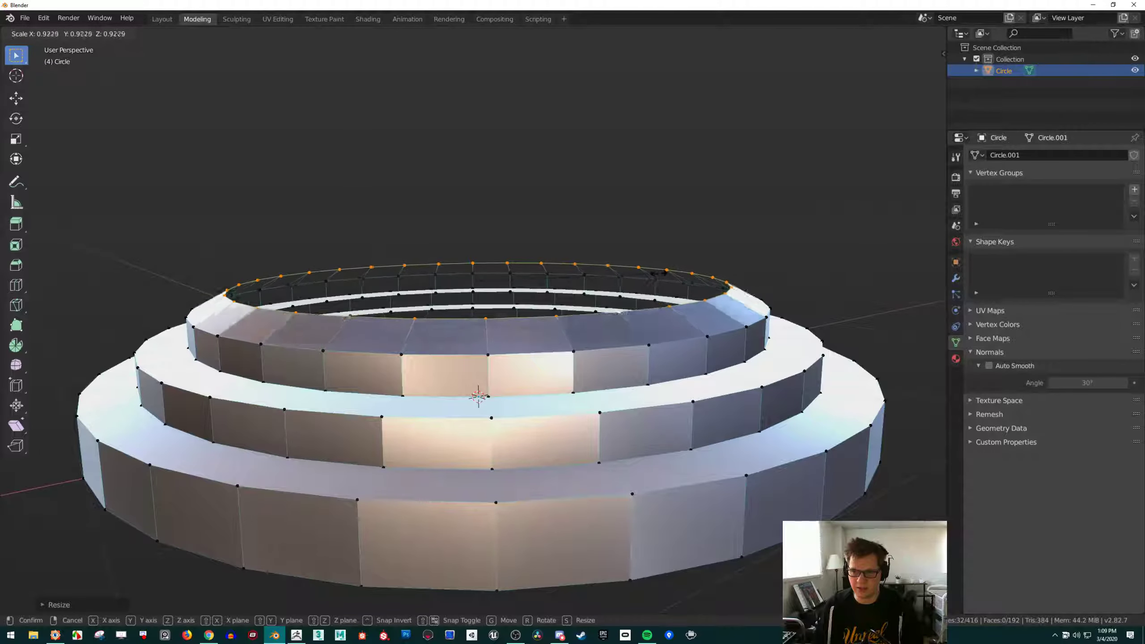
left_click(664, 273)
key("g")
key("z")
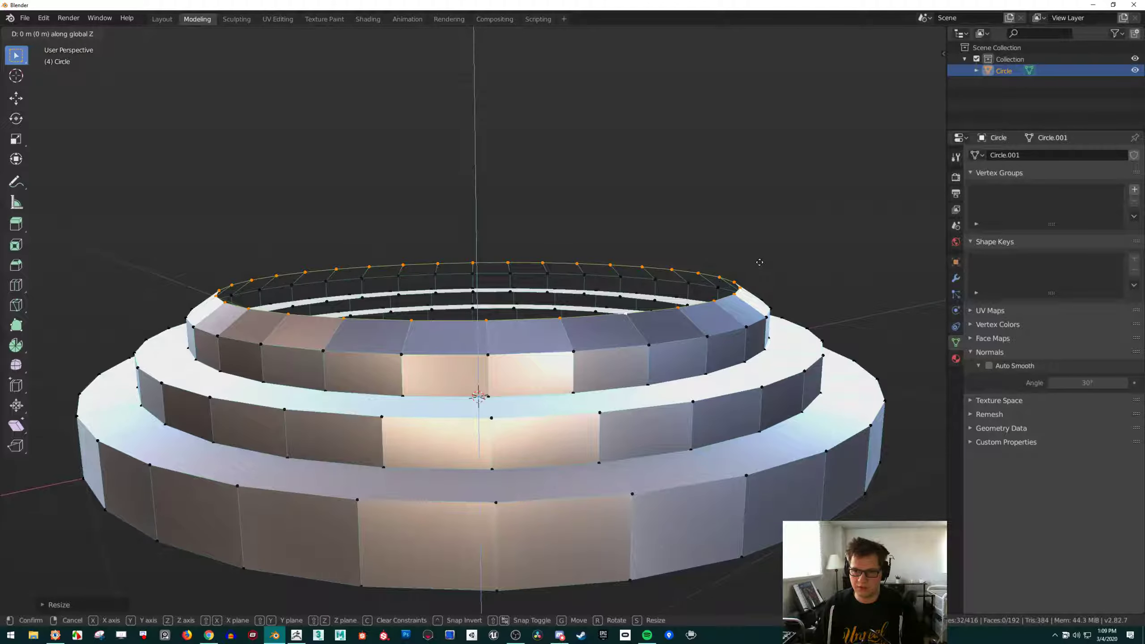
right_click(748, 263)
key("s")
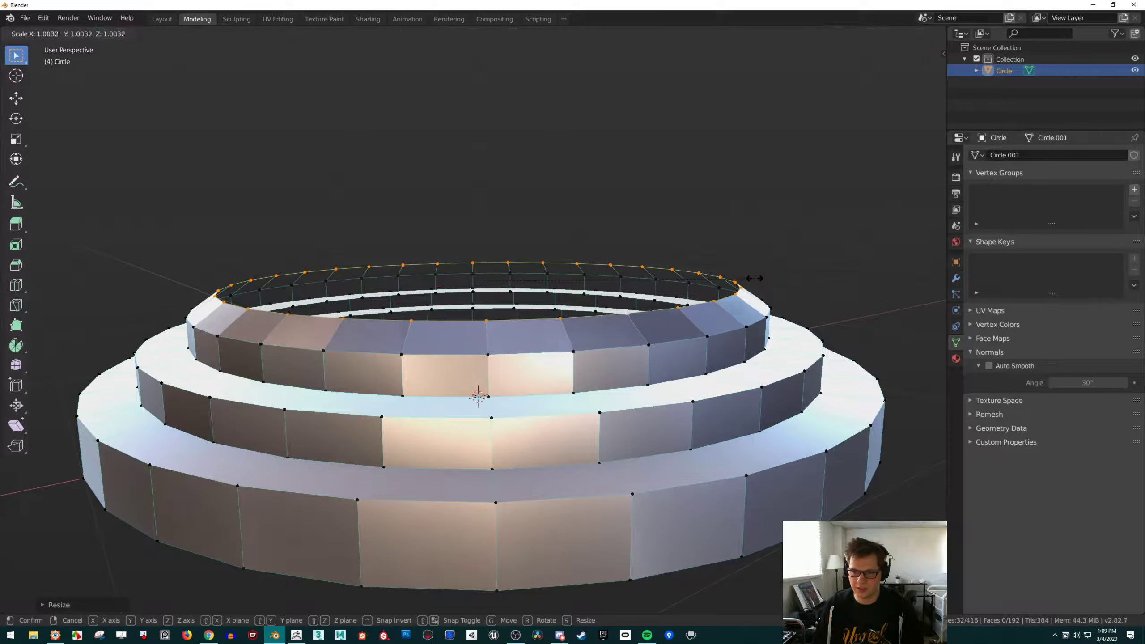
left_click(762, 276)
Extrude the top loop upward along Z, scale it inward and adjust its height to continue the rounded profile
key("e")
key("z")
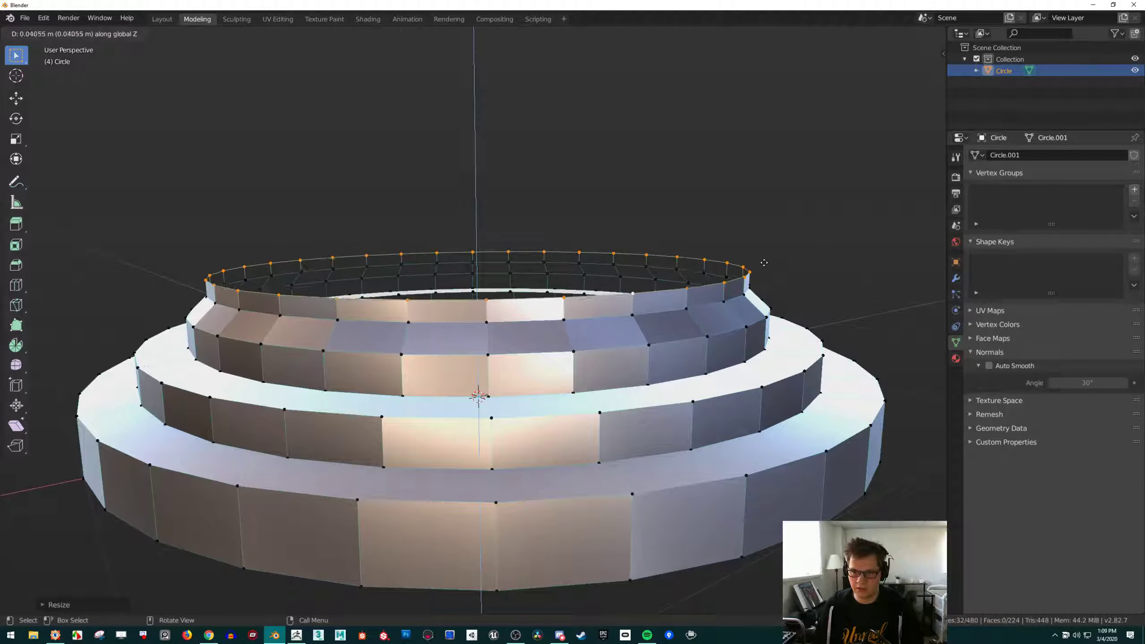
left_click(761, 261)
key("s")
left_click(728, 260)
mouse_move(728, 260)
middle_mouse_down()
mouse_move(717, 256)
mouse_move(739, 249)
middle_mouse_up()
key("g")
key("z")
left_click(735, 244)
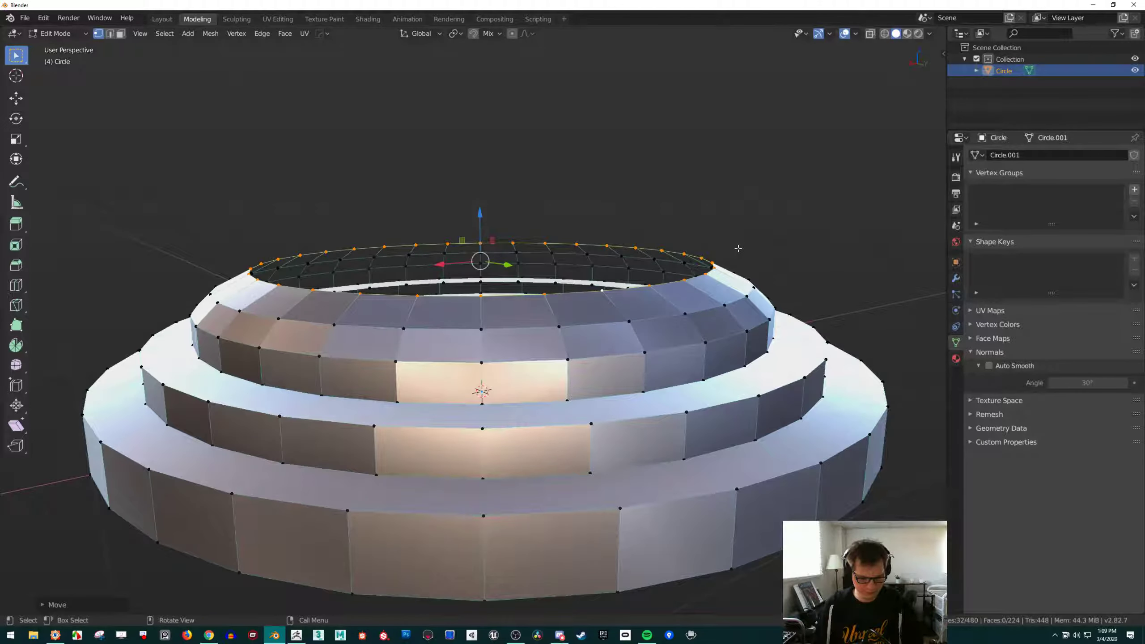
Extrude the top loop inward, raise it along Z and widen it slightly to continue the dome's curve
key("e")
key("s")
left_click(711, 222)
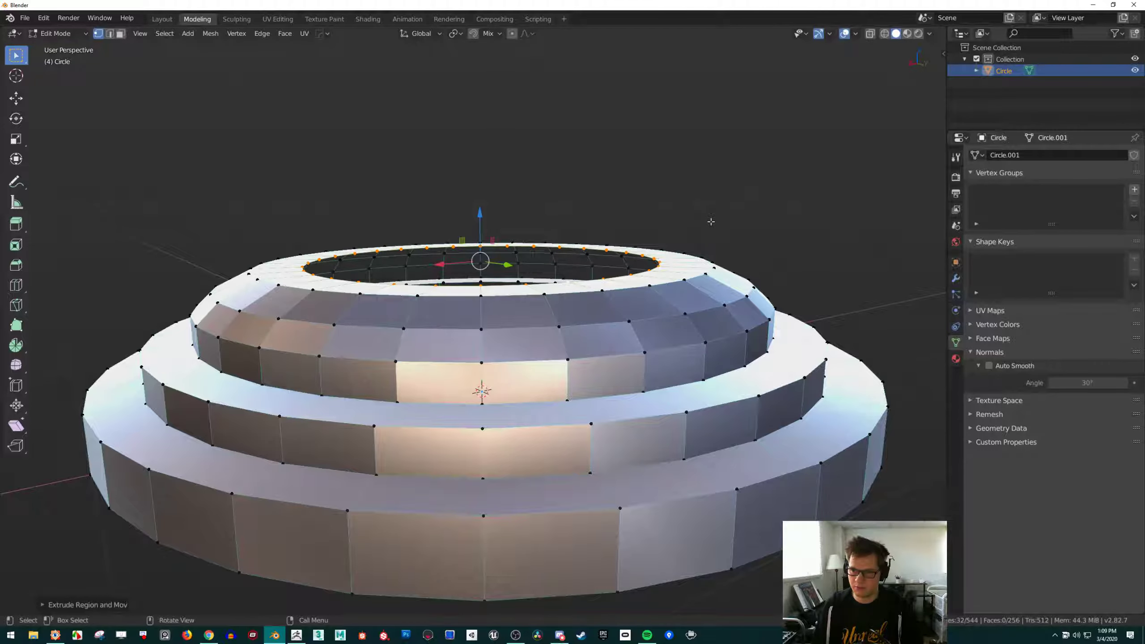
middle_click_drag(711, 220, 712, 208)
key("g")
key("z")
left_click(706, 151)
middle_click_drag(705, 151, 652, 282)
key("s")
left_click(712, 218)
scroll(687, 251, "down", 5)
scroll(479, 369, "up", 5)
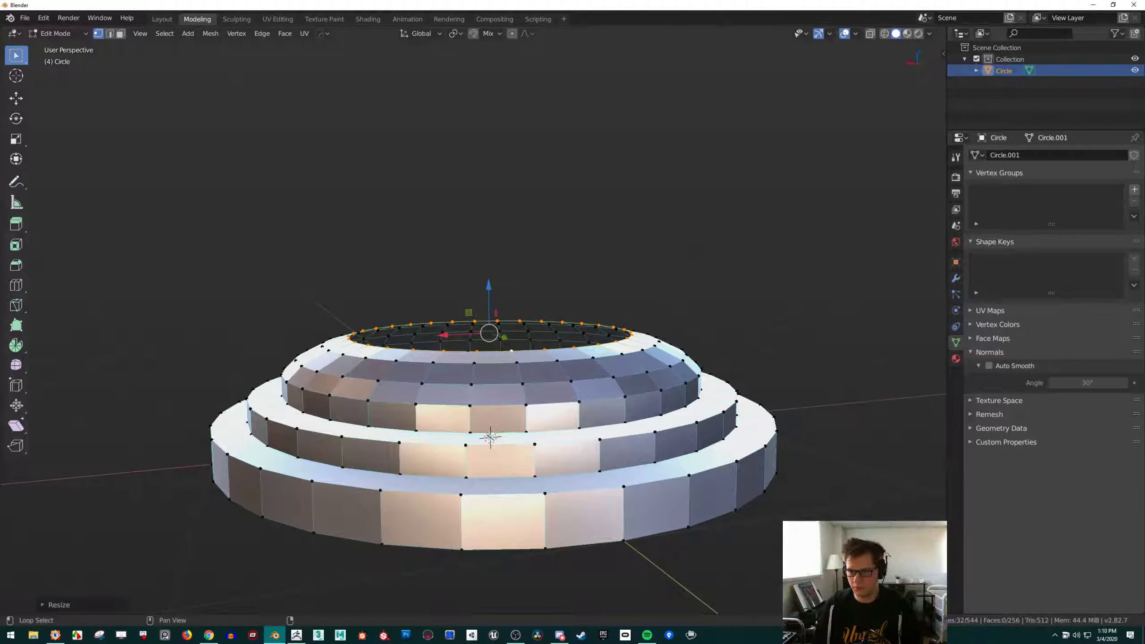
Clear the selection, switch to edge selection and select the second tier's upper outer edge loop
middle_click_drag(419, 373, 431, 336, "shift")
key("alt+a")
scroll(397, 352, "up", 2)
key("2")
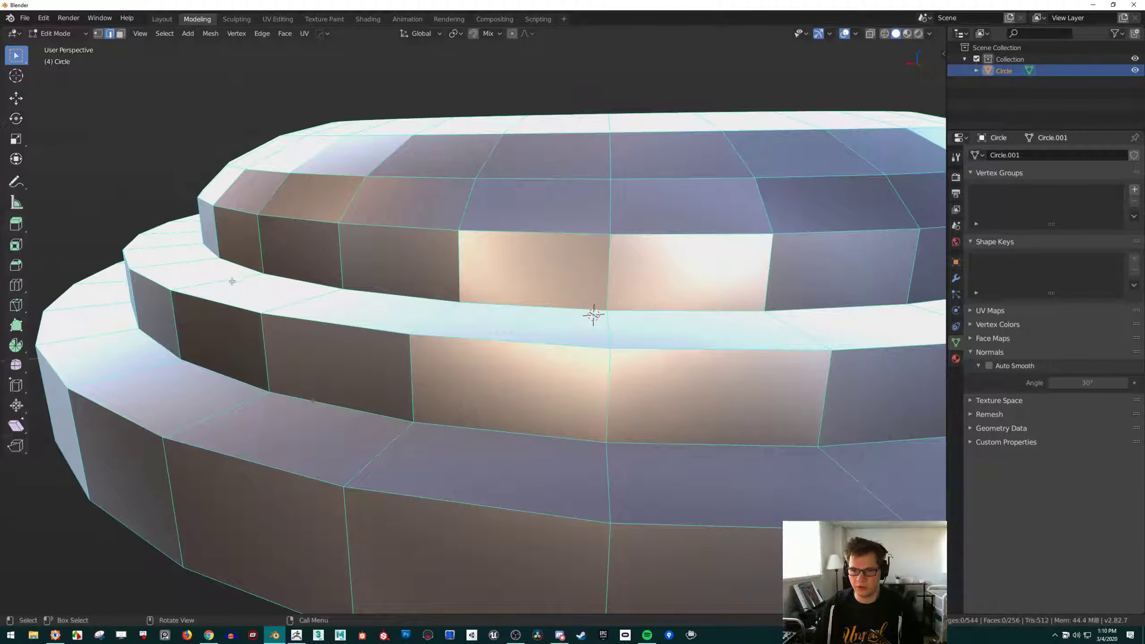
middle_click_drag(389, 316, 397, 361)
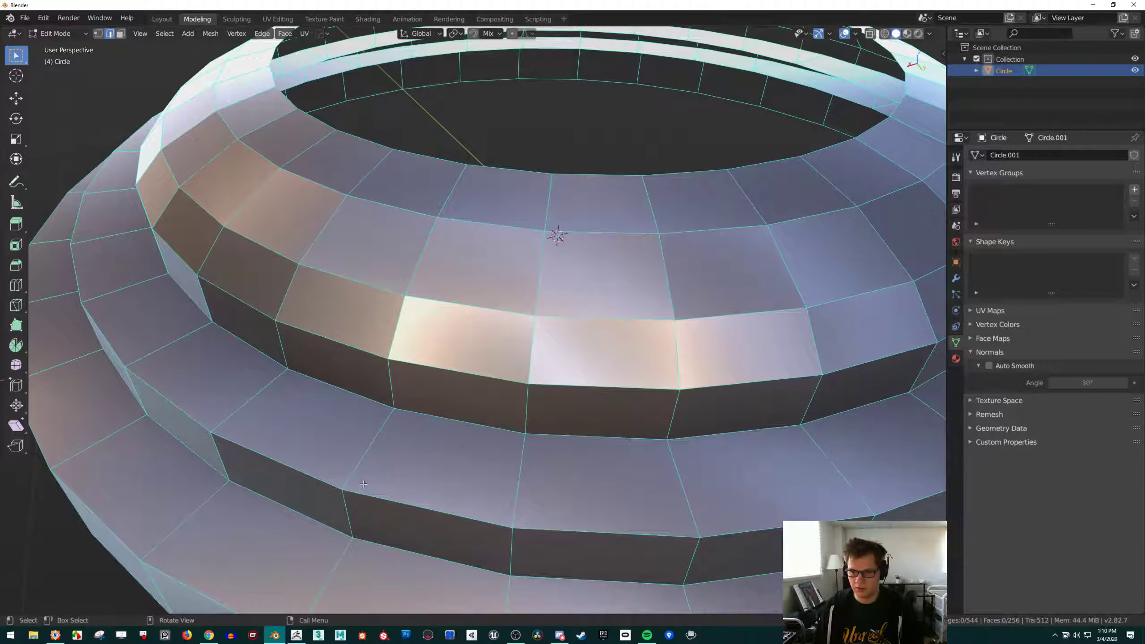
left_click(419, 510, "alt")
middle_click_drag(267, 400, 212, 278, "shift")
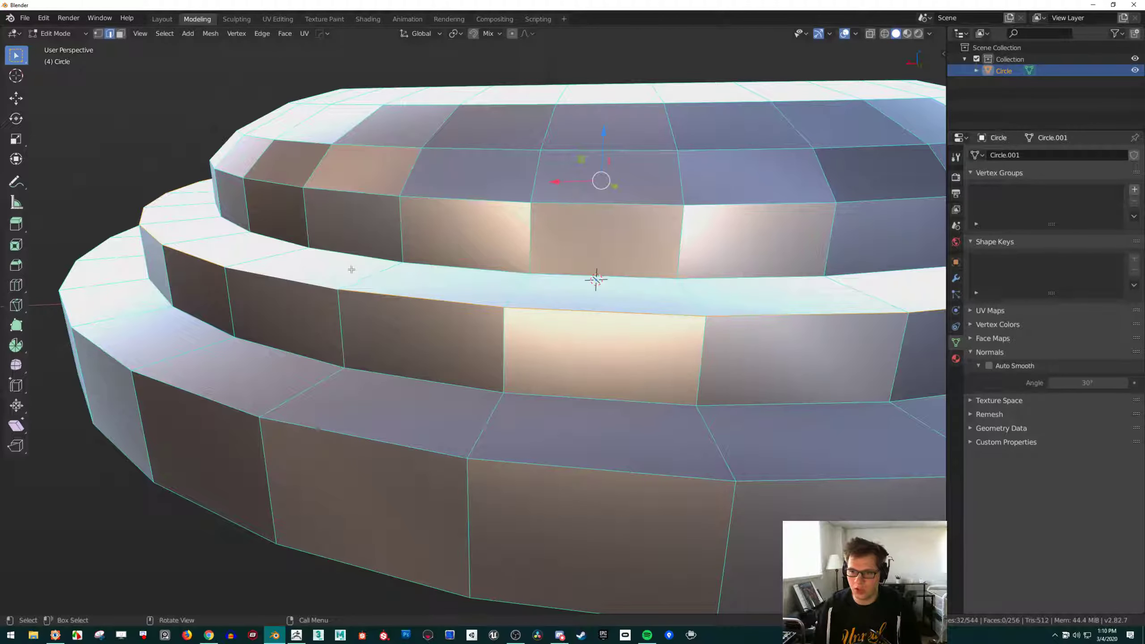
Try a loop cut around the second tier with the Loop Cut tool, and undo it
key("ctrl+r")
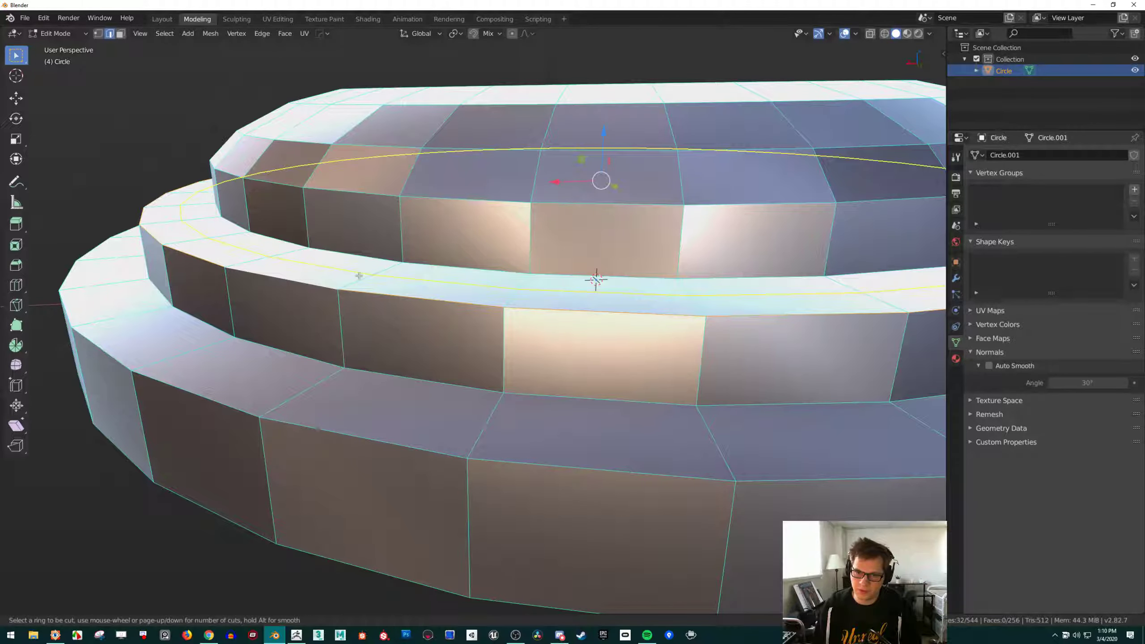
key("Escape")
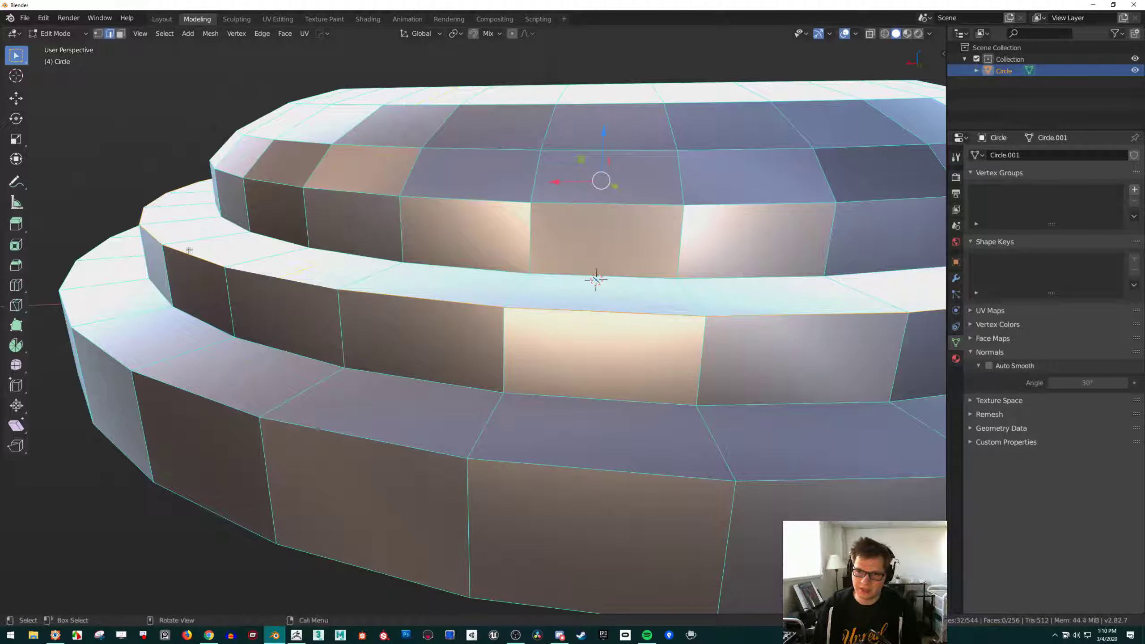
left_click(17, 285)
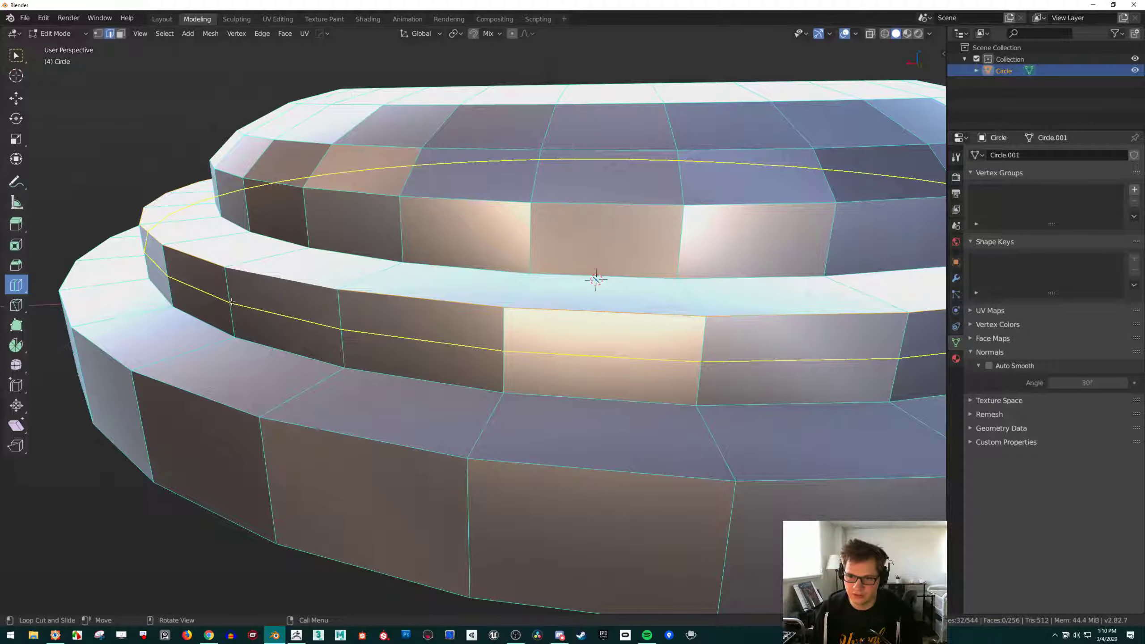
left_click(270, 256)
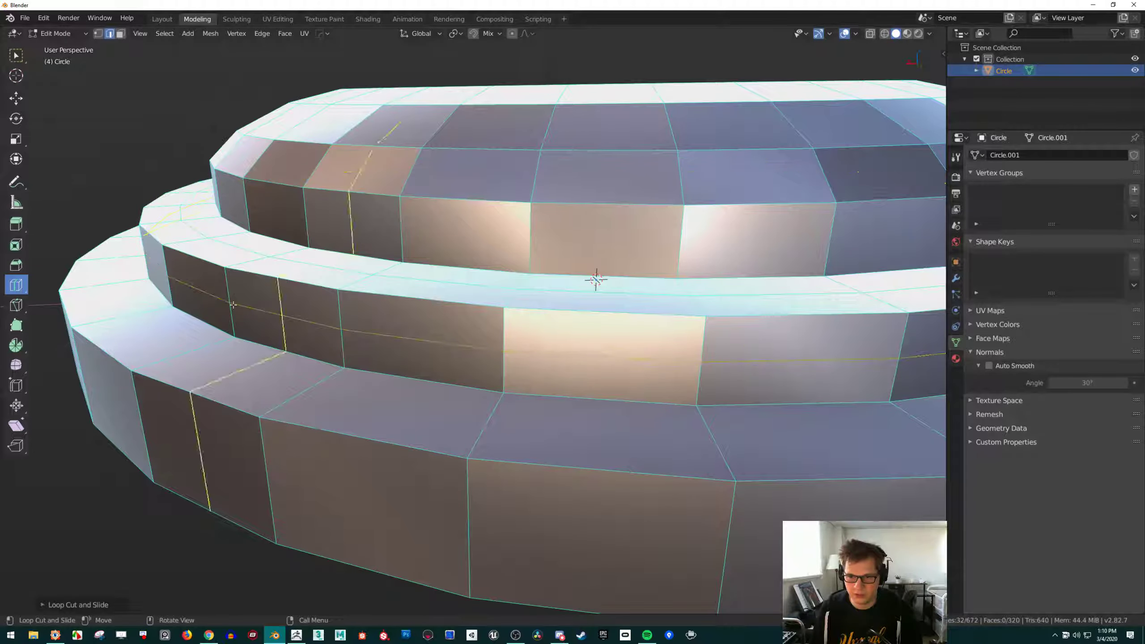
right_click(284, 279)
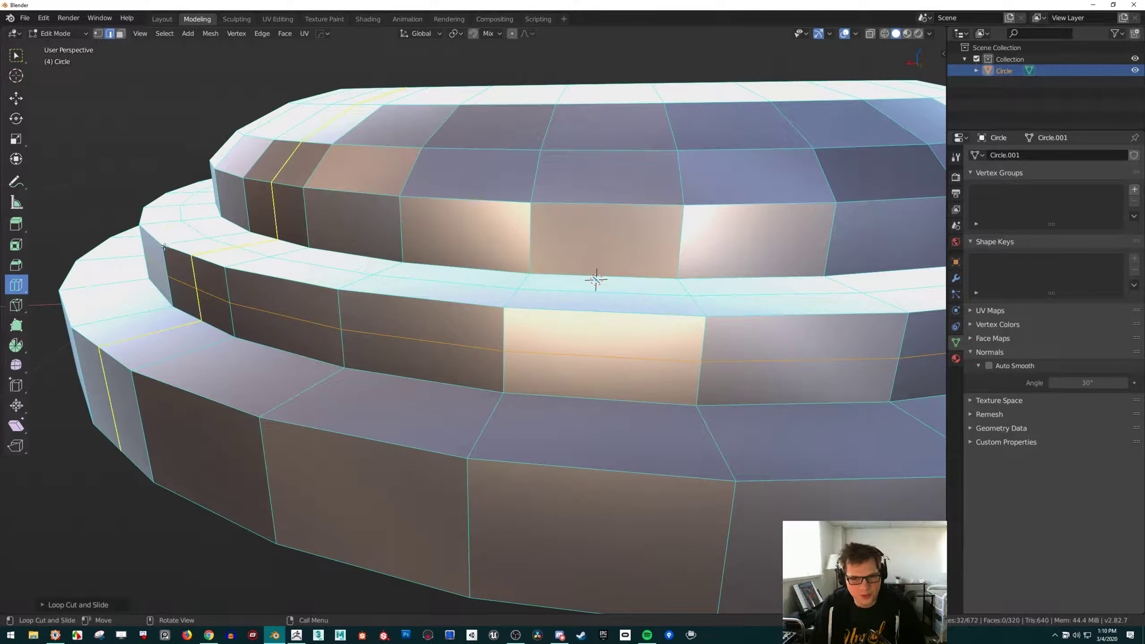
key("ctrl+z")
key("ctrl+z")
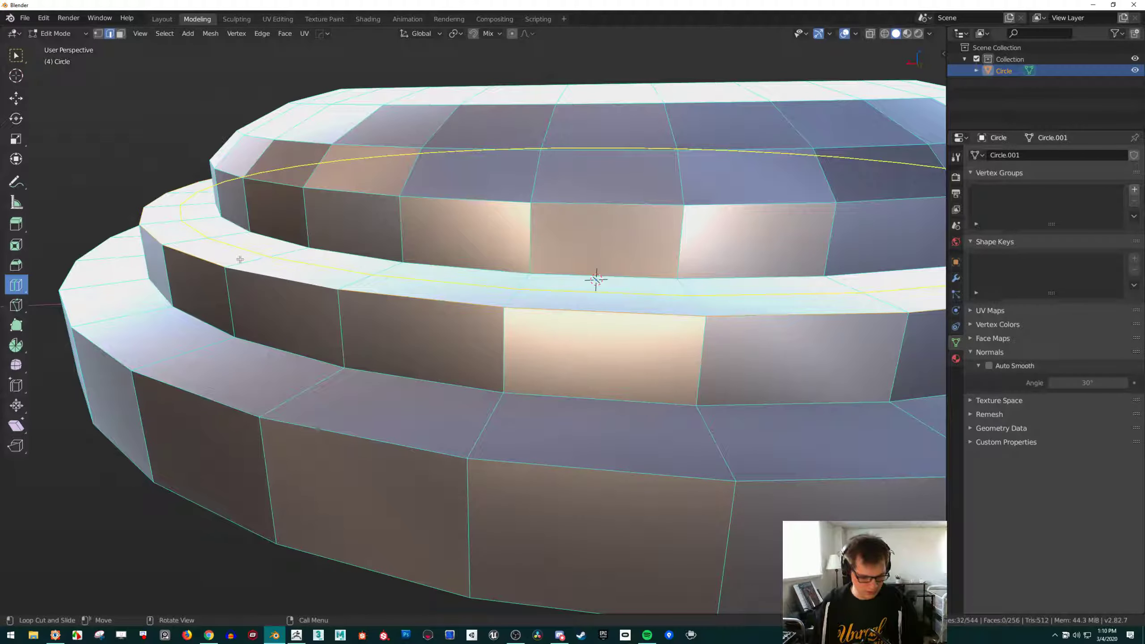
Add two loop cuts around the second tier's flat top ledge and slide them into position
left_click(17, 101)
middle_click_drag(249, 277, 258, 281, "shift")
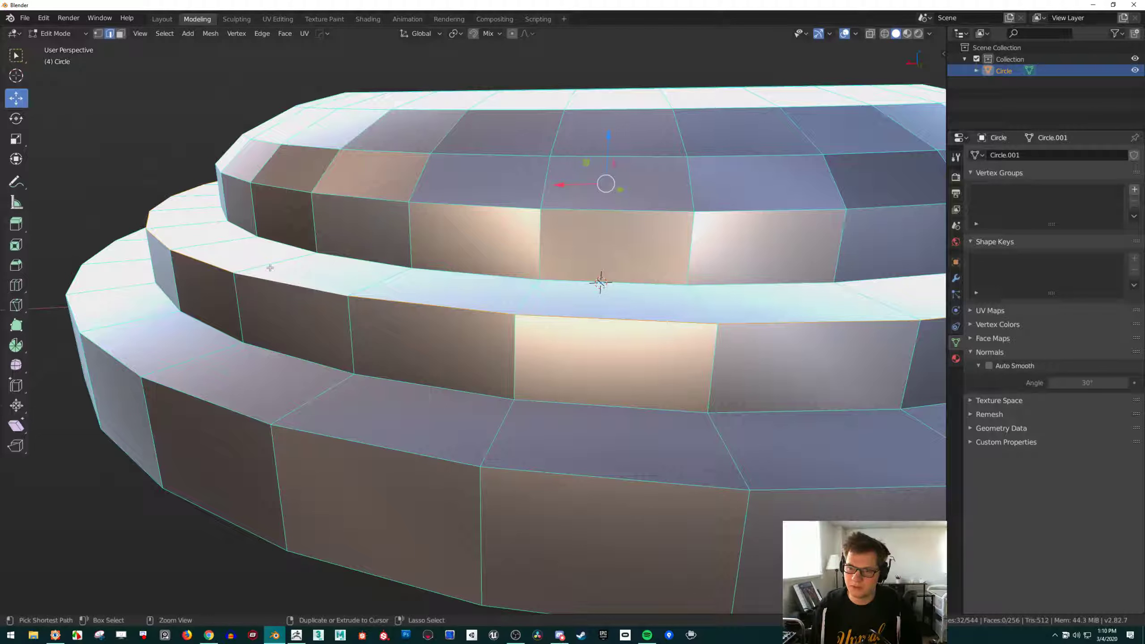
key("ctrl+r")
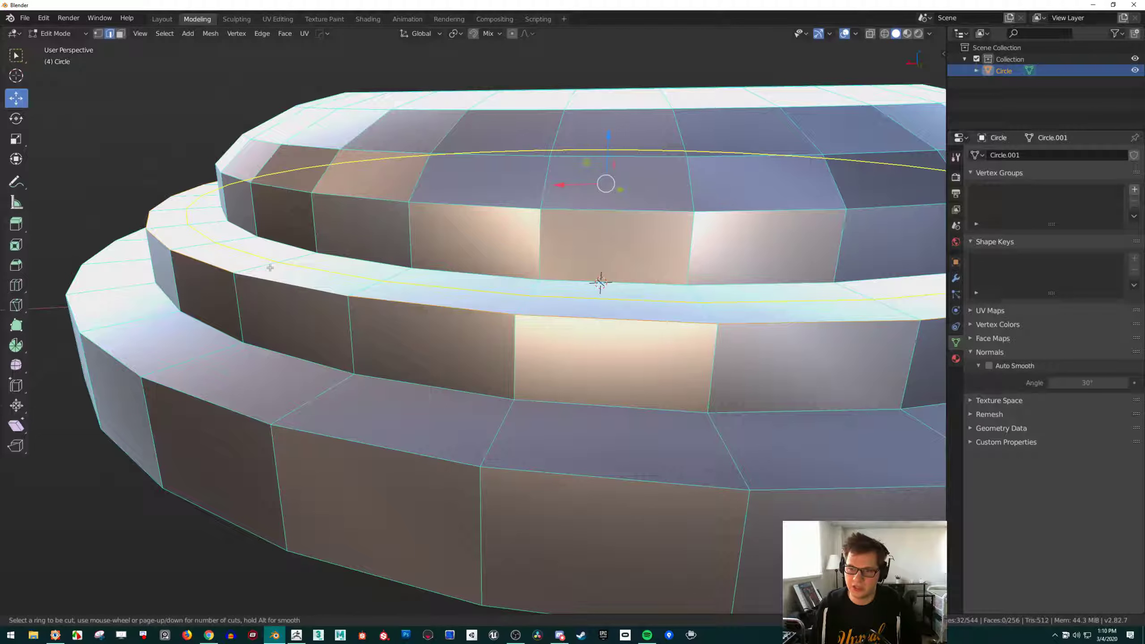
scroll(270, 268, "up", 2)
scroll(271, 268, "up", 1)
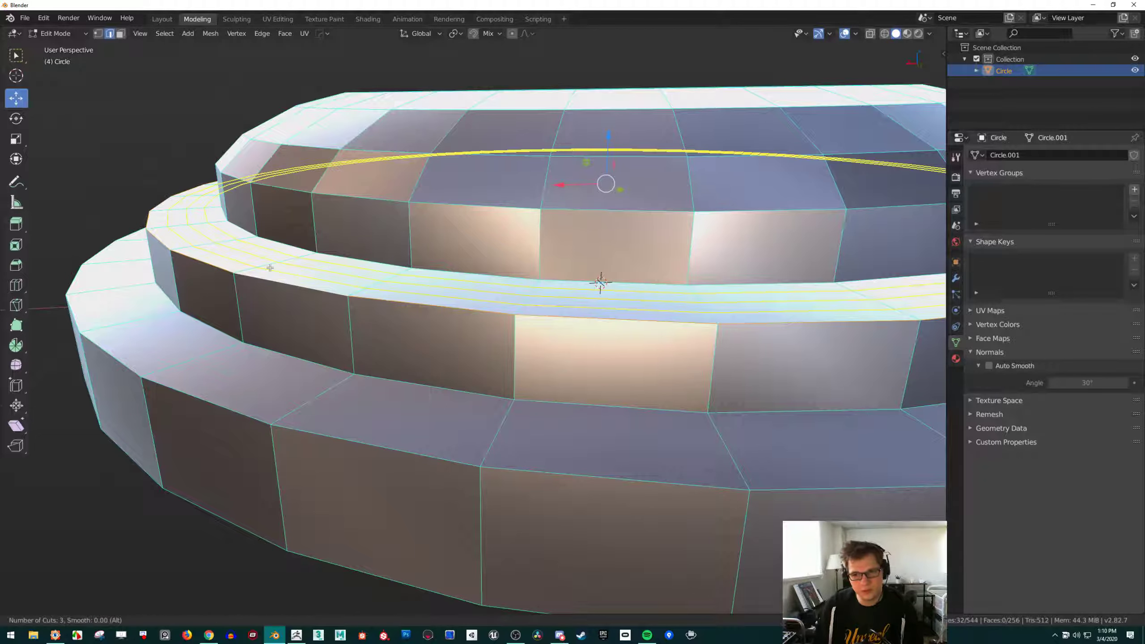
scroll(270, 267, "down", 2)
scroll(270, 267, "up", 1)
scroll(270, 268, "down", 1)
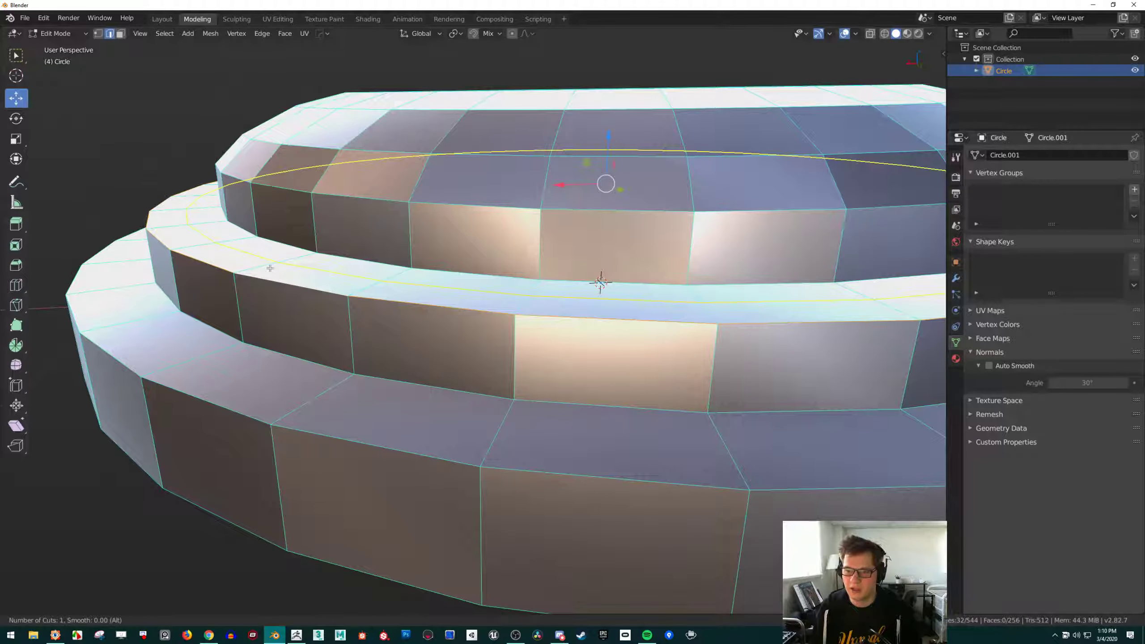
scroll(270, 269, "up", 1)
left_click(270, 268)
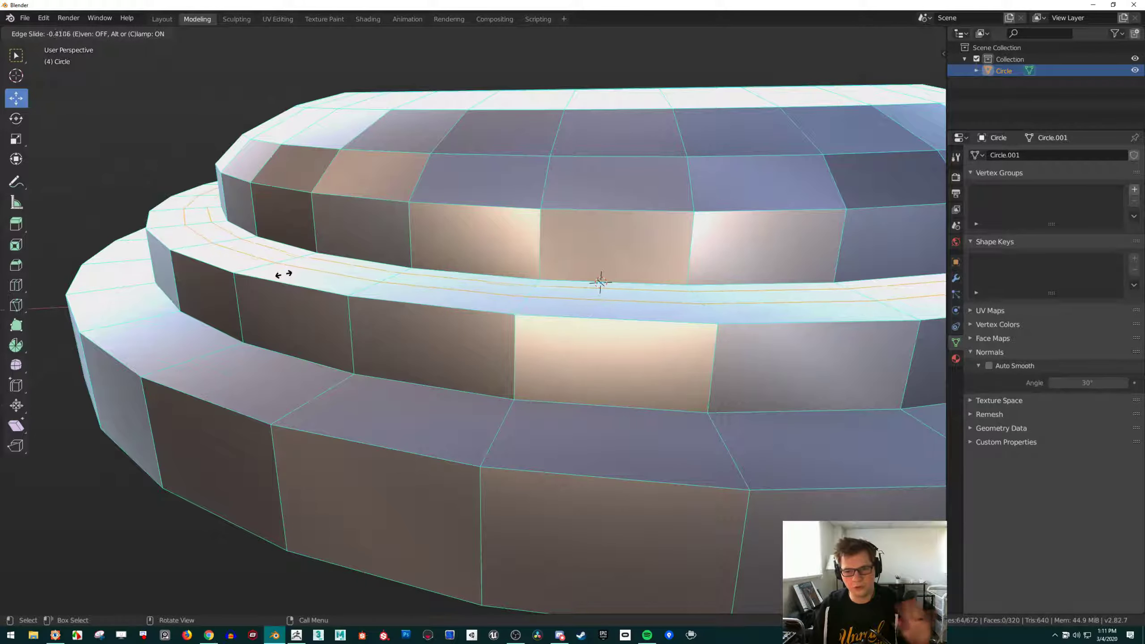
left_click(276, 279)
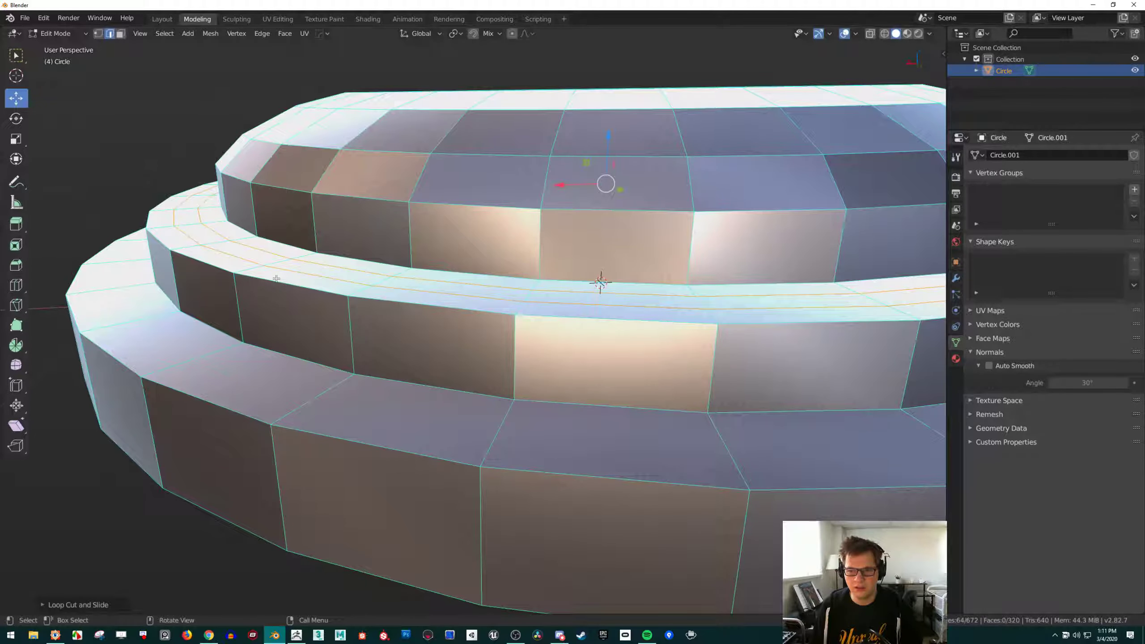
Select the outer of the two new loops on the second tier and lower it about 0.015 m along Z
middle_click_drag(273, 257, 337, 302)
scroll(289, 282, "up", 2)
scroll(308, 313, "down", 2)
left_click(372, 311, "alt")
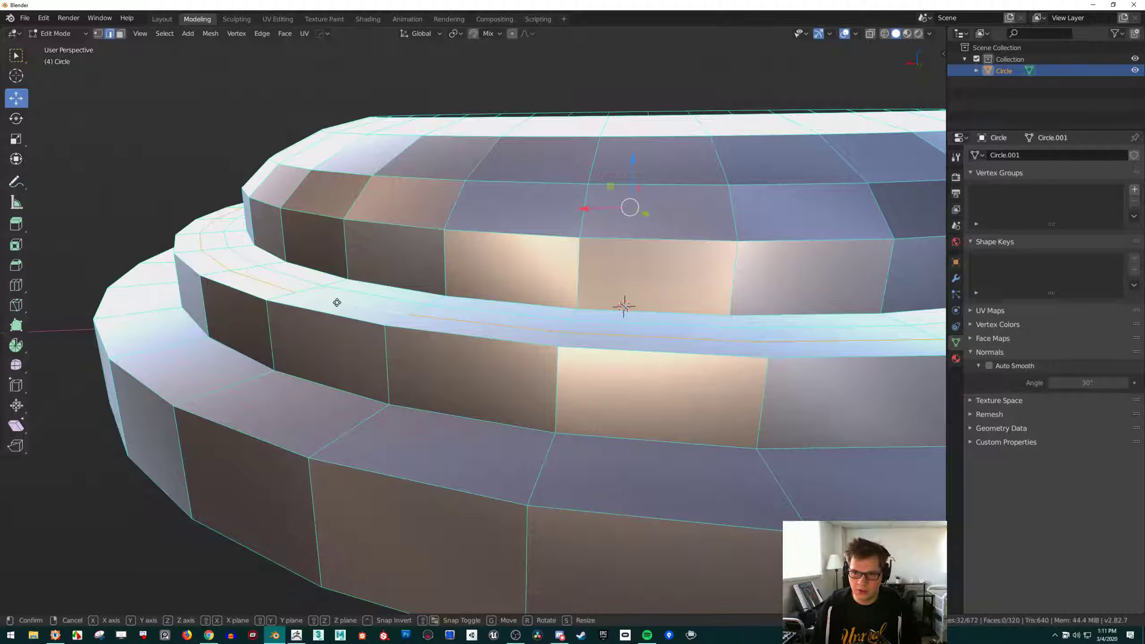
middle_click_drag(349, 304, 358, 294)
key("g")
key("z")
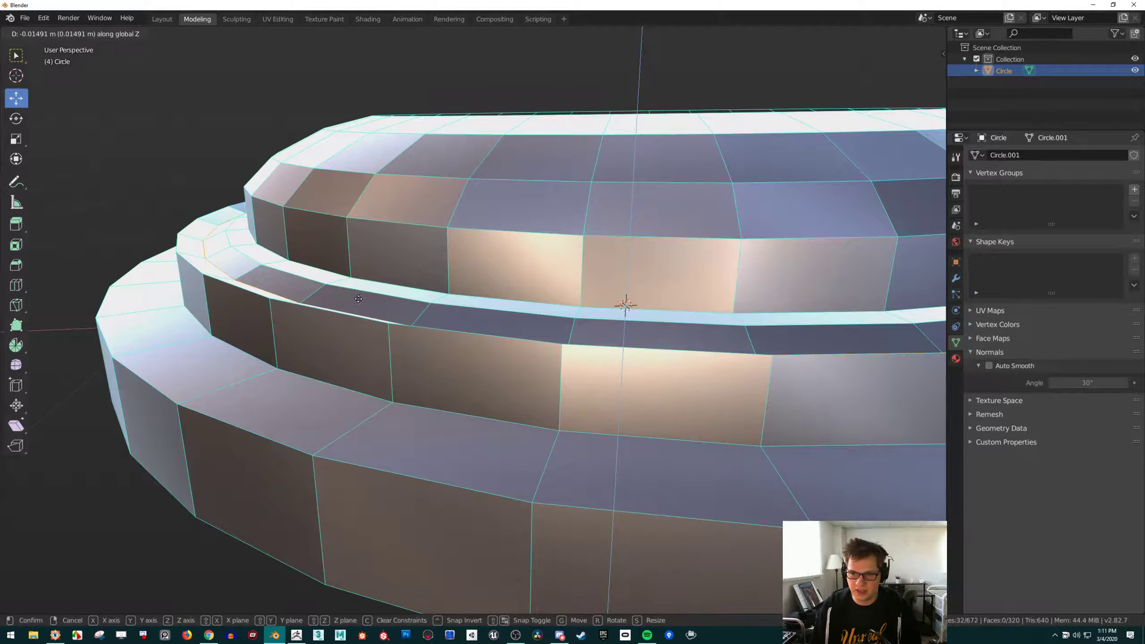
left_click(359, 300)
Lower the second tier's upper outer edge loop along Z to round off the ledge
left_click(341, 316, "alt")
key("g")
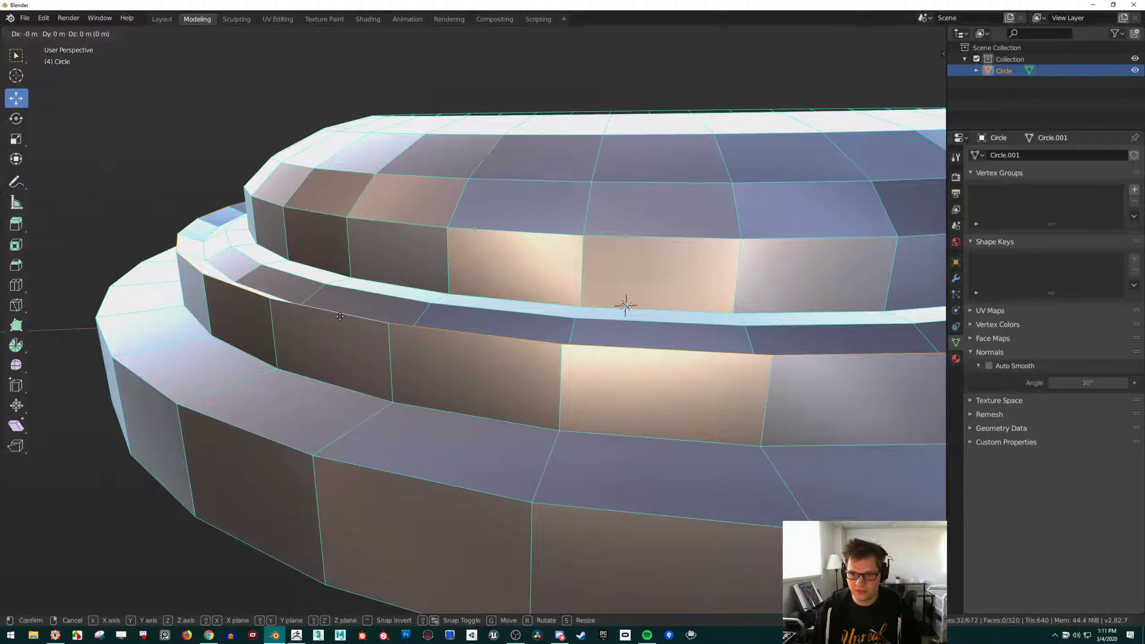
key("z")
left_click(350, 345)
Scale the inner new loop of the second tier very slightly outward to smooth the curve
scroll(349, 346, "down", 3)
middle_click_drag(349, 346, 429, 282)
scroll(447, 368, "up", 5)
key("s")
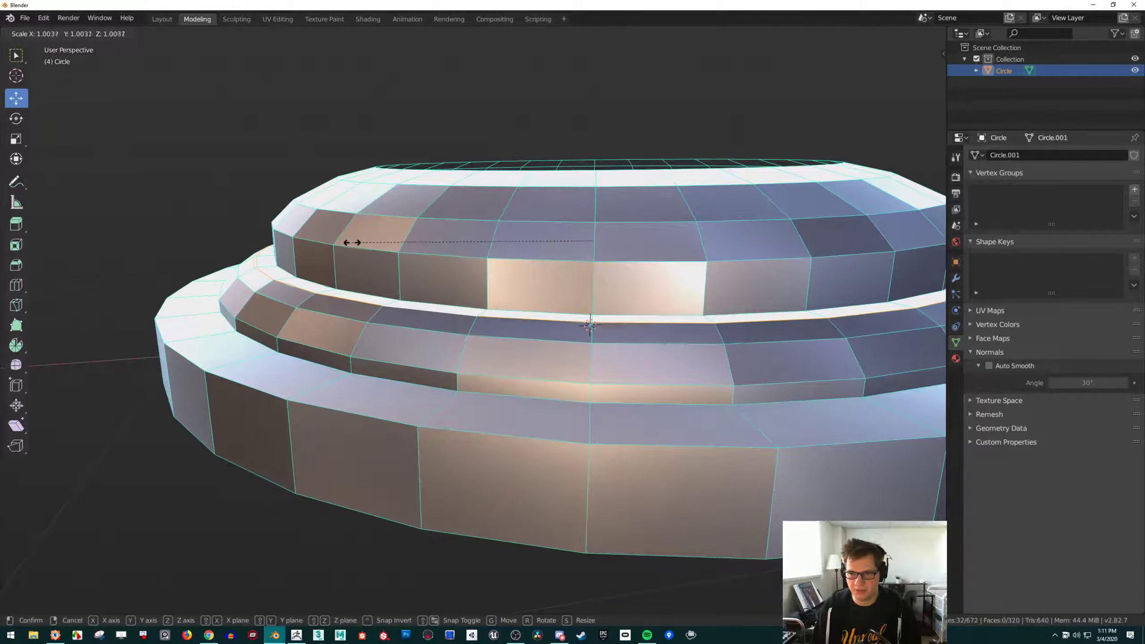
left_click(347, 239)
Lower the second tier's middle loop about 0.01 m along Z and adjust its scale to refine the rounding
key("s")
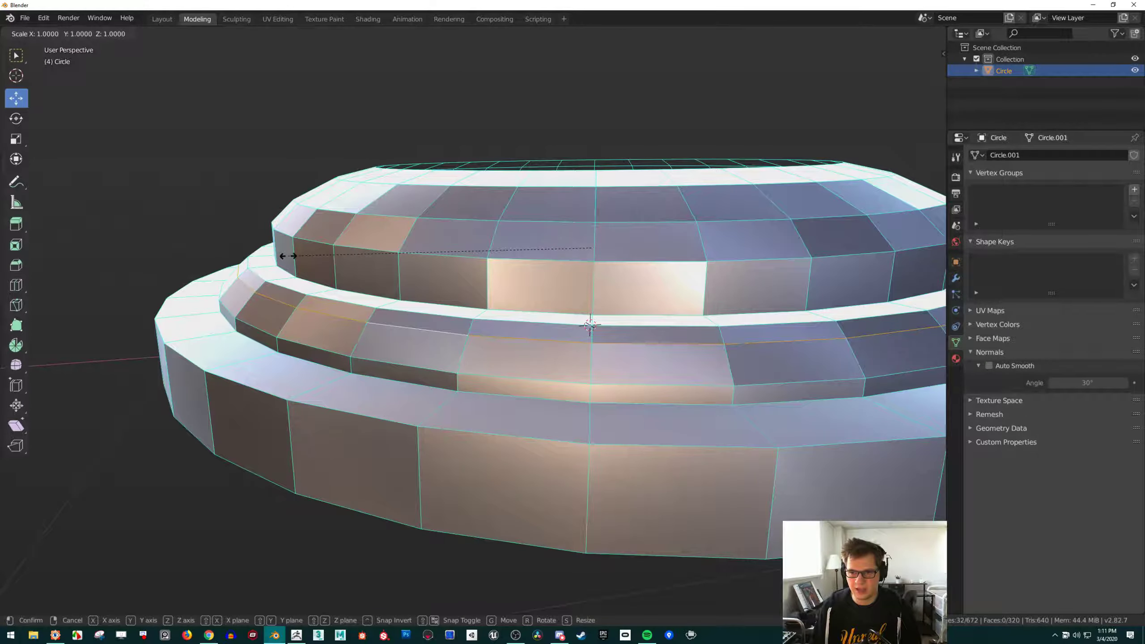
left_click(288, 255)
middle_click_drag(289, 256, 217, 257)
key("g")
key("z")
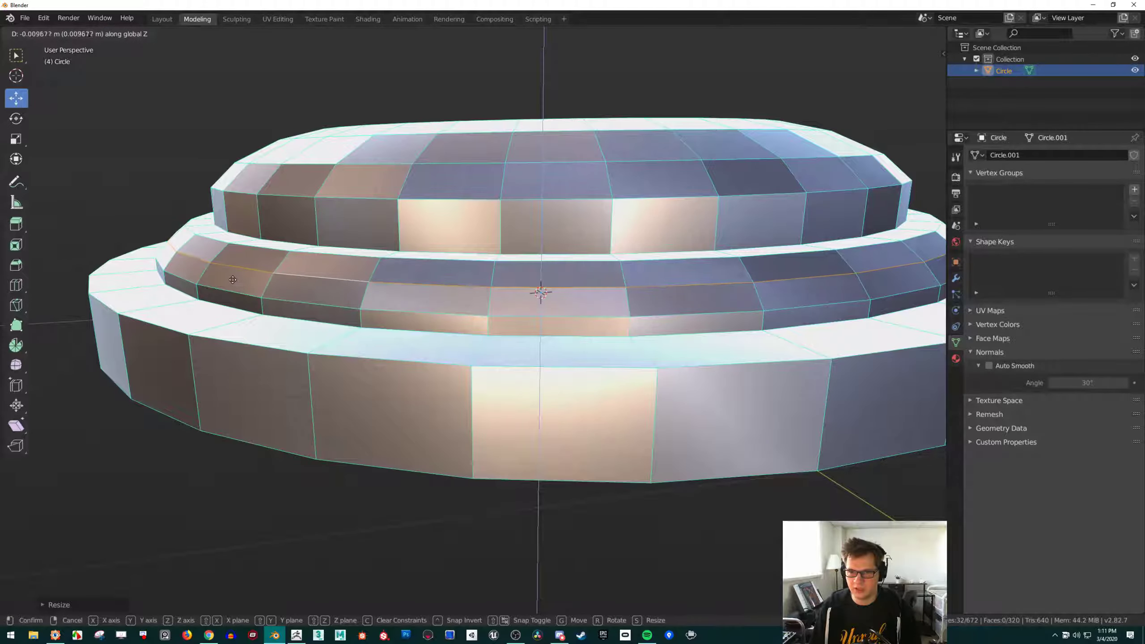
left_click(233, 275)
key("s")
left_click(245, 242)
Leave Edit Mode and apply smooth shading to the tiered base
scroll(244, 242, "down", 1)
scroll(245, 242, "down", 1)
middle_click_drag(245, 242, 282, 224)
middle_click_drag(282, 224, 368, 305, "shift")
scroll(275, 257, "up", 2)
scroll(321, 284, "down", 2)
key("Tab")
scroll(324, 288, "down", 3)
scroll(368, 305, "up", 1)
scroll(368, 306, "up", 2)
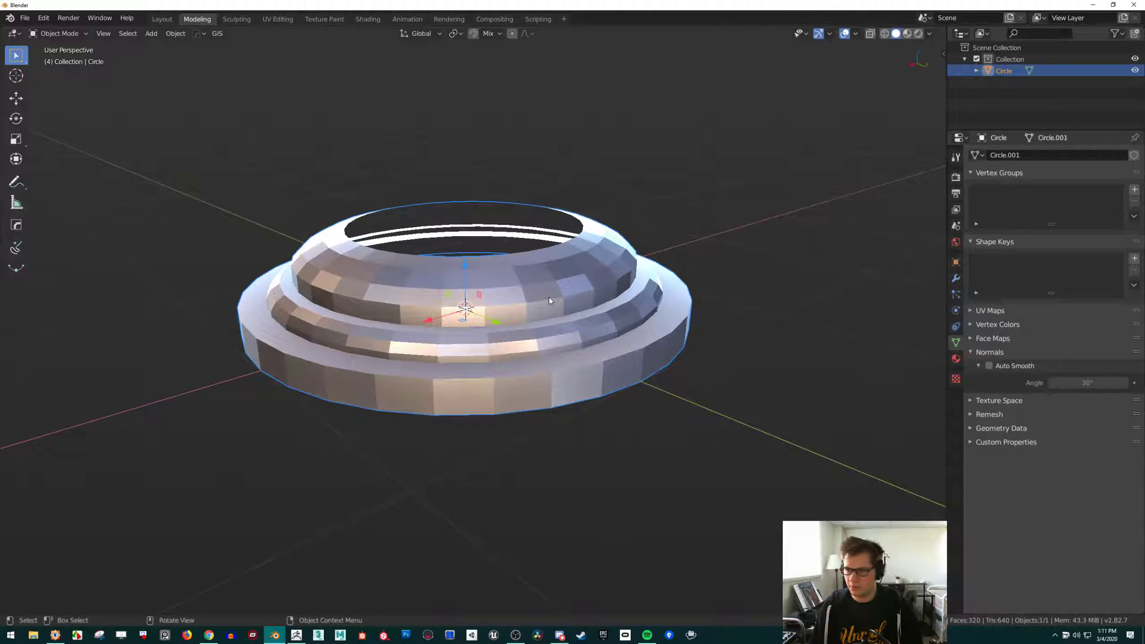
right_click(546, 301)
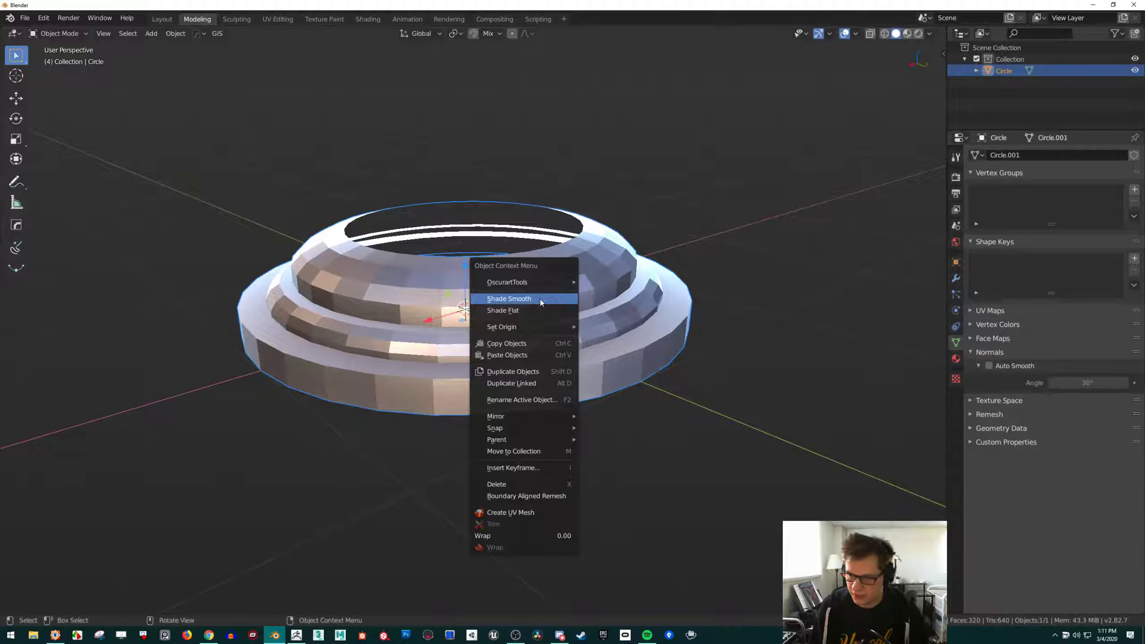
left_click(523, 300)
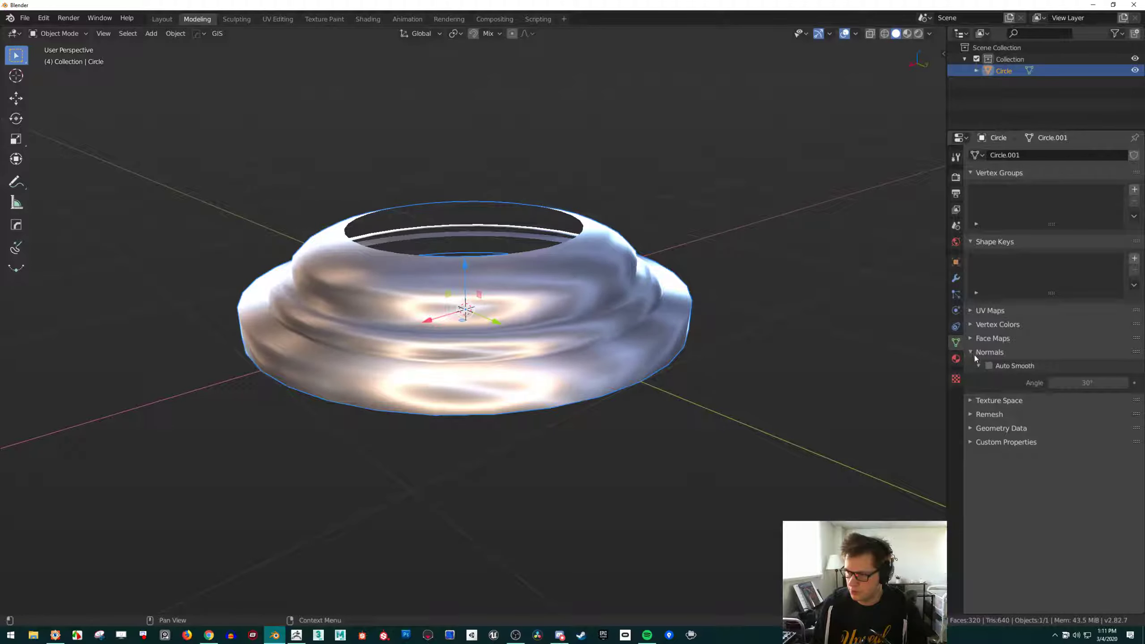
Enable Auto Smooth for the mesh's normals and set the angle to 48.2°
left_click(988, 367)
scroll(689, 316, "up", 3)
mouse_move(690, 334)
middle_mouse_down()
mouse_move(690, 317)
mouse_move(597, 343)
mouse_move(609, 333)
middle_mouse_up()
scroll(690, 316, "up", 1, "alt")
scroll(596, 344, "up", 2)
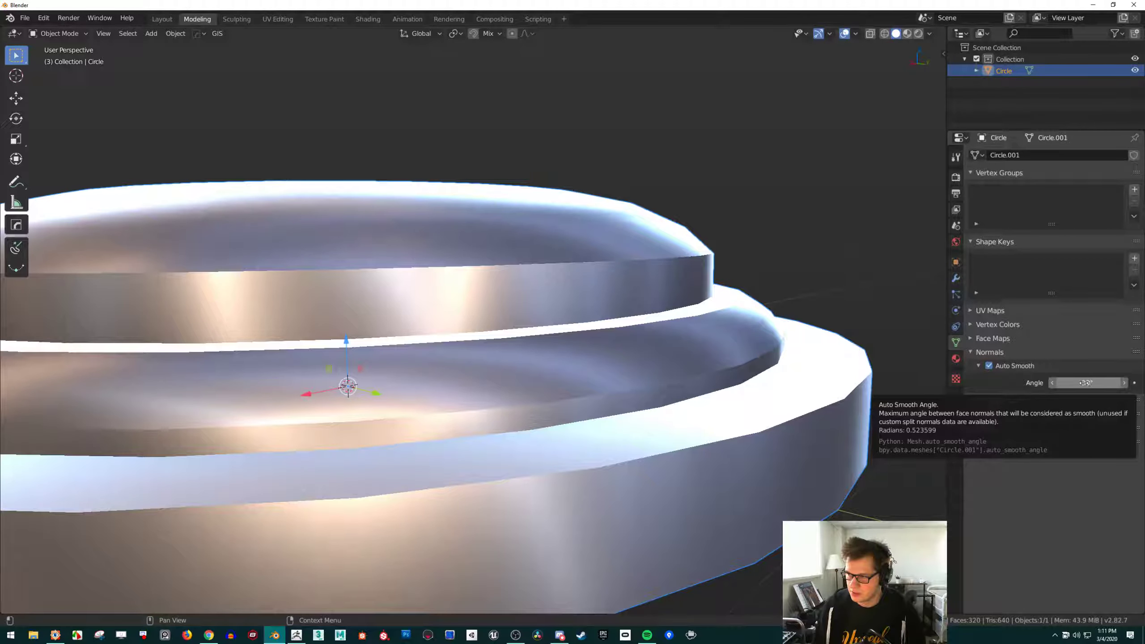
left_click_drag(1087, 382, 1102, 382)
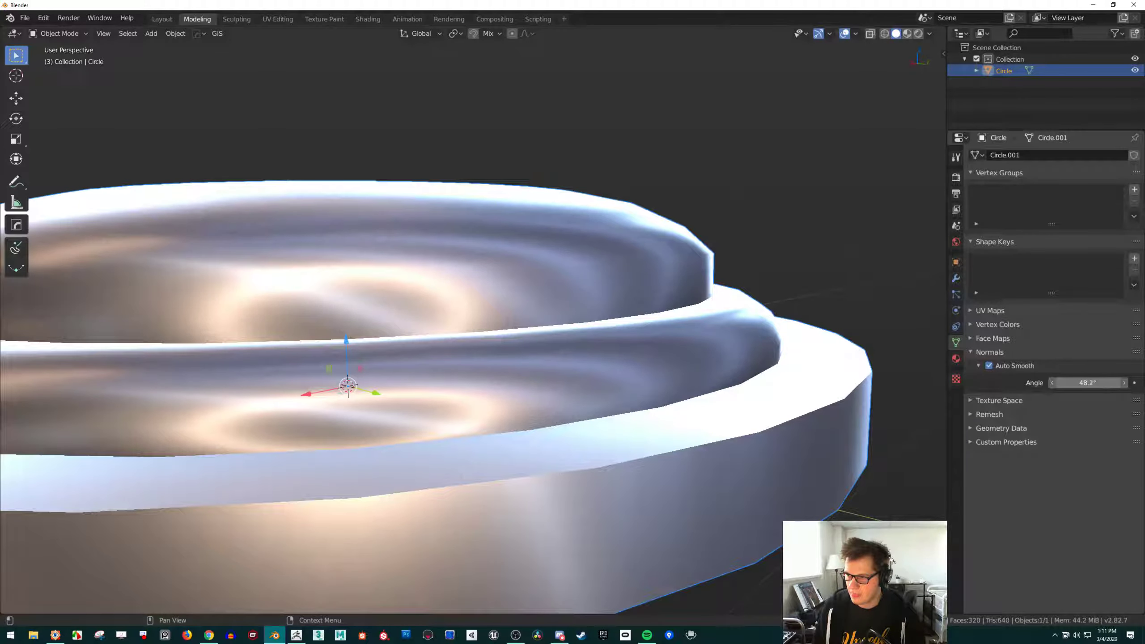
Return to Edit Mode, switch to face selection and select the third tier's vertical face loop
scroll(483, 278, "down", 5)
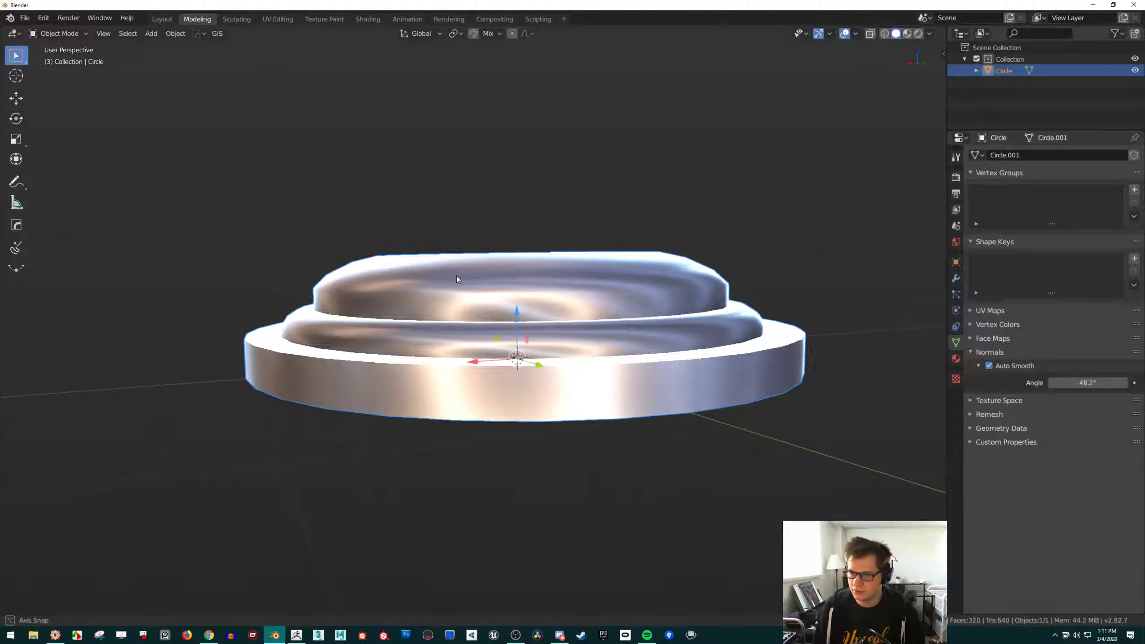
key("Tab")
left_click(410, 291, "alt")
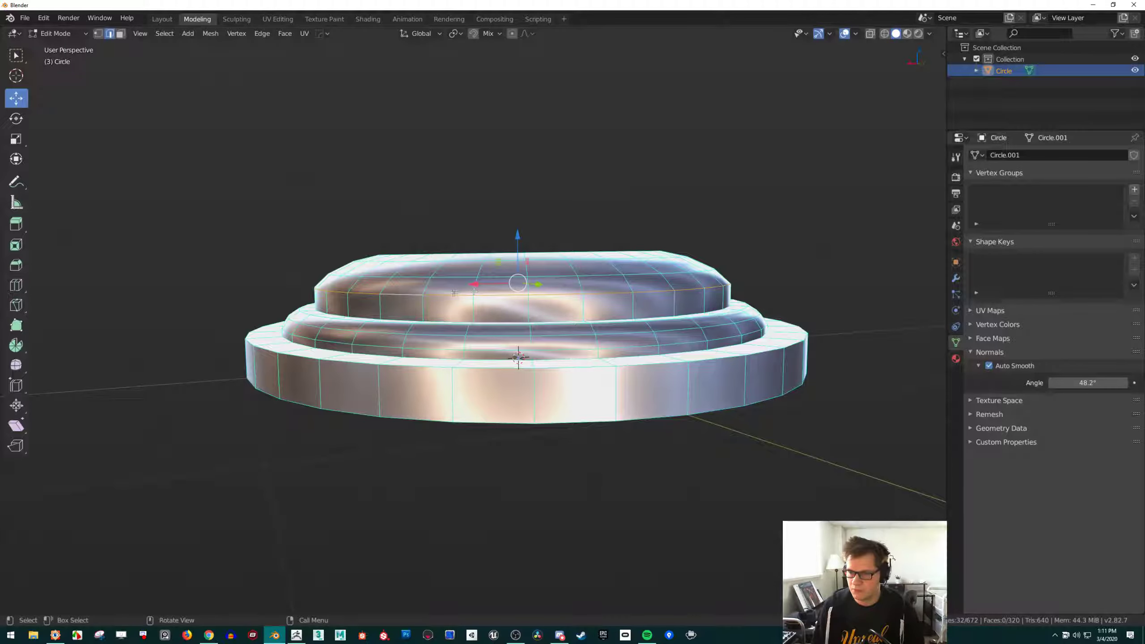
scroll(394, 299, "up", 3)
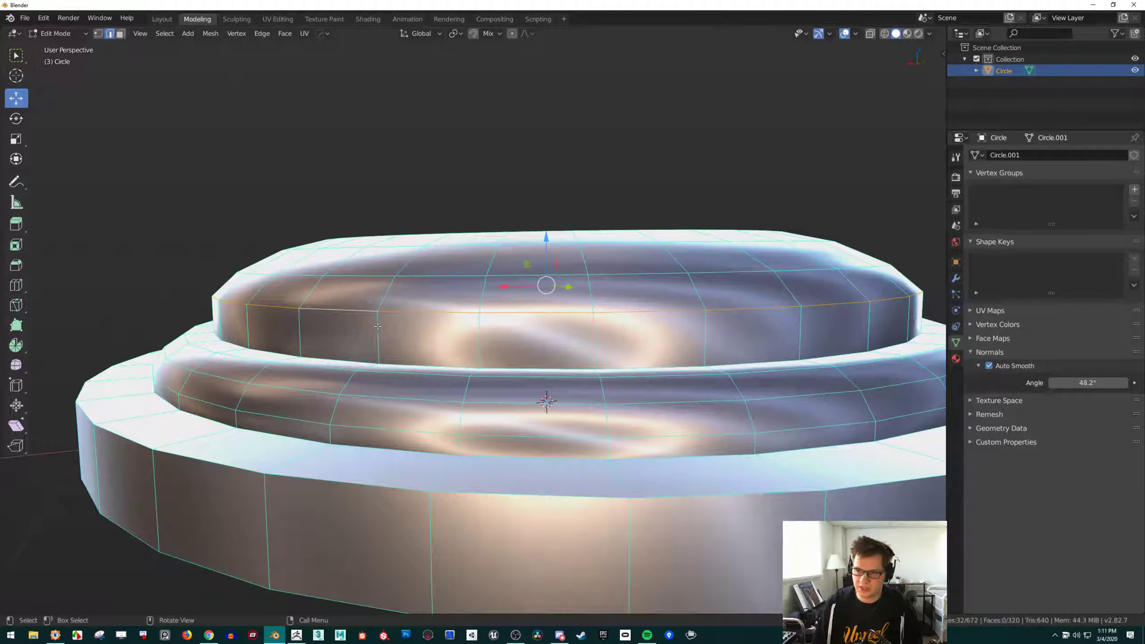
key("3")
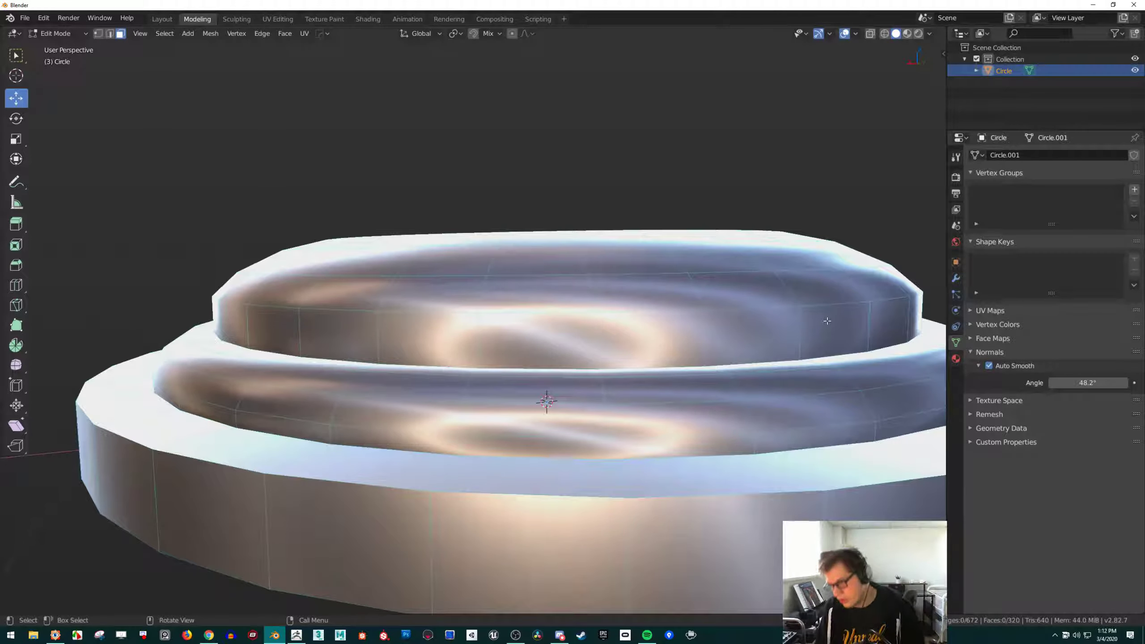
left_click(303, 331, "alt")
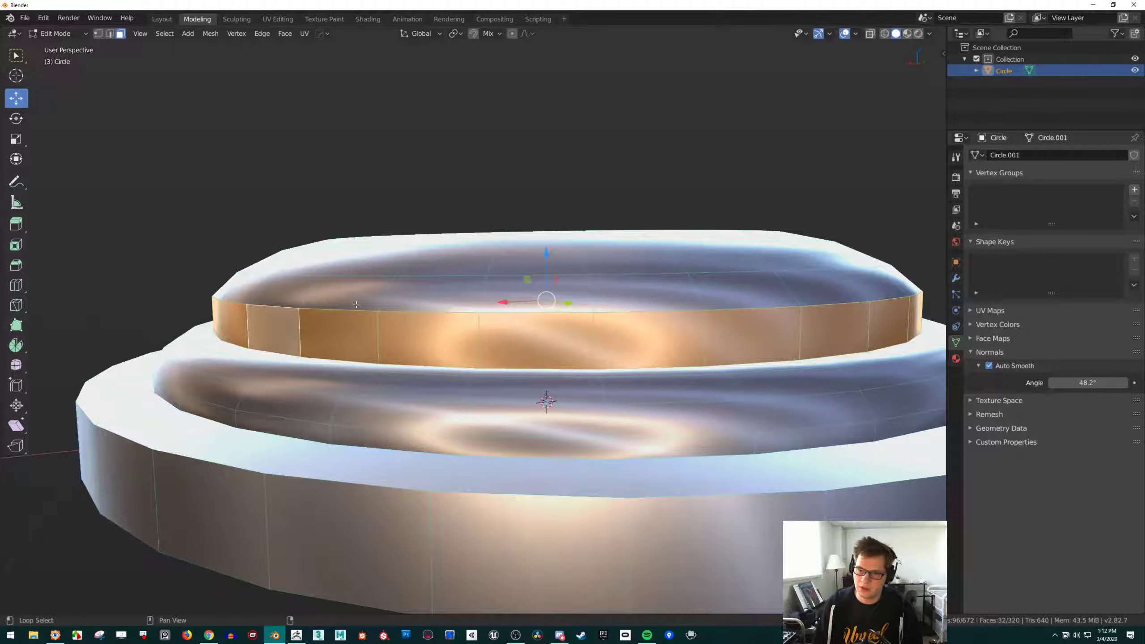
middle_click_drag(357, 304, 349, 307, "alt")
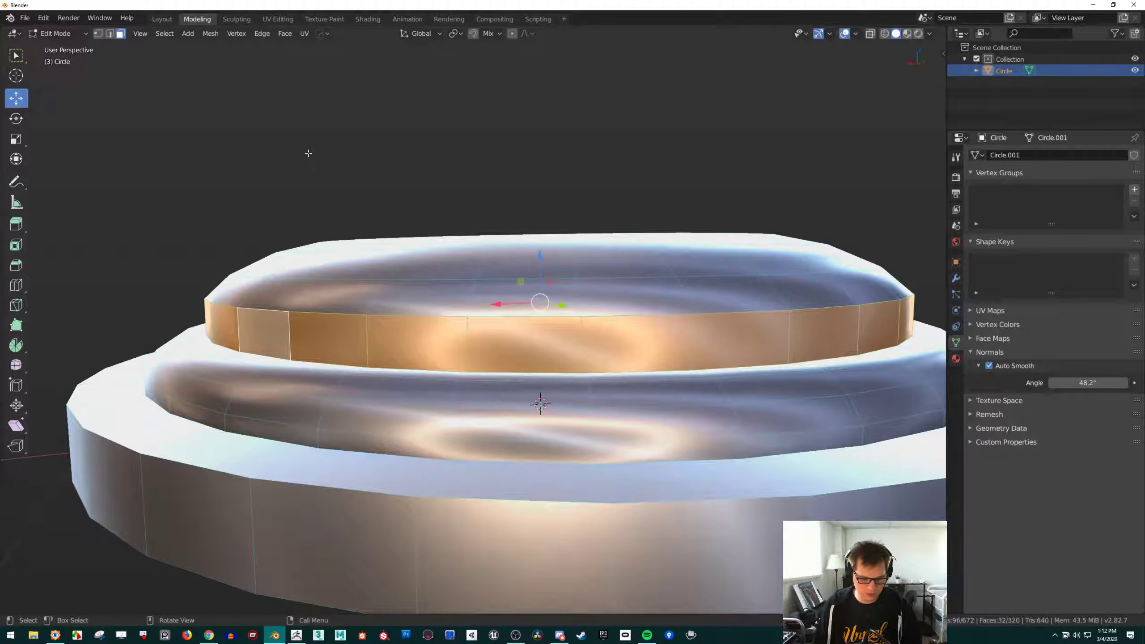
Try scaling the third tier's selected face loop inward, then cancel the transform
key("s")
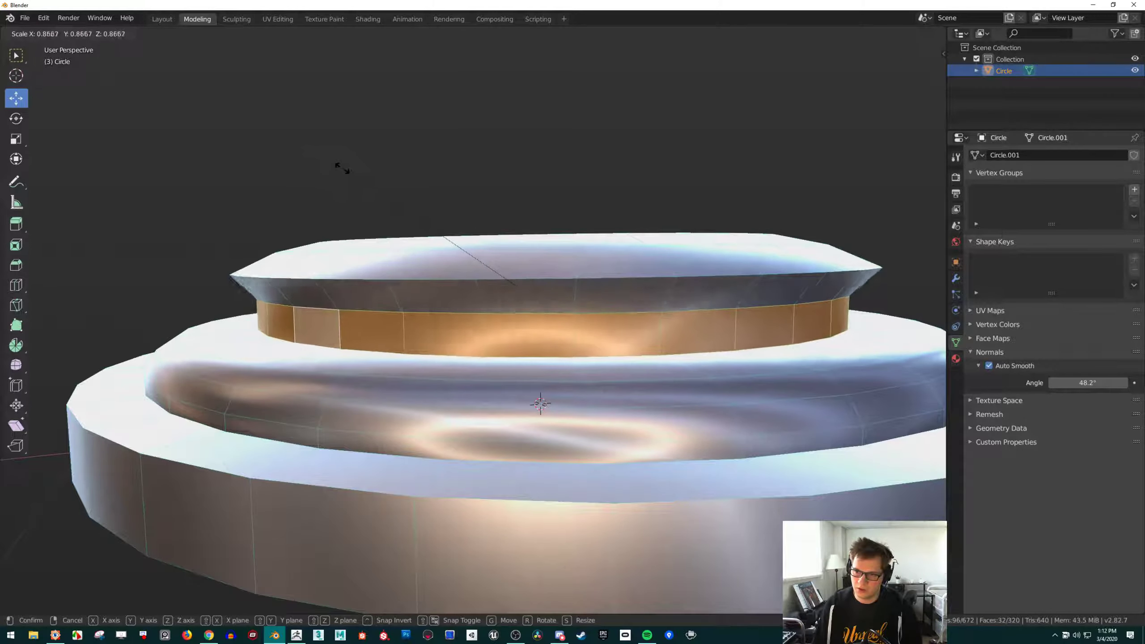
right_click(500, 253)
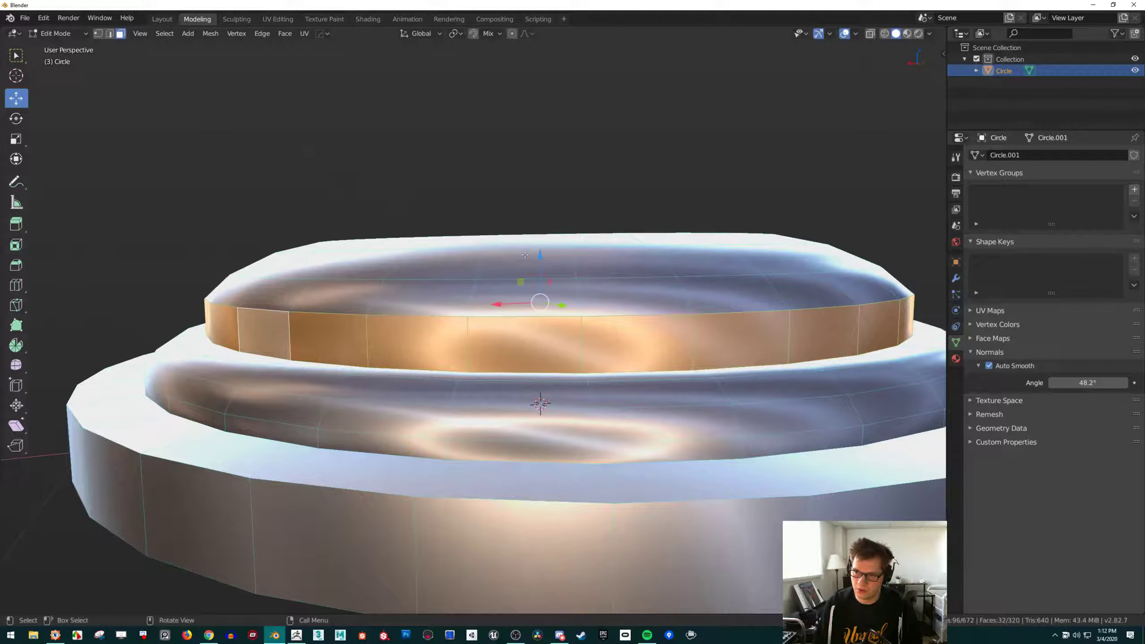
scroll(439, 299, "up", 3)
scroll(439, 299, "down", 6)
scroll(399, 271, "up", 1)
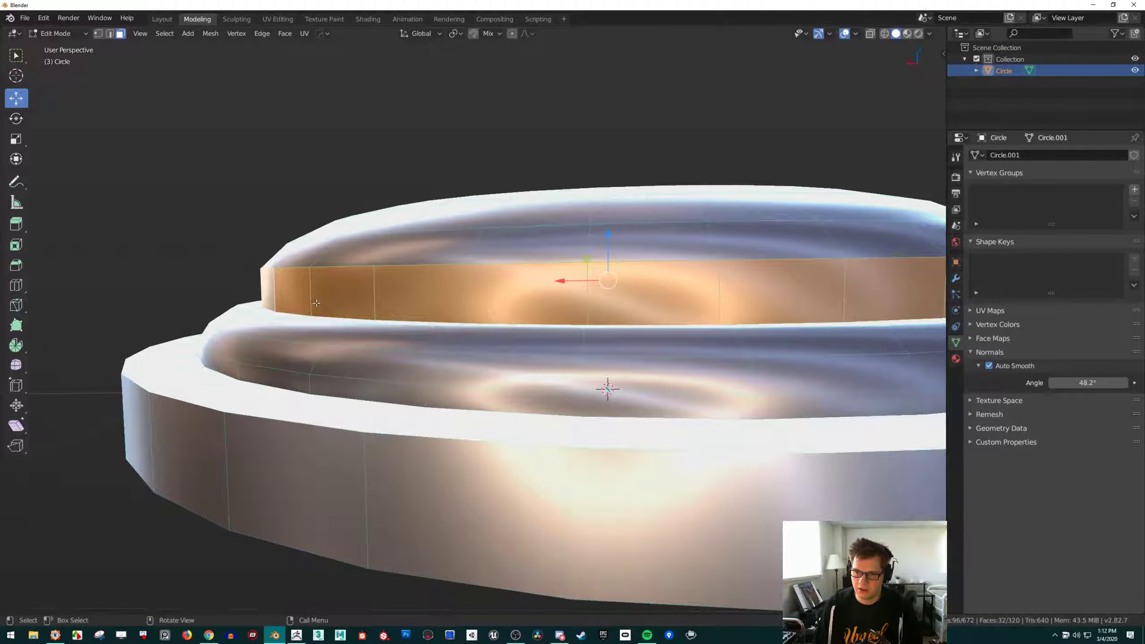
Try scaling the third tier's selected face loop uniformly inward, then undo the scaling
middle_click_drag(312, 304, 253, 333, "shift")
scroll(253, 333, "up", 2)
key("s")
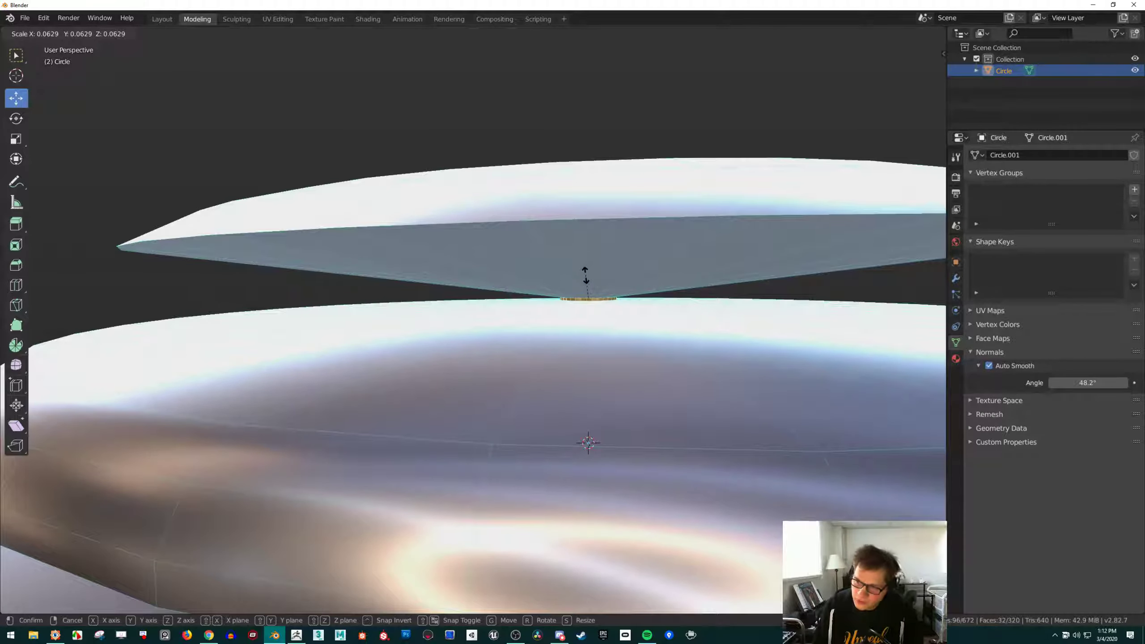
left_click(586, 276)
middle_click_drag(585, 275, 593, 264)
scroll(593, 264, "down", 2)
key("ctrl+z")
Try stretching the third tier's selected face loop along the Z axis only, then restore it
middle_click_drag(455, 248, 375, 256)
scroll(374, 255, "up", 2)
key("s")
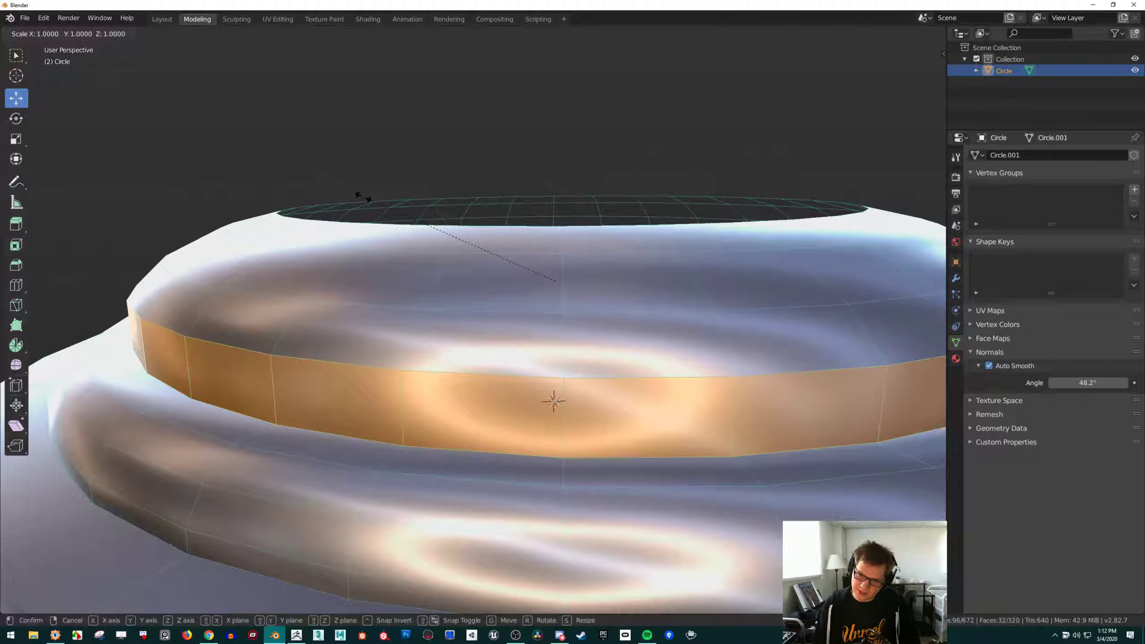
key("z")
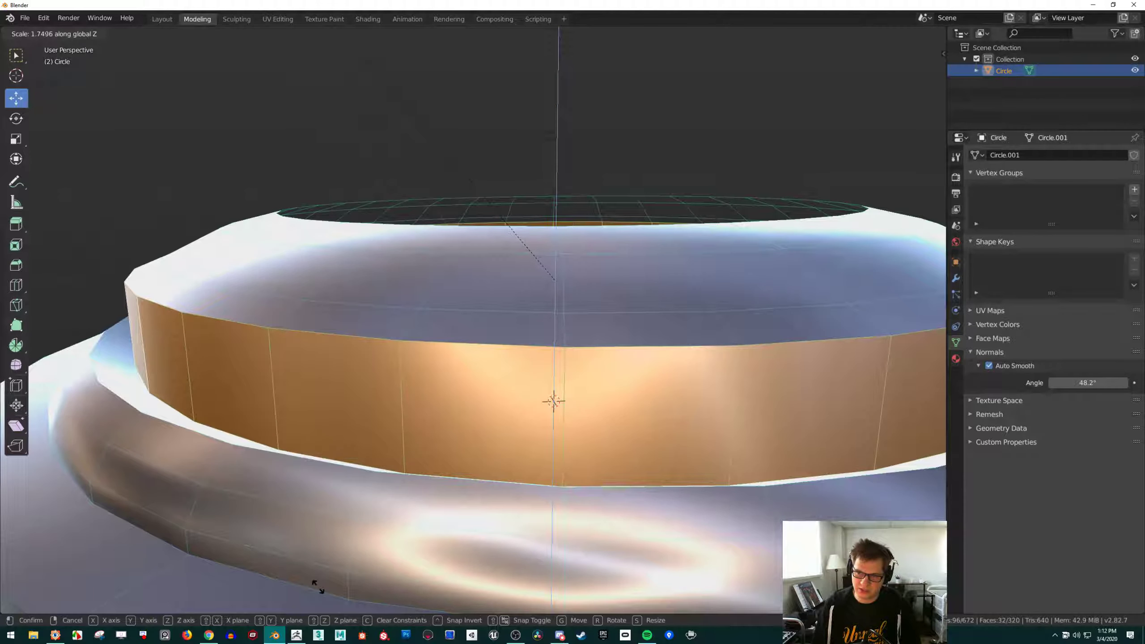
left_click(384, 204)
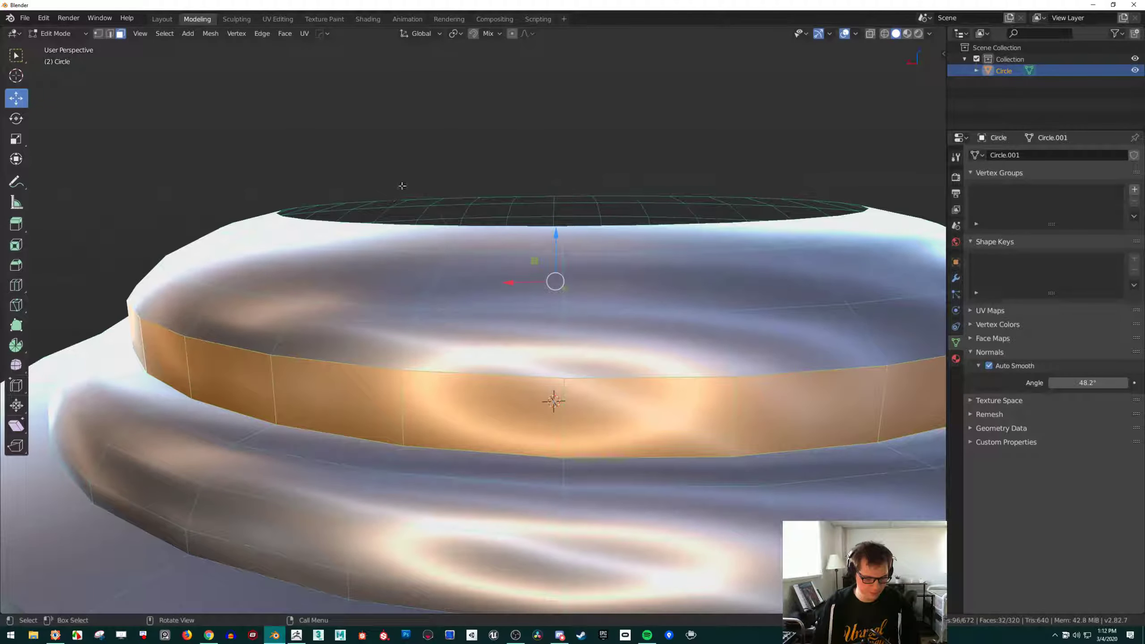
Try scaling the third tier's face loop inward with the Z axis locked, then cancel the transform
key("s")
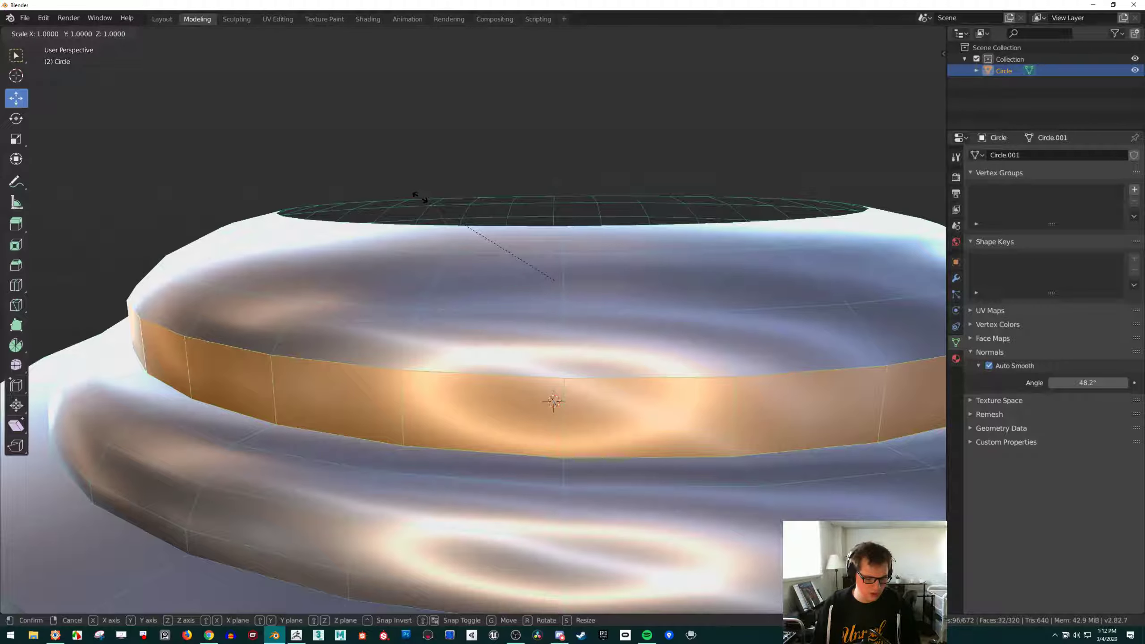
key("shift+z")
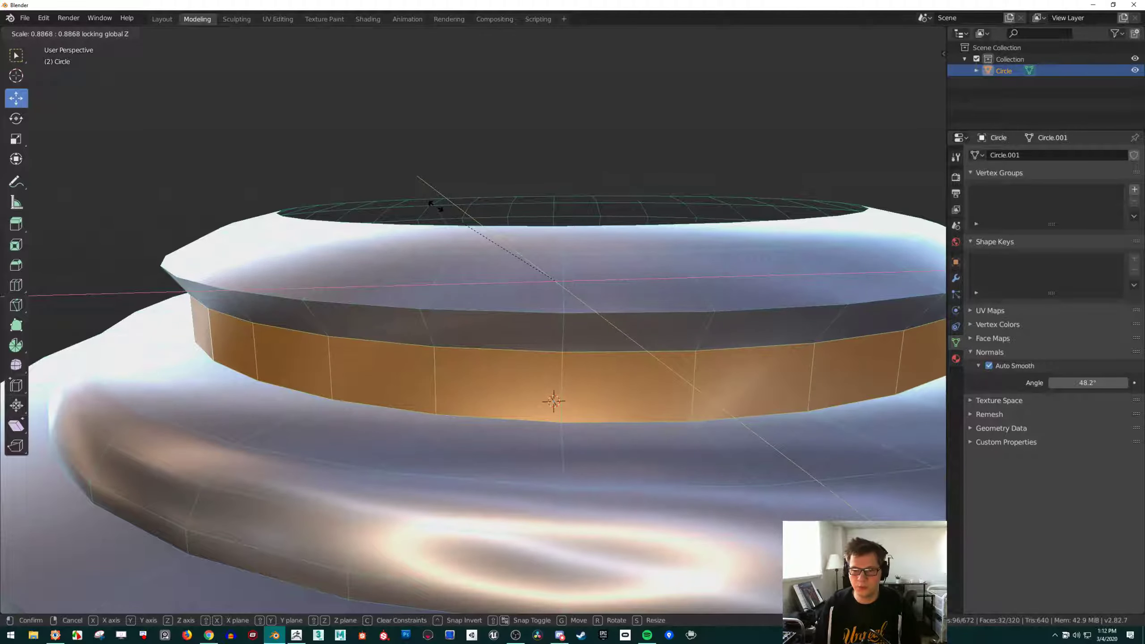
right_click(489, 232)
Scale the third tier's face loop to about 0.967 horizontally with Z locked, then leave Edit Mode
middle_click_drag(489, 235, 460, 220)
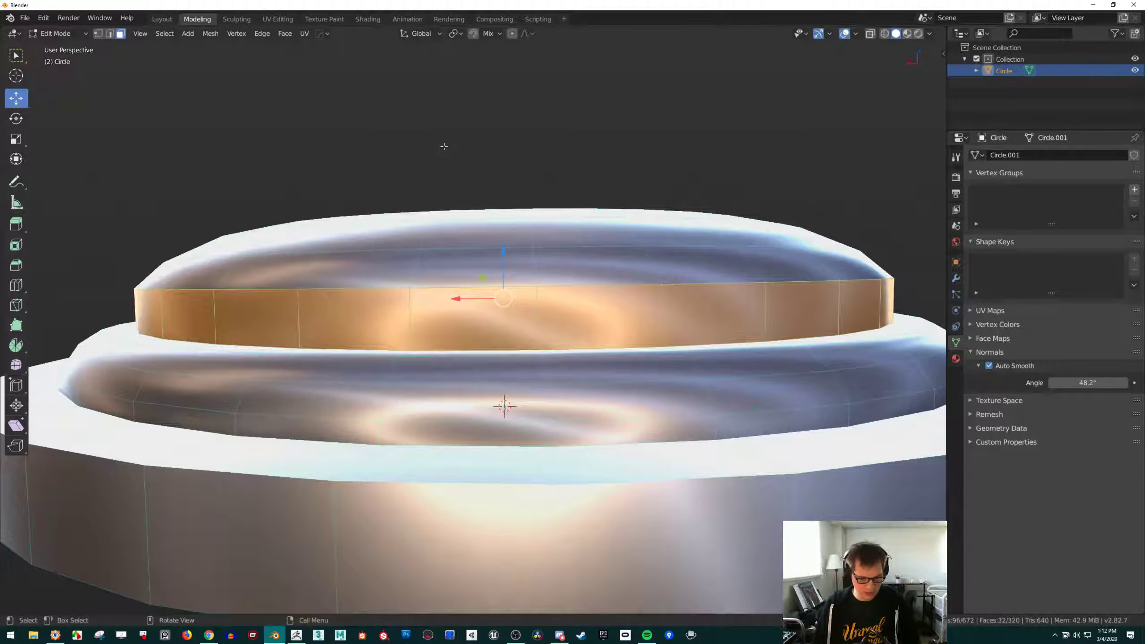
key("s")
key("shift+z")
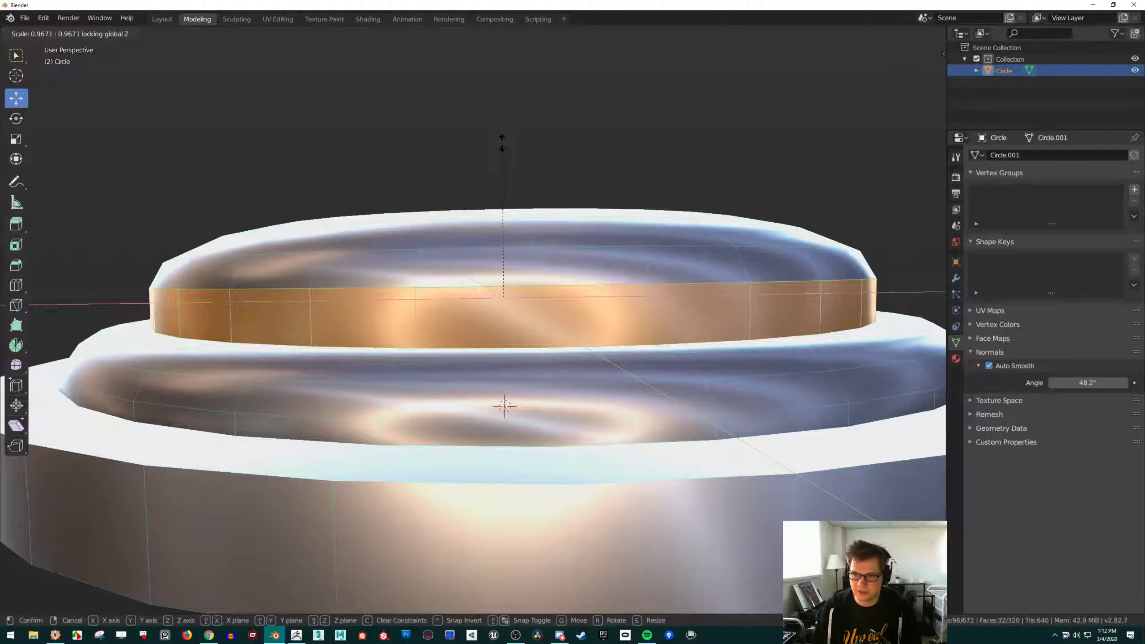
left_click(502, 144)
key("Tab")
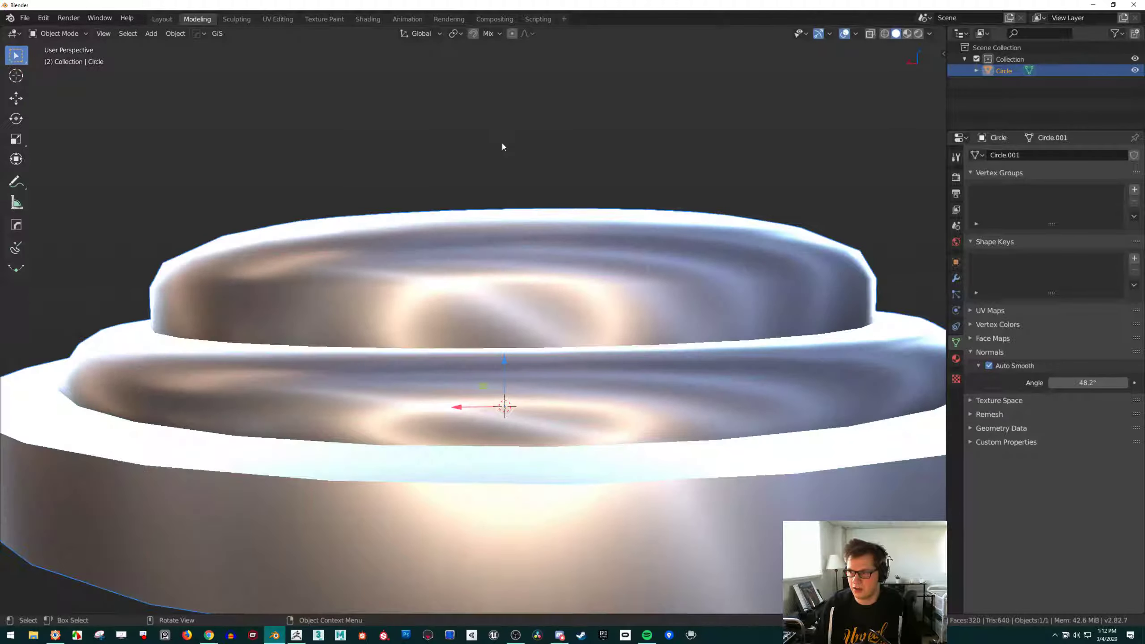
Return to Edit Mode, switch to edge selection and clear the current selection
middle_click_drag(502, 144, 456, 211, "shift")
scroll(467, 196, "down", 3)
key("Tab")
key("2")
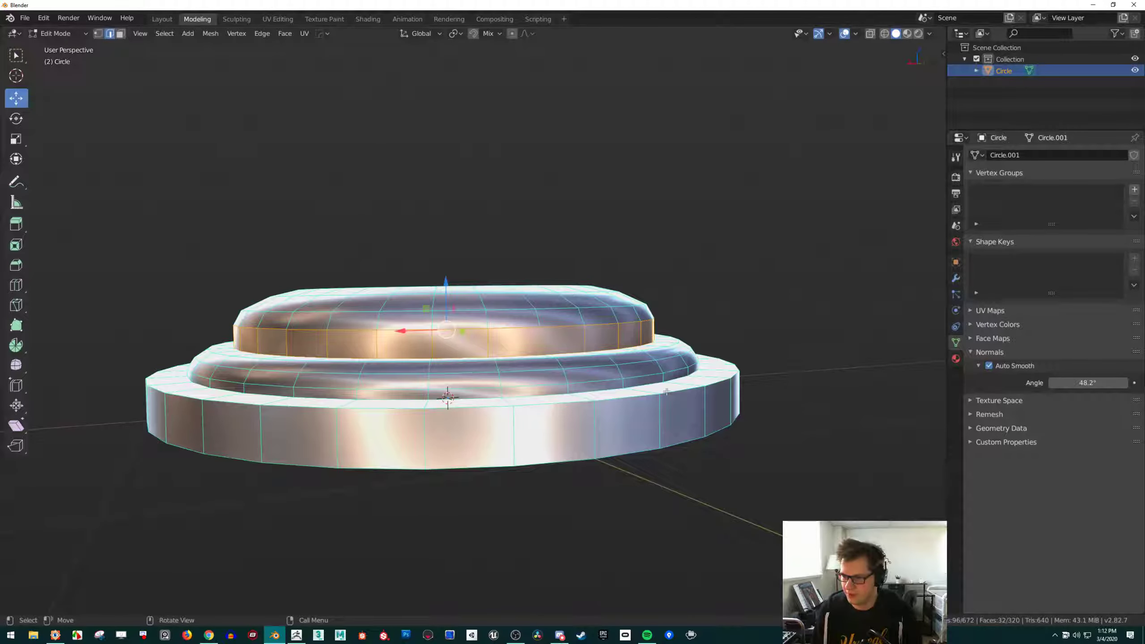
middle_click_drag(666, 390, 586, 334, "shift")
key("alt+a")
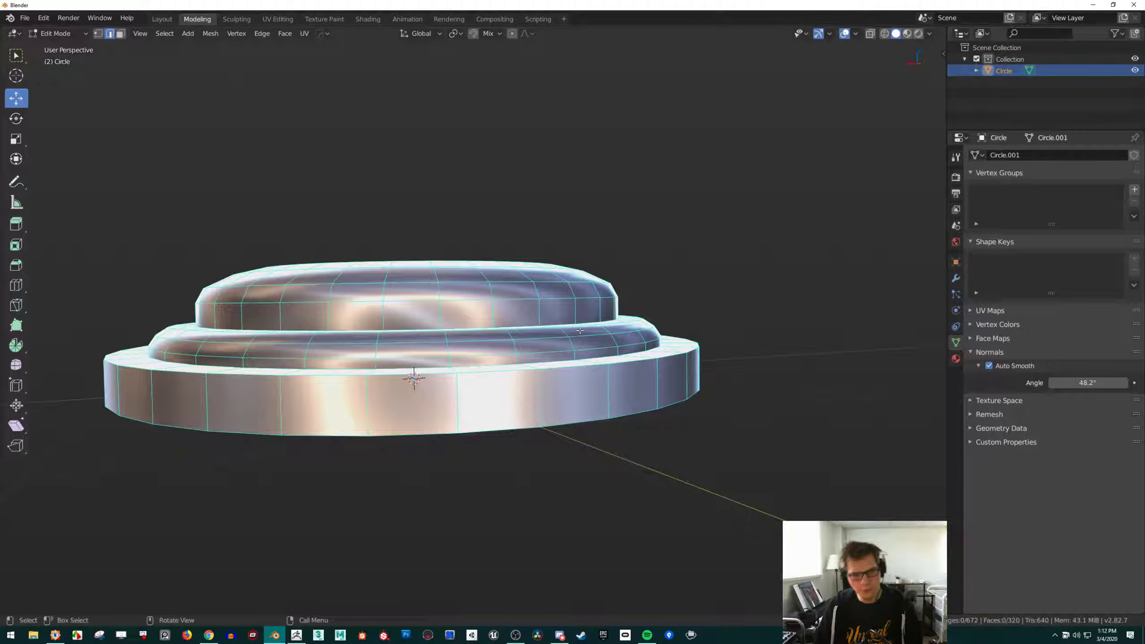
Select the bottom tier's top outer edge loop and bevel it with 5 segments and an offset of about 0.084 m
middle_click_drag(577, 332, 668, 302)
scroll(567, 389, "up", 2)
left_click(565, 393, "alt")
scroll(668, 302, "up", 2)
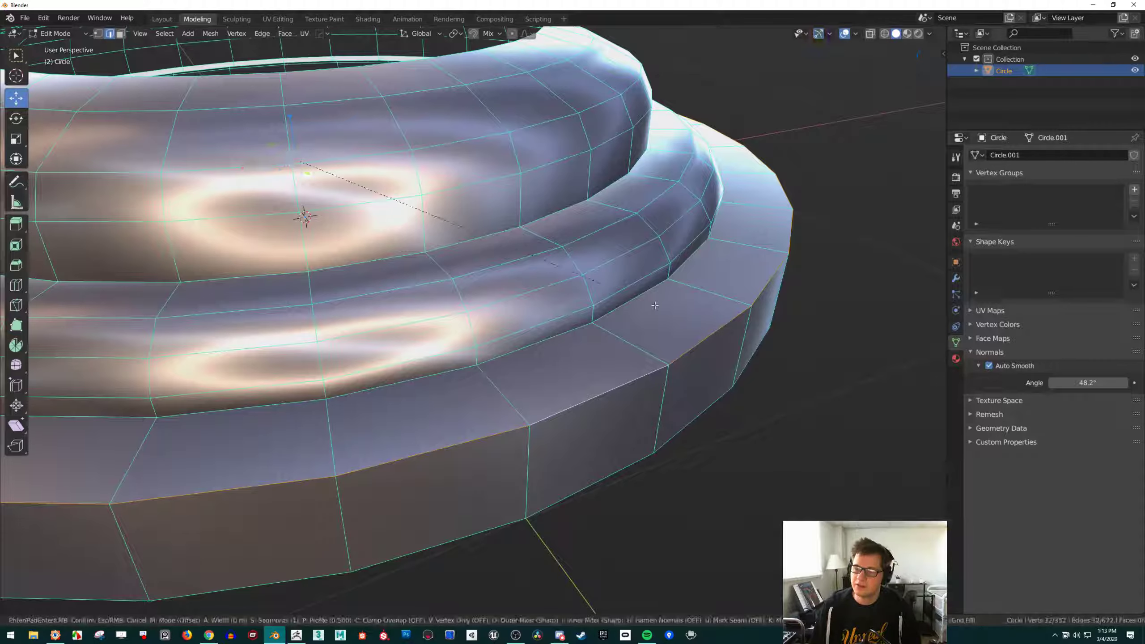
key("ctrl+b")
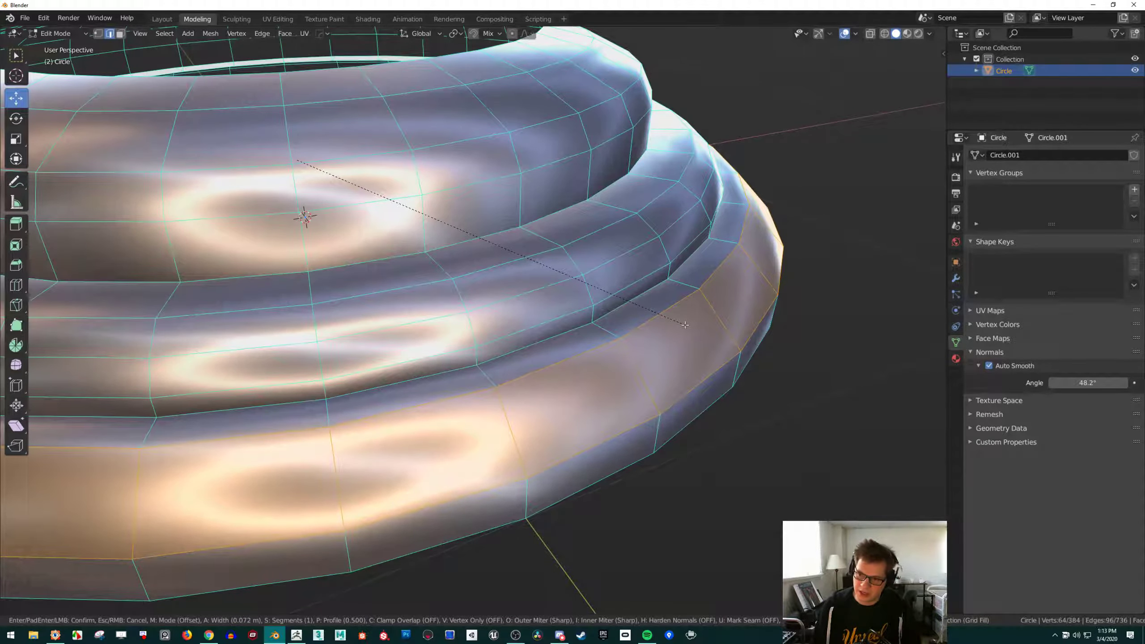
scroll(688, 326, "up", 4)
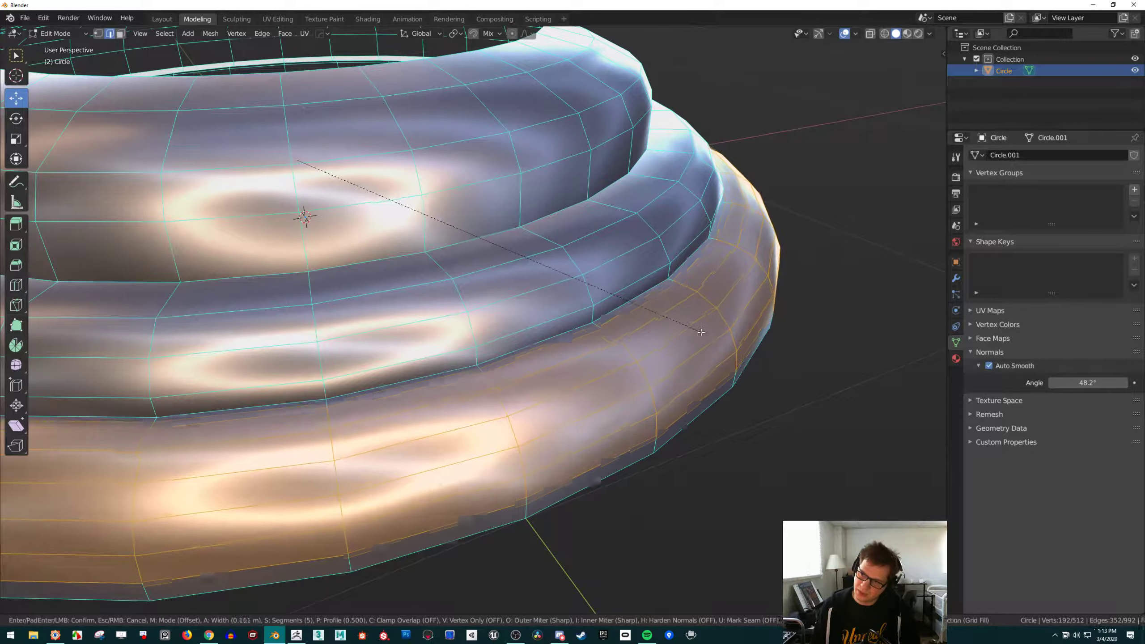
scroll(695, 328, "down", 2)
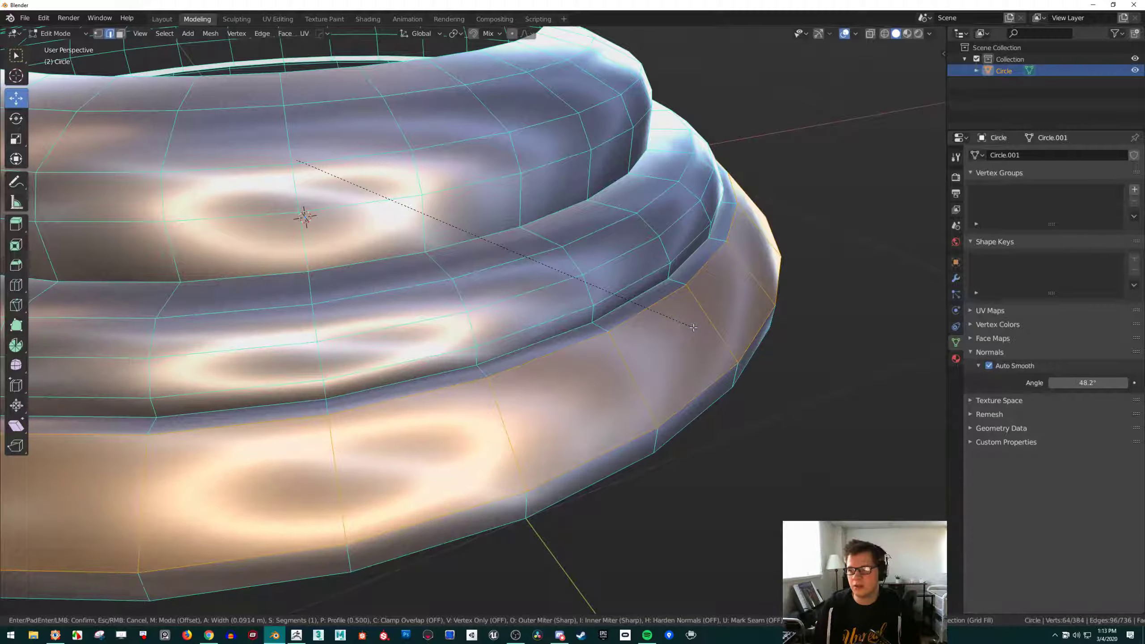
scroll(693, 326, "up", 2)
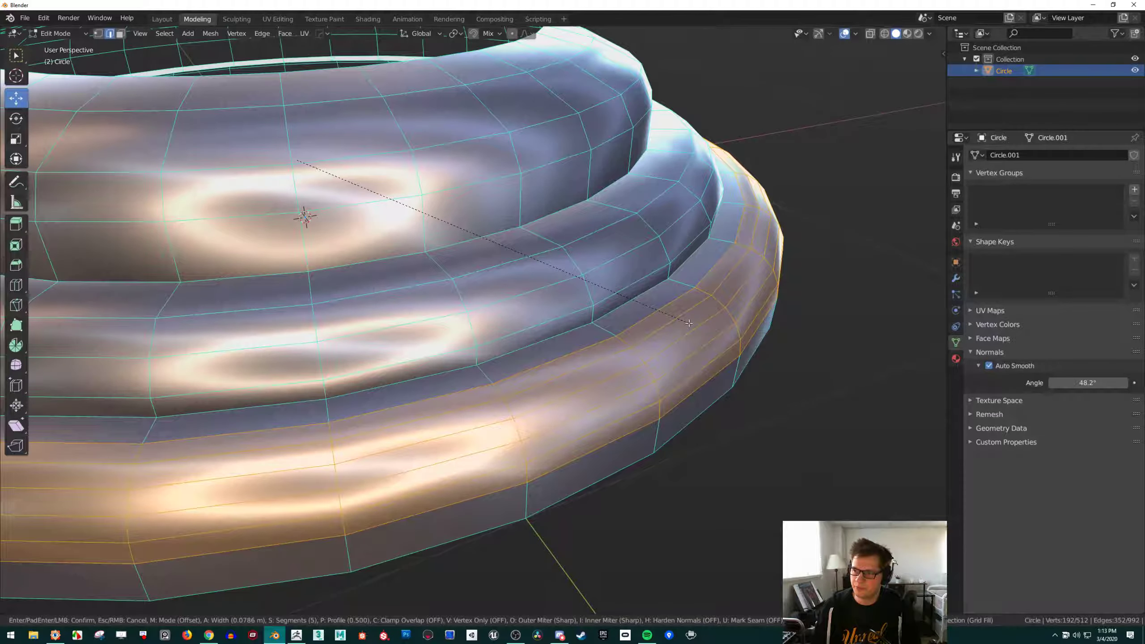
left_click(691, 324)
Expand the bevel's operation settings and set its profile to 1.000
middle_click_drag(691, 324, 542, 322)
middle_click_drag(274, 443, 156, 535)
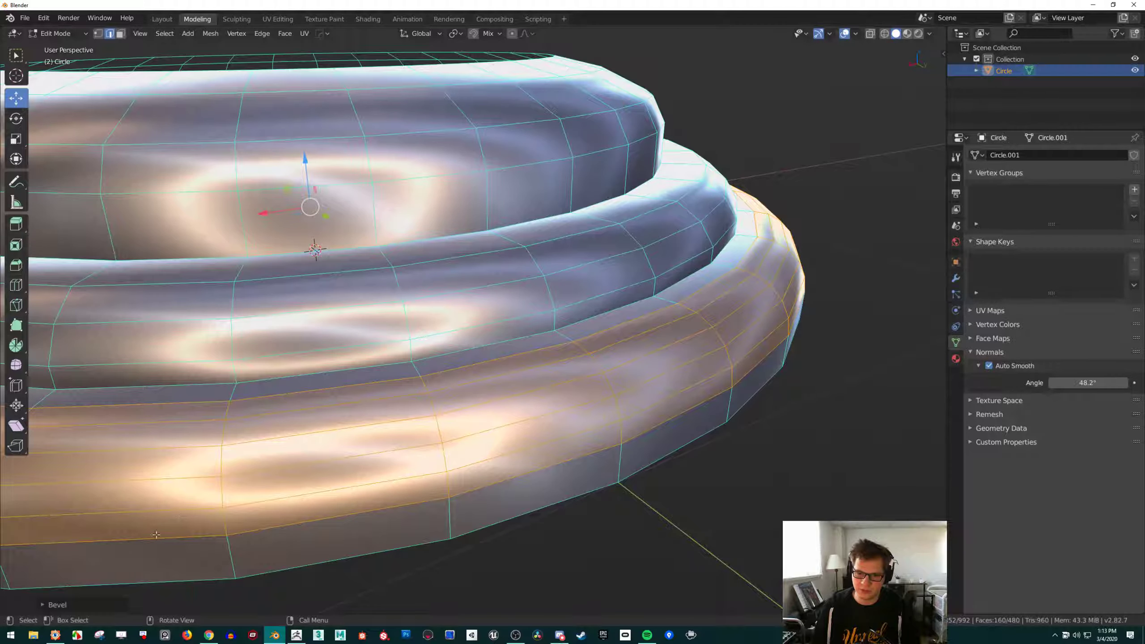
left_click(48, 605)
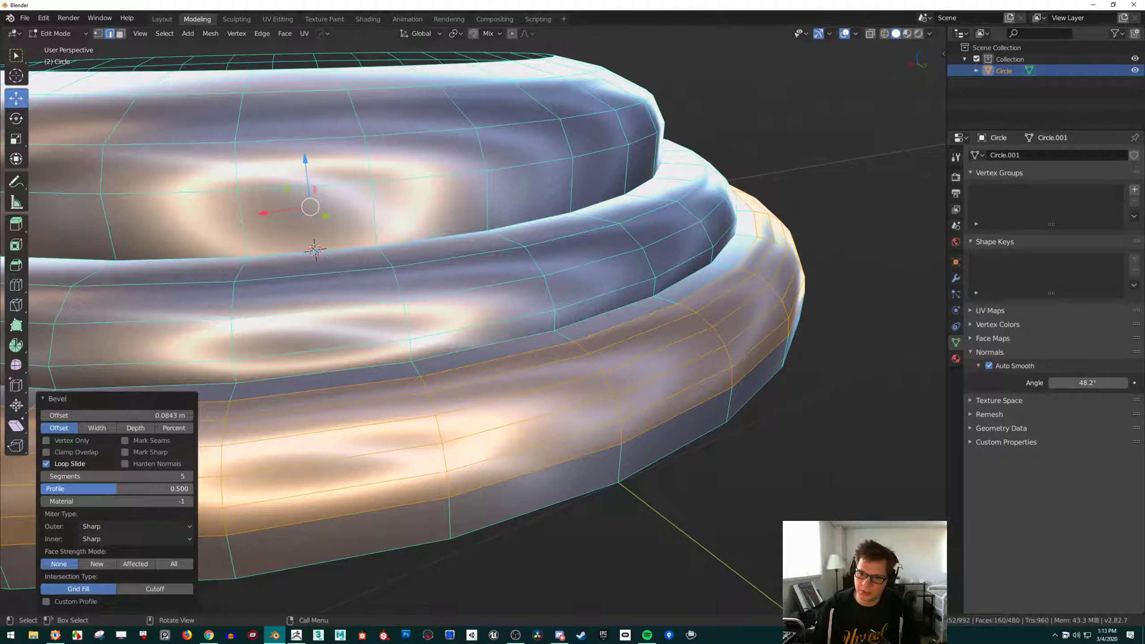
left_click(138, 489)
left_click(148, 497)
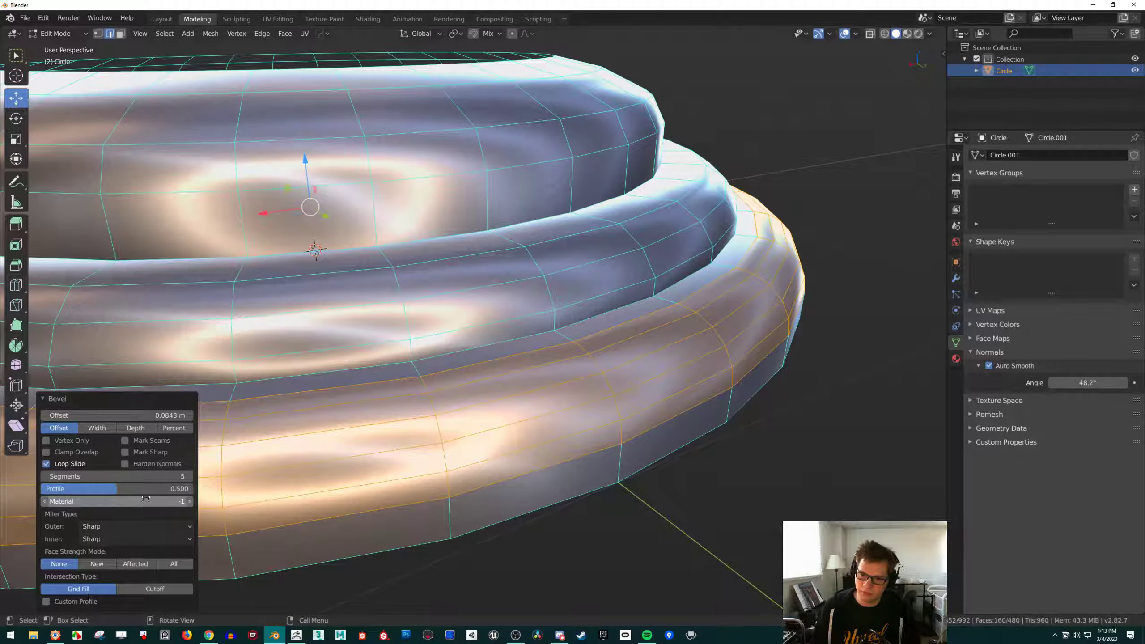
left_click_drag(149, 489, 193, 488)
middle_click_drag(405, 429, 443, 390)
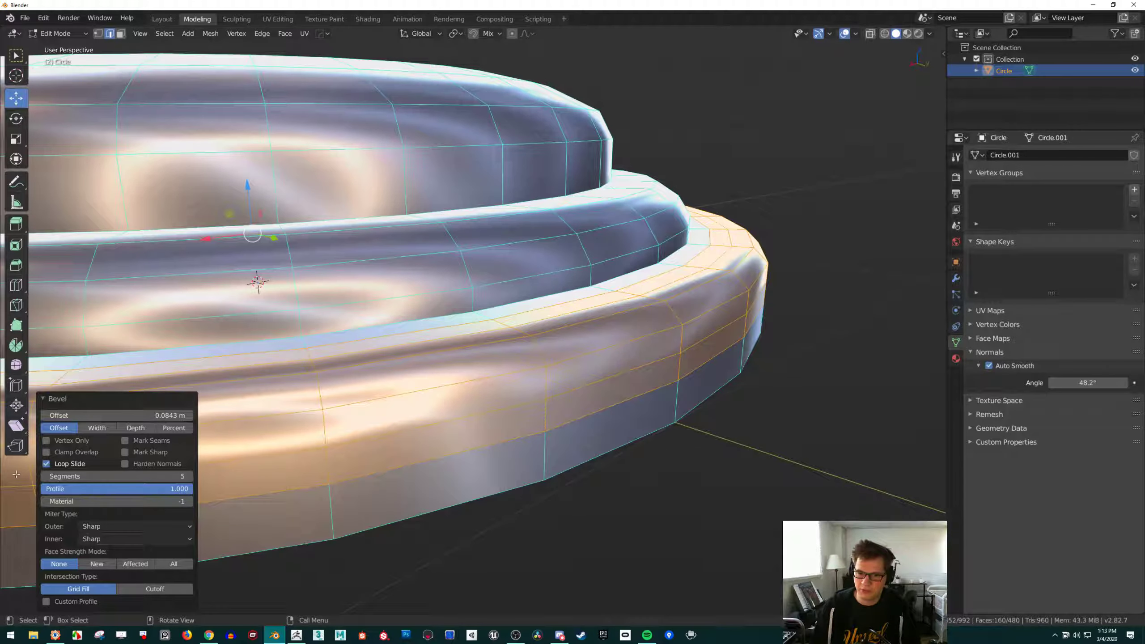
Set the bottom tier bevel to 4 segments and its profile to 0.5
left_click(45, 477)
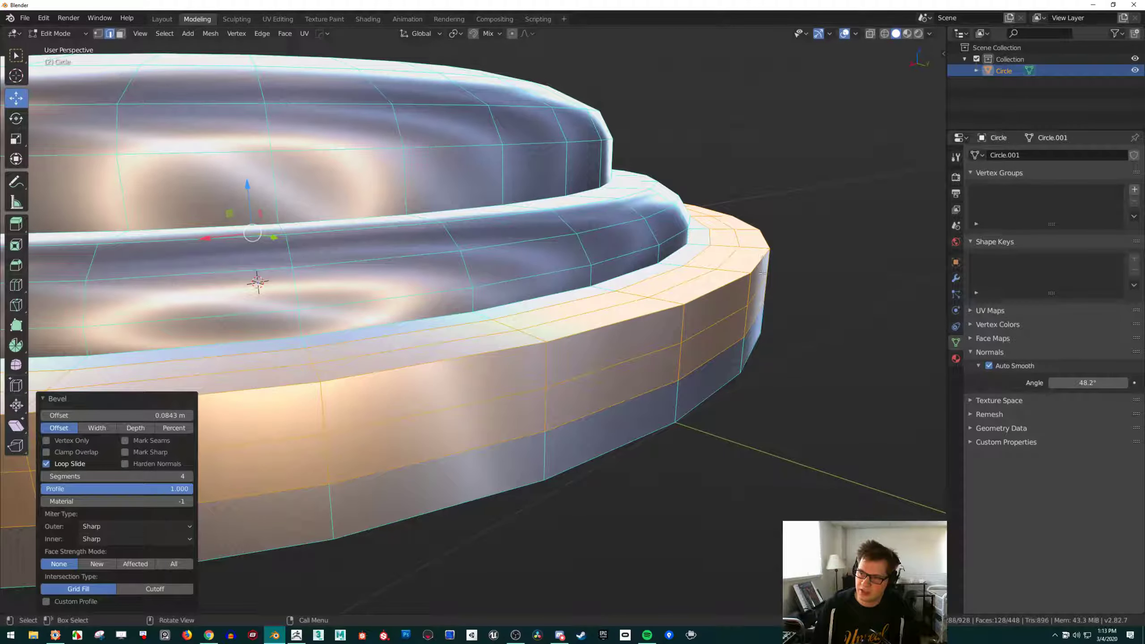
mouse_move(139, 488)
left_mouse_down()
mouse_move(43, 488)
mouse_move(139, 488)
mouse_move(112, 488)
mouse_move(124, 489)
left_mouse_up()
left_click(124, 486)
key("BackSpace")
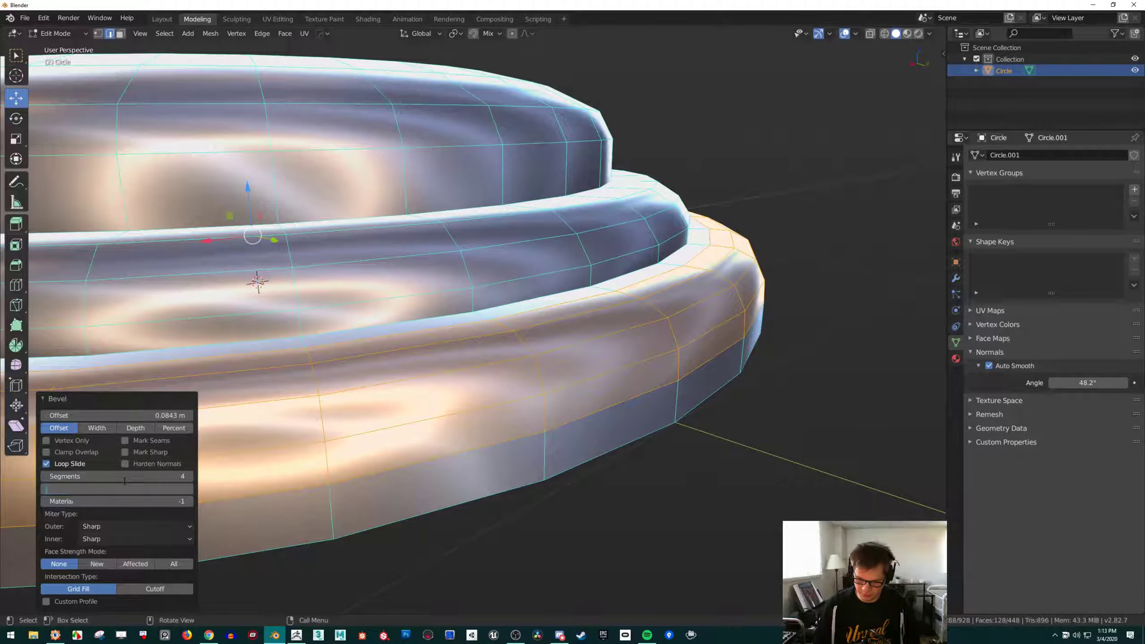
type(".5")
key("Return")
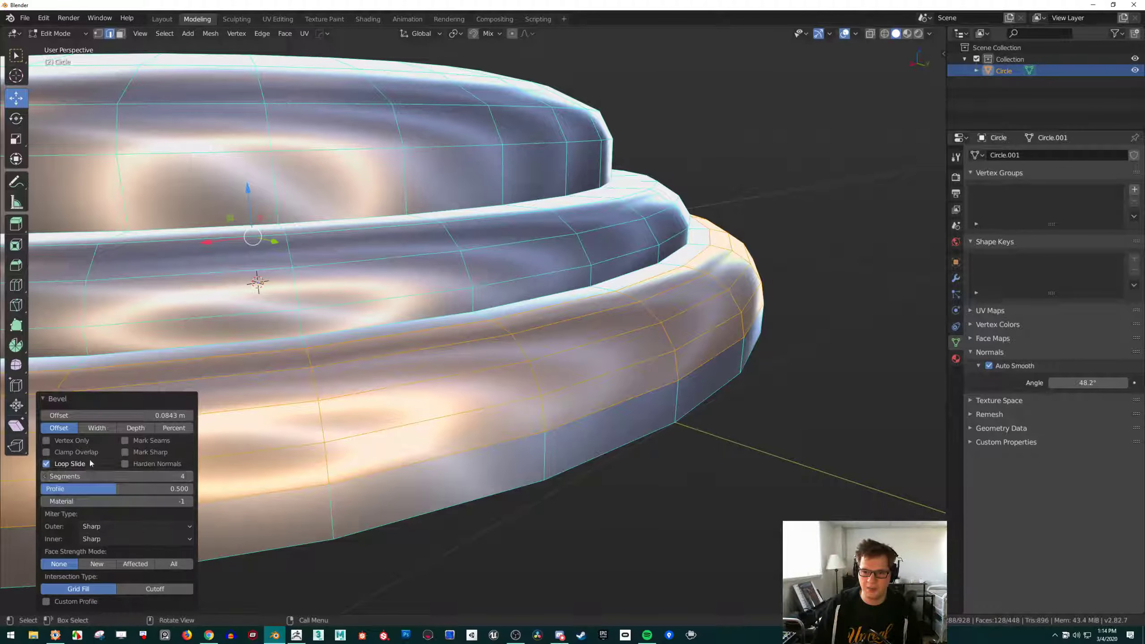
Try the Width, Depth and Offset measuring modes for the bevel, finishing on Percent
left_click(97, 429)
left_click(137, 431)
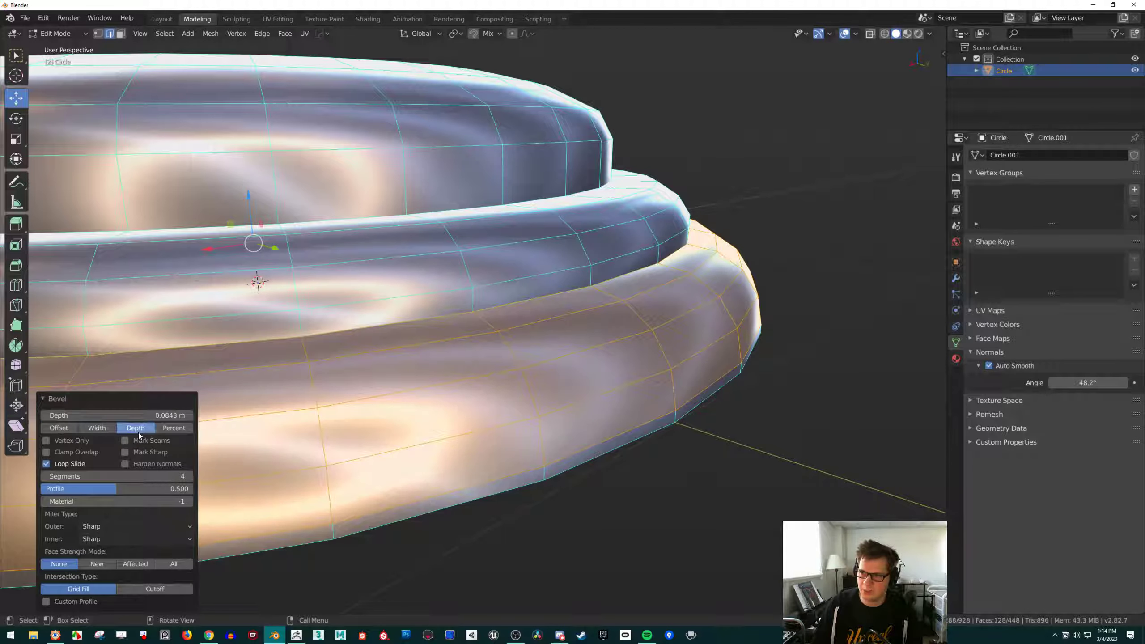
left_click(100, 431)
left_click(61, 430)
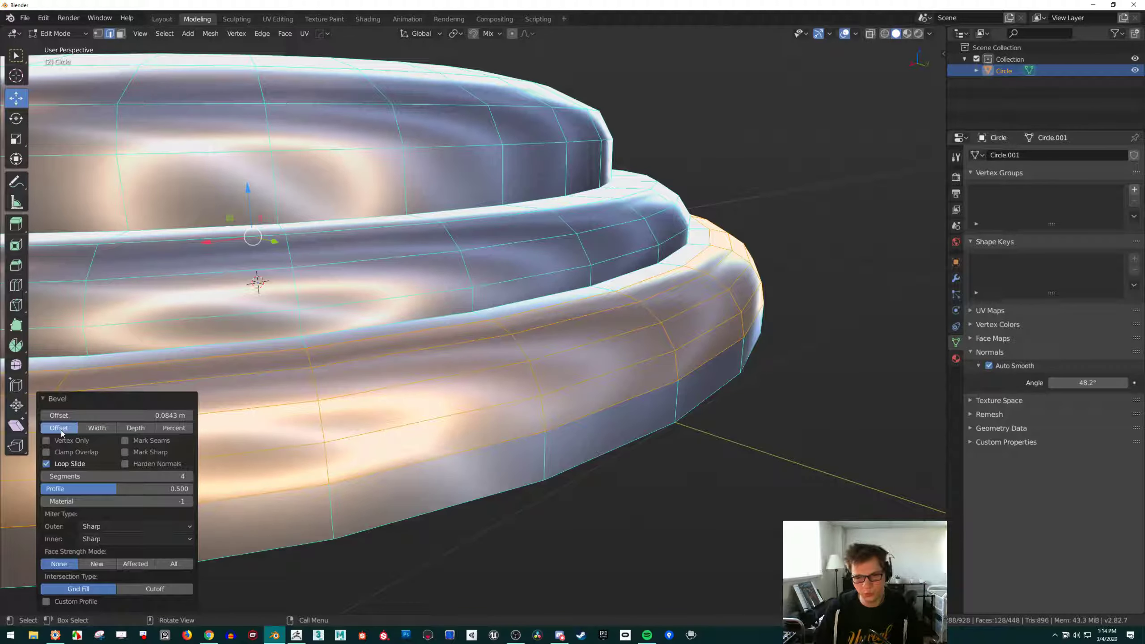
left_click(175, 430)
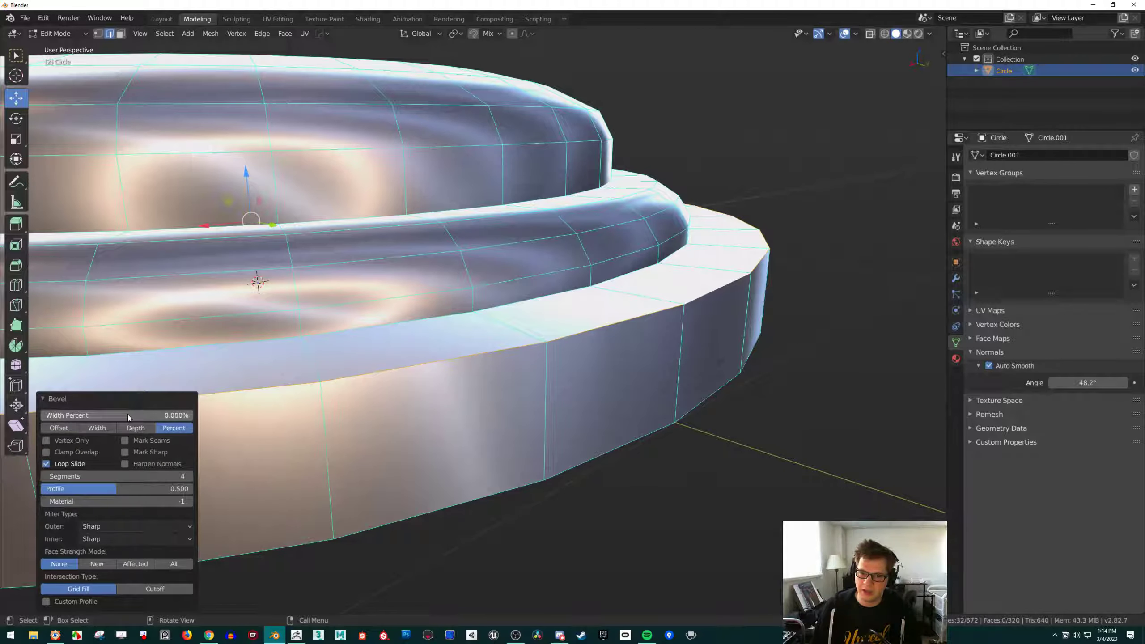
middle_click_drag(638, 351, 595, 362)
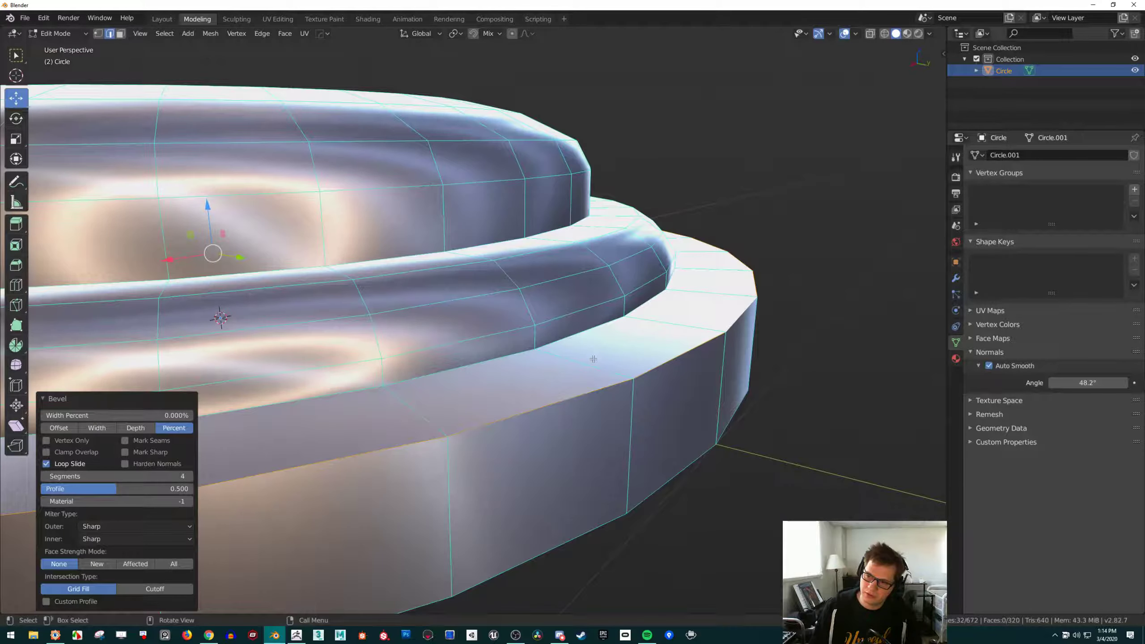
Undo the bottom tier's bevel and leave Edit Mode
key("ctrl+z")
key("ctrl+z")
scroll(599, 365, "down", 5)
scroll(652, 368, "up", 3)
key("Tab")
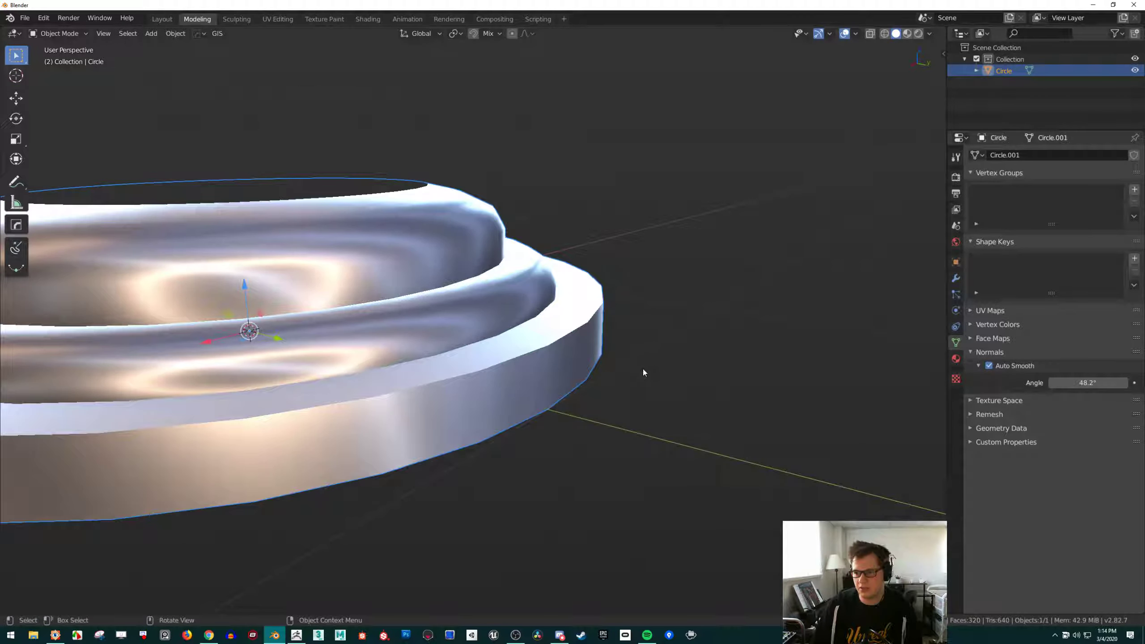
In Edit Mode with face selection, select the bottom tier's vertical face loop and scale it outward into a wide flange with Z locked
key("Tab")
key("3")
left_click(552, 357, "alt")
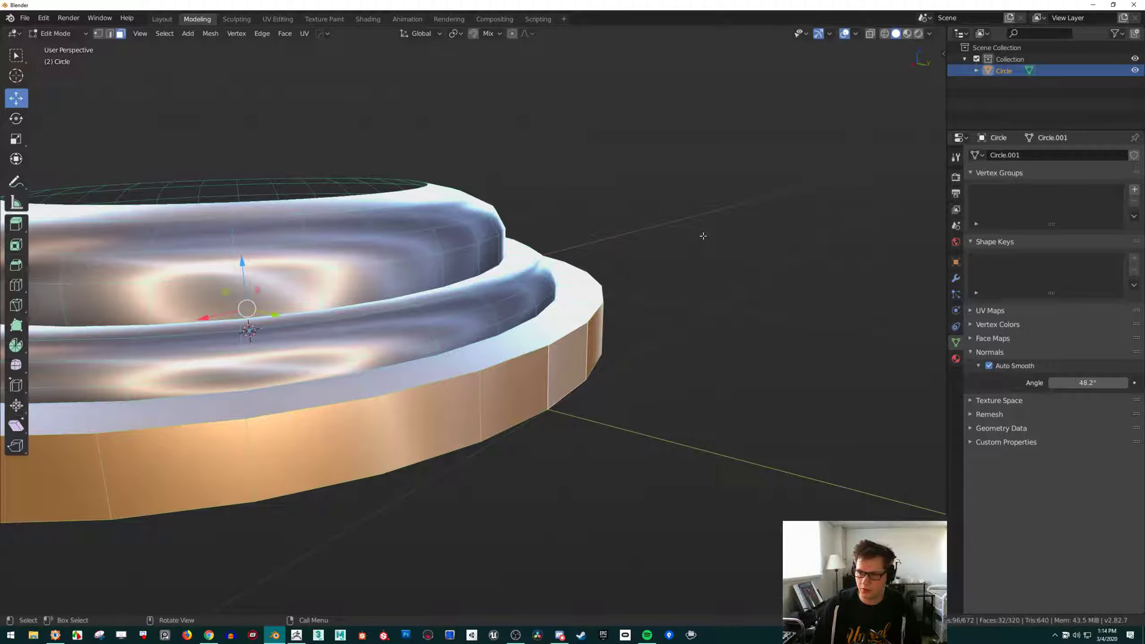
key("s")
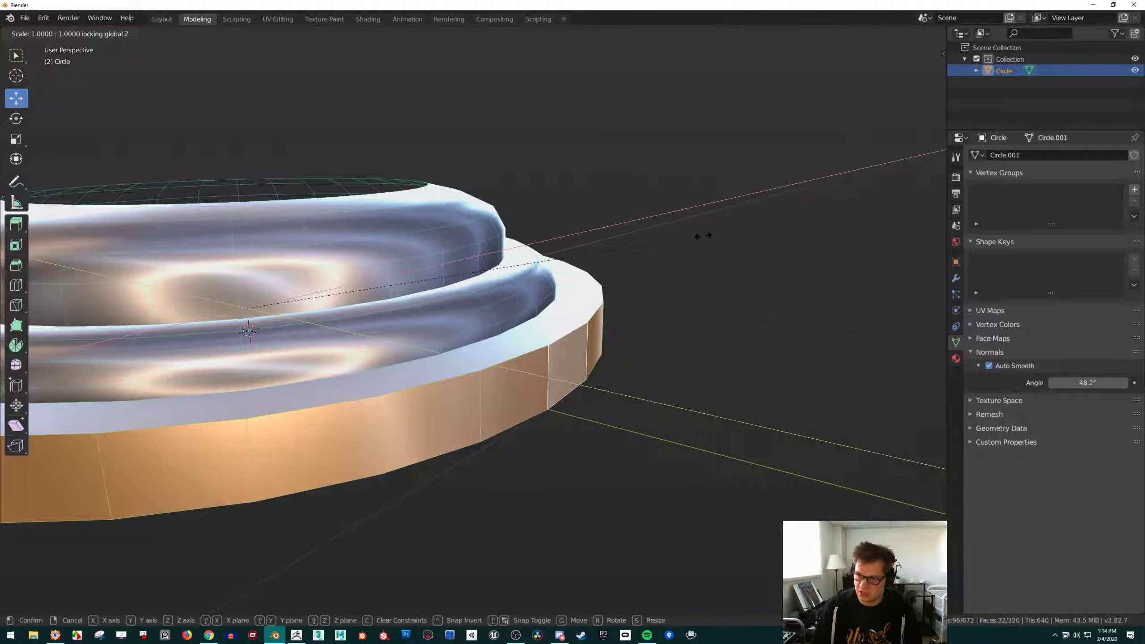
left_click(31, 281)
scroll(601, 343, "down", 2)
middle_click_drag(602, 343, 511, 356, "shift")
Switch to vertex selection and select a vertex on the flange's top outer rim
key("1")
left_click(419, 314)
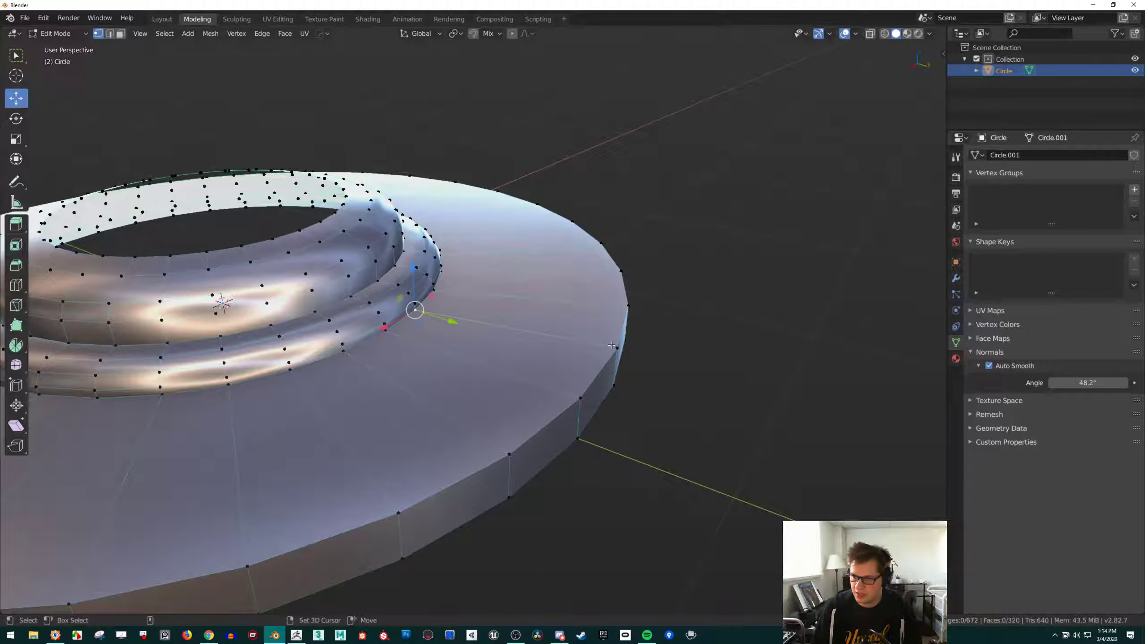
left_click(422, 311)
middle_click_drag(622, 352, 604, 343)
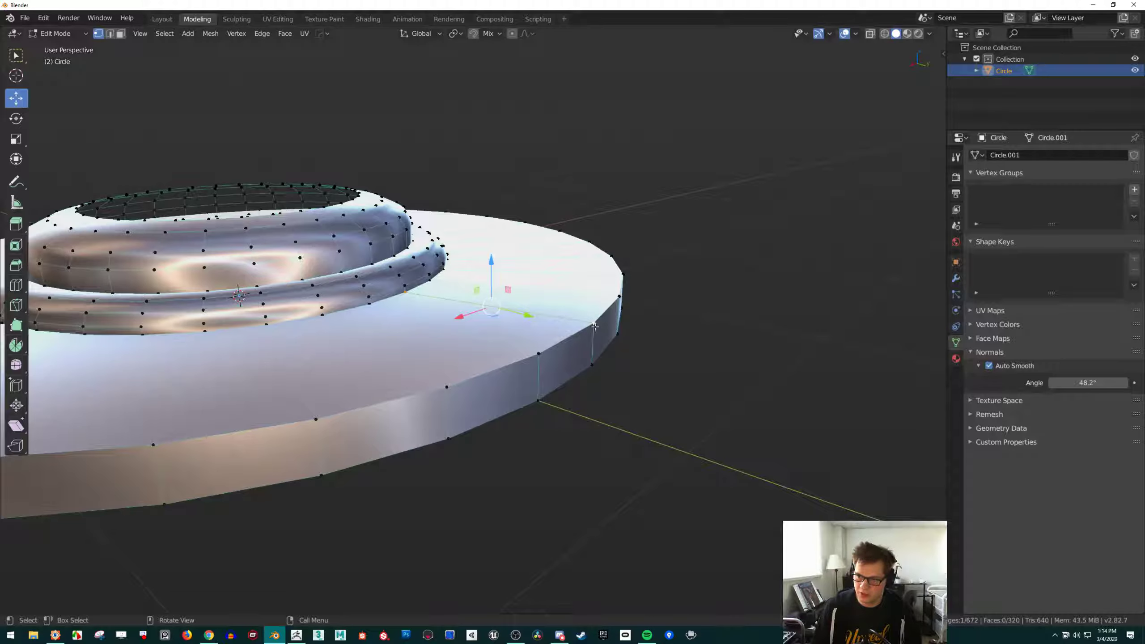
left_click(594, 327)
Switch to edge selection and bevel the flange's top outer edge loop in Percent mode with 4 segments and about 43% width
key("2")
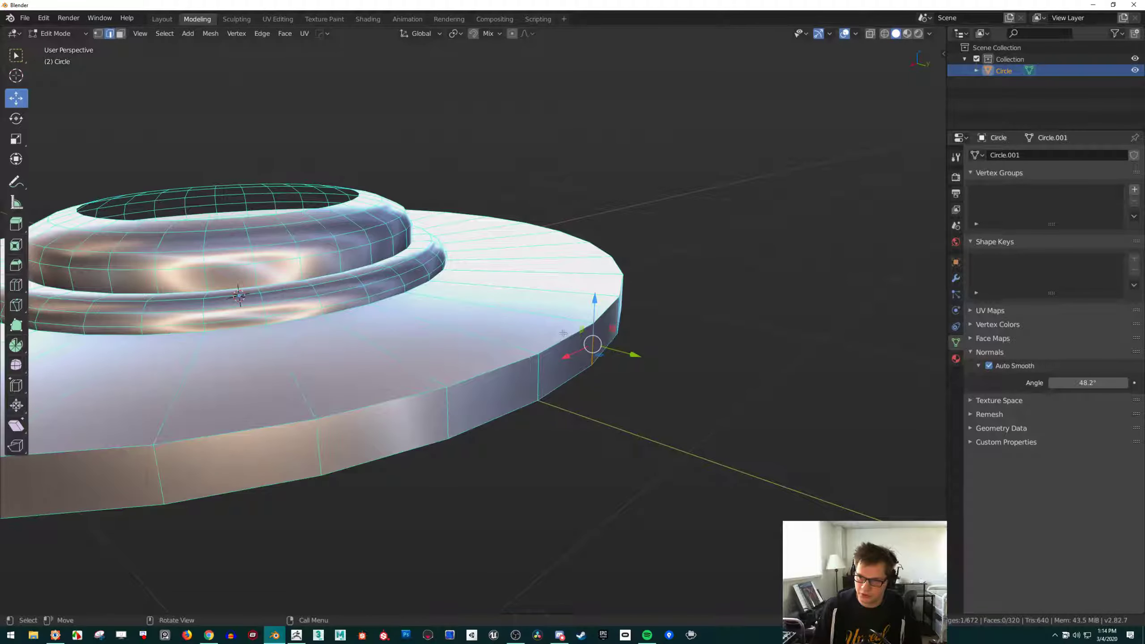
left_click(563, 333, "alt")
key("ctrl+b")
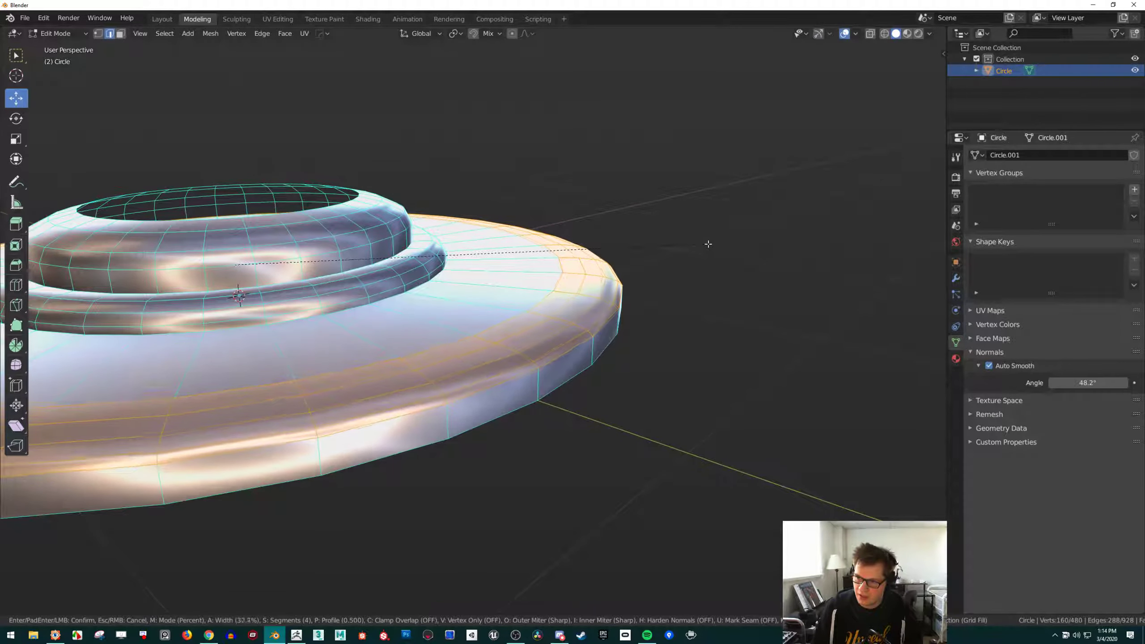
left_click(708, 244)
key("F9")
key("Escape")
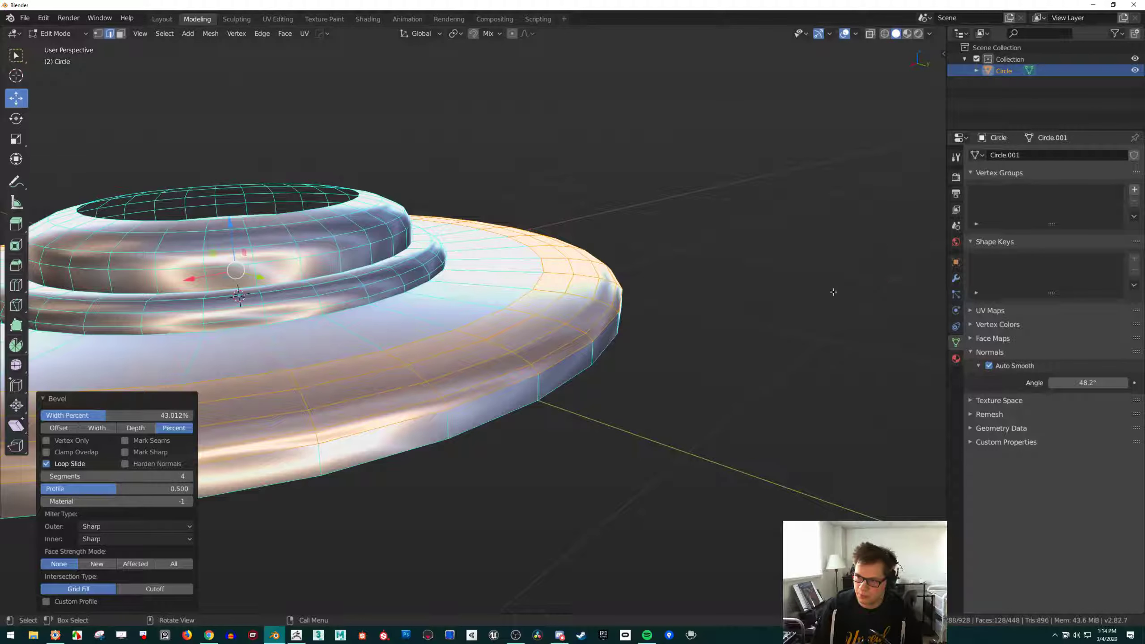
Set the width of the bevel on the flange's top outer edge loop to 50 percent
key("F9")
key("F9")
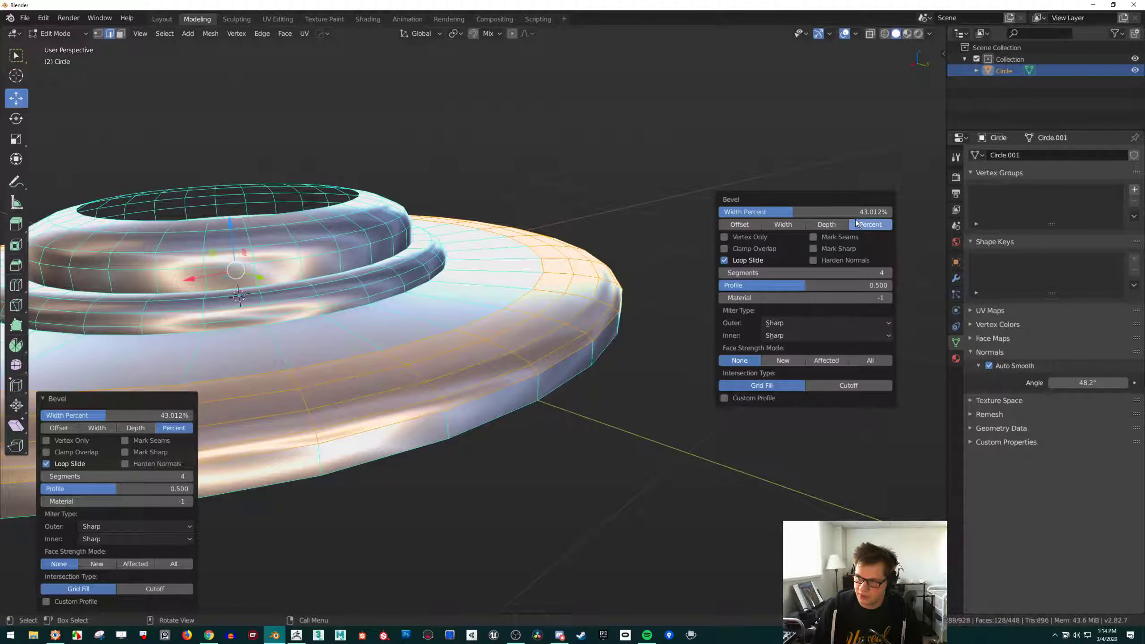
key("F9")
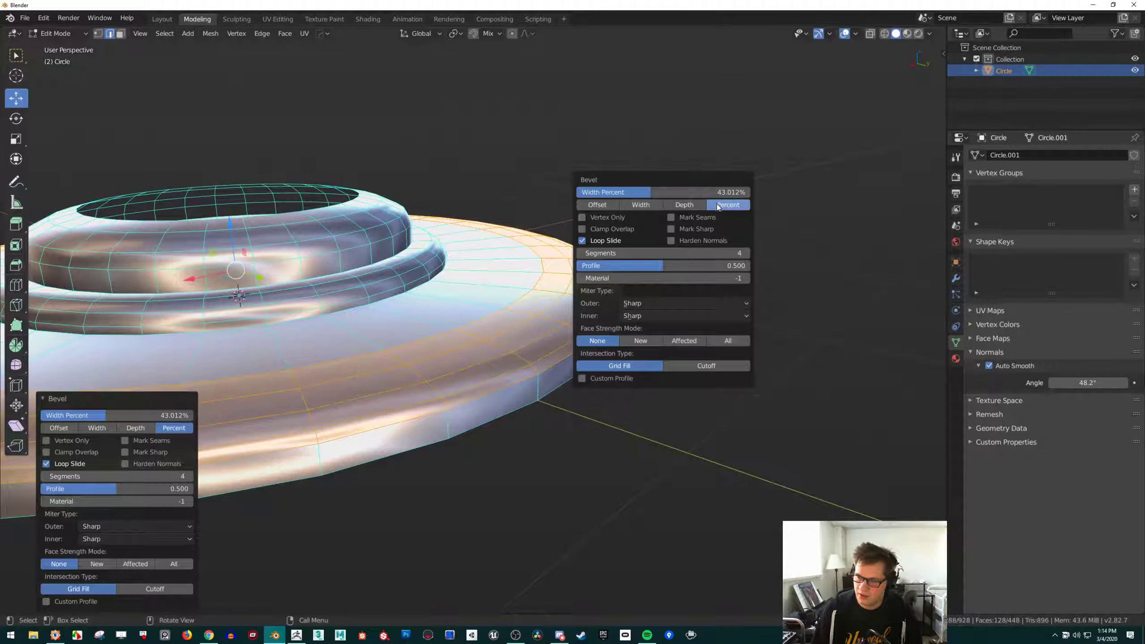
double_click(676, 192)
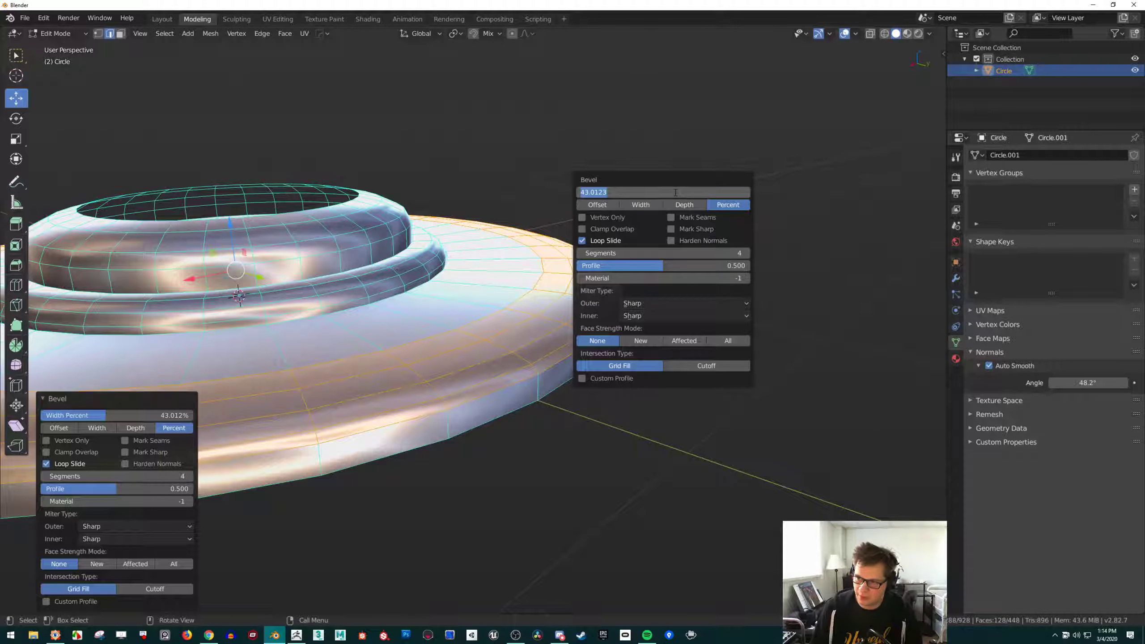
type("50")
key("Return")
scroll(547, 281, "up", 3)
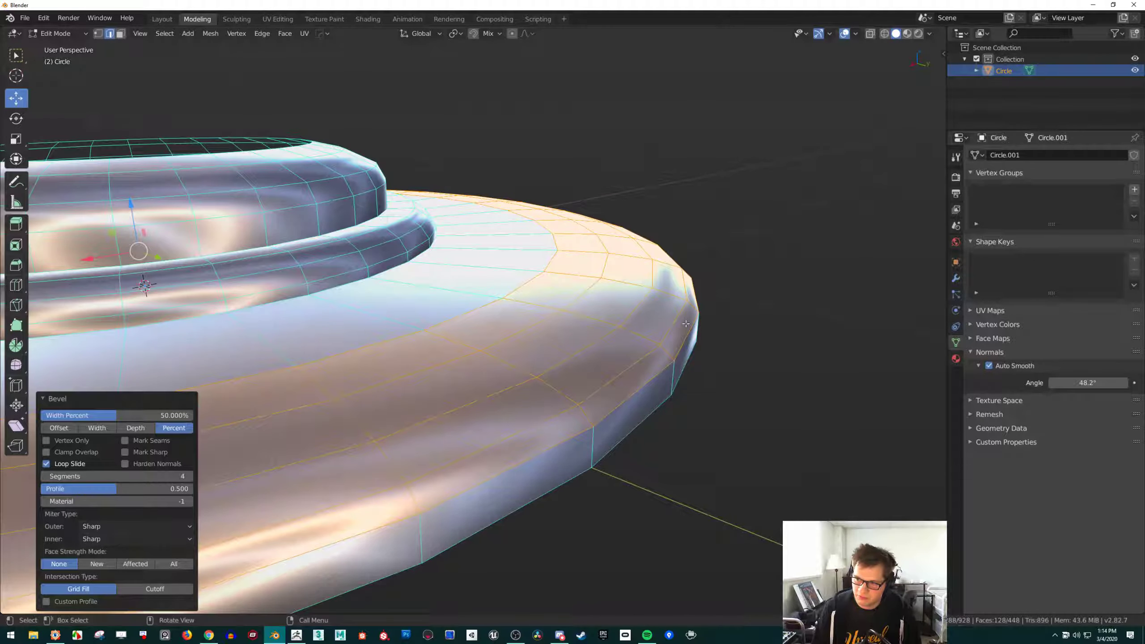
Increase the number of segments in the flange's rim bevel
scroll(677, 276, "down", 5)
middle_click_drag(678, 277, 676, 279)
key("F9")
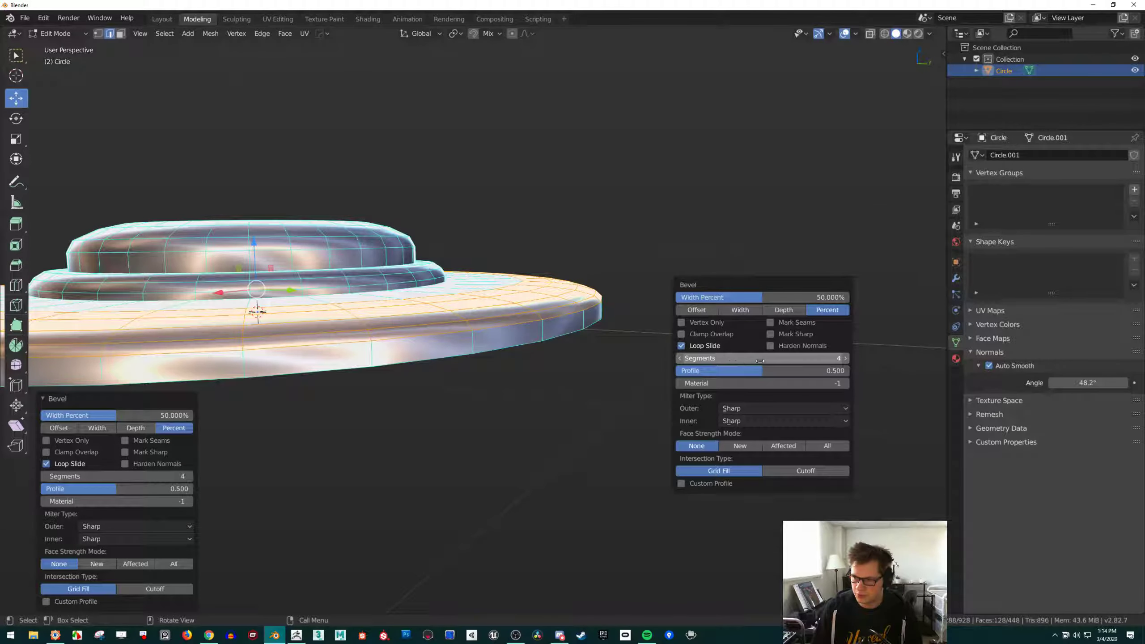
left_click(841, 359)
left_click(843, 359)
left_click(843, 358)
Check the flange outside Edit Mode and undo the rim bevel, returning to Edit Mode with the outer edge loop selected
middle_click_drag(601, 200, 595, 236)
scroll(568, 211, "up", 2)
key("Tab")
scroll(595, 238, "down", 8)
key("Tab")
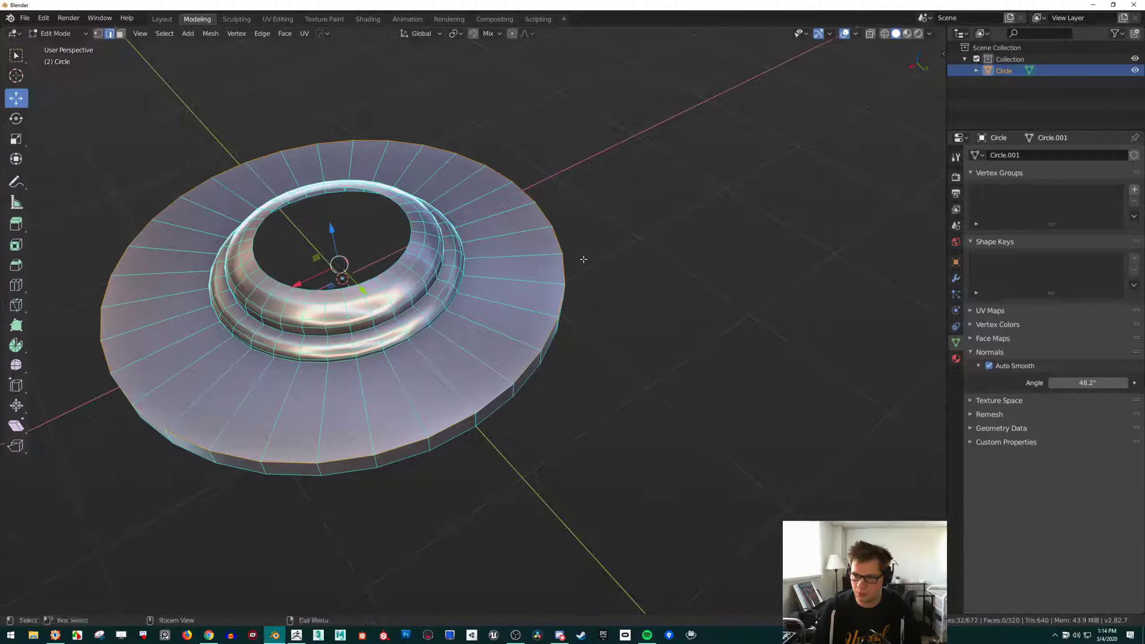
Bevel the flange's top outer edge loop again in Percent mode with 7 segments and about 26% width
middle_click_drag(593, 242, 588, 225)
scroll(613, 233, "up", 2)
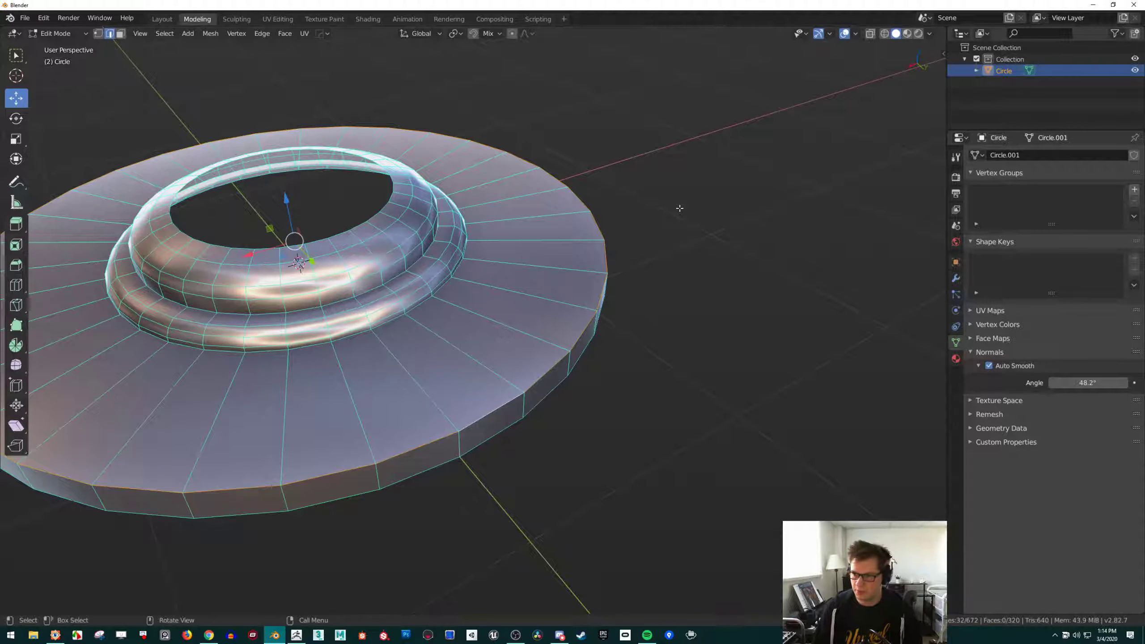
key("ctrl+b")
scroll(685, 205, "up", 6)
left_click(665, 194)
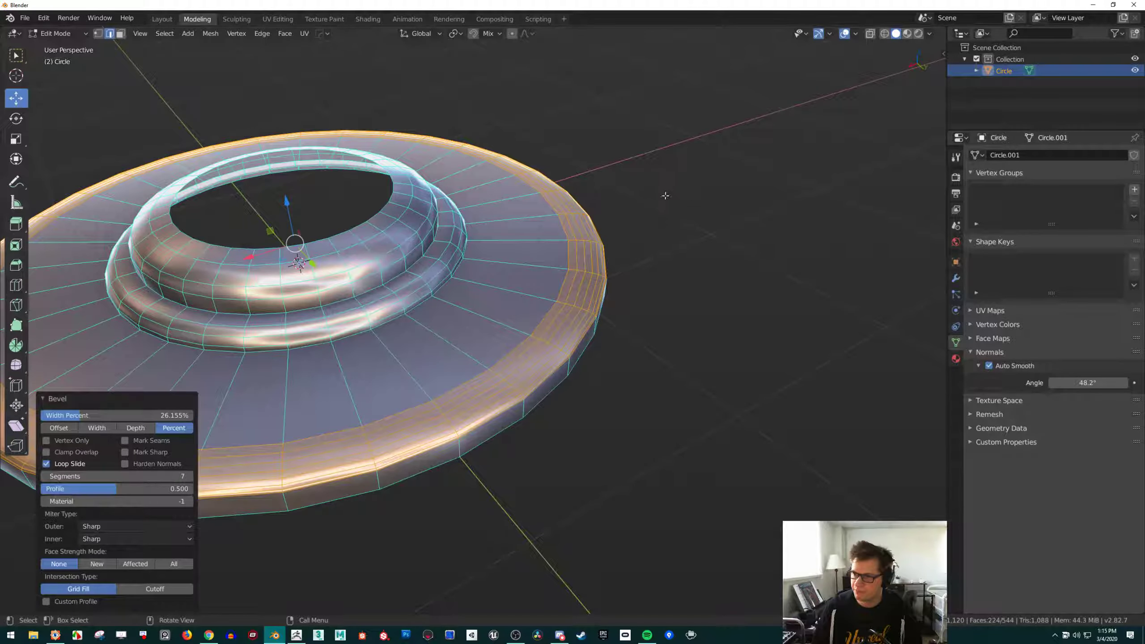
Switch the rim bevel's width type to Offset and set the offset to 0.07 m
key("F9")
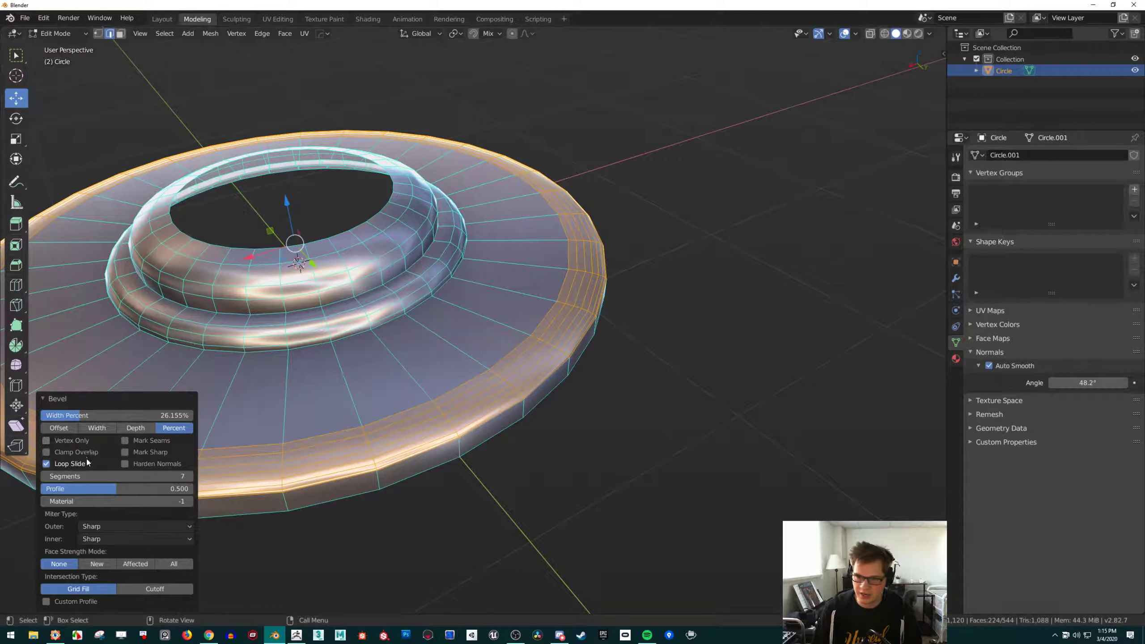
left_click(55, 430)
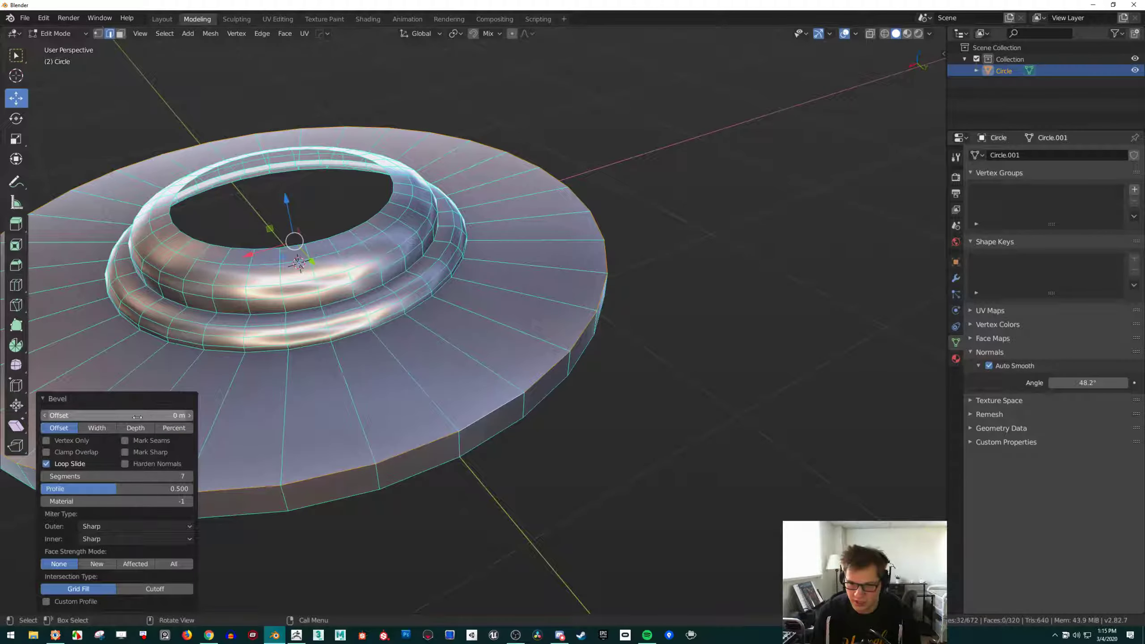
left_click_drag(145, 415, 120, 415)
middle_click_drag(523, 440, 522, 401)
scroll(522, 401, "up", 2)
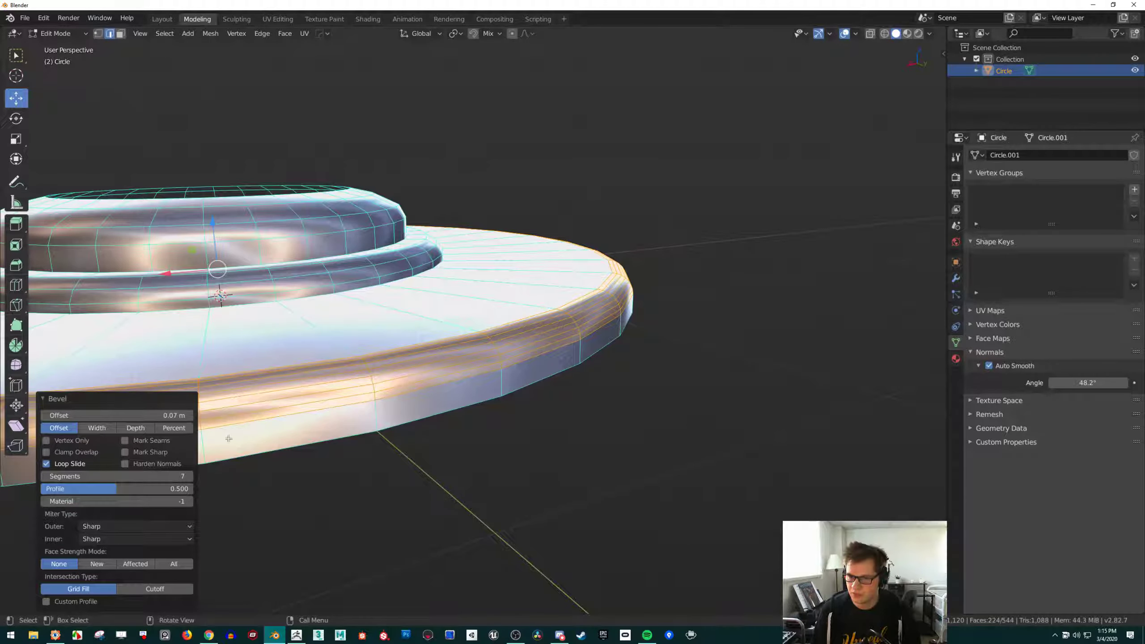
Raise the rim bevel's offset to 0.42 m and compare the result with Clamp Overlap on and off
left_click(46, 452)
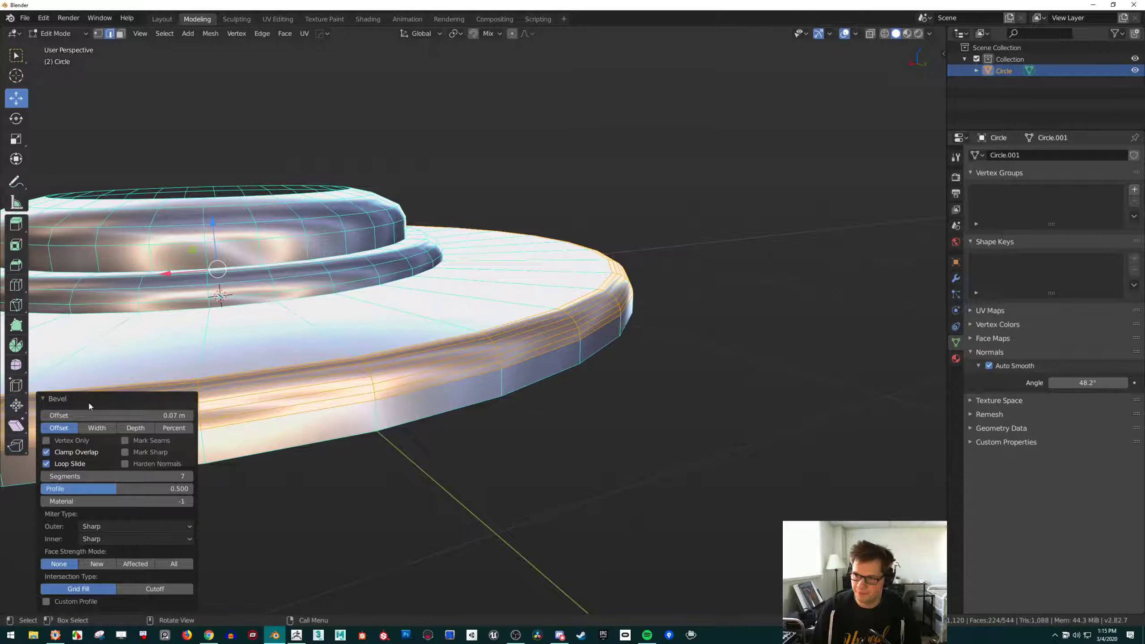
left_click_drag(112, 416, 149, 416)
left_click(46, 452)
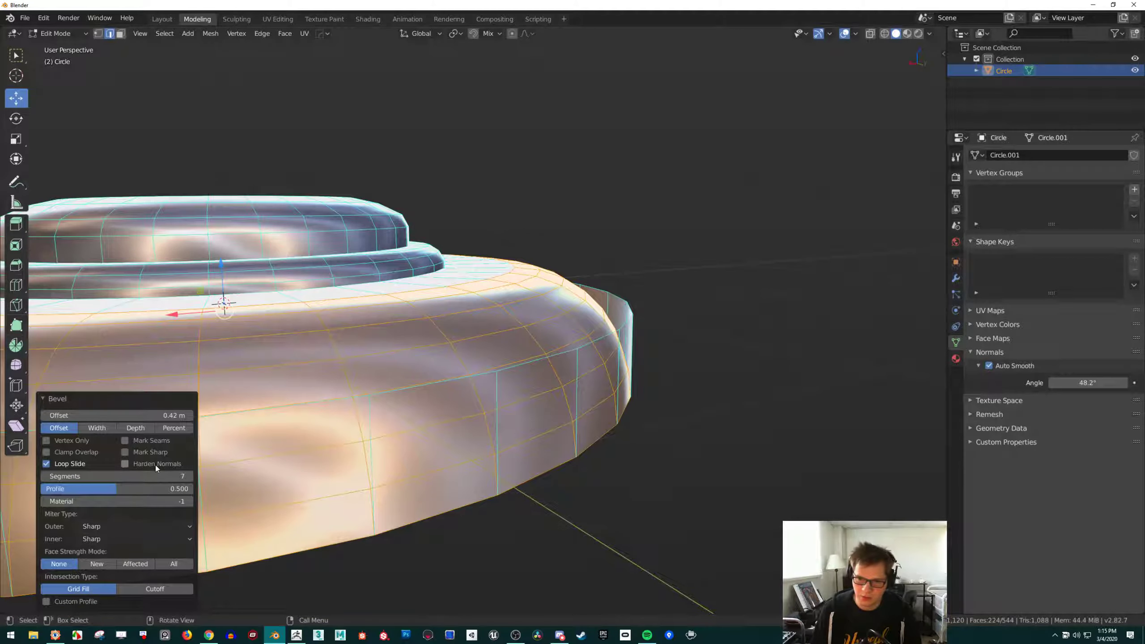
left_click(47, 452)
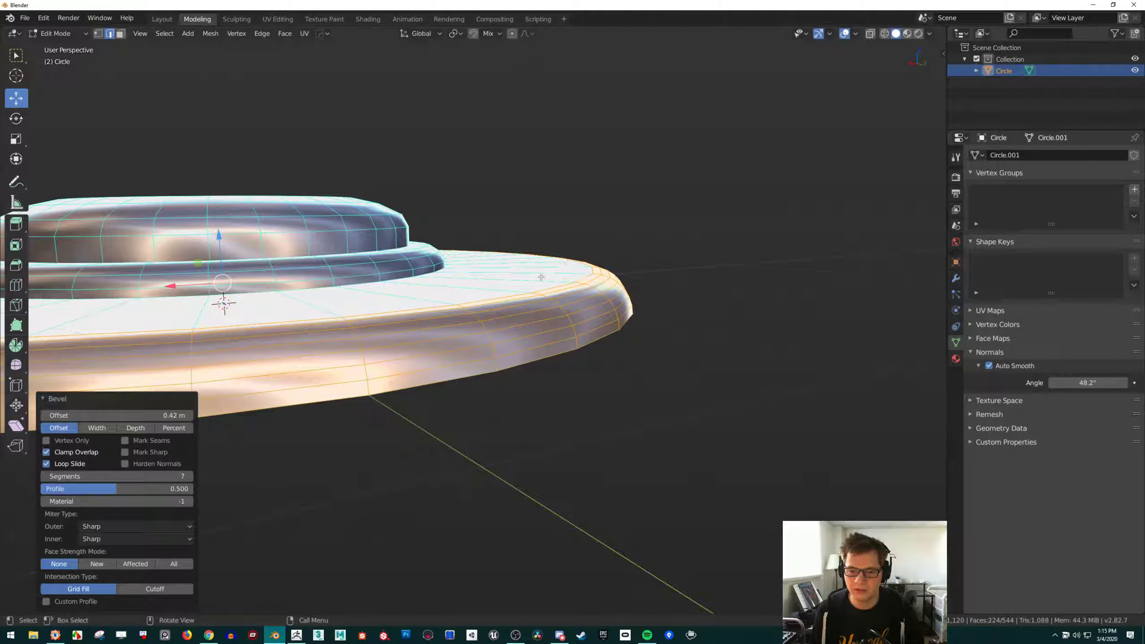
left_click(46, 452)
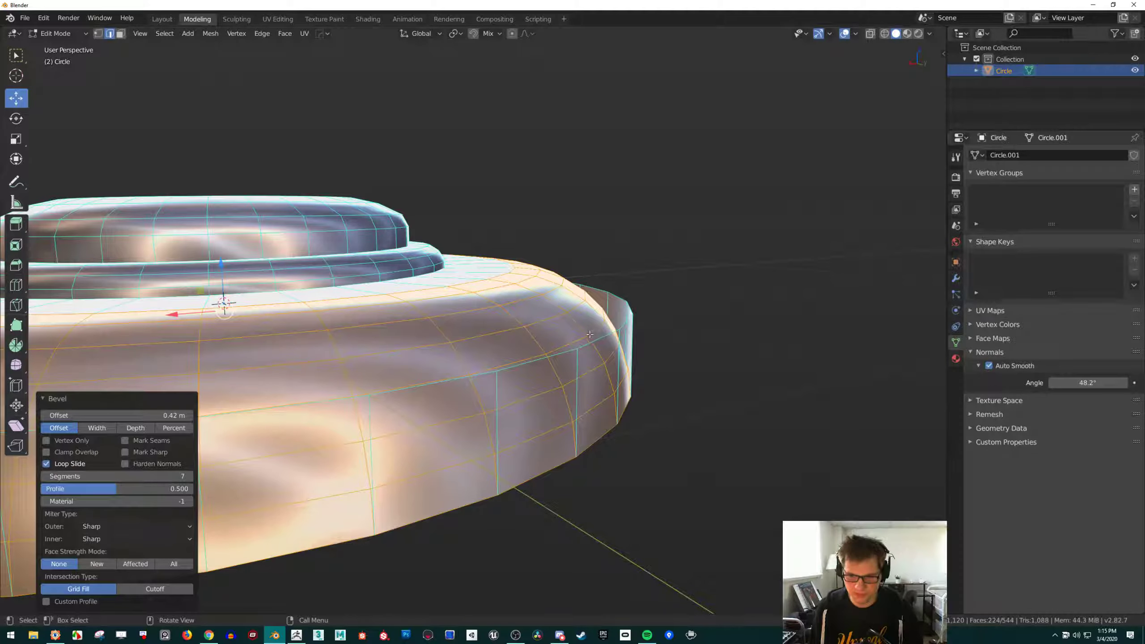
Set the rim bevel's offset to 0.06 m and leave Edit Mode to view the whole shape
left_click_drag(135, 415, 92, 415)
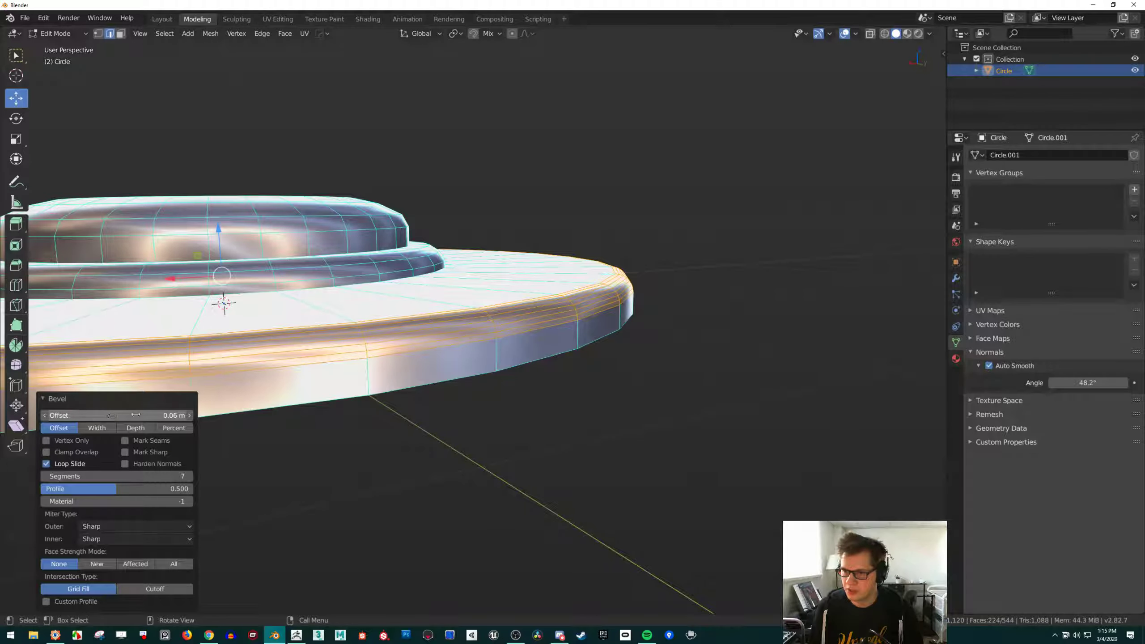
middle_click_drag(363, 303, 380, 311, "shift")
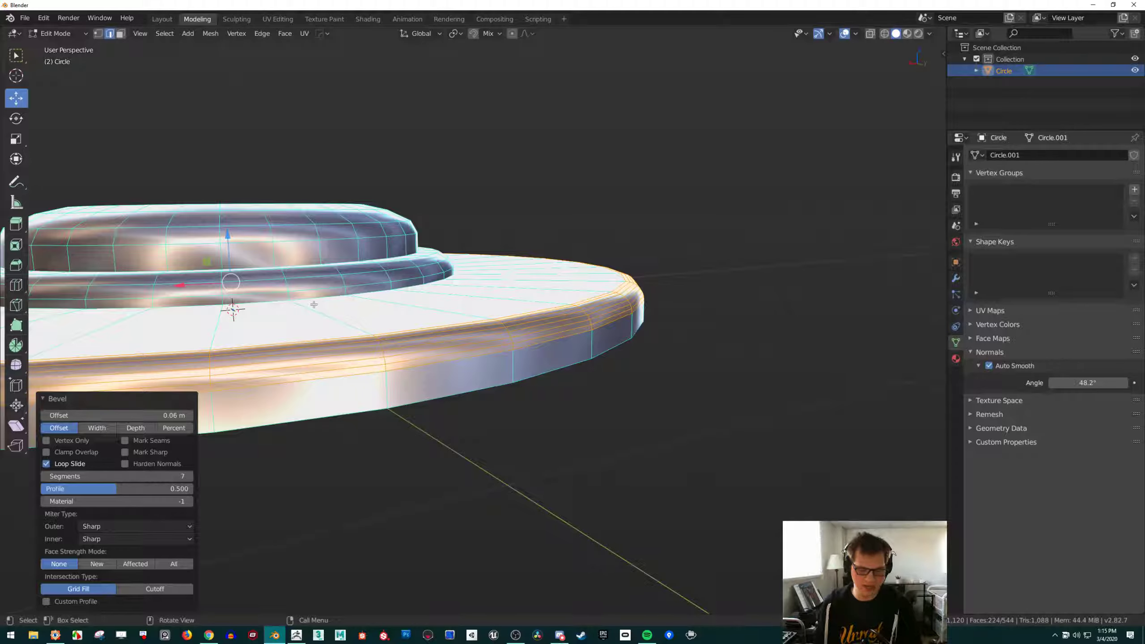
middle_click_drag(631, 305, 643, 317)
scroll(644, 317, "down", 3)
key("Tab")
middle_click_drag(509, 302, 497, 315)
scroll(497, 315, "down", 4)
scroll(442, 312, "up", 5)
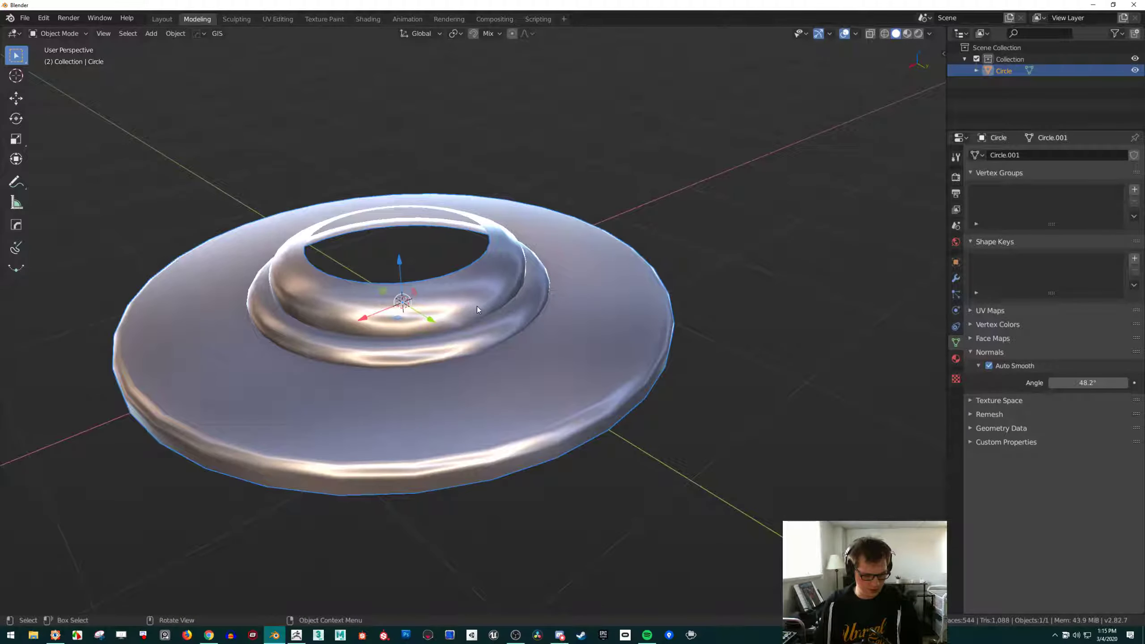
Delete the whole tiered base object from the scene
key("x")
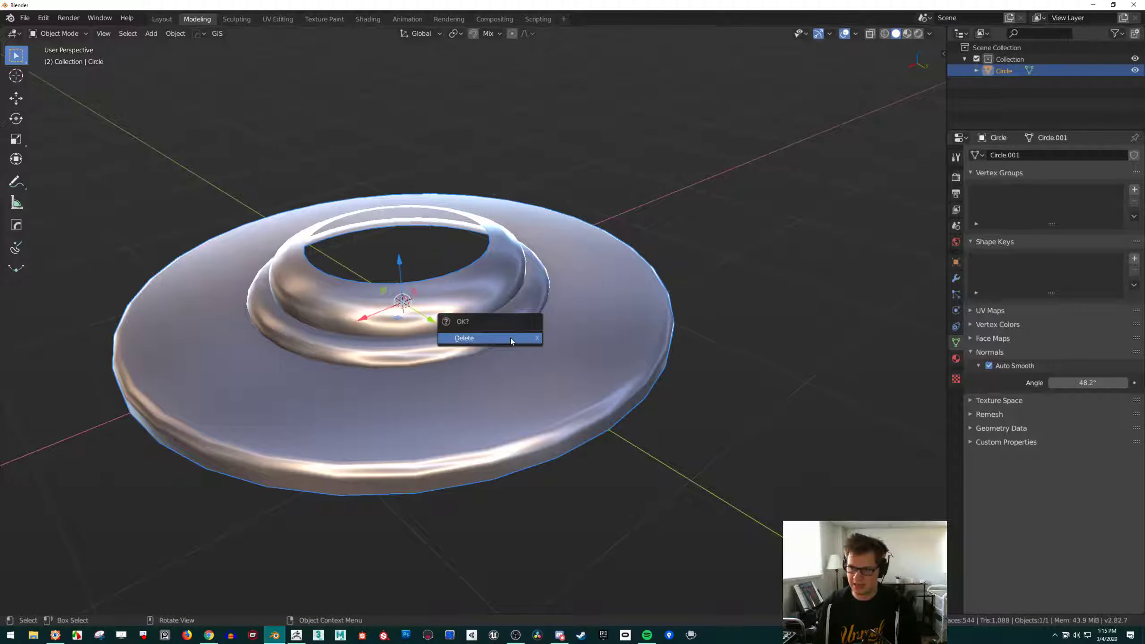
key("x")
left_click(491, 281)
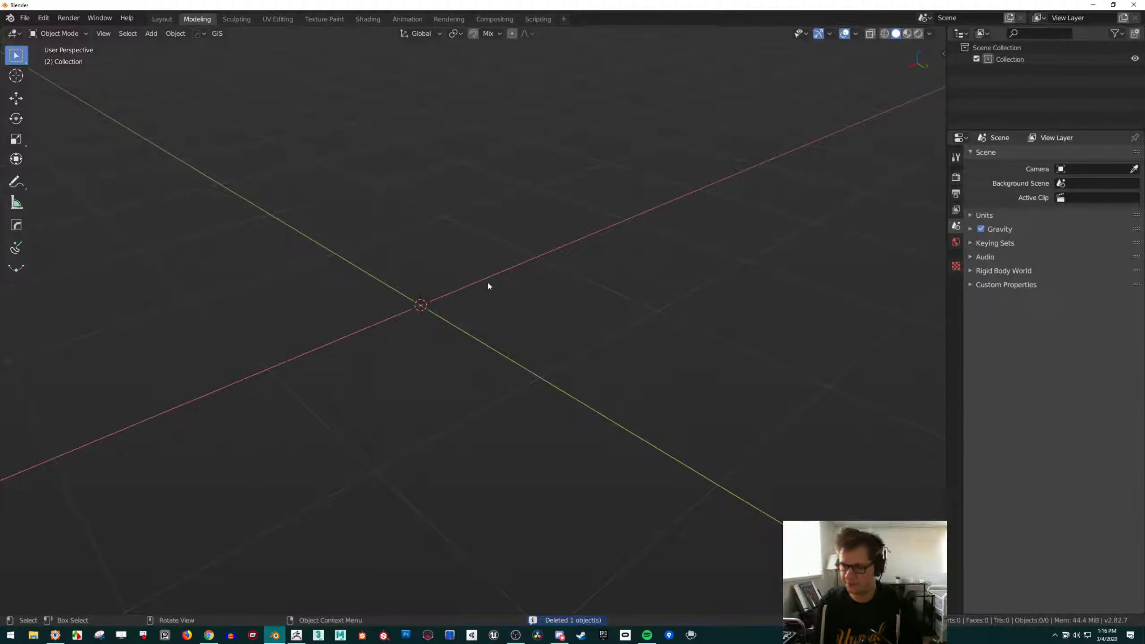
Add a cylinder mesh at the world origin
key("shift+a")
mouse_move(485, 282)
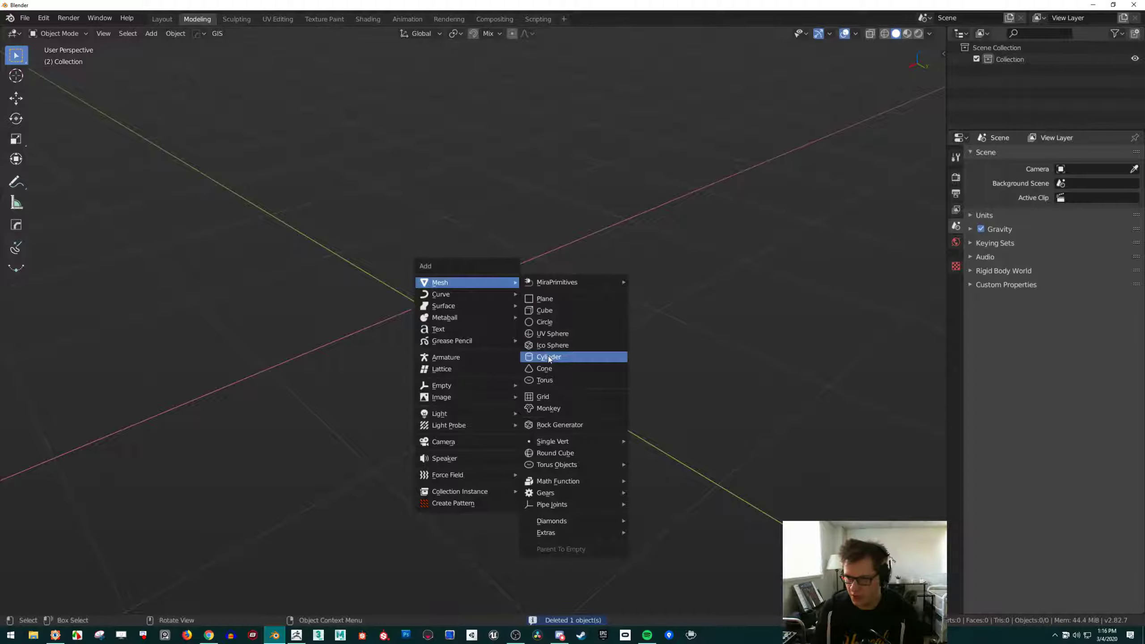
left_click(586, 358)
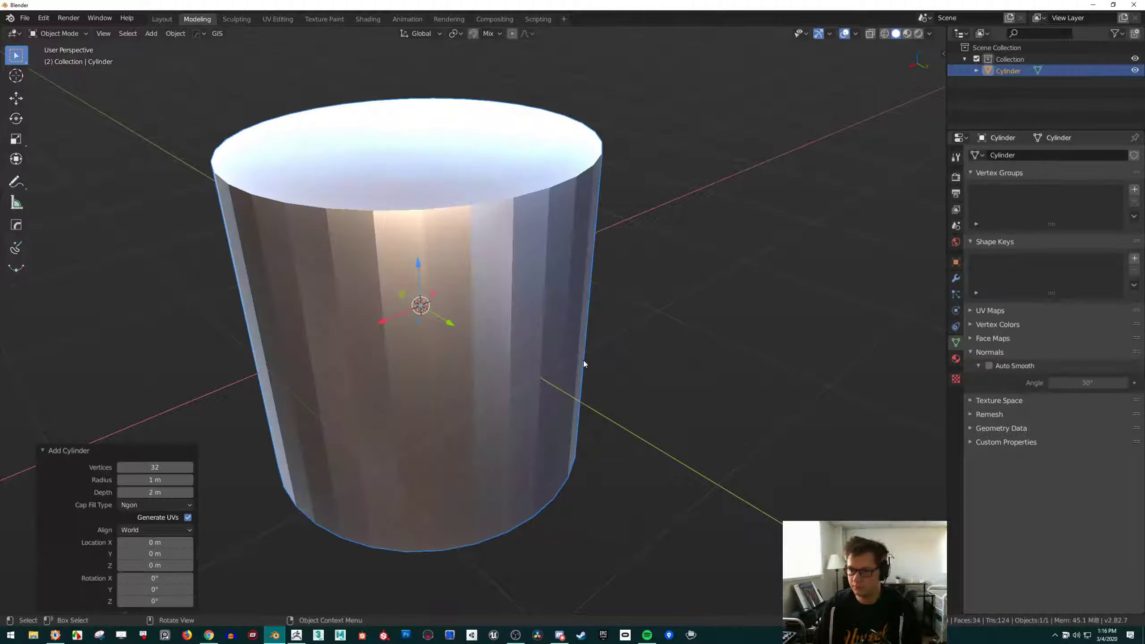
mouse_move(487, 297)
middle_mouse_down()
mouse_move(496, 282)
mouse_move(477, 300)
middle_mouse_up()
scroll(477, 300, "down", 4)
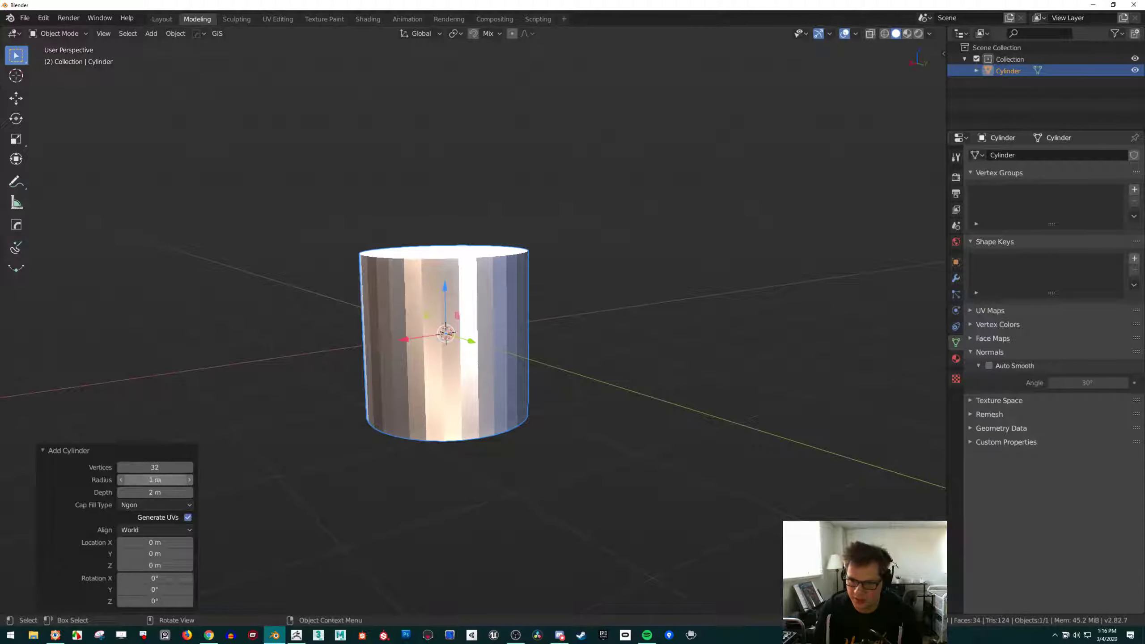
Reduce the new cylinder's radius and set it to exactly 1 cm
left_click_drag(155, 480, 174, 480)
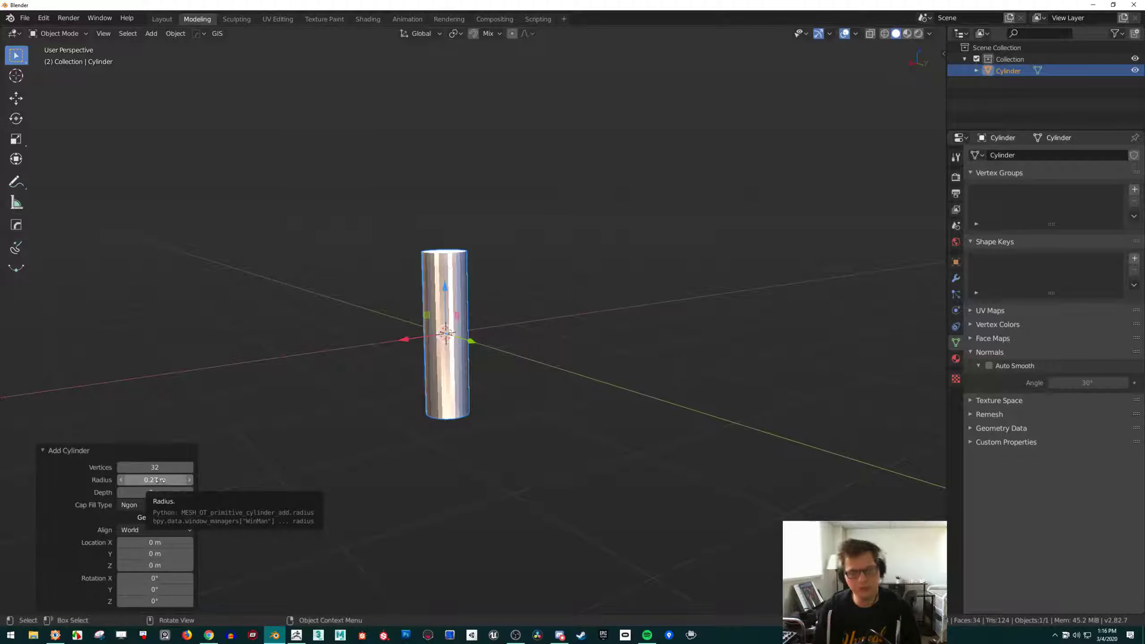
left_click(161, 481)
type("1")
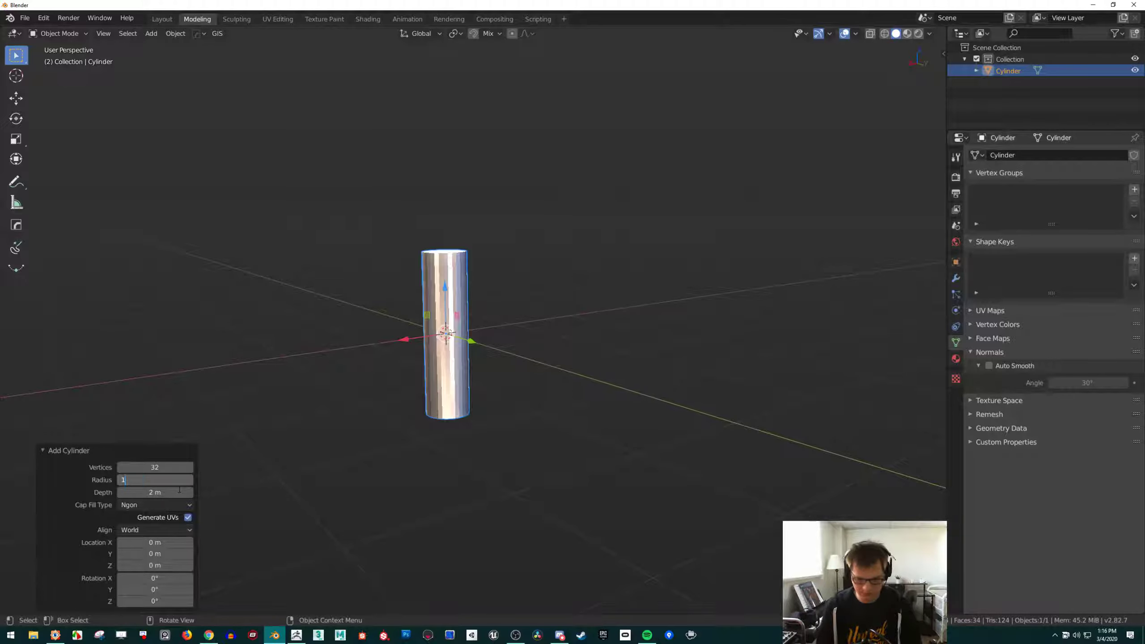
type("c")
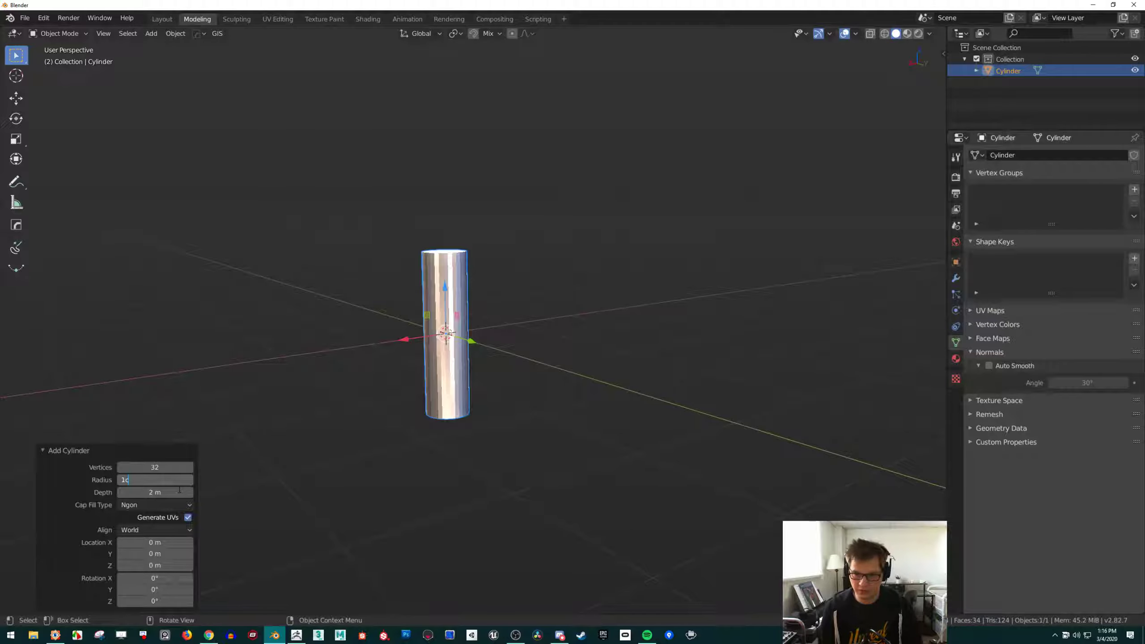
type("m")
key("Return")
Change the cylinder's radius to 0.04 m, and set it back to 1 cm
scroll(424, 329, "up", 4)
scroll(448, 328, "up", 2)
middle_click_drag(448, 328, 466, 333)
scroll(465, 333, "down", 5)
mouse_move(150, 480)
left_mouse_down()
mouse_move(190, 480)
mouse_move(162, 479)
left_mouse_up()
left_click(150, 479)
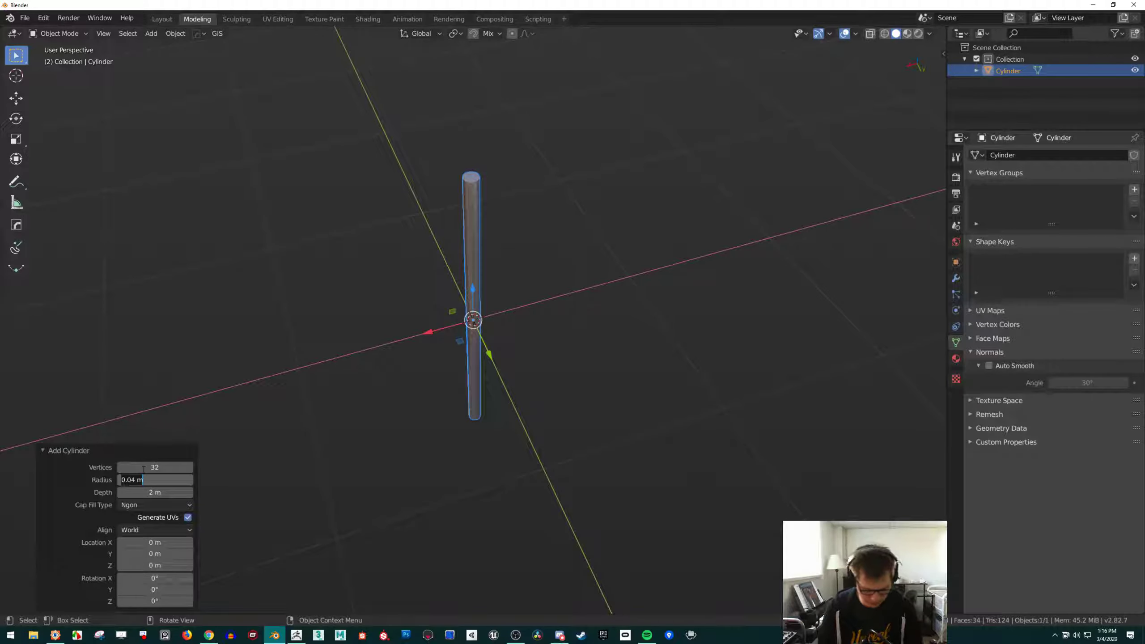
type("1cm")
key("Return")
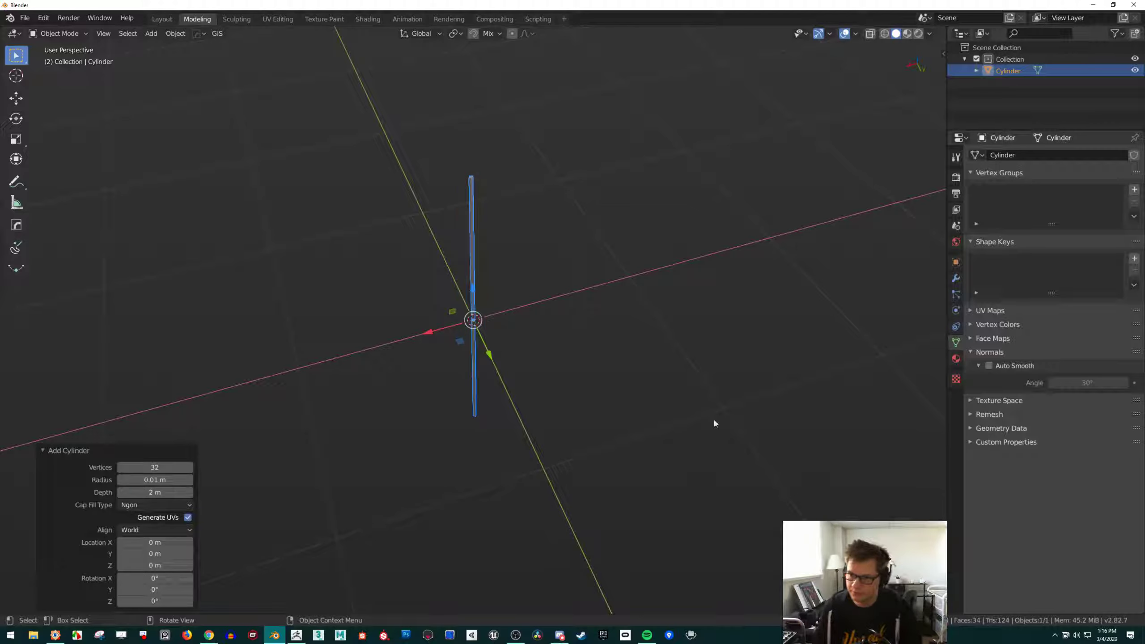
Set the cylinder's depth to 0.05 m and frame it in the view
left_click_drag(164, 493, 140, 493)
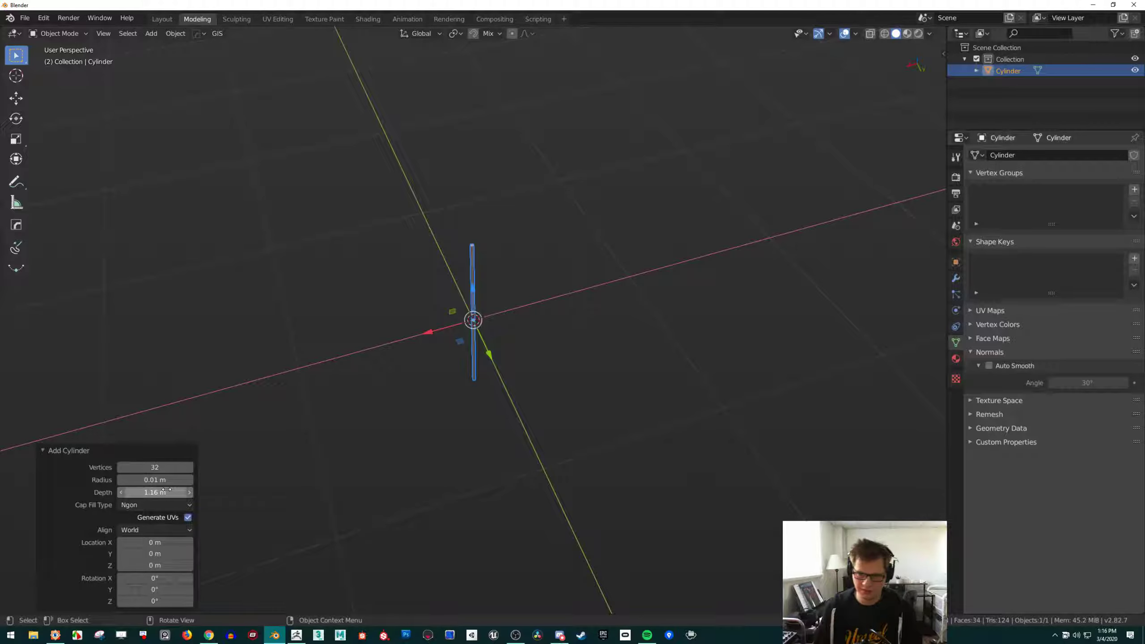
left_click(167, 492)
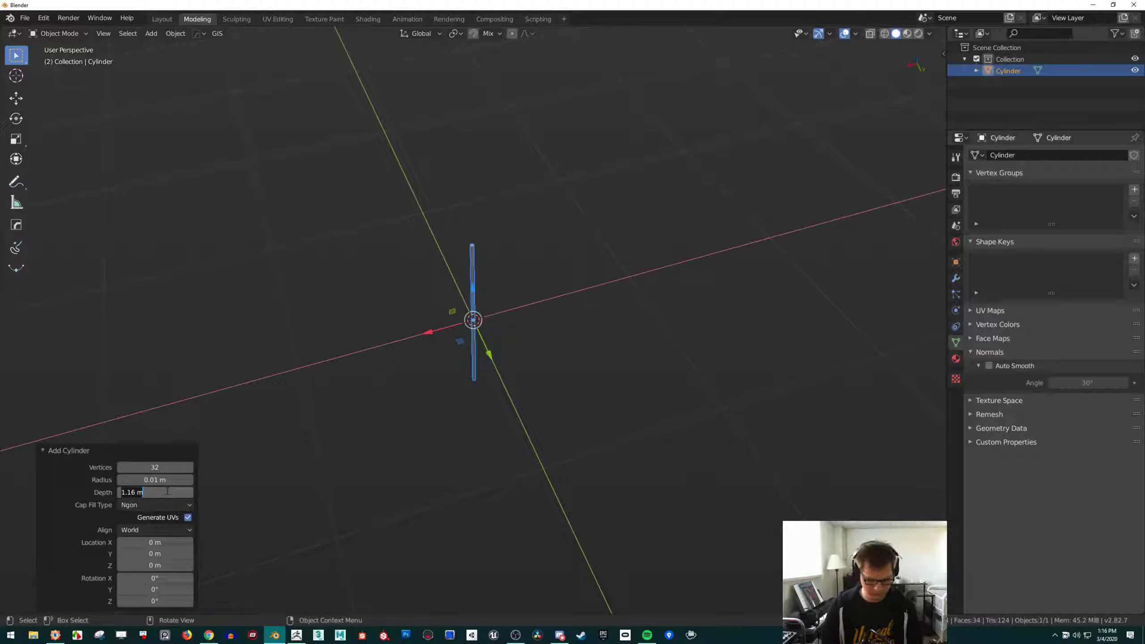
type("0.05")
key("Return")
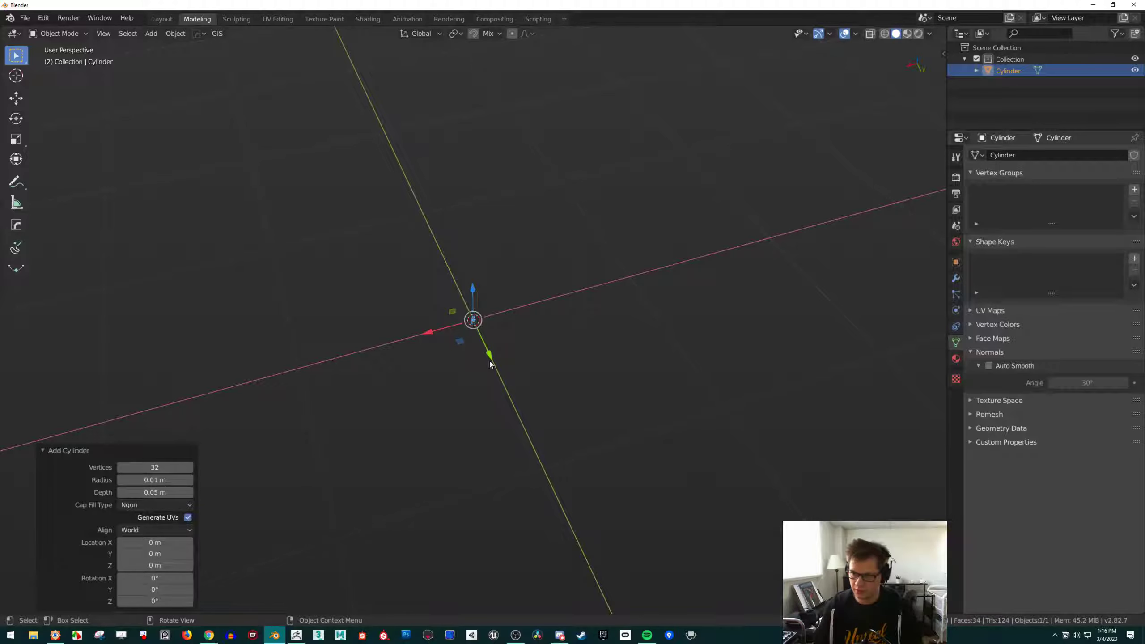
key("KP_Decimal")
middle_click_drag(480, 347, 505, 357)
scroll(526, 269, "down", 3)
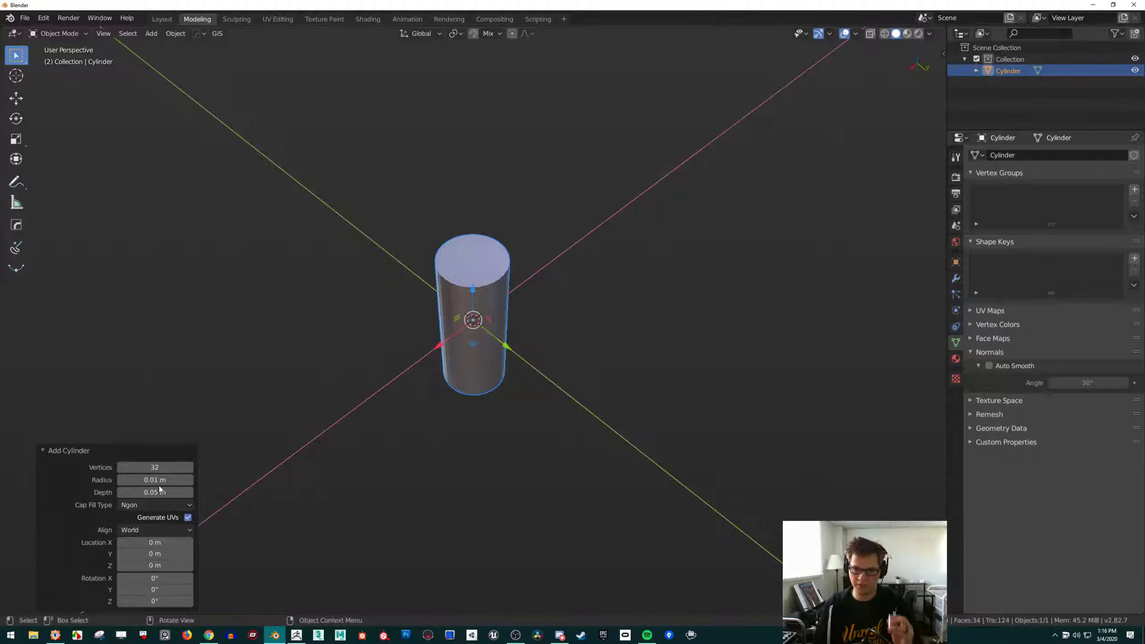
Deselect the cylinder and reopen its creation settings to make it longer by adjusting the depth
key("alt+a")
key("F9")
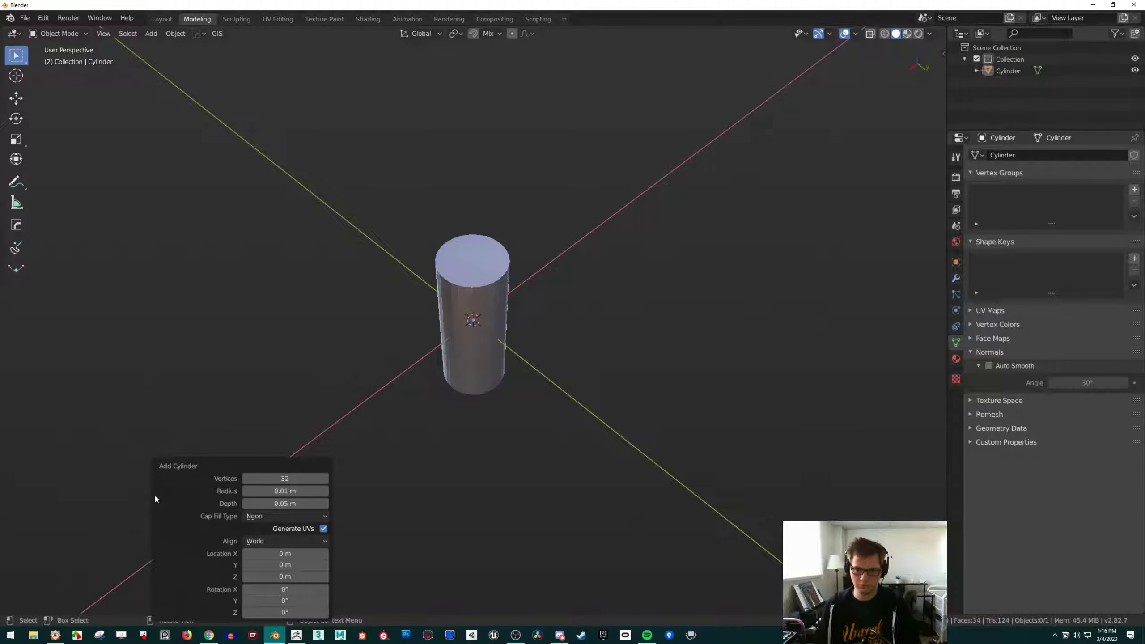
left_click_drag(300, 504, 290, 504)
middle_click_drag(504, 420, 516, 381)
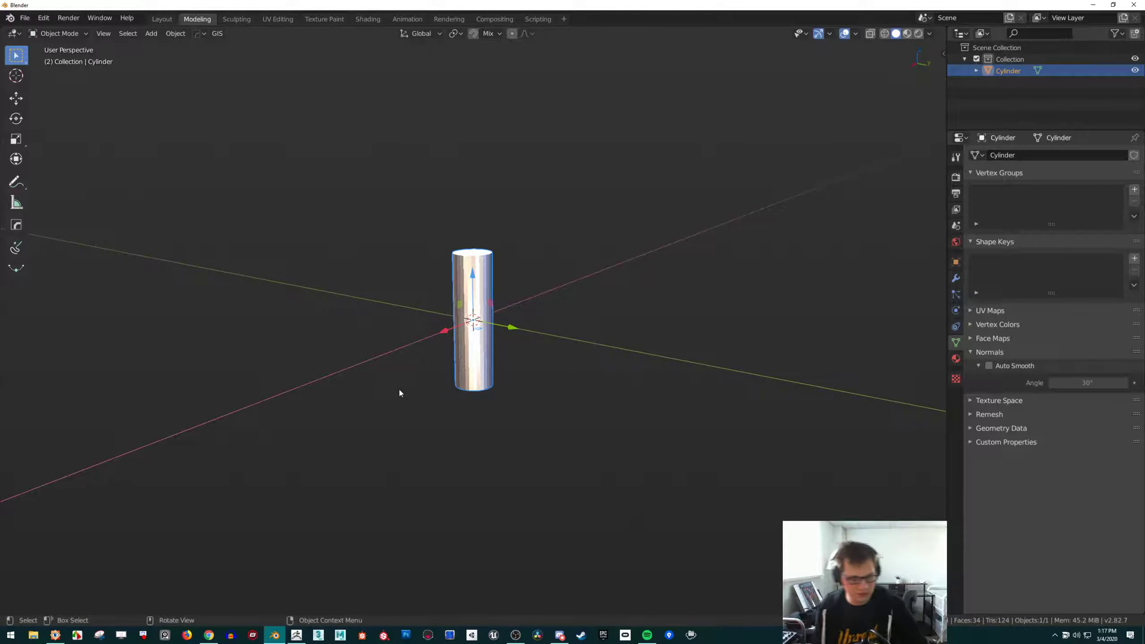
Enter Edit Mode on the cylinder and delete its top cap face
scroll(444, 299, "up", 3)
middle_click_drag(443, 300, 447, 306)
key("Tab")
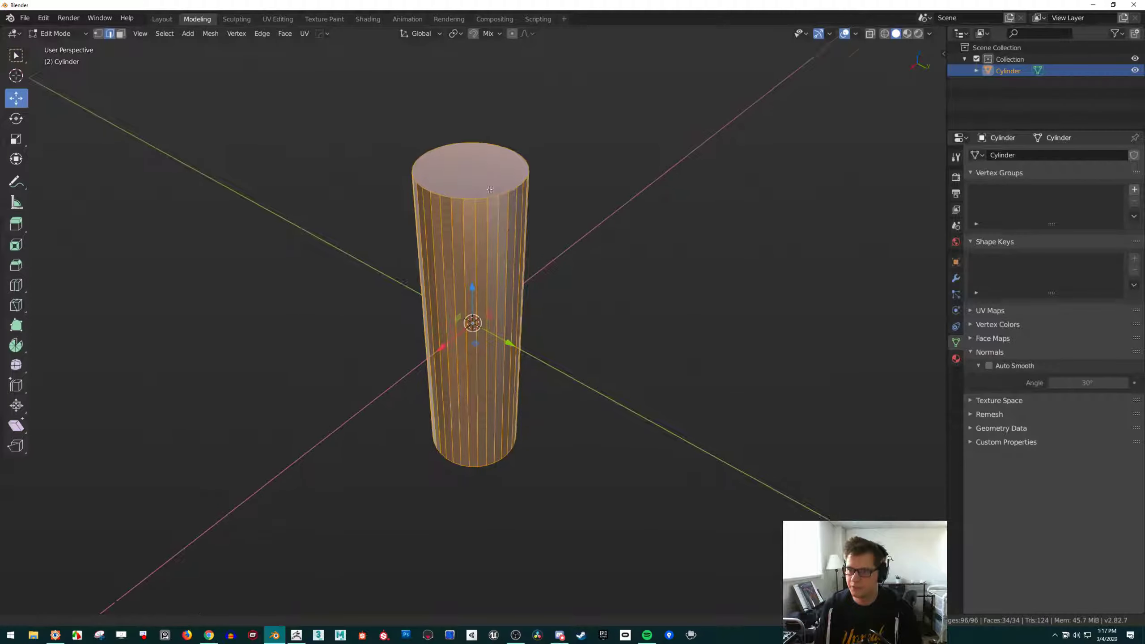
left_click(454, 265)
scroll(455, 280, "up", 3)
scroll(468, 334, "down", 5)
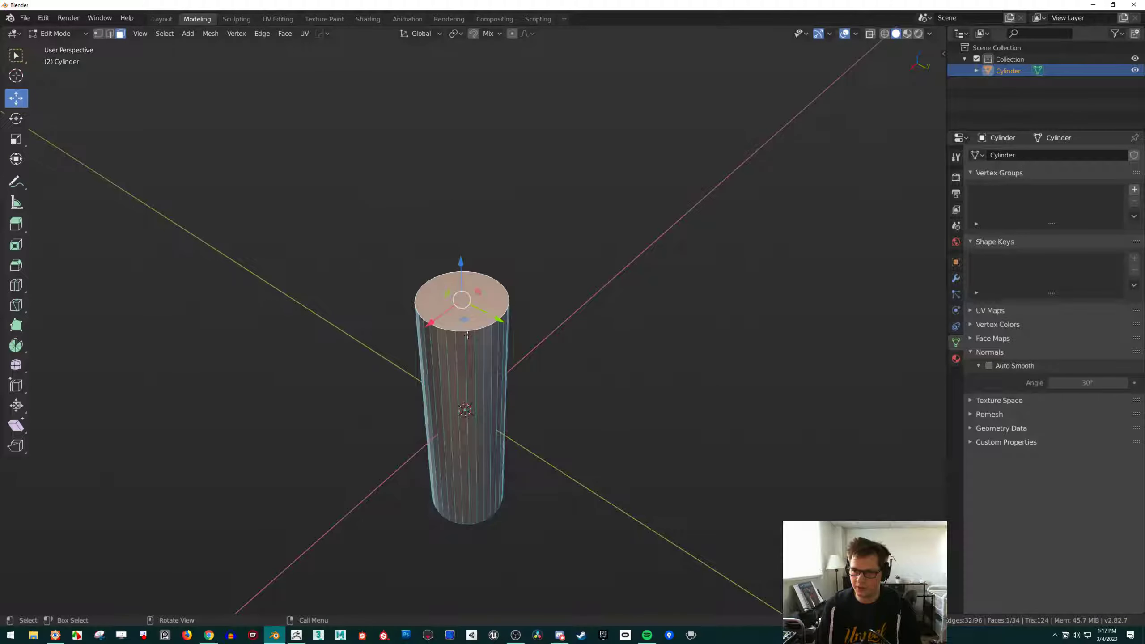
scroll(455, 301, "up", 3)
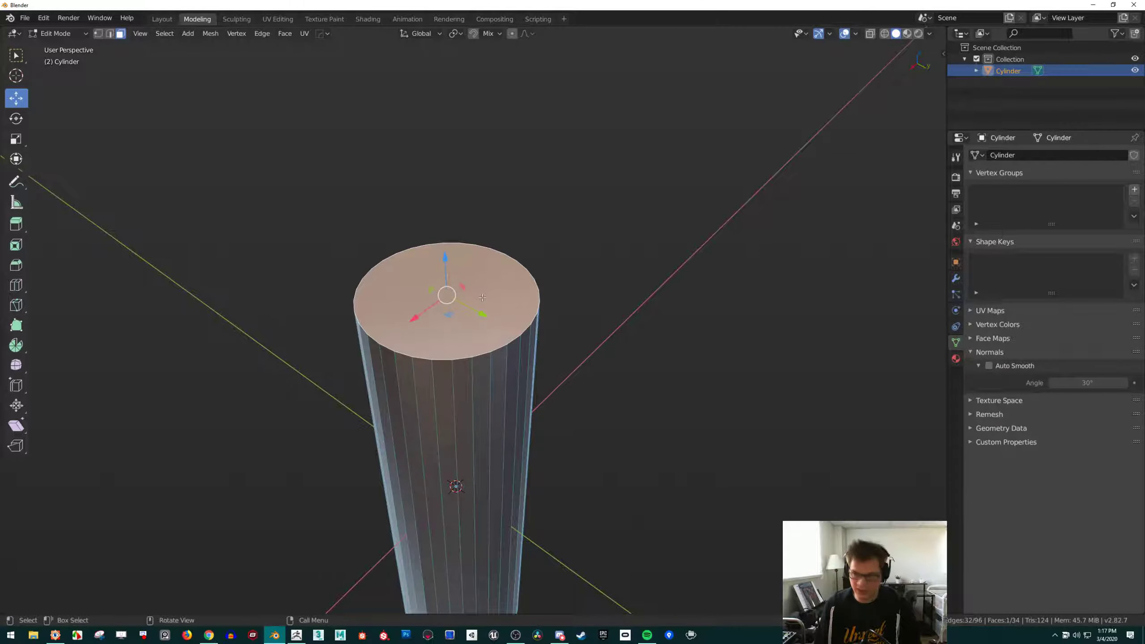
key("x")
left_click(474, 326)
Select the cylinder's open top edge loop and extrude it inward at about 0.77 scale to form a flat rim
key("2")
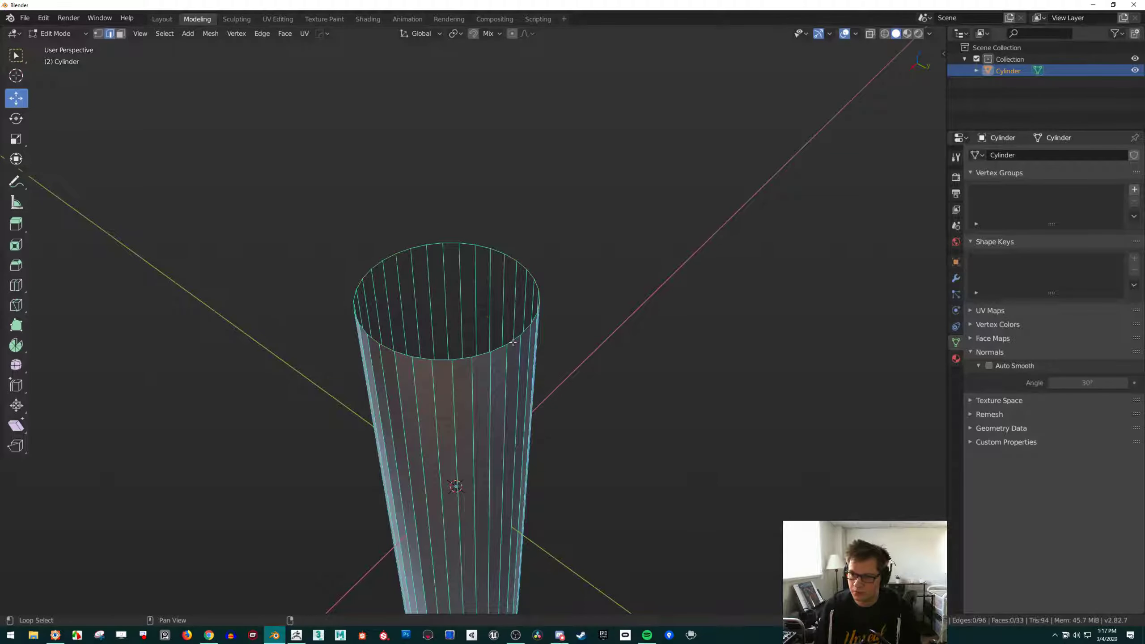
left_click(512, 343, "alt")
middle_click_drag(513, 342, 535, 329)
key("e")
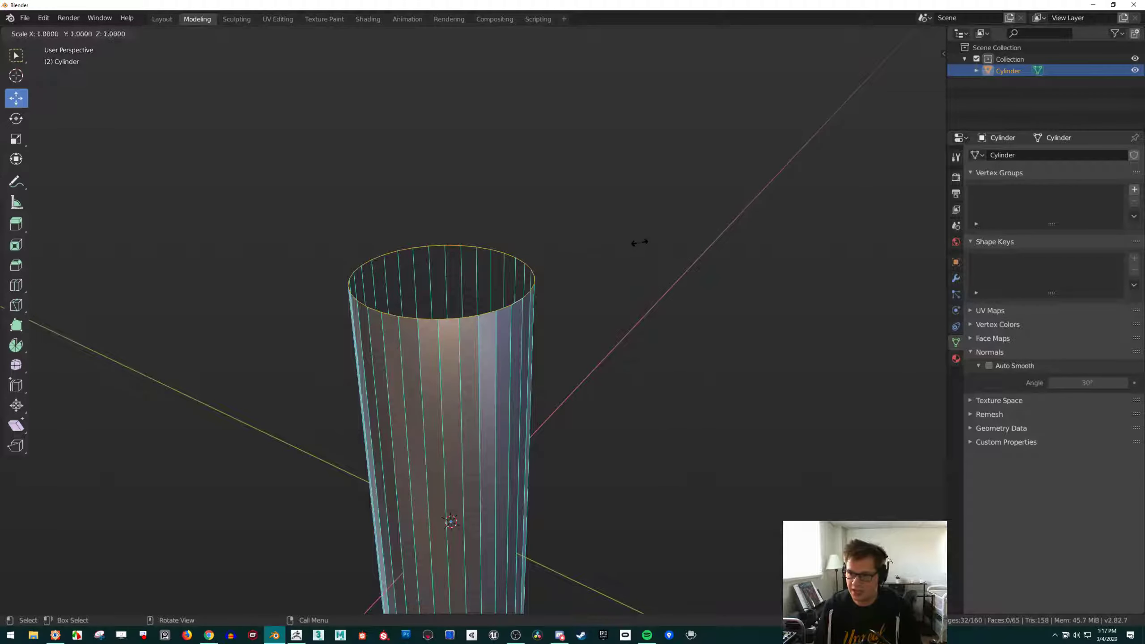
key("s")
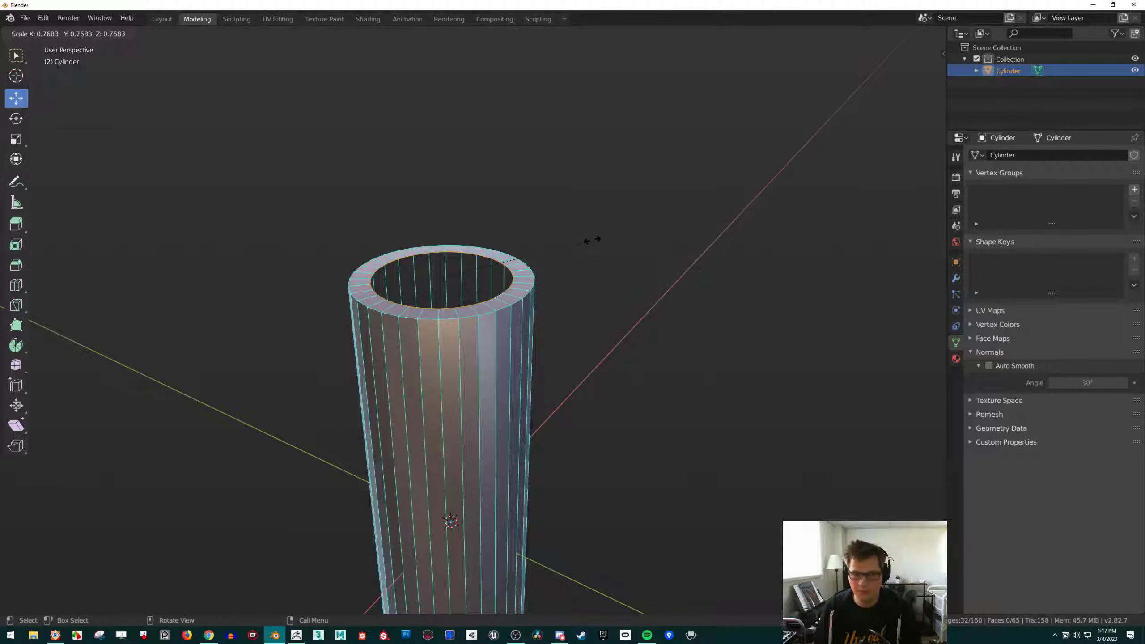
left_click(592, 240)
Extrude the rim's inner edge loop down about 0.0005 m along Z, and extrude it again inward at about 0.96 scale
middle_click_drag(607, 230, 600, 244)
key("e")
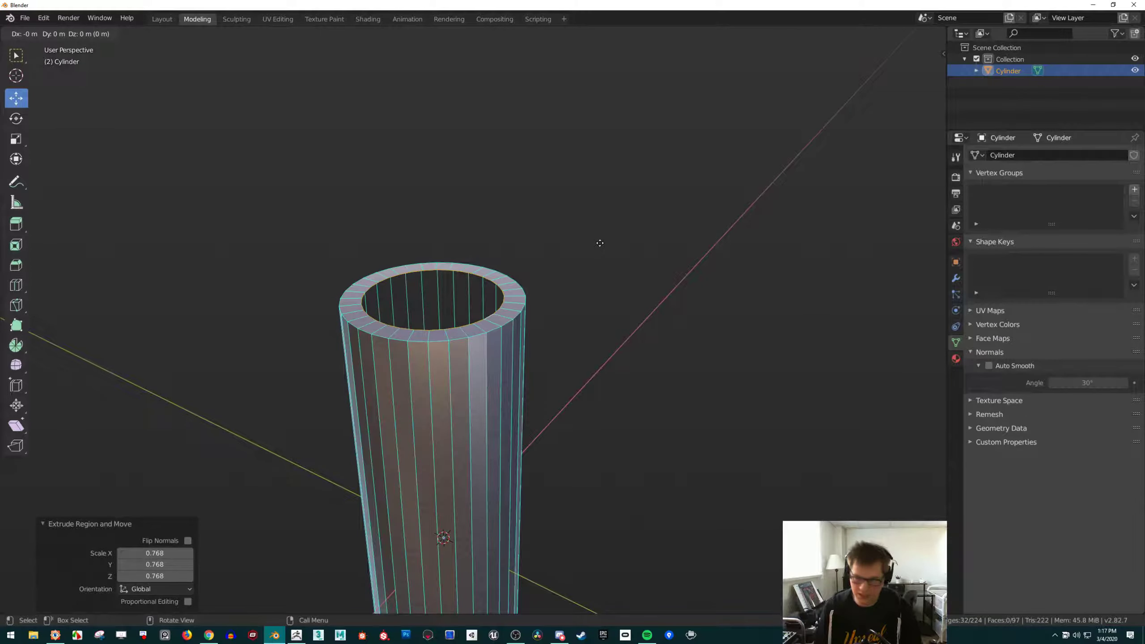
key("z")
left_click(602, 248)
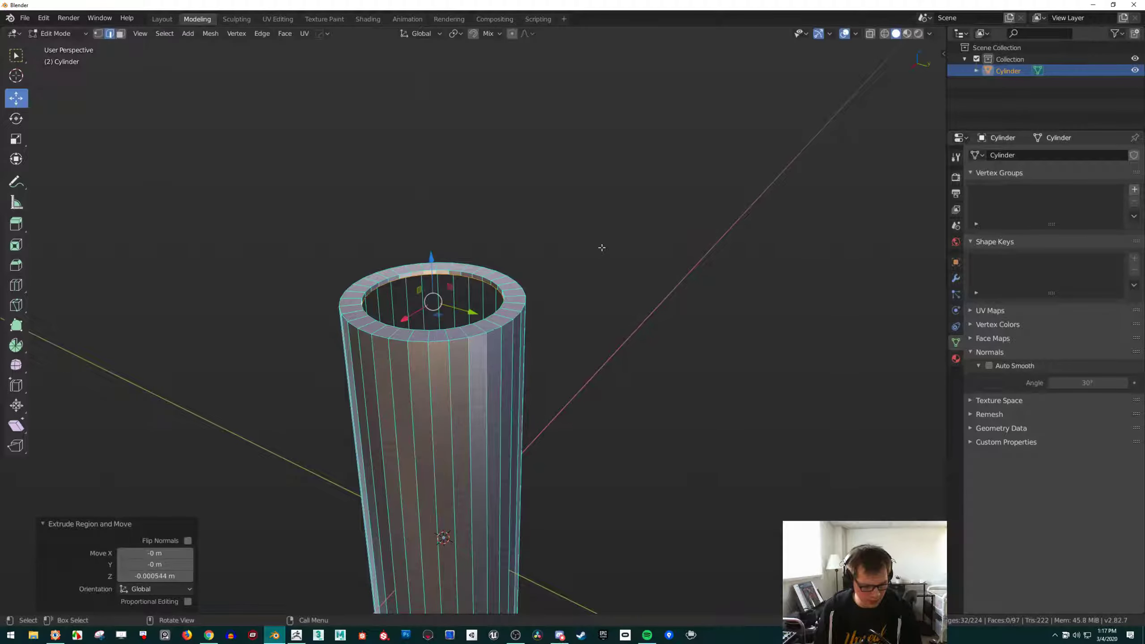
key("e")
key("s")
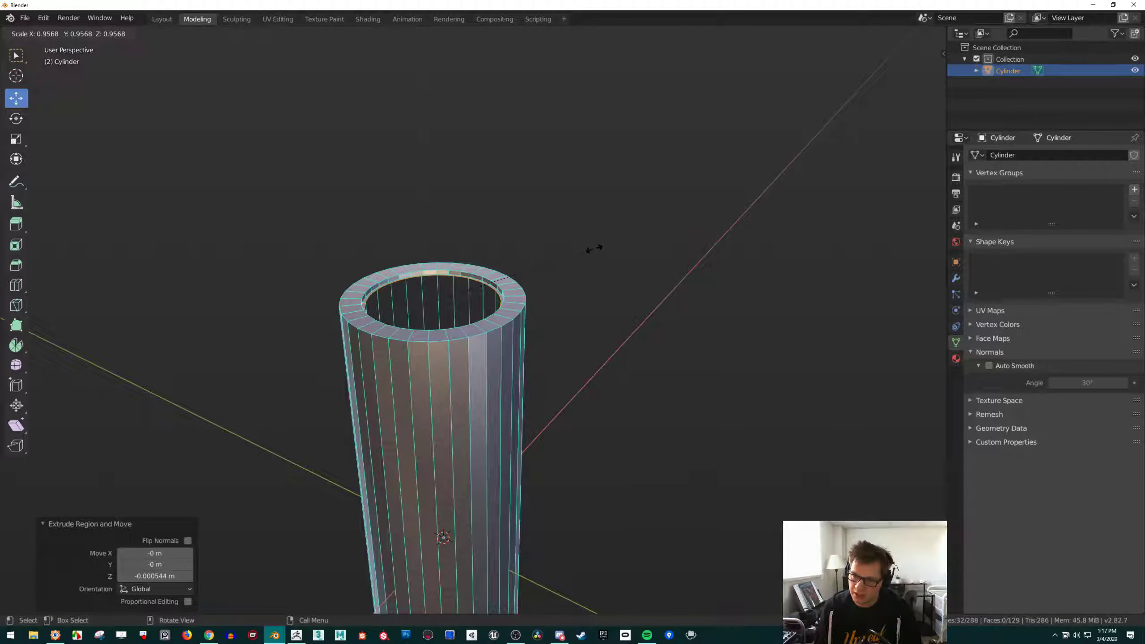
left_click(594, 249)
Extrude the innermost edge loop upward about 0.00076 m along Z to form the groove's inner wall
key("e")
key("e")
key("z")
left_click(594, 246)
scroll(519, 296, "up", 6)
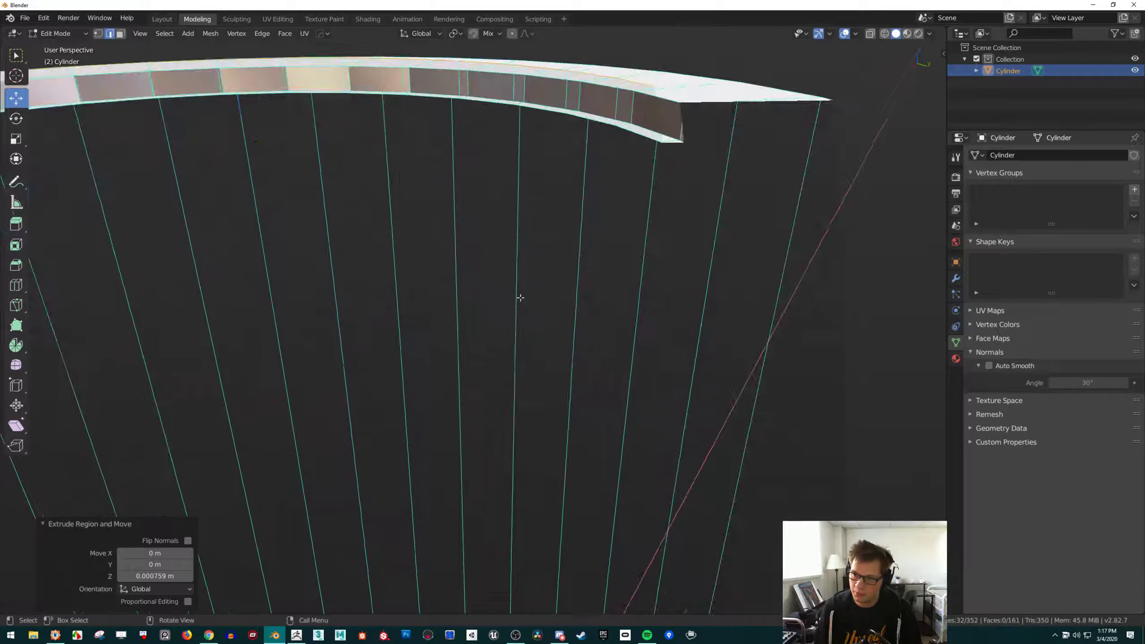
scroll(649, 304, "down", 6)
middle_click_drag(575, 258, 627, 210)
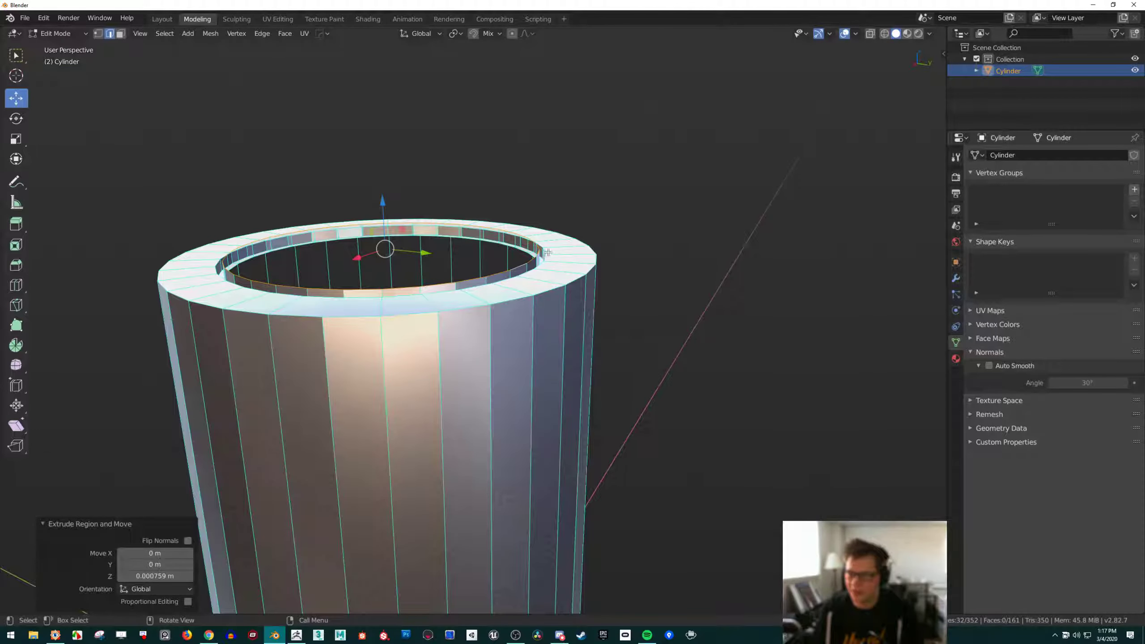
Enable snapping to Vertex only and lower the inner loop along Z to the height of the outer rim
scroll(555, 254, "up", 2)
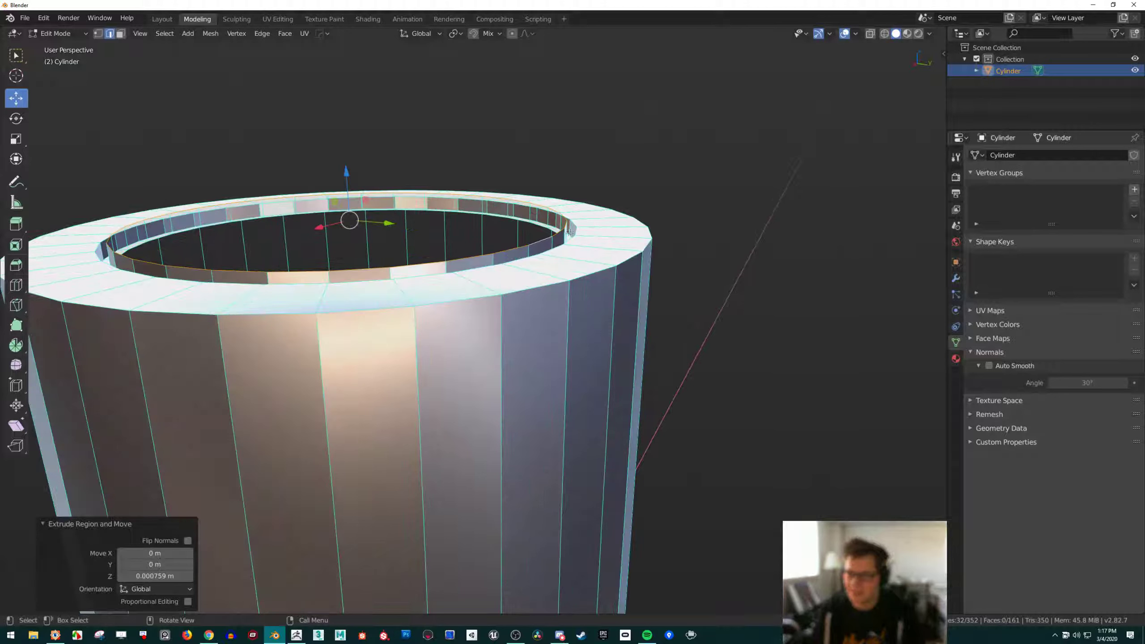
left_click(474, 35)
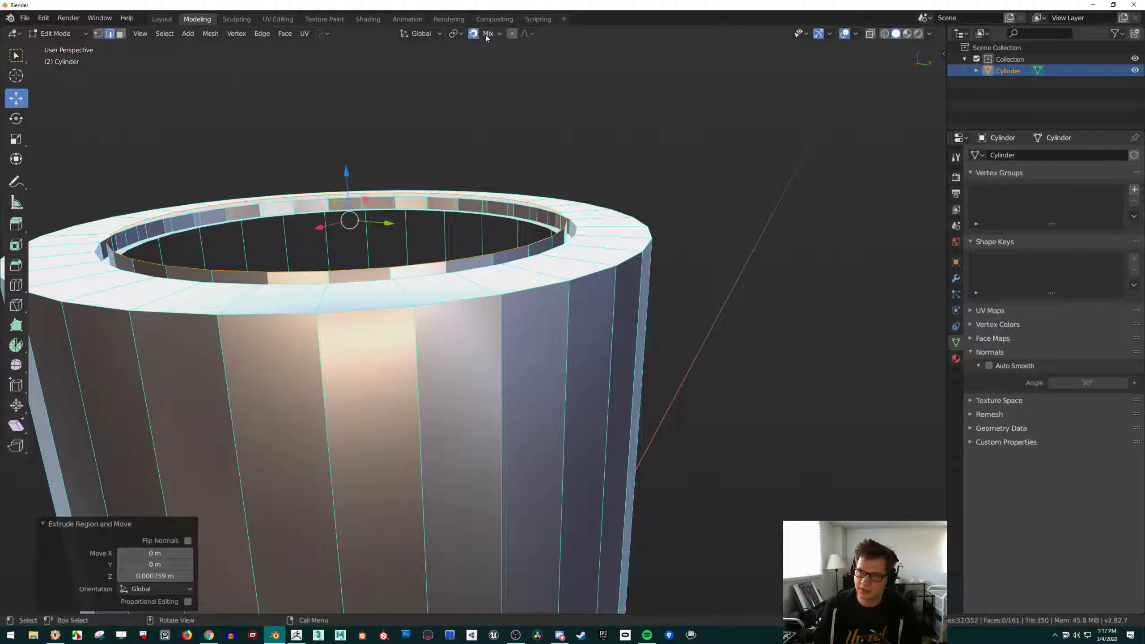
left_click(498, 34)
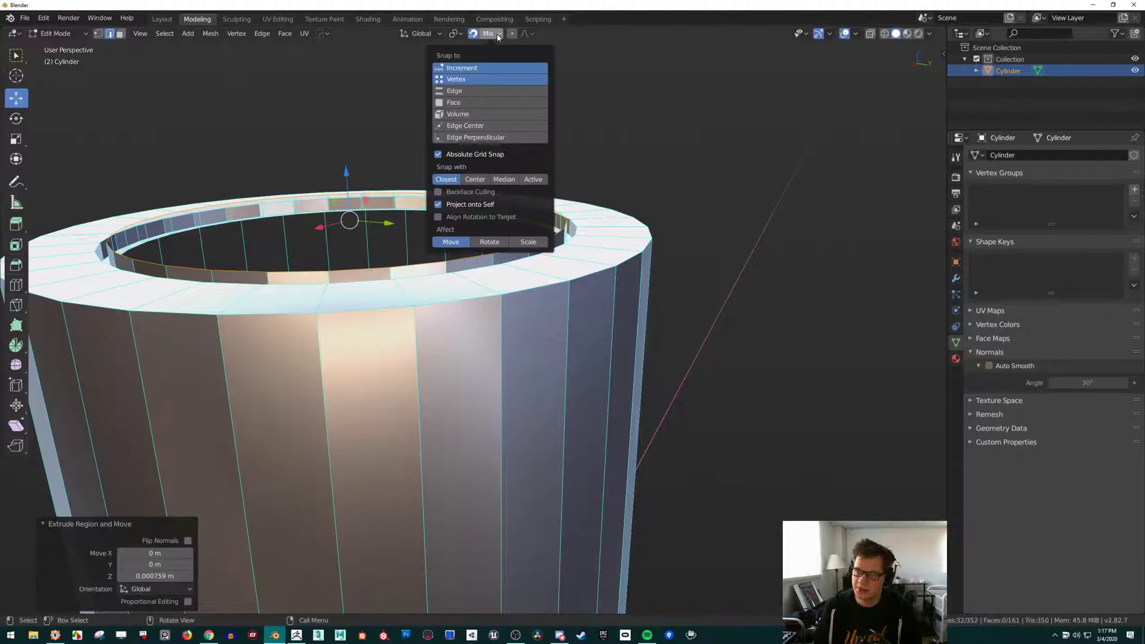
left_click(476, 79)
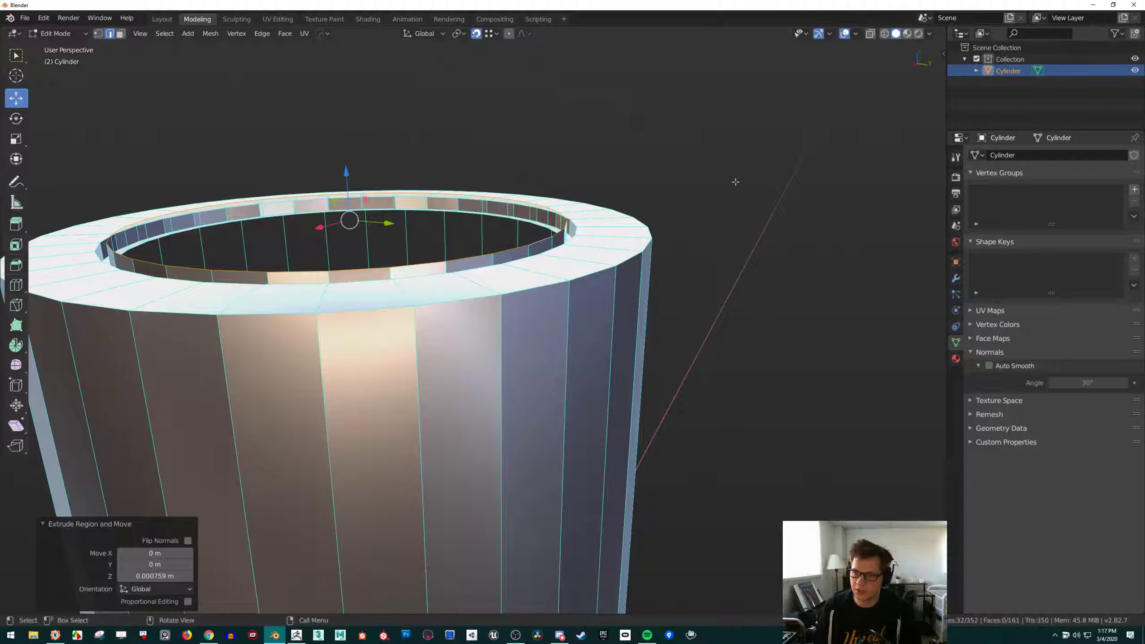
key("g")
key("z")
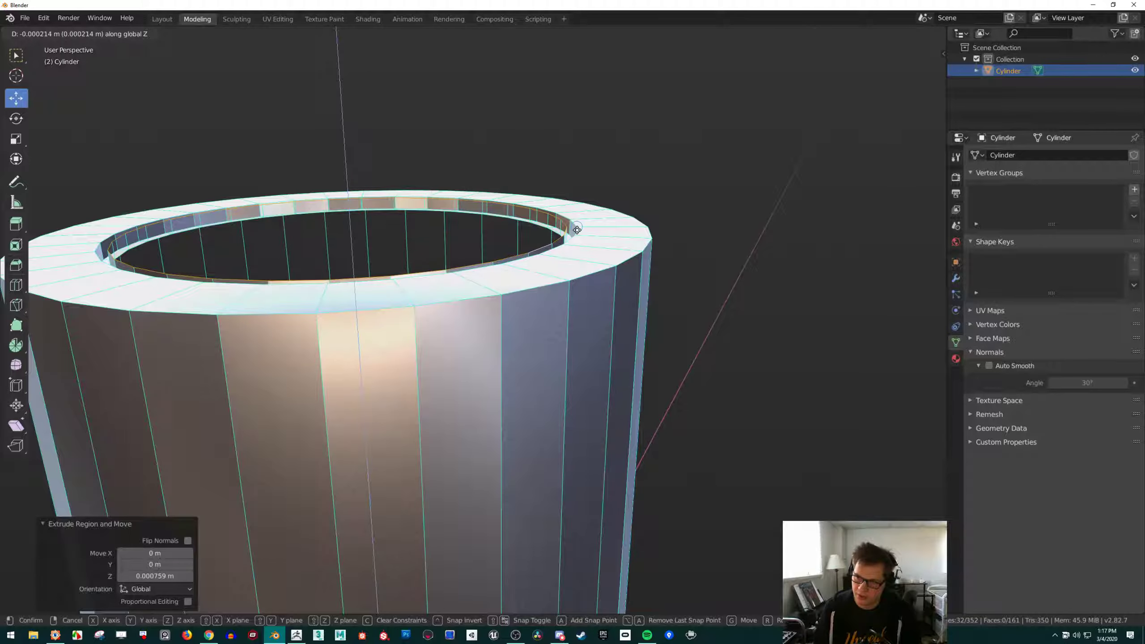
left_click(577, 230)
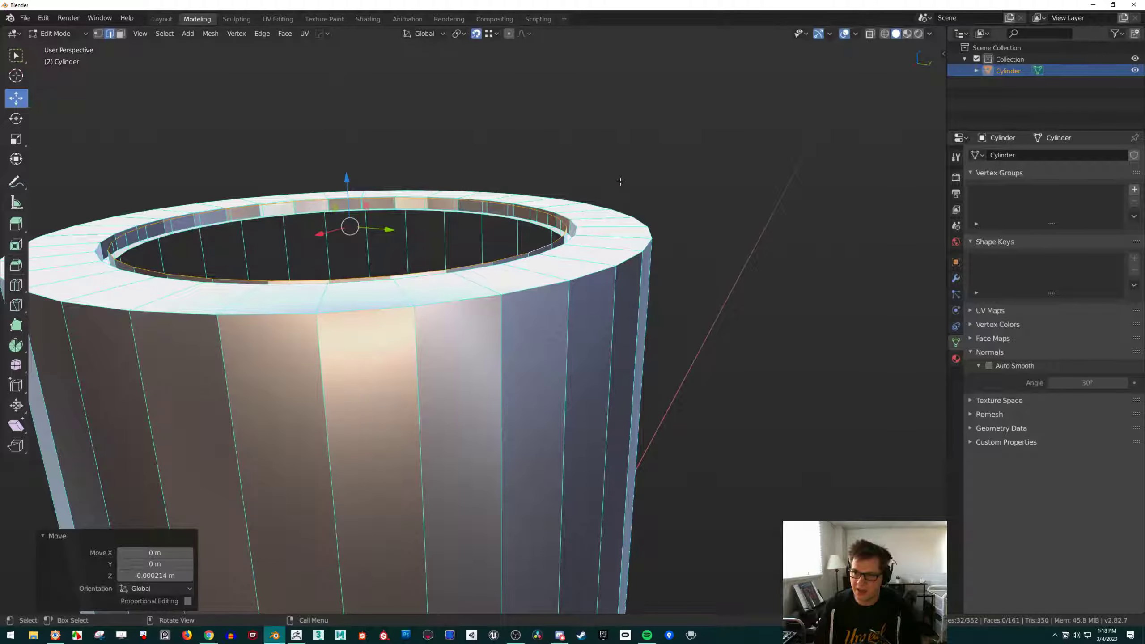
Fill the inner edge loop with a face and raise it about 0.00045 m along Z above the rim
key("f")
mouse_move(609, 172)
middle_mouse_down()
mouse_move(601, 145)
mouse_move(593, 172)
mouse_move(596, 158)
middle_mouse_up()
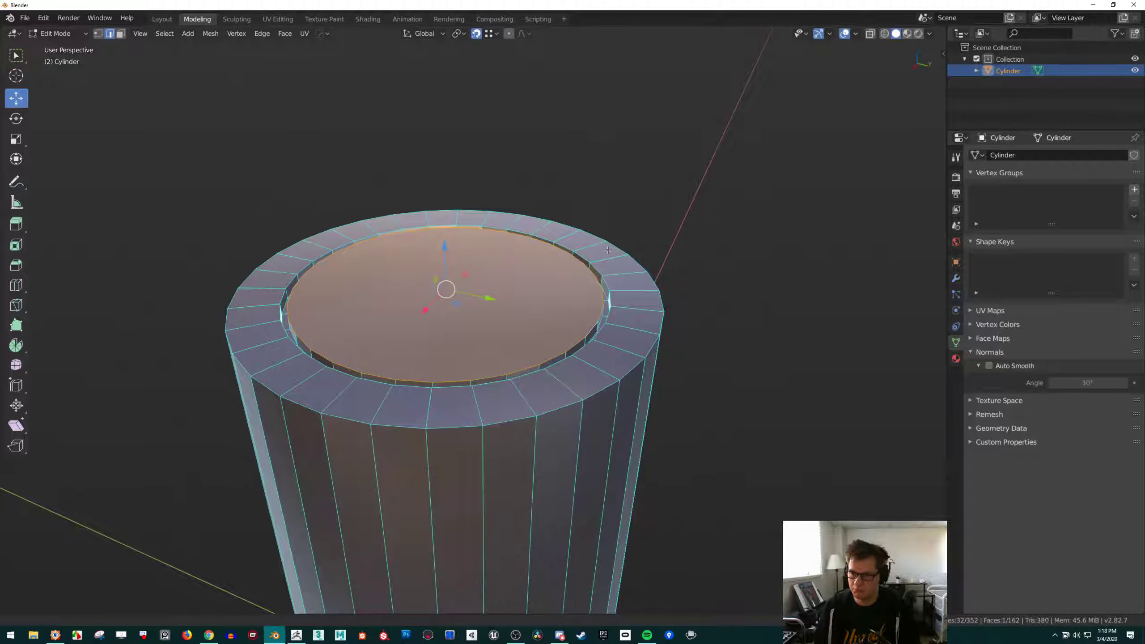
middle_click_drag(608, 250, 593, 235)
key("g")
key("z")
left_click(588, 201)
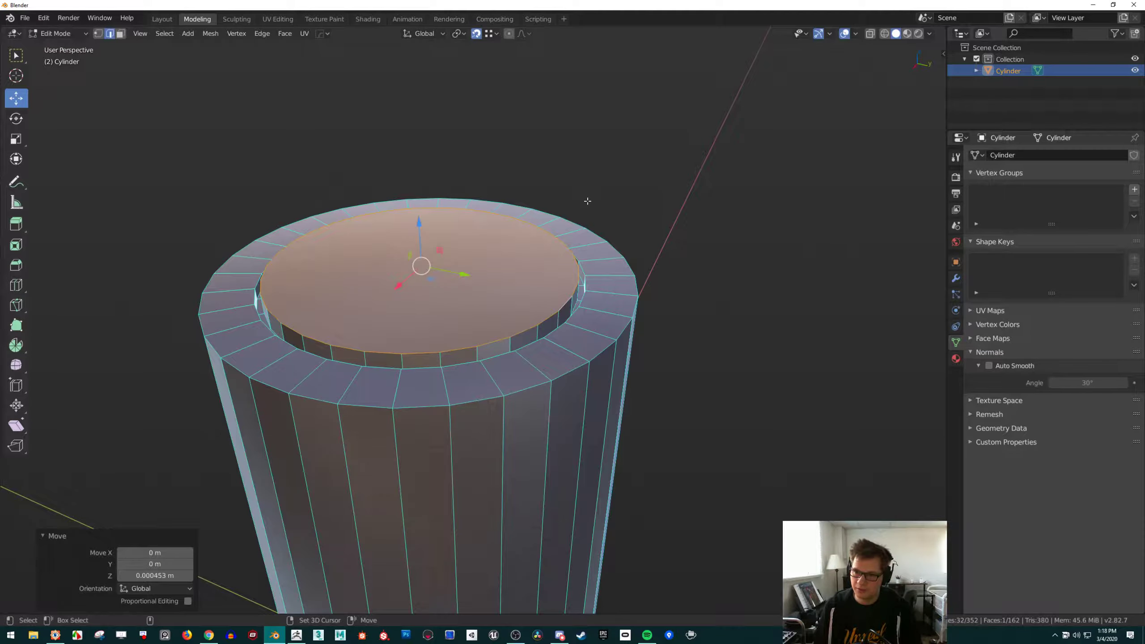
Return to Object Mode and examine the cylinder's overall shape with its raised top disc
scroll(637, 239, "down", 2)
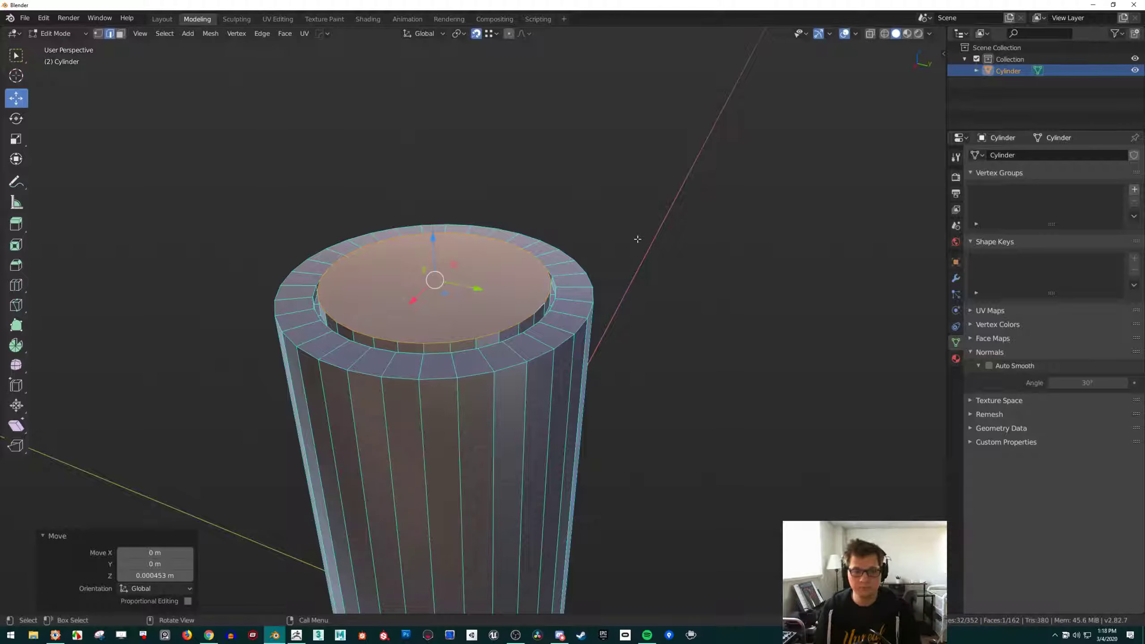
scroll(637, 238, "down", 2)
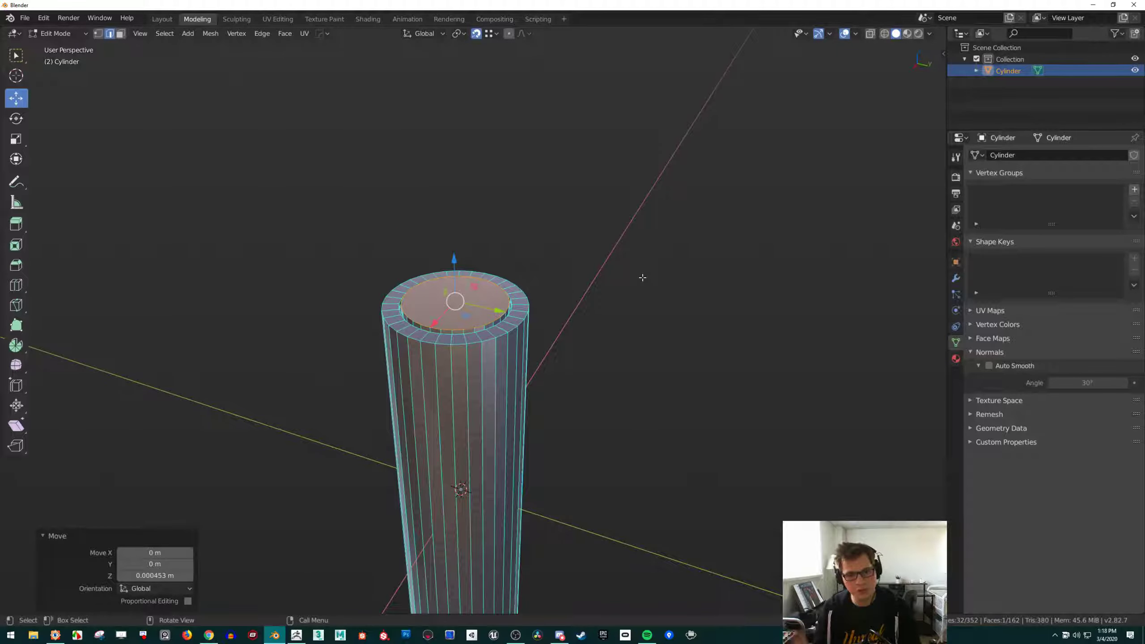
middle_click_drag(588, 344, 583, 235, "shift")
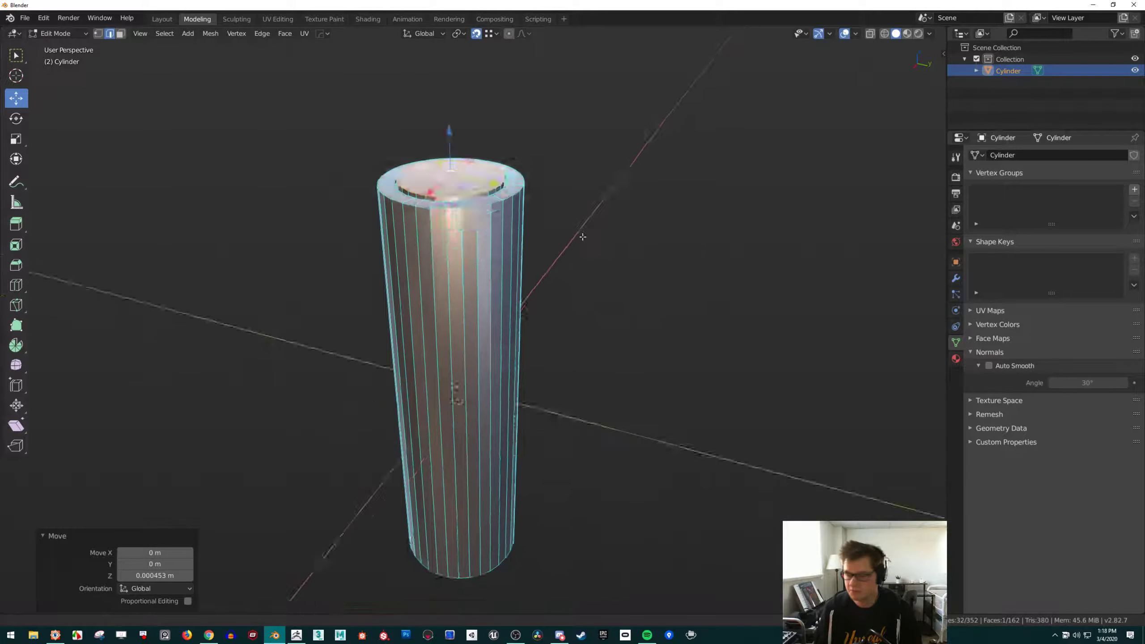
scroll(583, 235, "down", 4)
key("Tab")
mouse_move(548, 346)
middle_mouse_down()
mouse_move(535, 322)
mouse_move(545, 248)
mouse_move(527, 353)
middle_mouse_up()
scroll(392, 297, "up", 4)
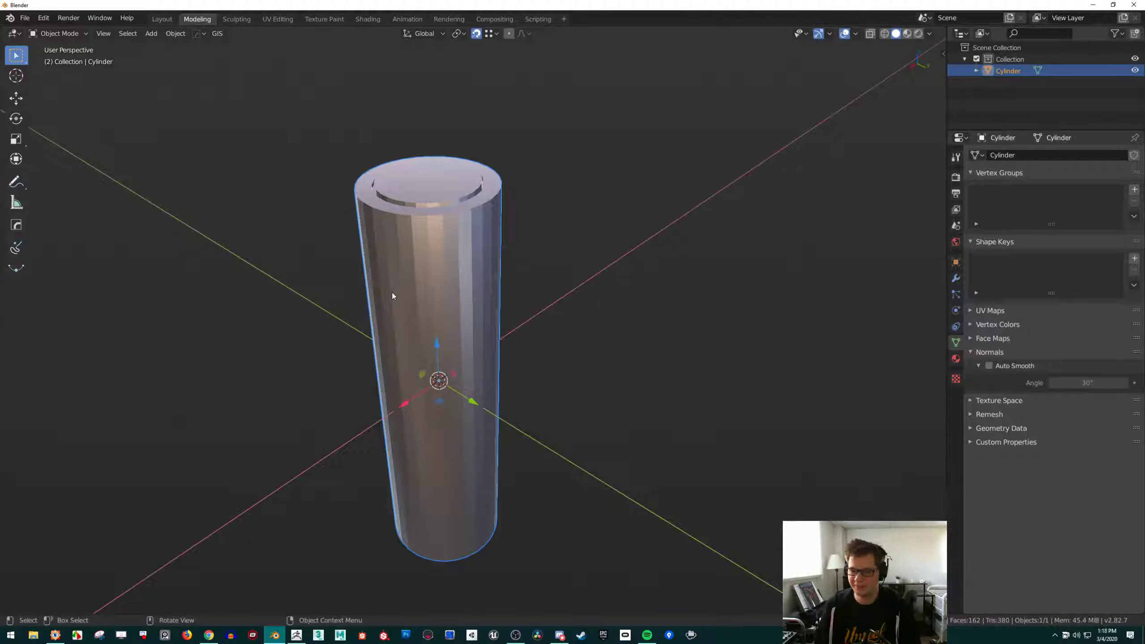
Enter Edit Mode with face selection and examine the cylinder's bottom cap, selecting its face
key("Tab")
middle_click_drag(392, 290, 462, 446)
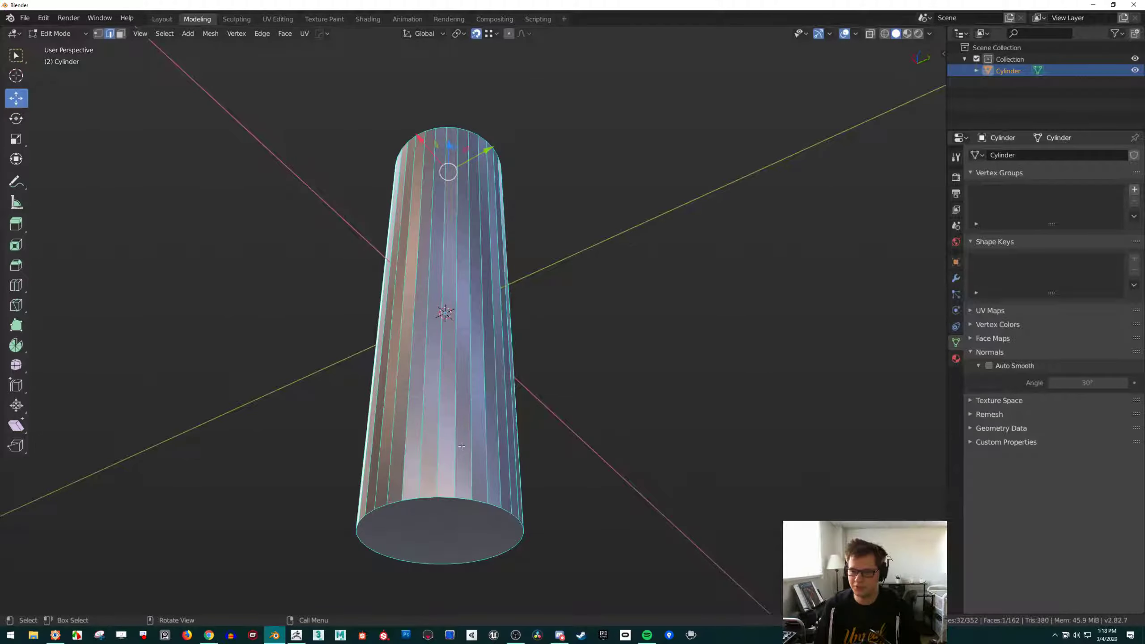
scroll(434, 507, "down", 1)
key("3")
left_click(435, 499)
middle_click_drag(435, 499, 464, 387, "shift")
scroll(554, 359, "up", 3)
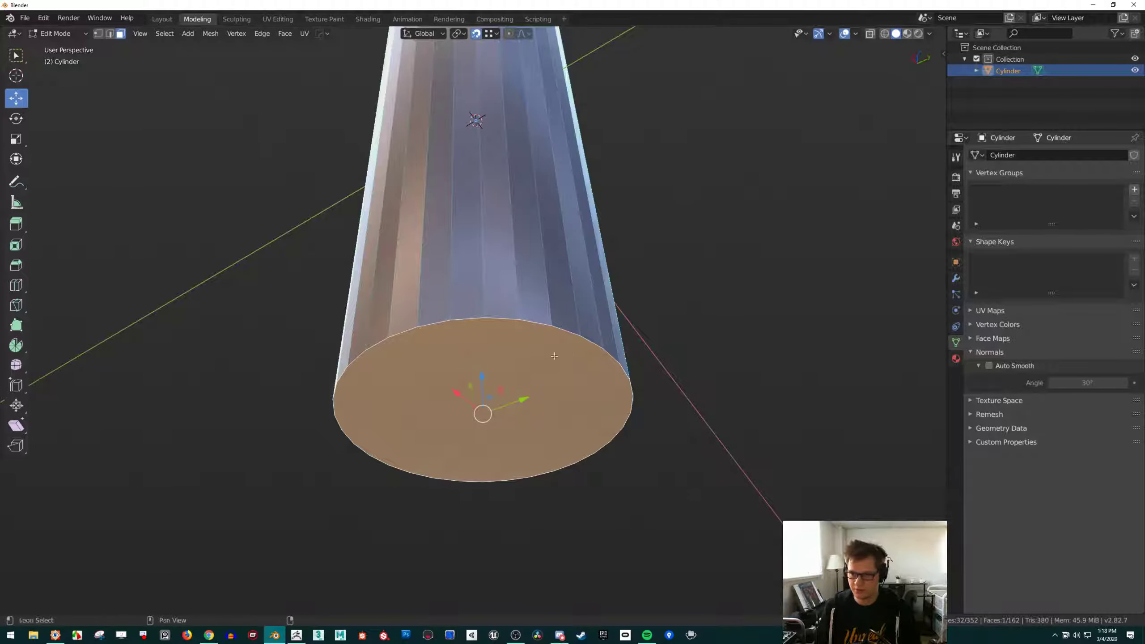
middle_click_drag(554, 358, 440, 220, "shift")
scroll(548, 318, "down", 5)
Select the raised disc's face on top of the cylinder and inset it by about 0.00275 m
left_click(433, 231)
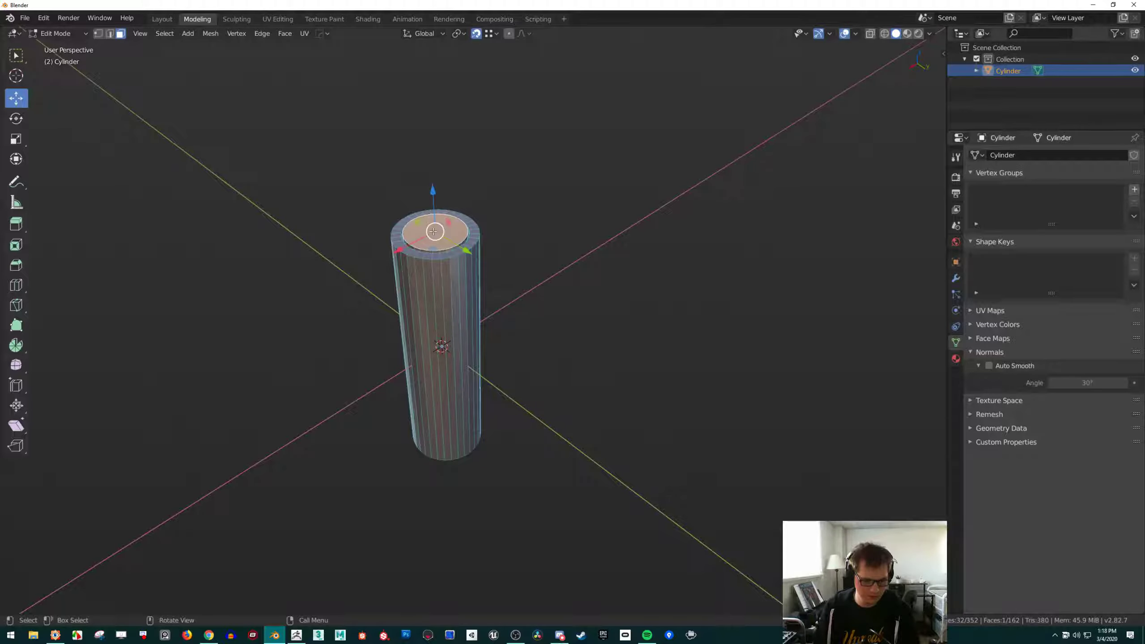
scroll(462, 177, "up", 4)
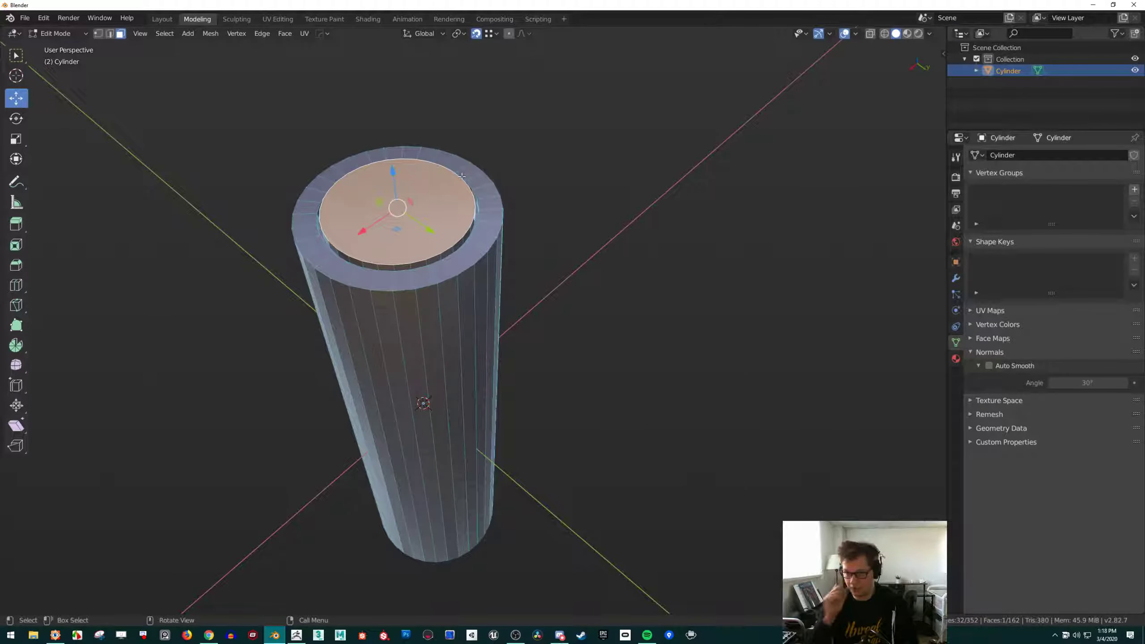
middle_click_drag(519, 129, 523, 161)
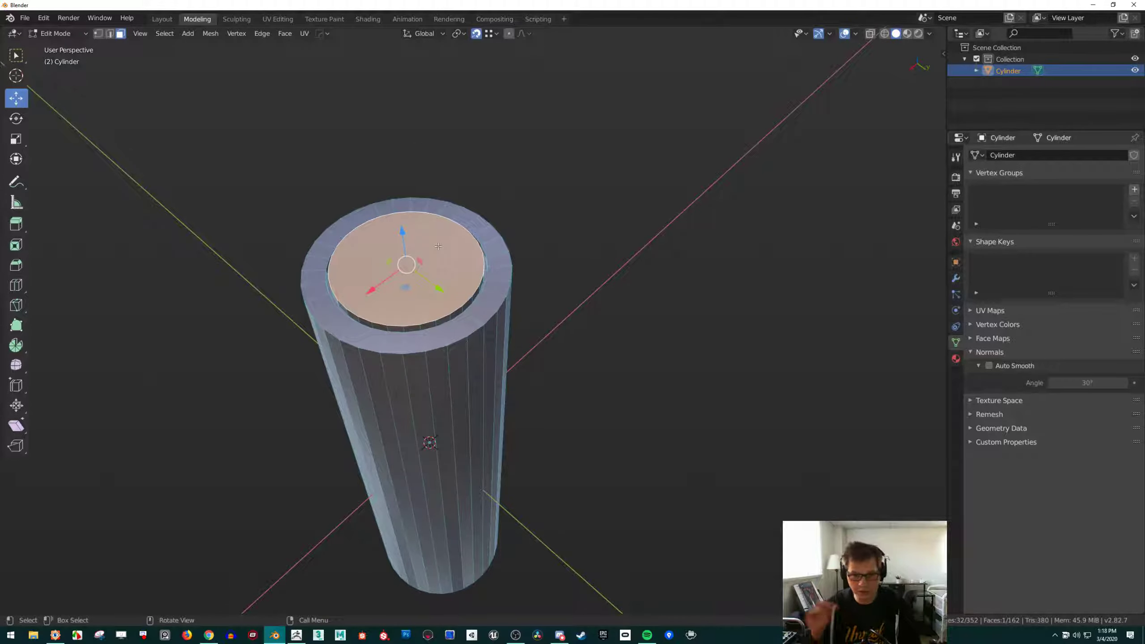
key("i")
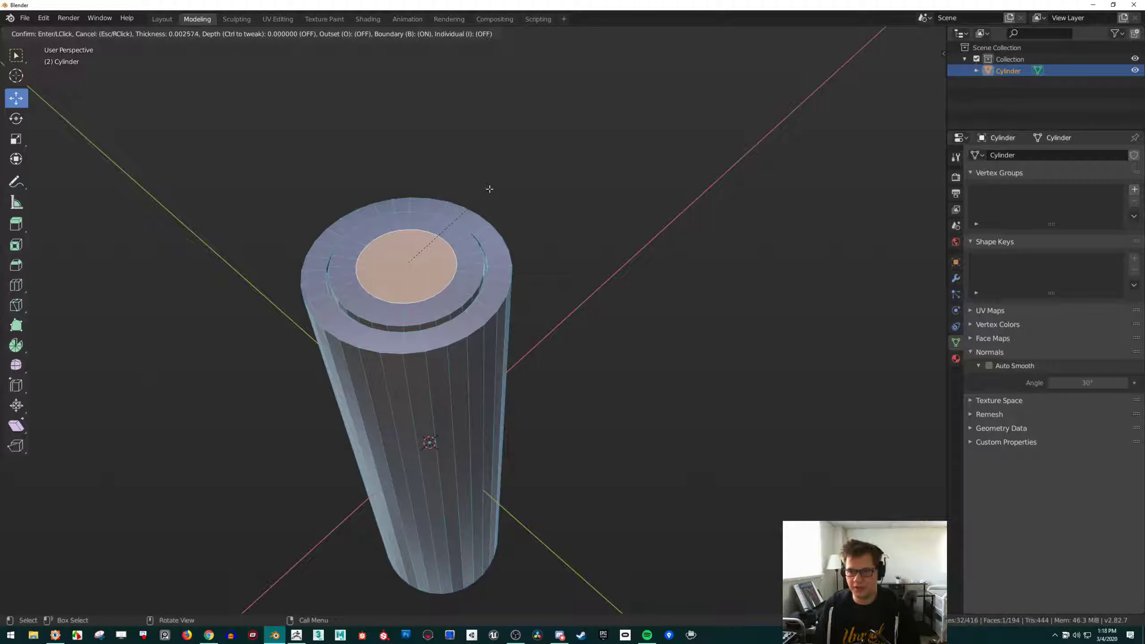
left_click(492, 189)
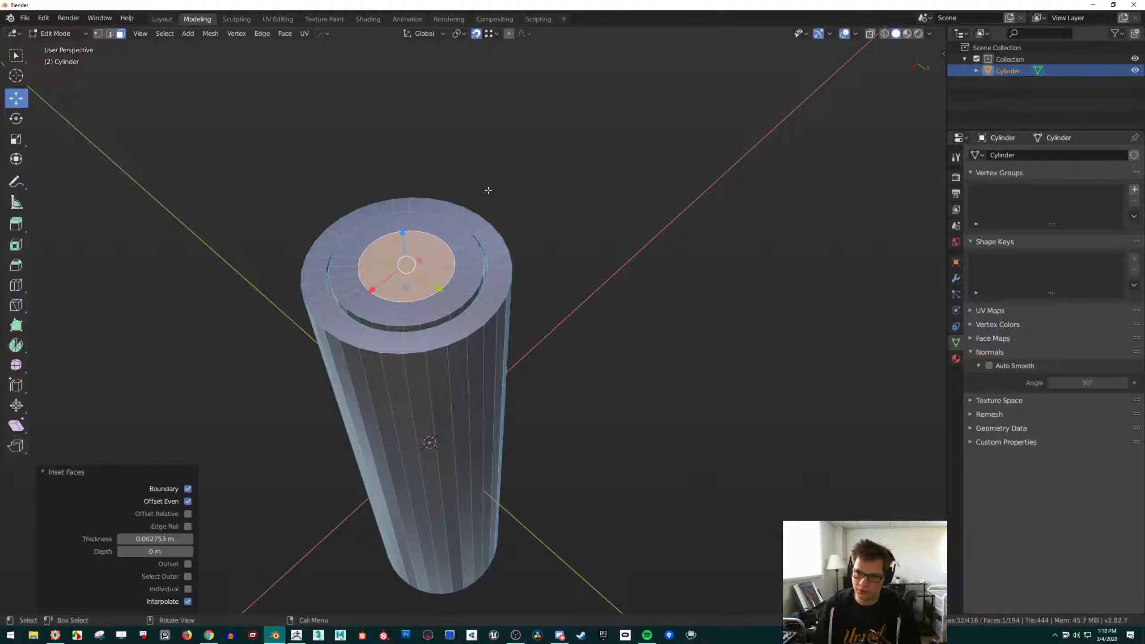
Extrude the inset top face upward along its normal to form a raised central contact
scroll(387, 265, "up", 5)
middle_click_drag(387, 266, 504, 235)
key("KP_Decimal")
scroll(424, 261, "down", 6)
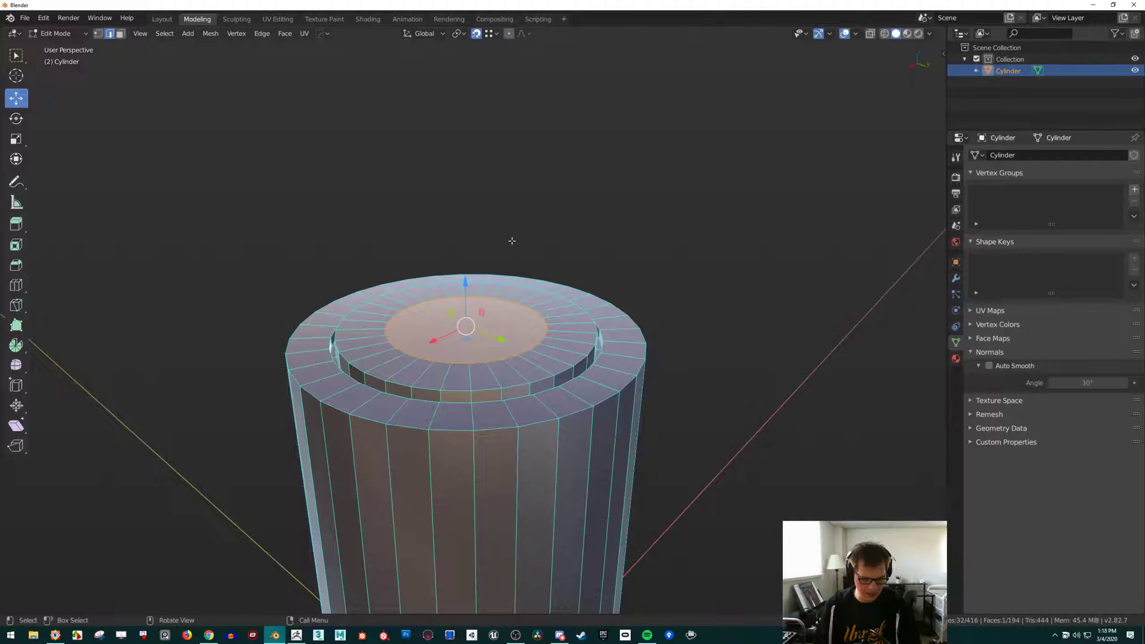
key("e")
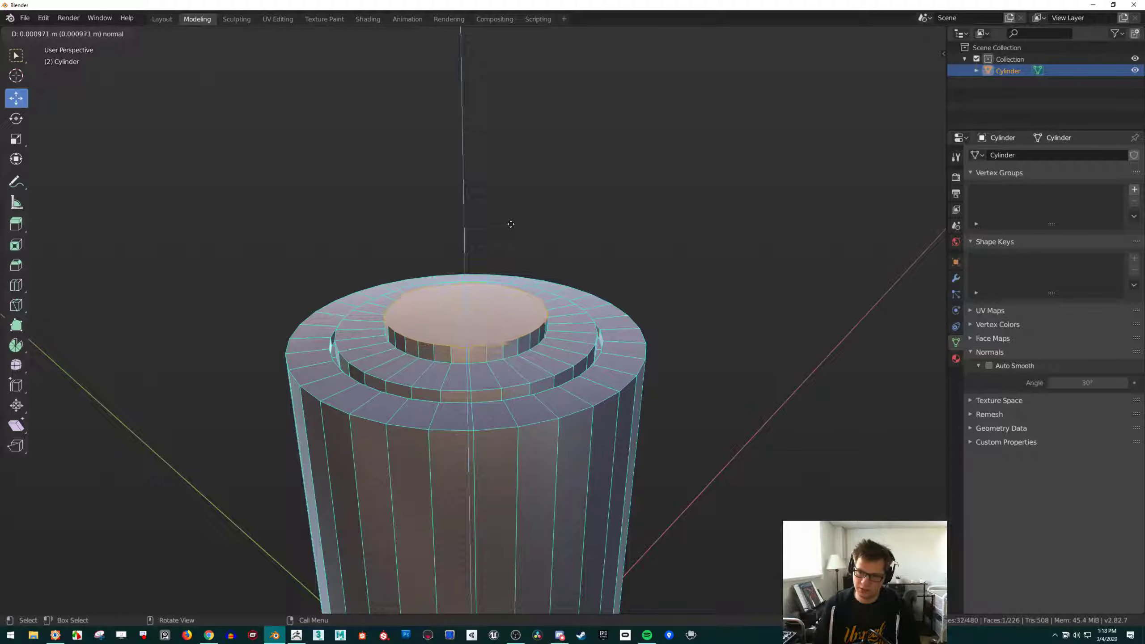
left_click(525, 200)
Return to Object Mode and apply Shade Smooth to the cylinder
key("Tab")
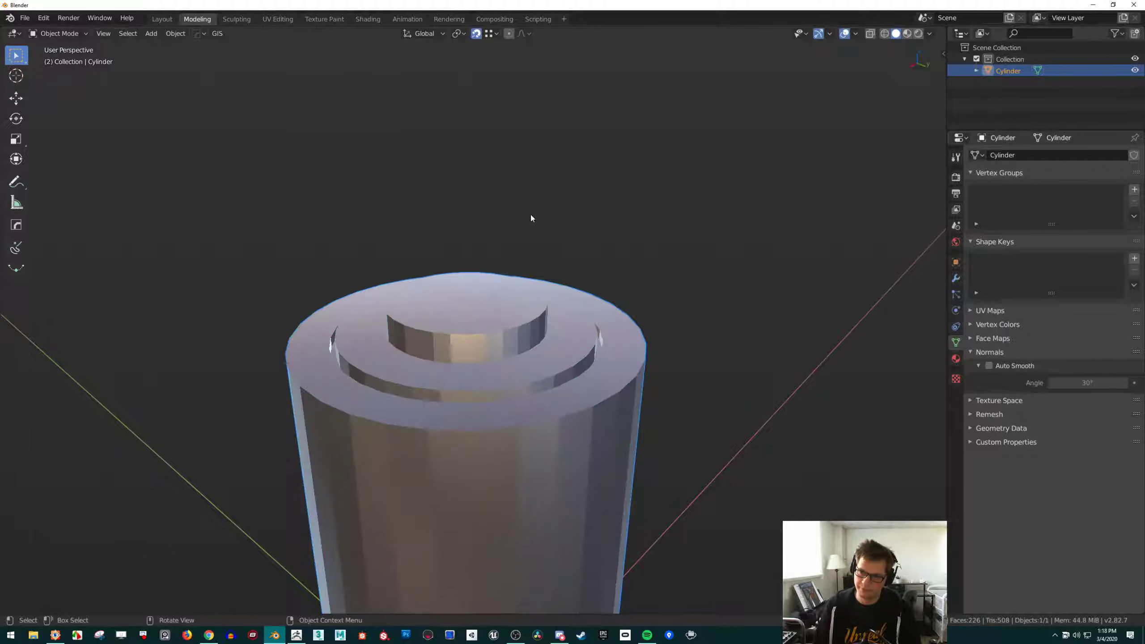
scroll(535, 216, "down", 4)
middle_click_drag(475, 216, 493, 240)
scroll(493, 244, "down", 3)
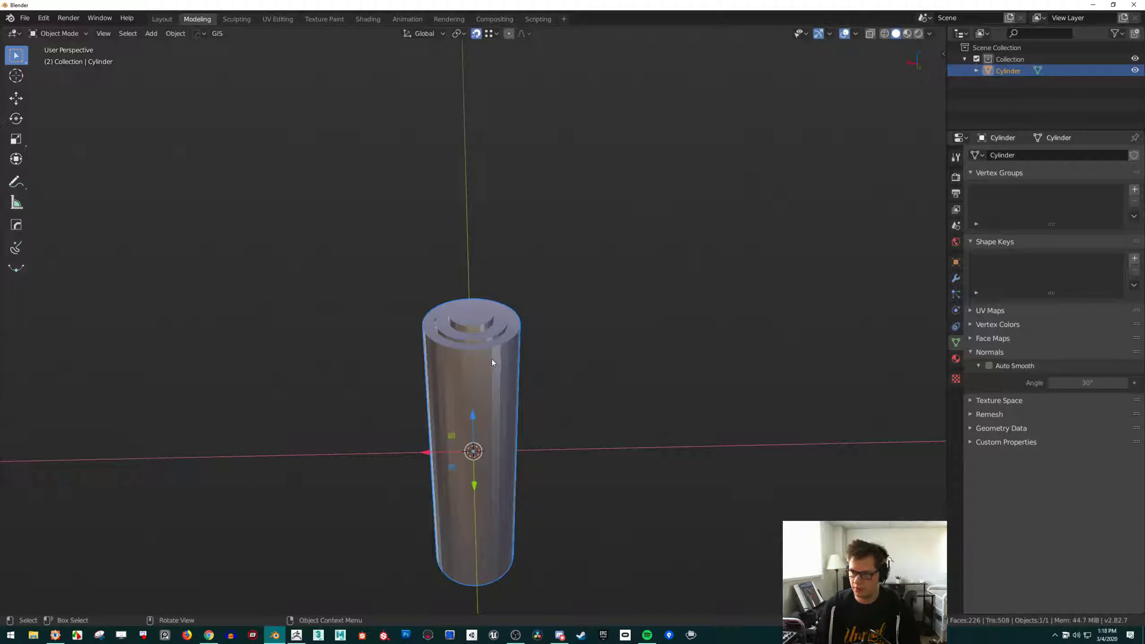
right_click(495, 361)
left_click(494, 360)
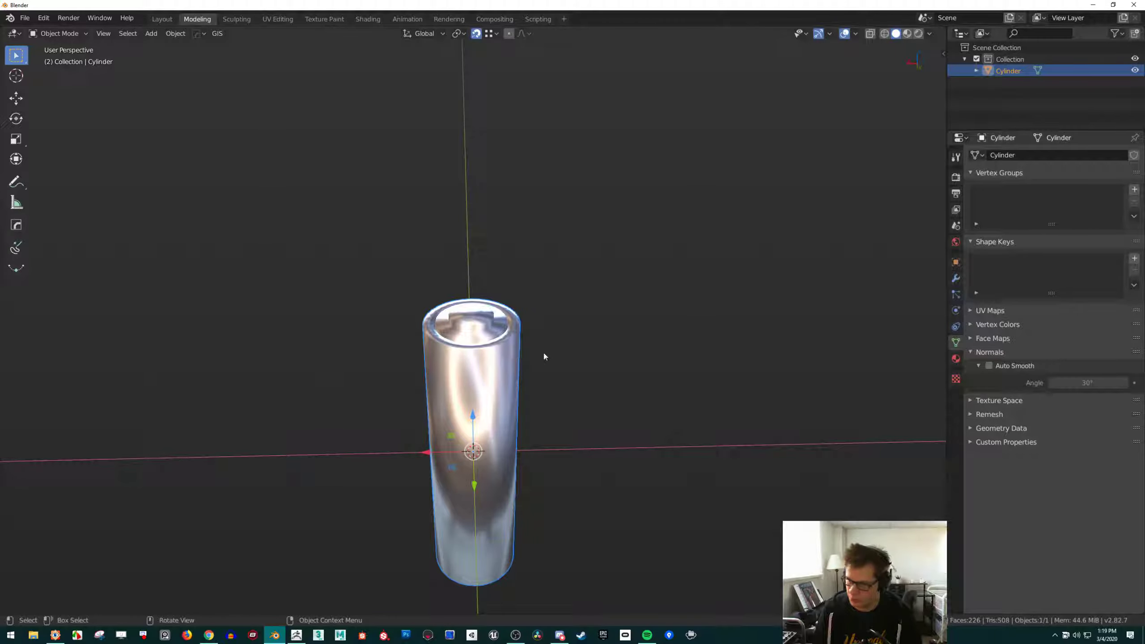
Enable Auto Smooth at 30° for the cylinder's normals
left_click(987, 366)
mouse_move(342, 380)
middle_mouse_down()
mouse_move(359, 387)
mouse_move(384, 355)
mouse_move(355, 440)
mouse_move(394, 377)
mouse_move(429, 412)
mouse_move(425, 328)
mouse_move(425, 366)
mouse_move(437, 314)
middle_mouse_up()
scroll(438, 325, "up", 2)
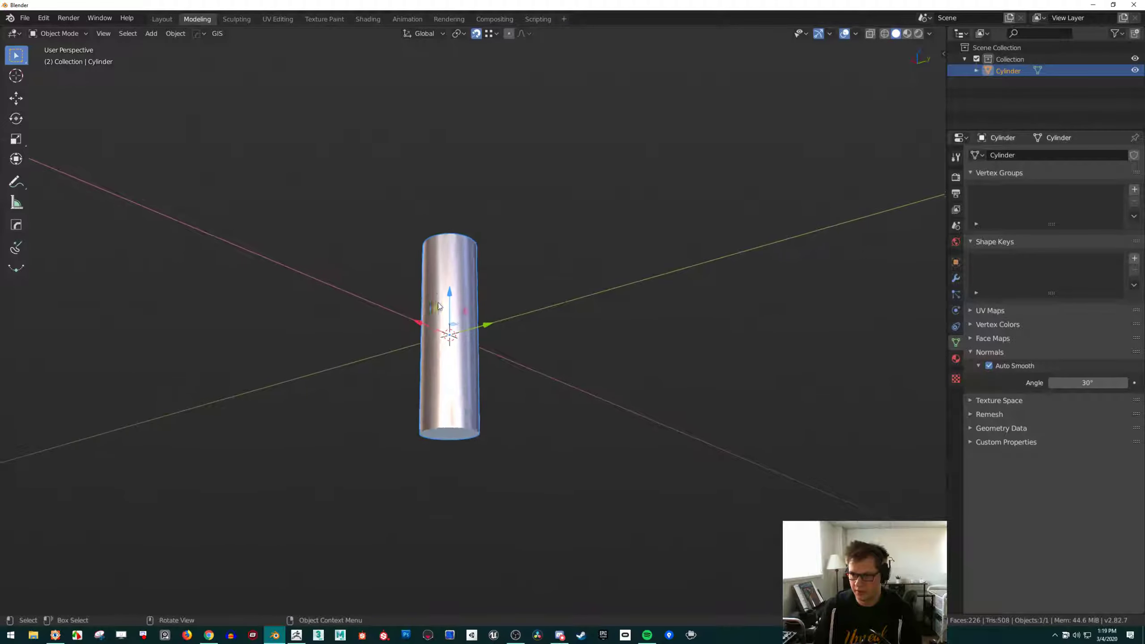
Enter Edit Mode with face selection and select the cylinder's bottom cap face
key("Tab")
middle_click_drag(447, 399, 453, 345, "shift")
middle_click_drag(453, 345, 474, 280)
key("3")
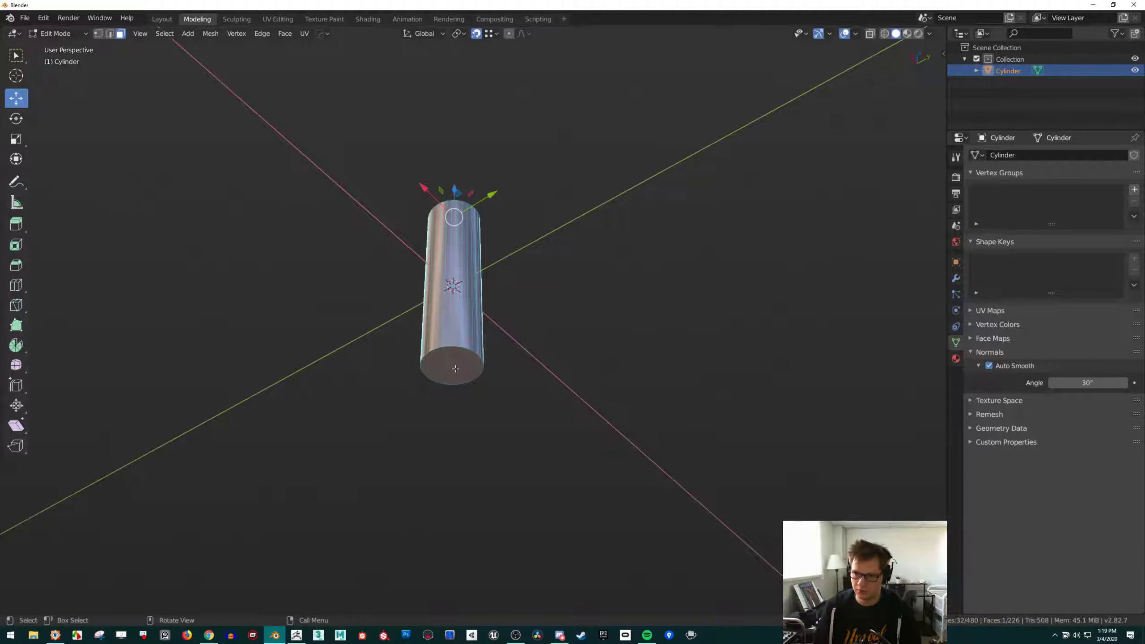
left_click(456, 369)
scroll(497, 335, "up", 4)
mouse_move(458, 370)
middle_mouse_down("shift")
mouse_move(469, 339)
mouse_move(517, 332)
mouse_move(459, 355)
middle_mouse_up("shift")
Inset the bottom cap face by about 0.00214 m, and inset the inner face again by about 0.0005 m
key("i")
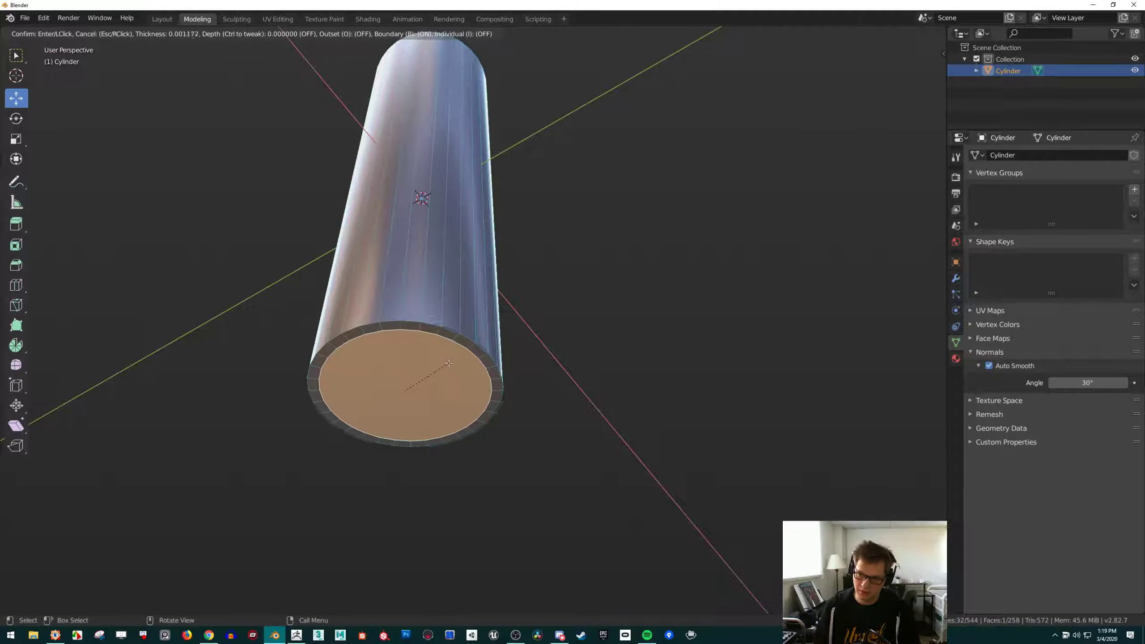
left_click(440, 365)
middle_click_drag(477, 356, 477, 341)
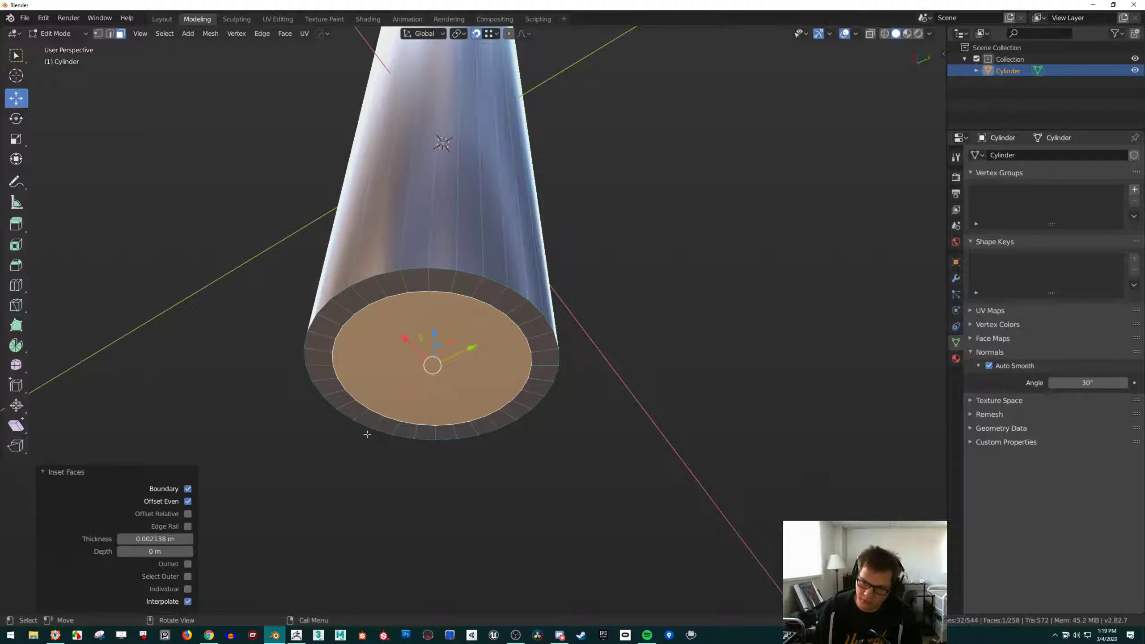
scroll(478, 390, "up", 4)
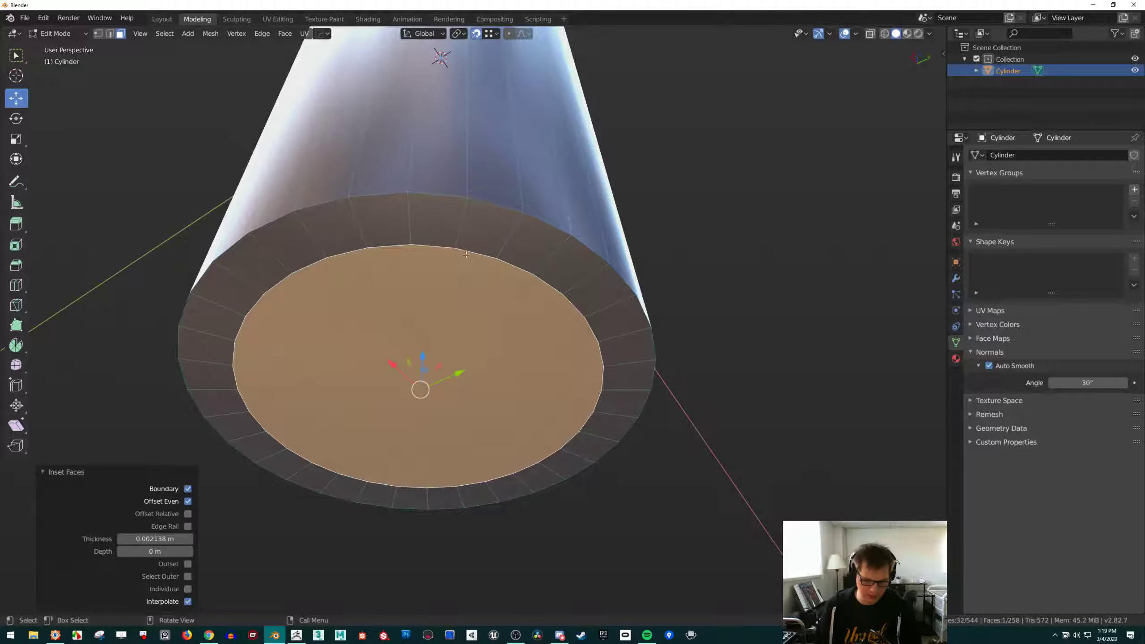
key("i")
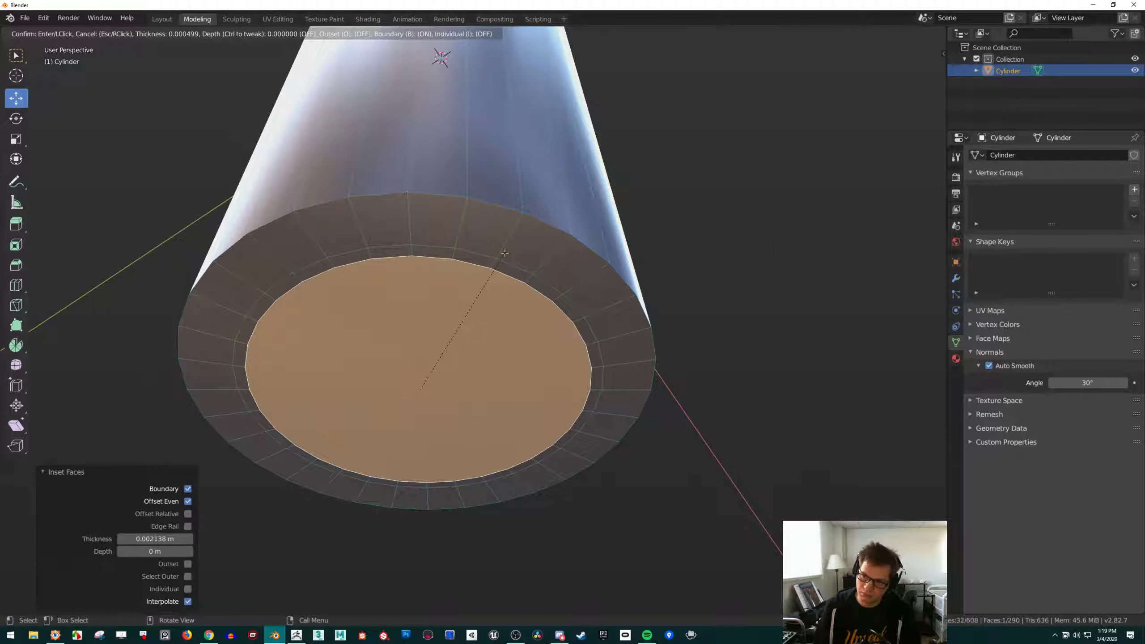
left_click(487, 266)
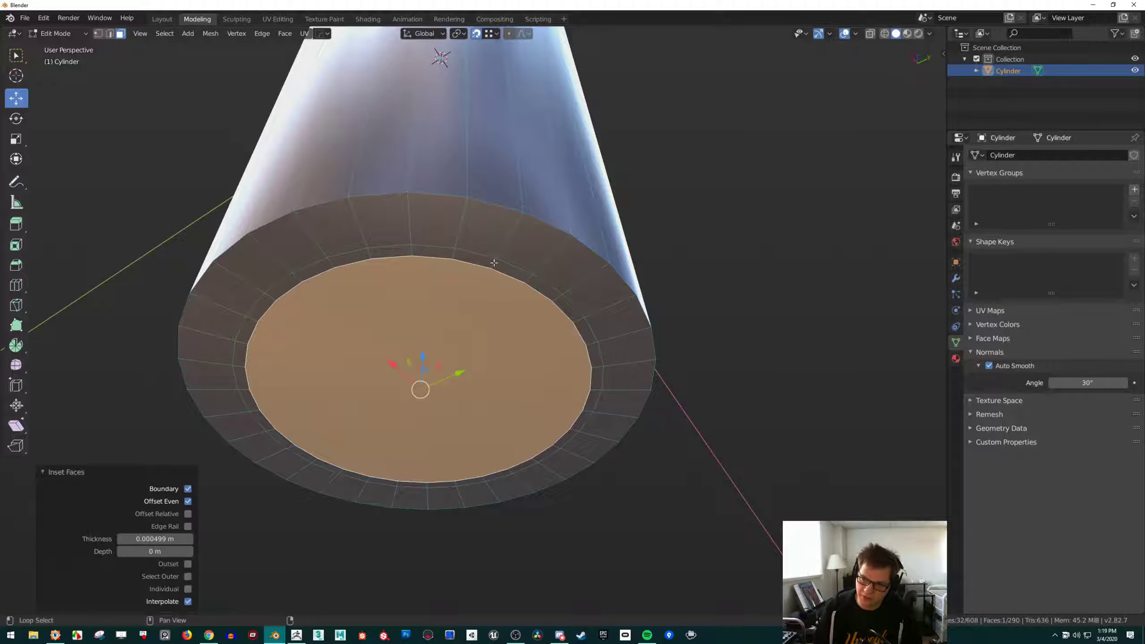
Select the narrow loop of faces between the two insets on the cylinder's bottom cap
left_click(485, 262, "alt")
left_click(496, 267, "alt")
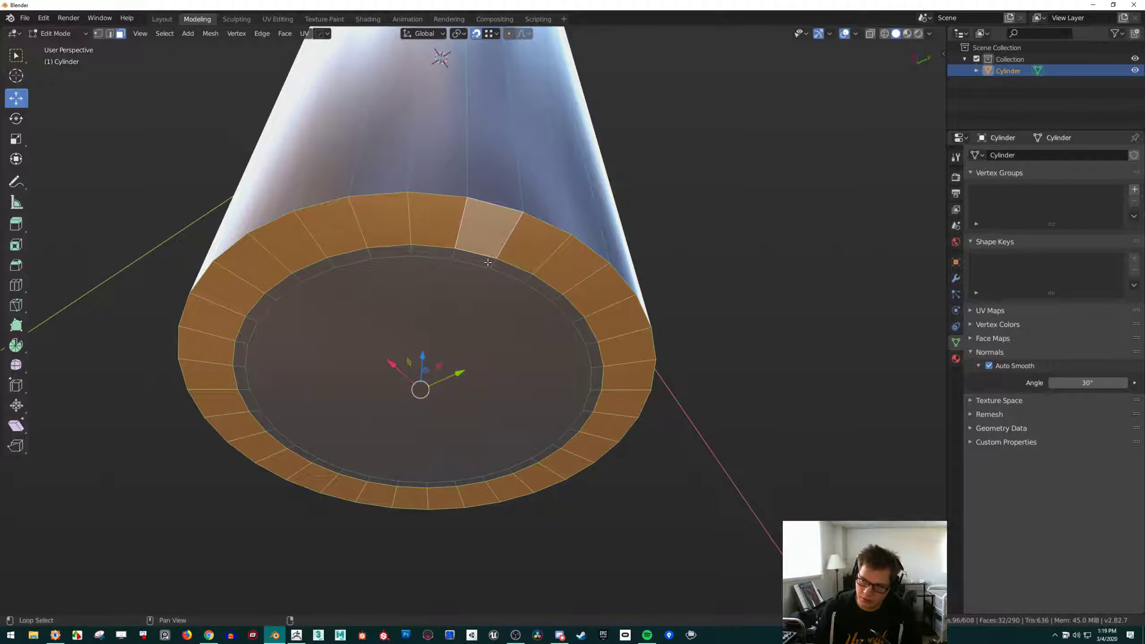
left_click(497, 267, "alt")
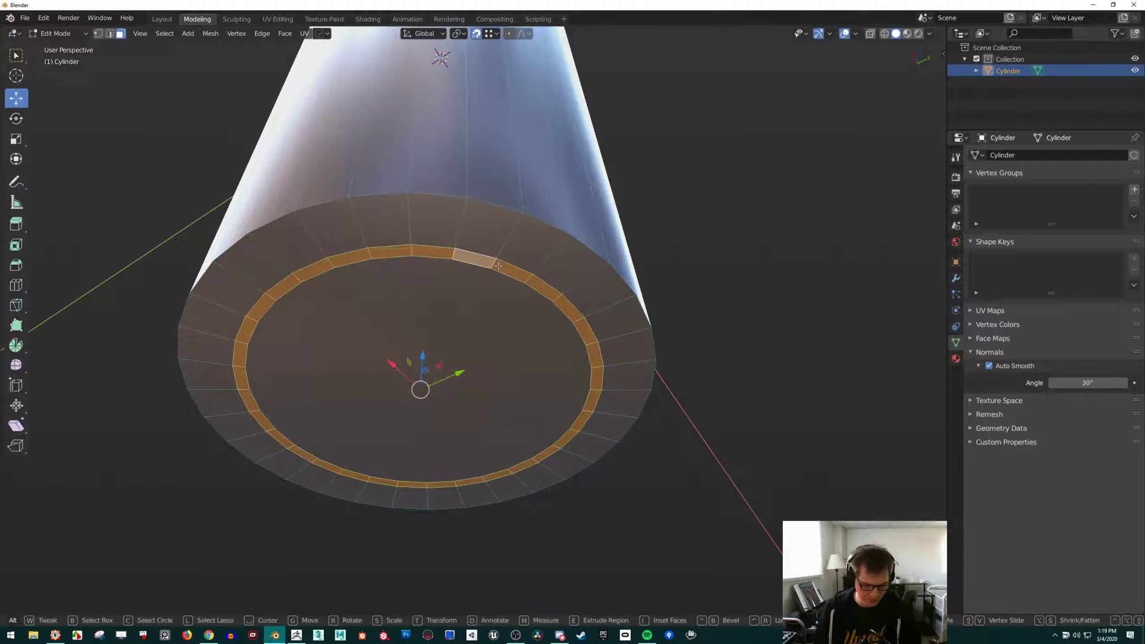
key("alt+e")
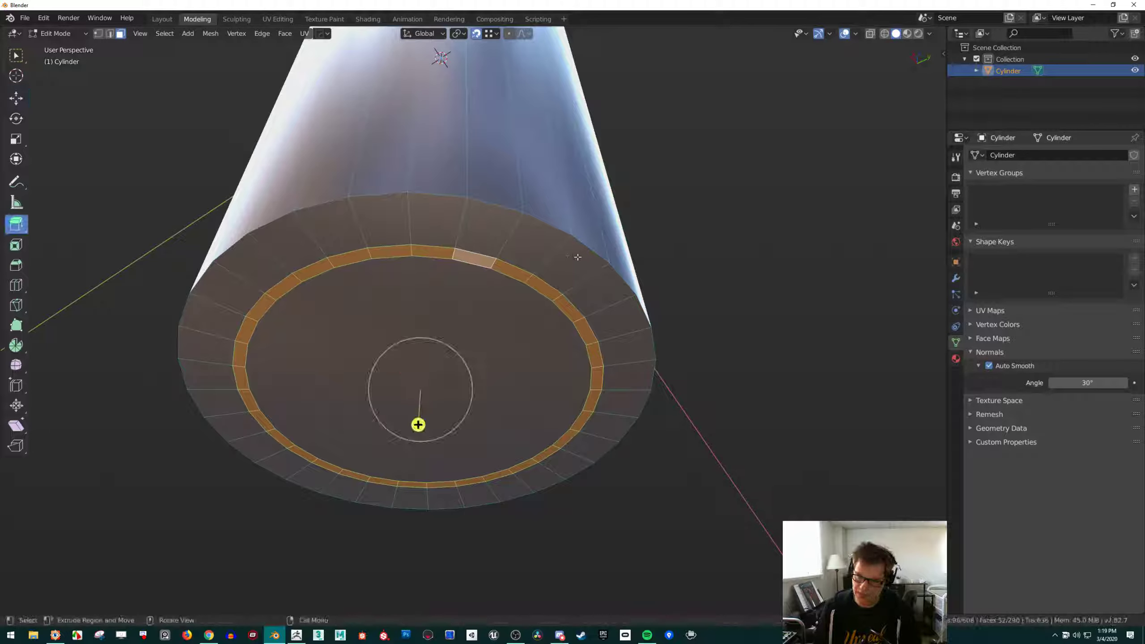
right_click(578, 221)
key("ctrl+z")
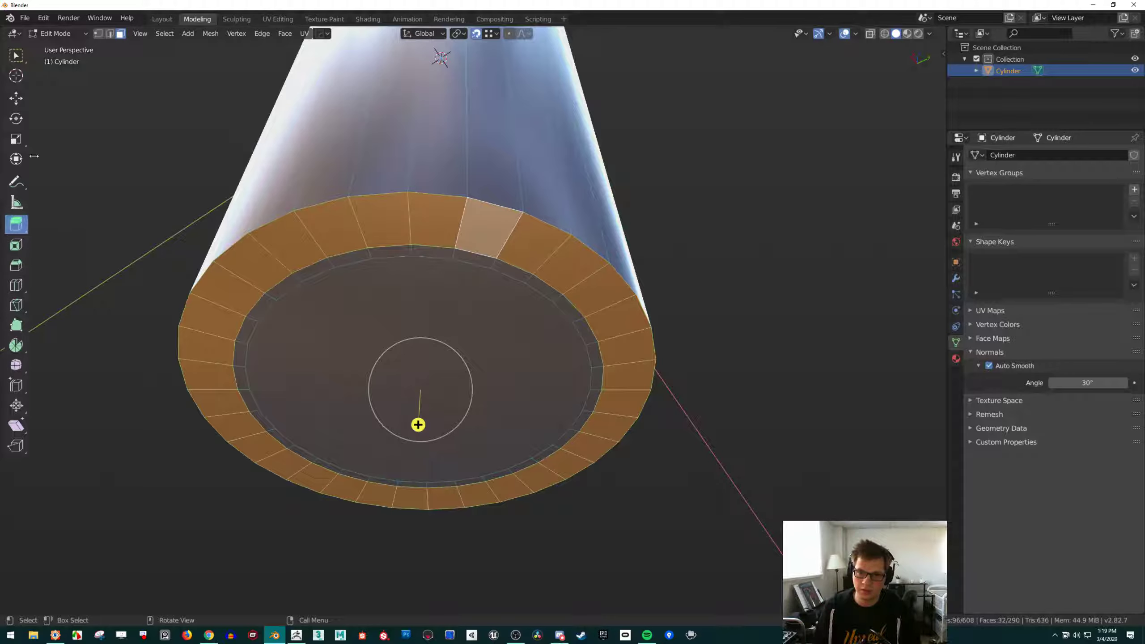
left_click(17, 98)
key("ctrl+z")
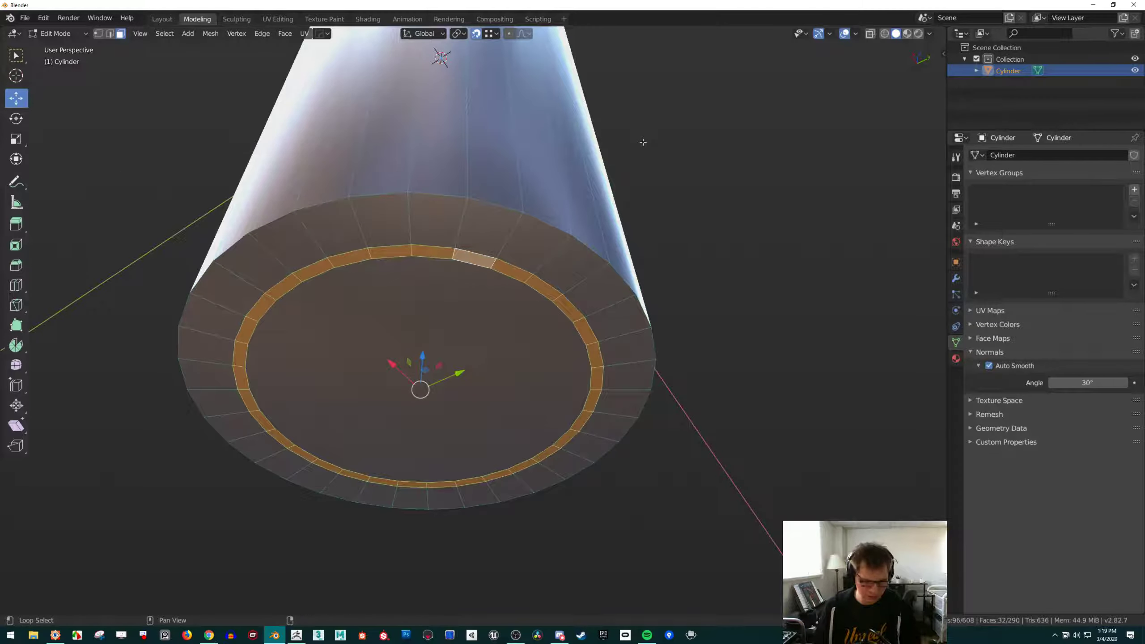
Extrude the narrow ring of faces inward by about 0.0004 m and check the groove in Object Mode
key("e")
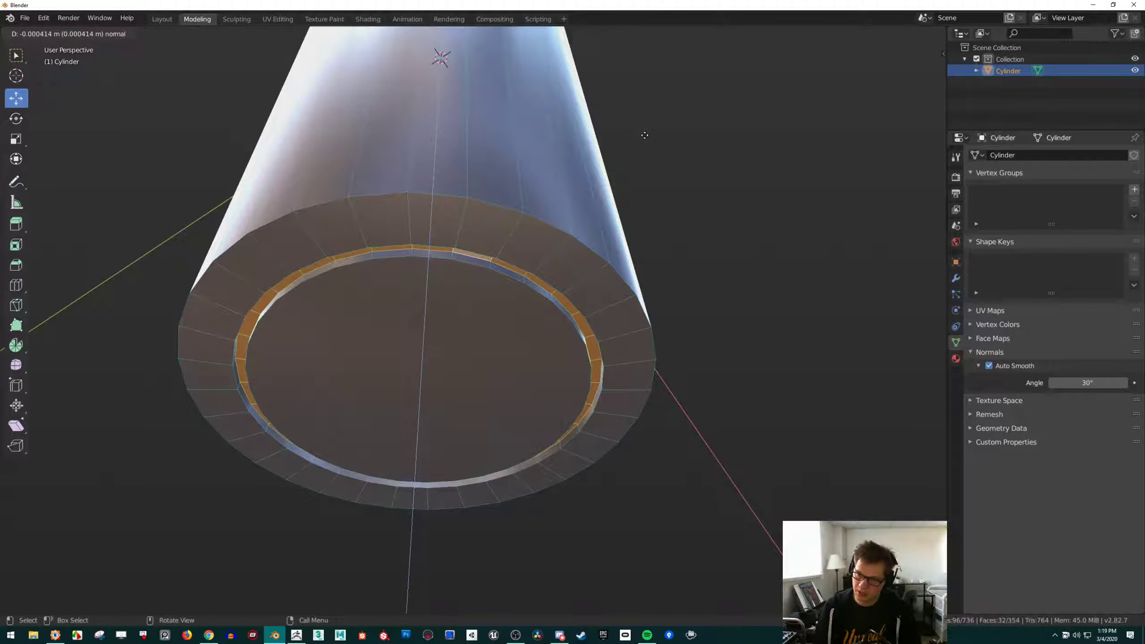
left_click(646, 135)
scroll(622, 151, "down", 3)
key("Tab")
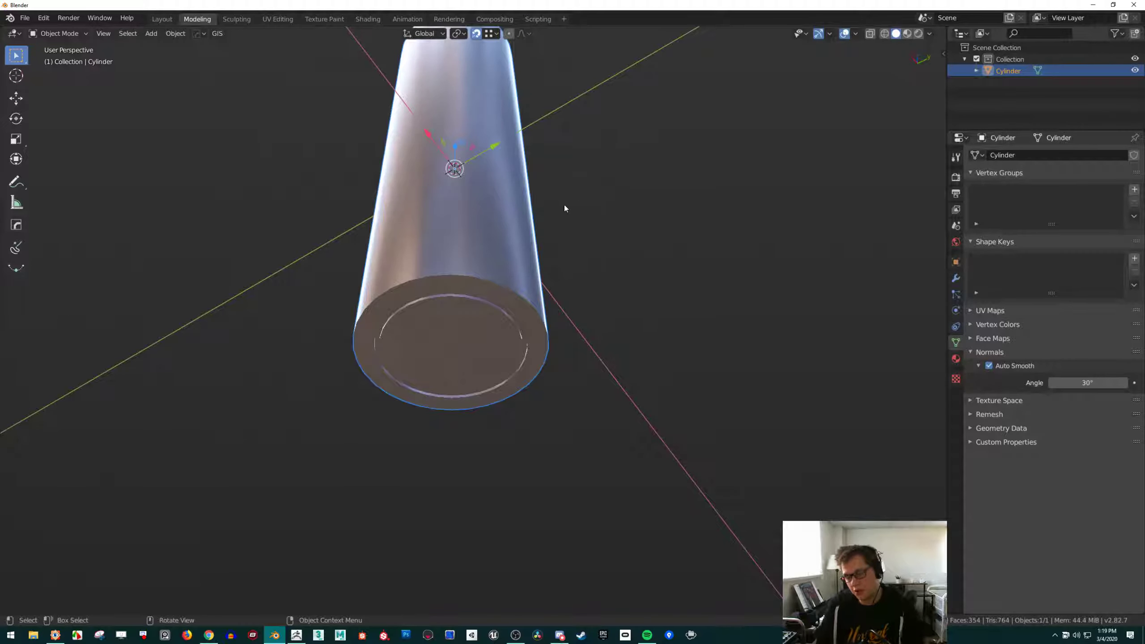
mouse_move(564, 208)
middle_mouse_down()
mouse_move(569, 245)
mouse_move(554, 204)
middle_mouse_up()
Return to Edit Mode and undo the bottom groove extrusion and insets
key("Tab")
key("ctrl+z")
key("ctrl+z")
key("ctrl+z")
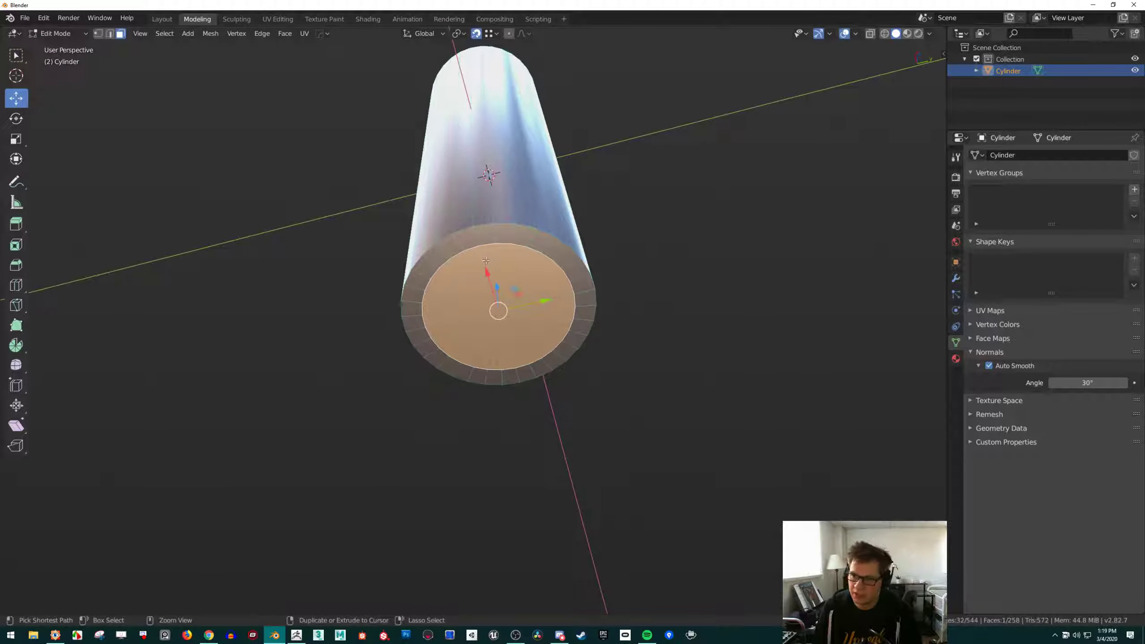
Inset the bottom cap face by about 0.00169 m and scale the inner face to about 0.961
scroll(492, 267, "up", 3)
key("i")
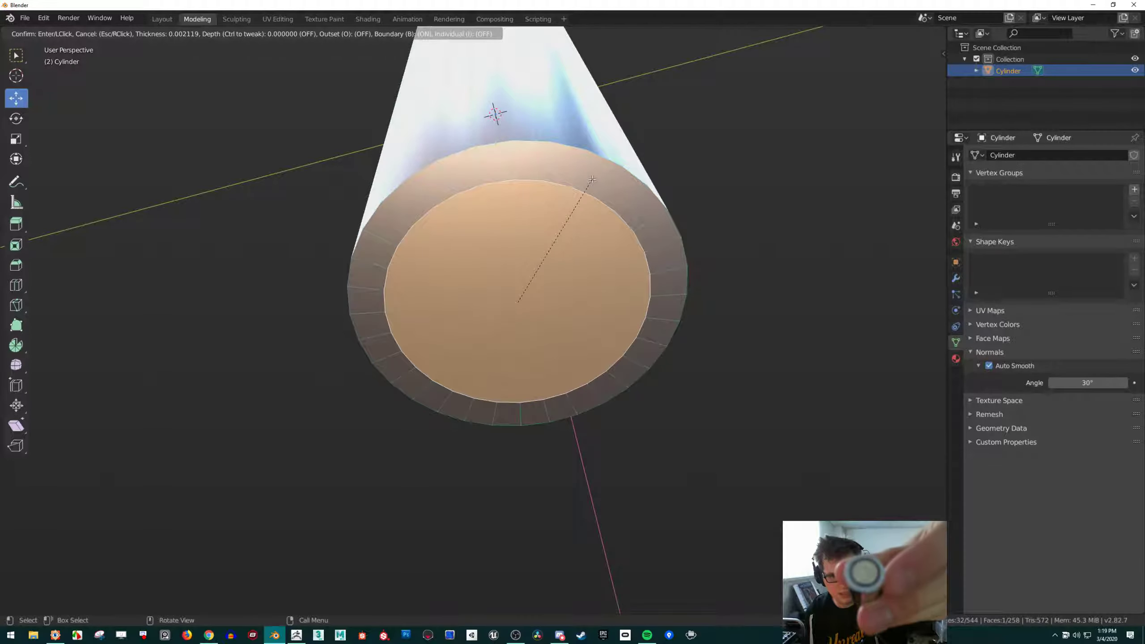
left_click(597, 171)
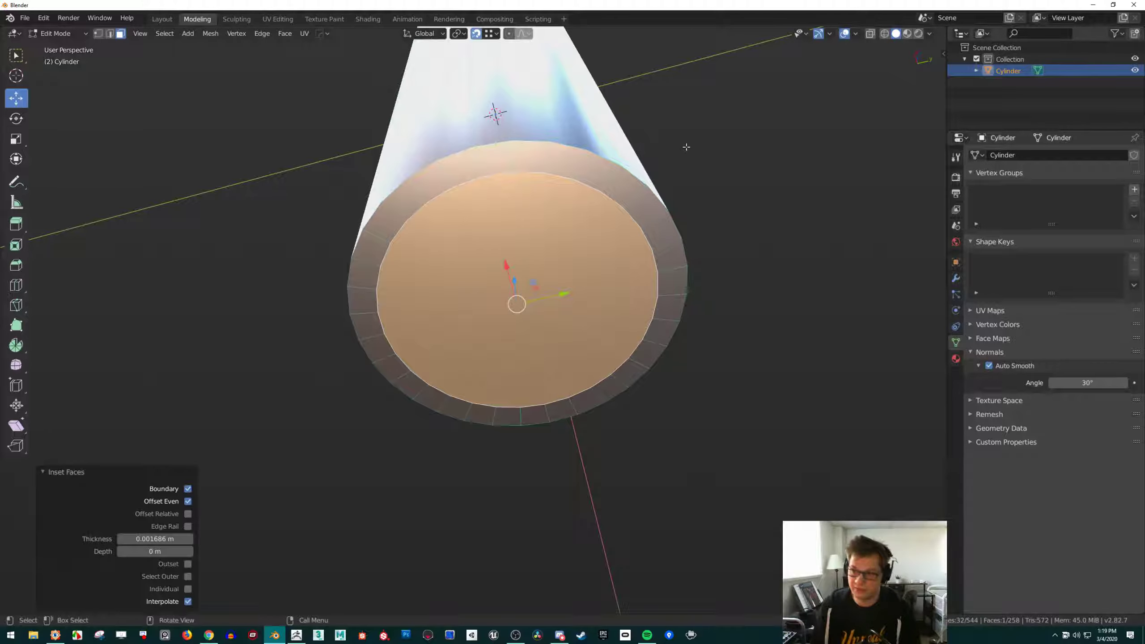
key("s")
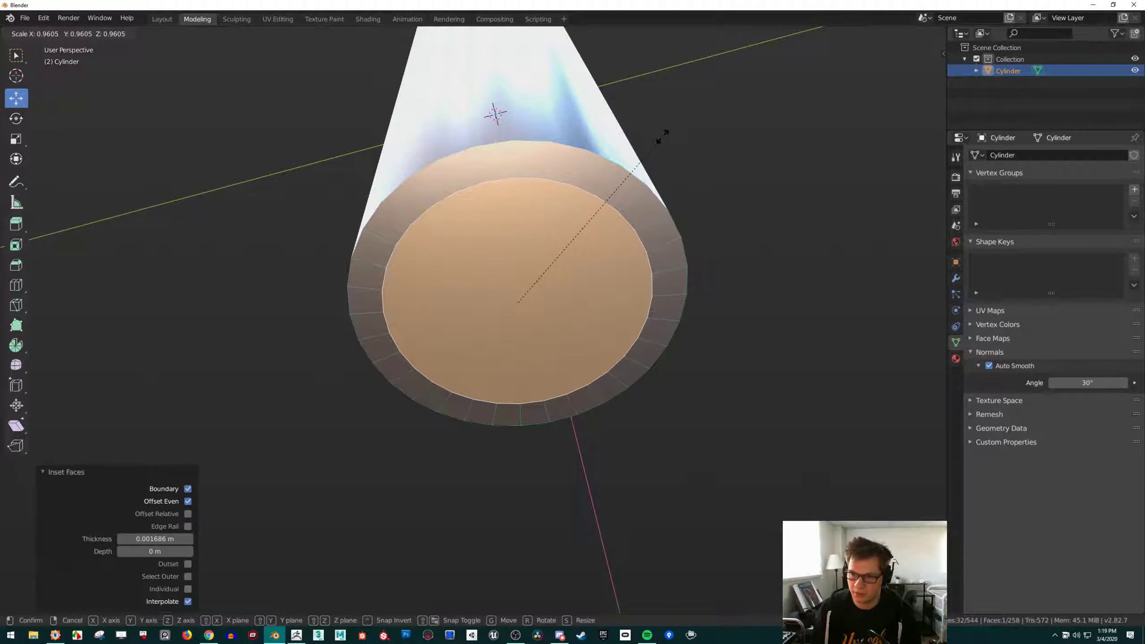
left_click(662, 137)
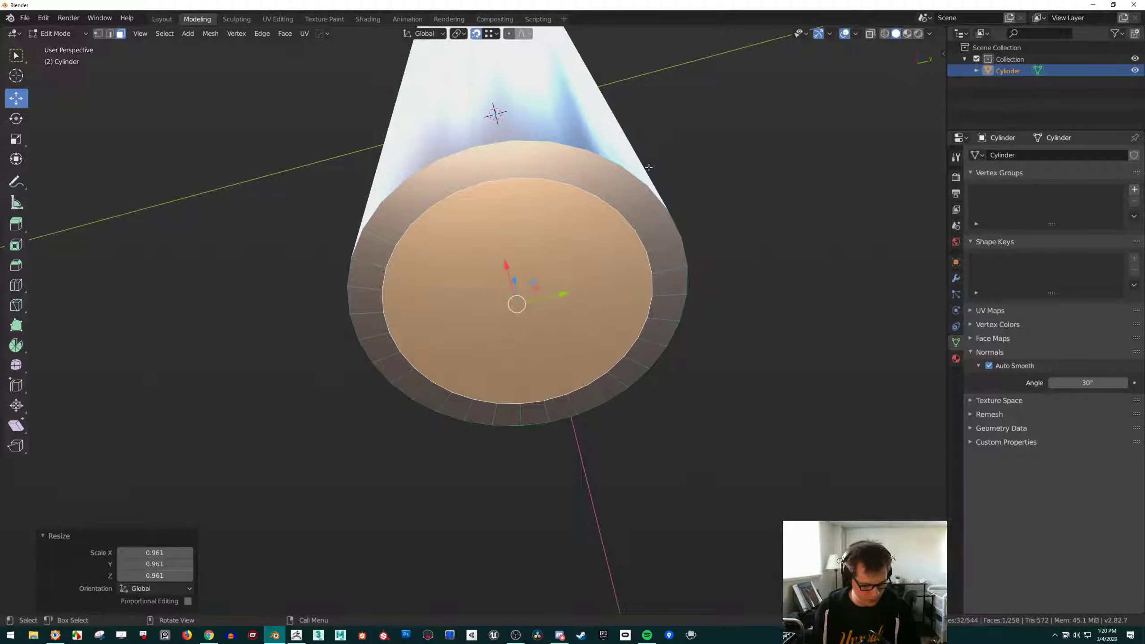
Bevel the inner face's boundary edges with one segment and a width of about 0.00047 m
key("2")
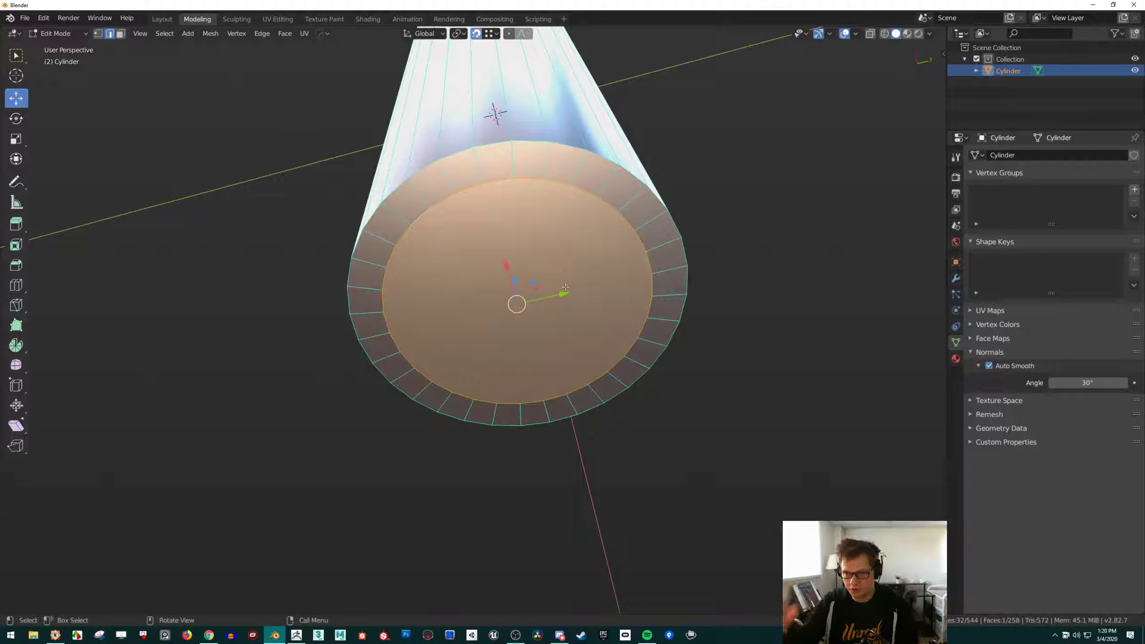
key("ctrl")
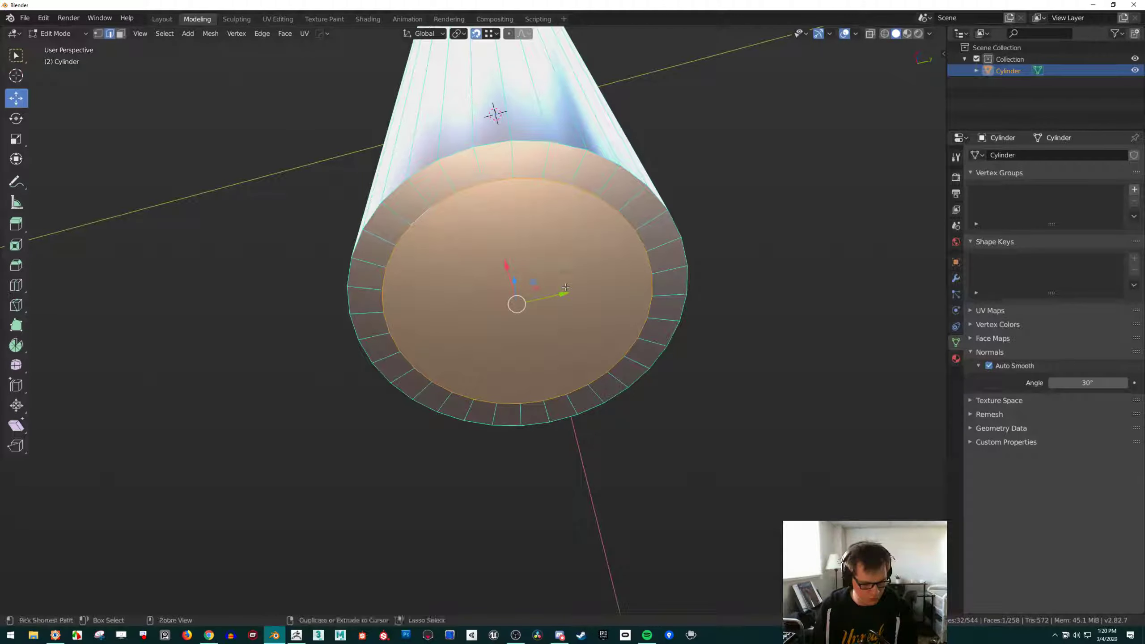
key("ctrl+b")
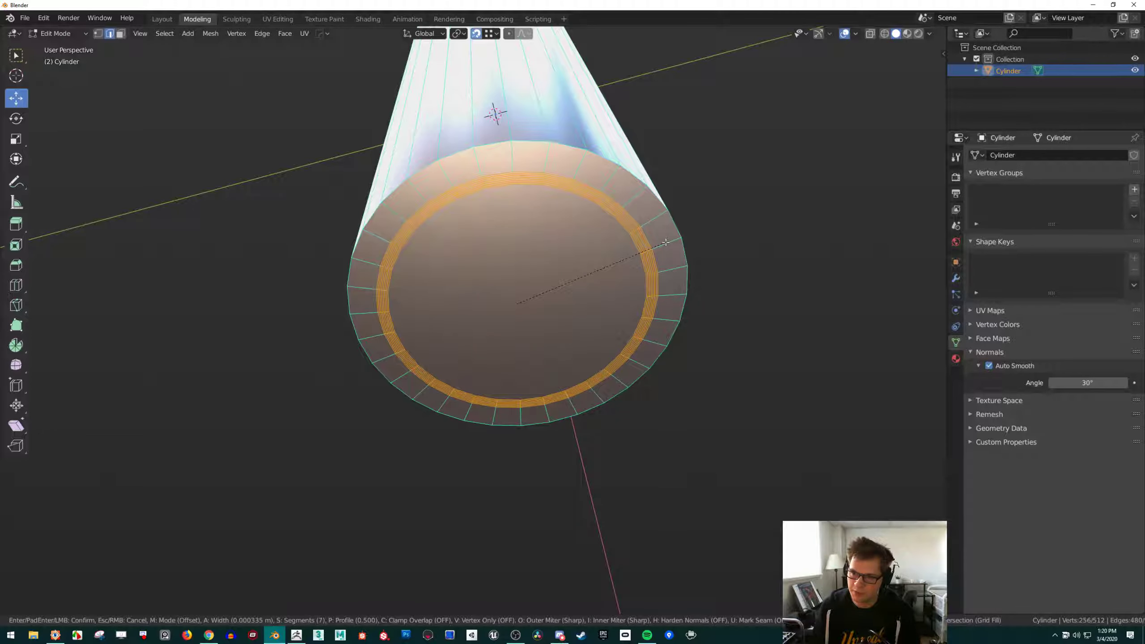
scroll(662, 242, "down", 2)
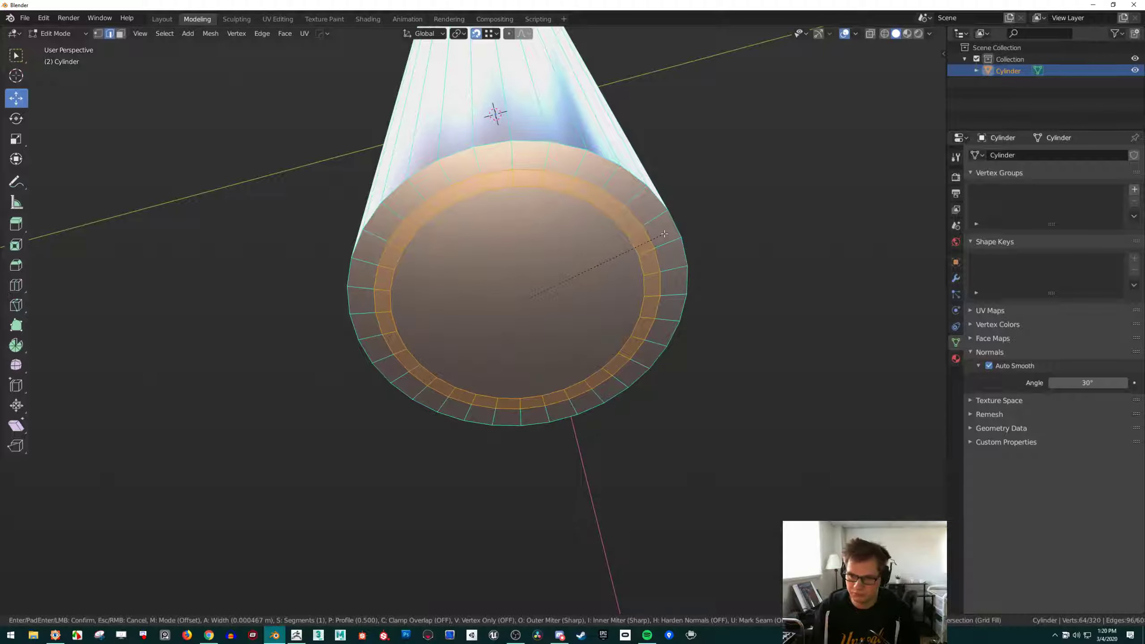
left_click(664, 234)
middle_click_drag(464, 231, 463, 236)
Switch to face selection and deselect the central bottom face so only the beveled ring is selected
key("3")
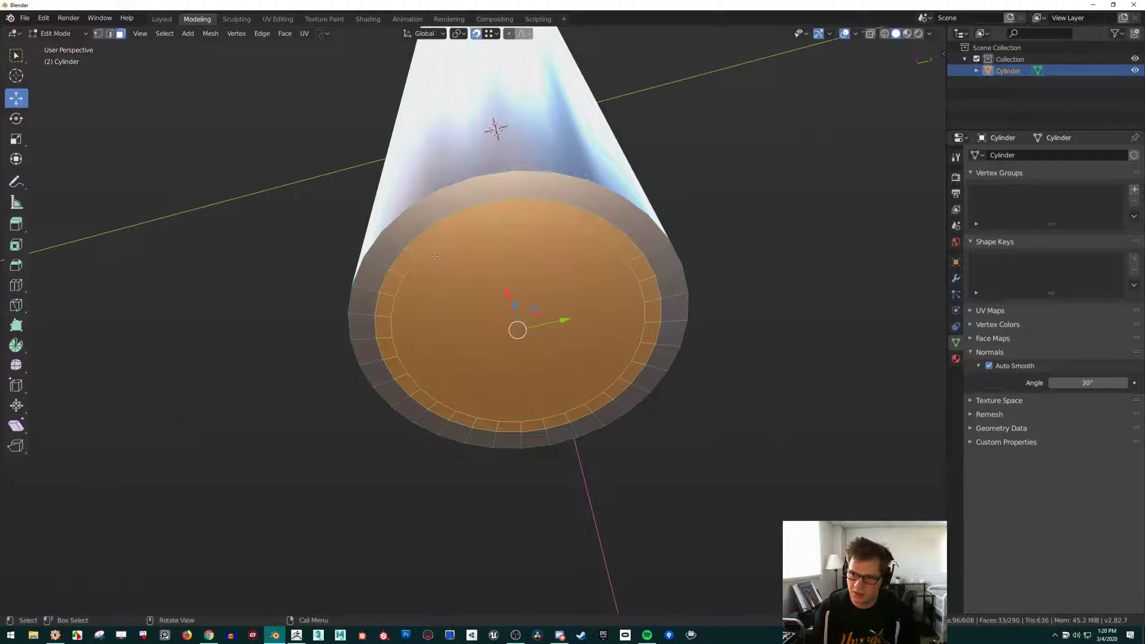
left_click(459, 279, "shift")
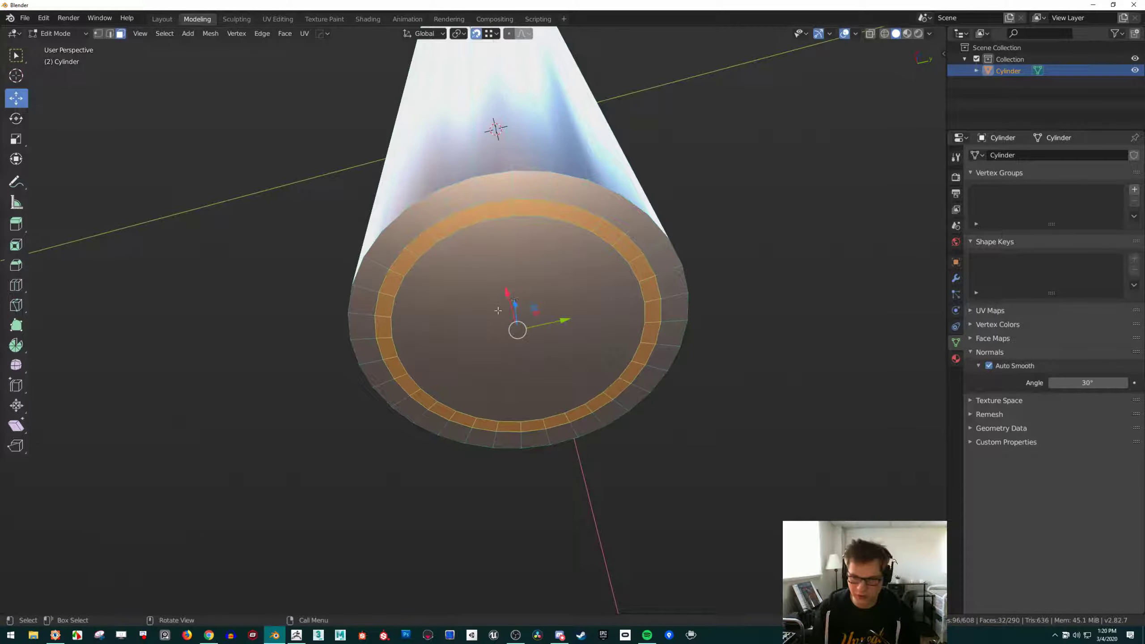
middle_click_drag(498, 310, 569, 262)
left_click(466, 290, "shift")
scroll(478, 292, "up", 2)
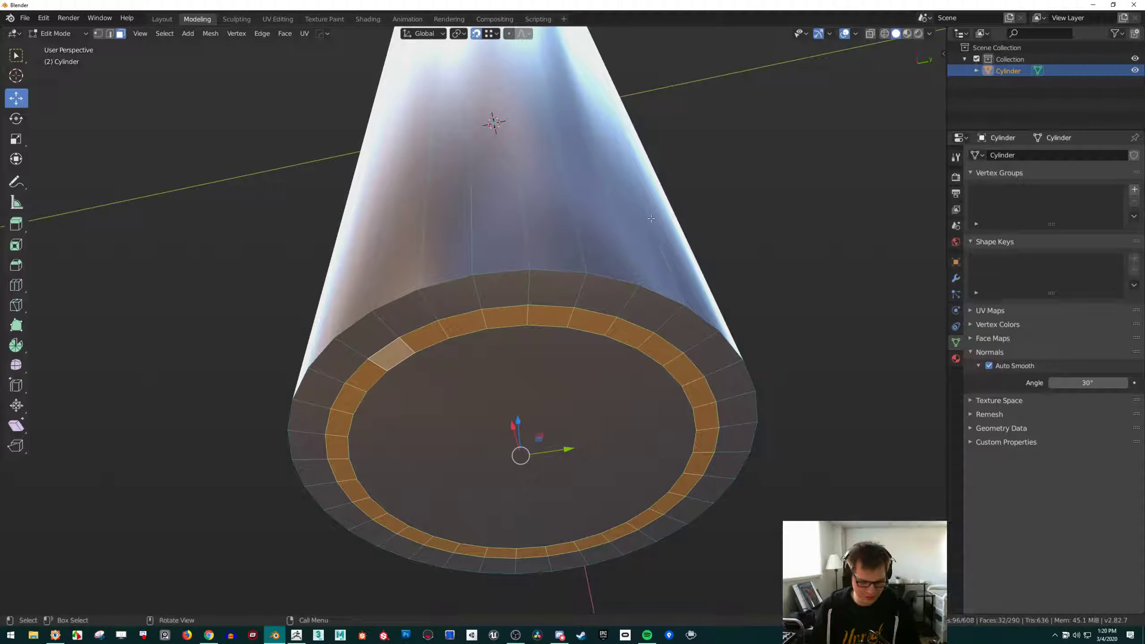
Try extruding the beveled ring of faces inward along its normal and check it in Object Mode
key("e")
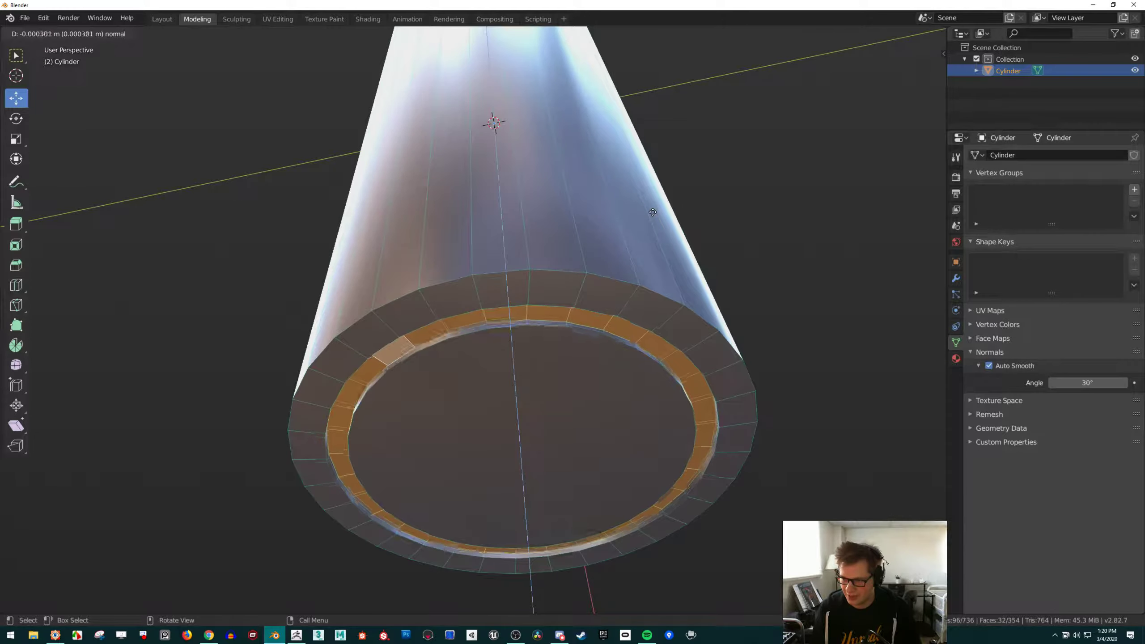
left_click(652, 207)
key("Tab")
key("Tab")
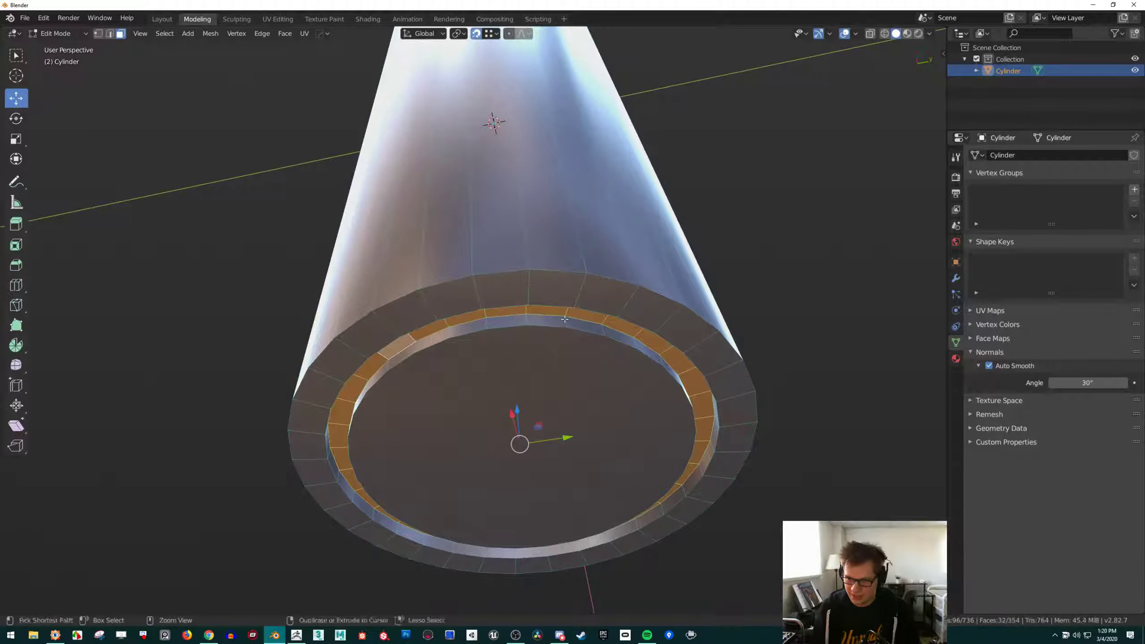
Undo the beveled ring's extrusion, keeping the ring of faces selected
key("ctrl+z")
key("ctrl+z")
key("ctrl+z")
key("g")
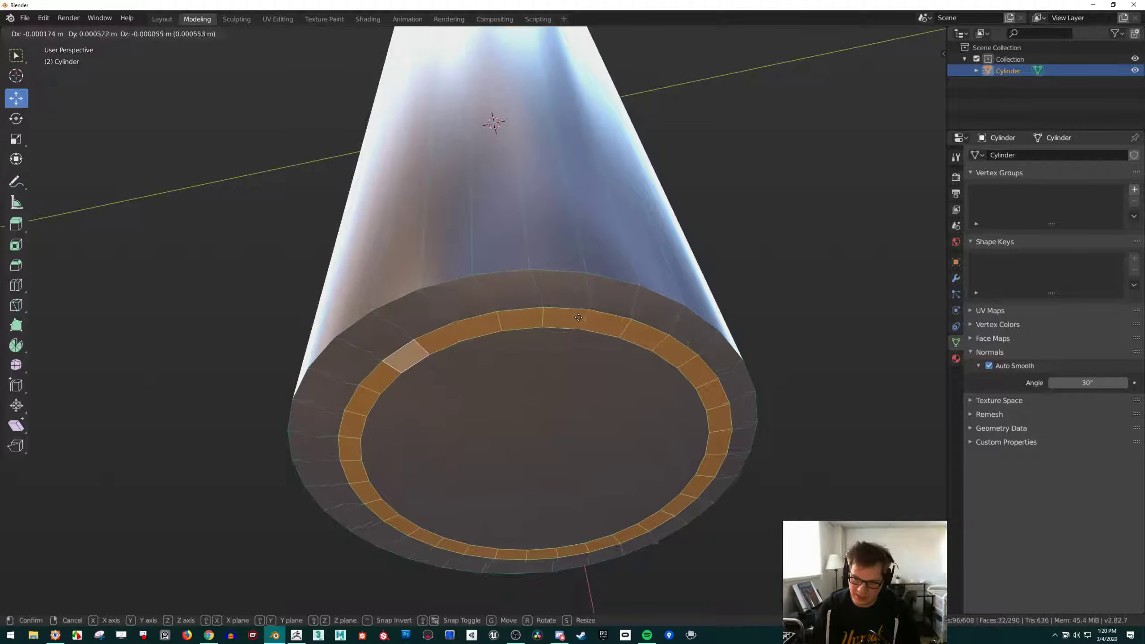
right_click(575, 313)
Sink the ring of faces into a groove using Inset Faces with 0 m thickness and about -0.000295 m depth
key("i")
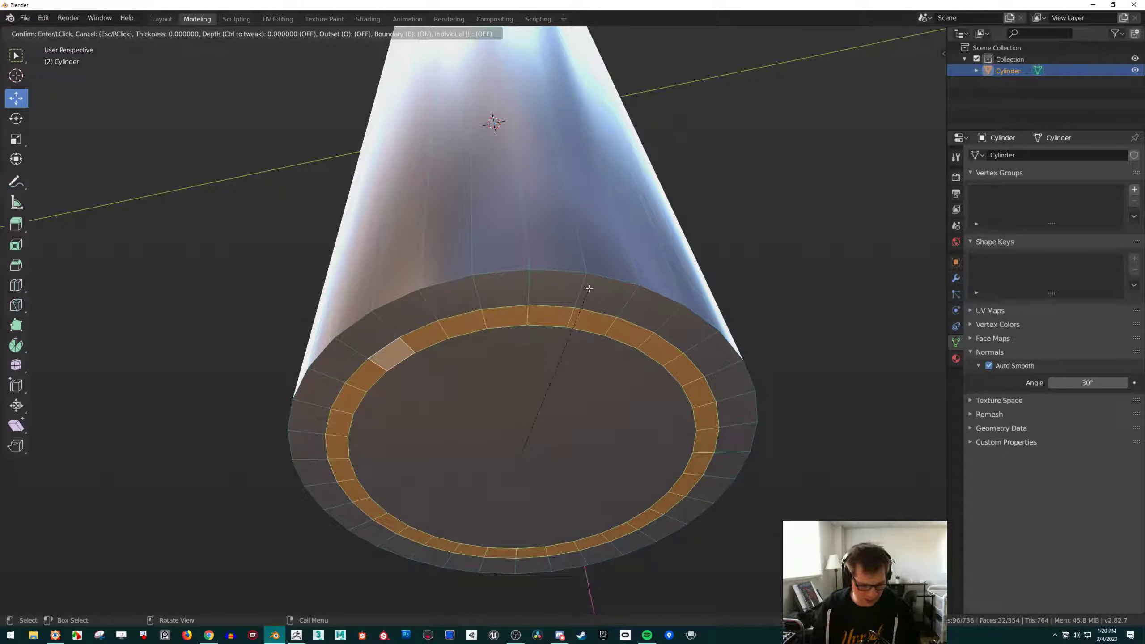
key("ctrl")
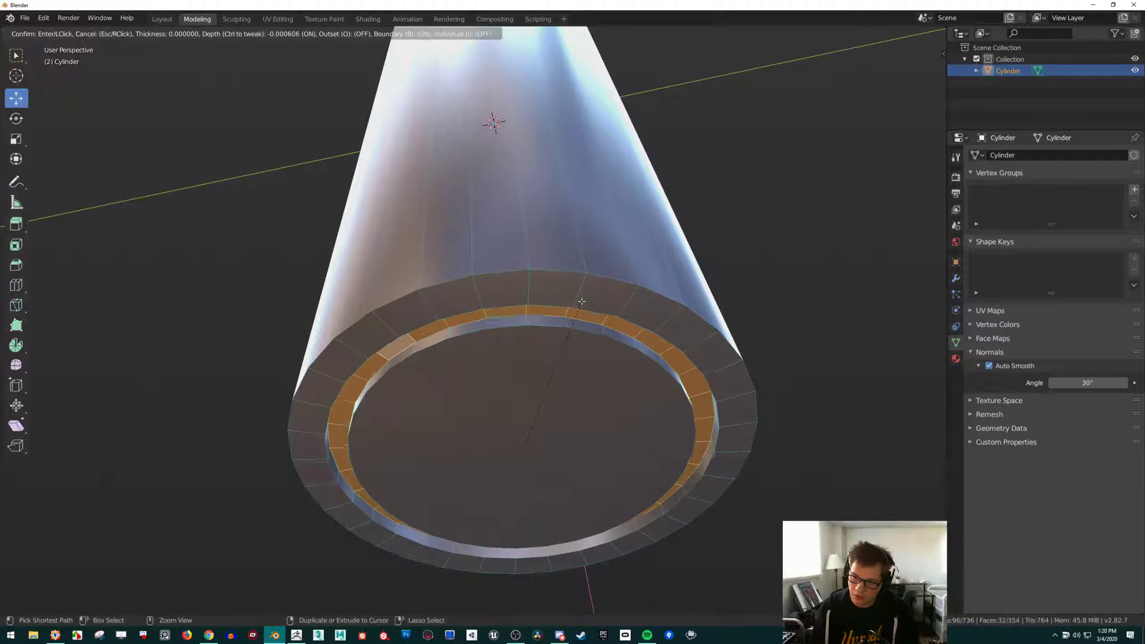
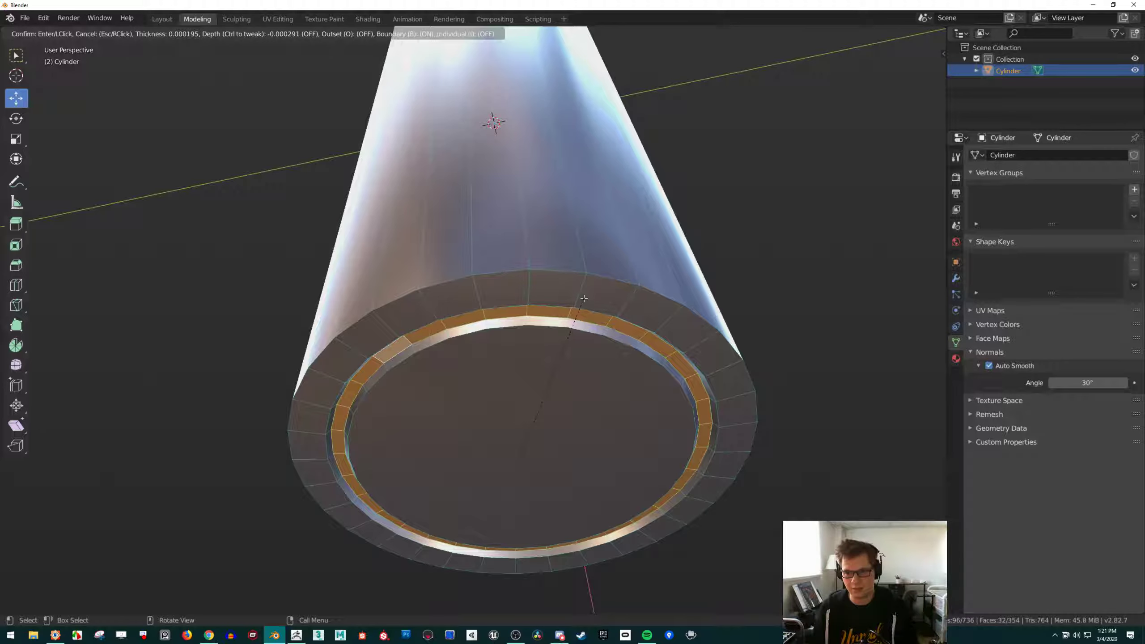
key("ctrl")
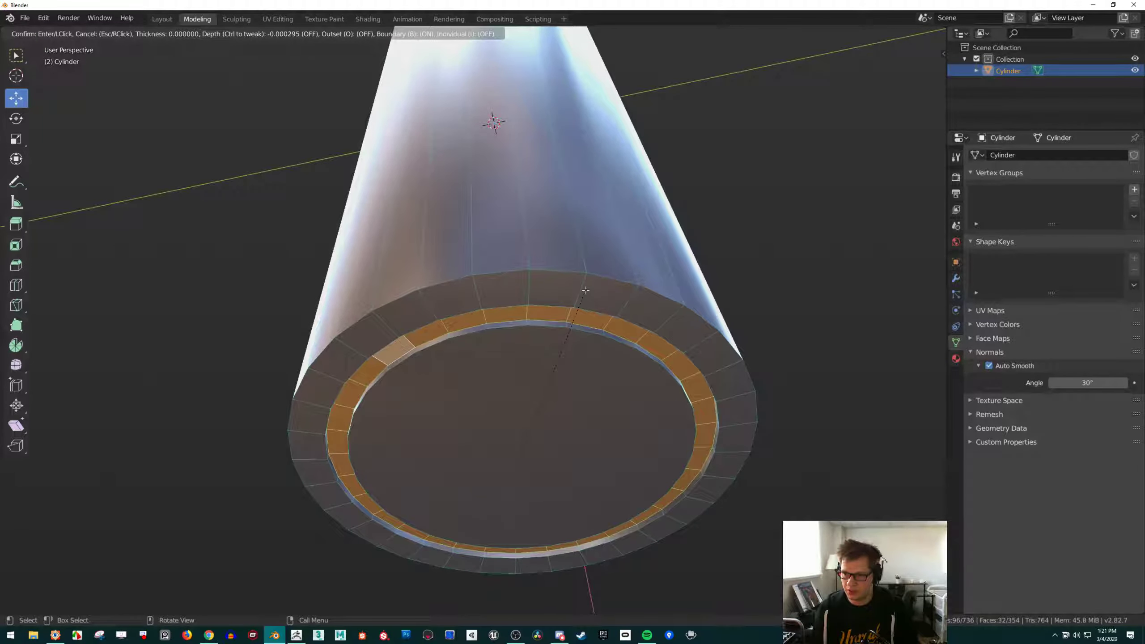
left_click(585, 287)
middle_click_drag(585, 287, 548, 236)
scroll(576, 214, "up", 2)
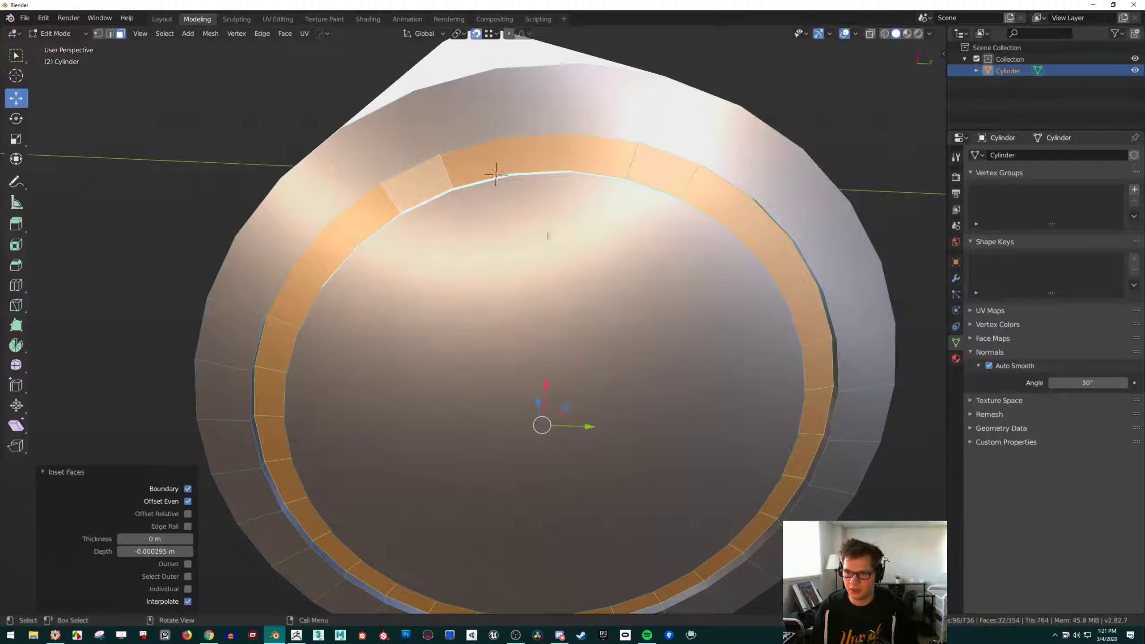
middle_click_drag(587, 171, 482, 209)
middle_click_drag(388, 221, 253, 365)
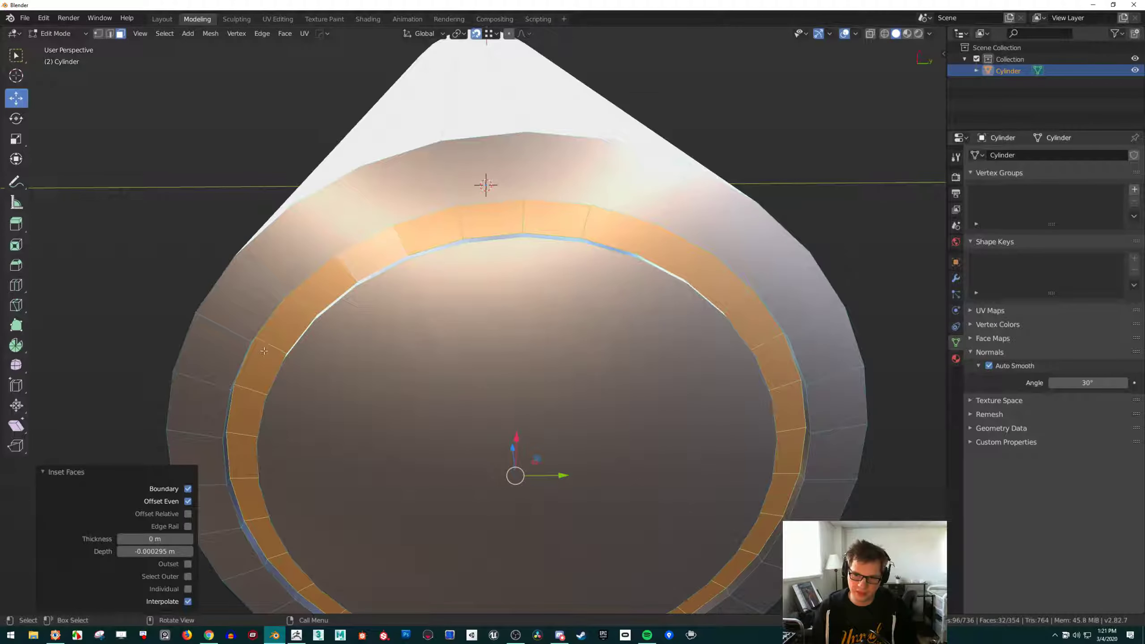
Try sloping the bottom groove's walls by scaling its edge loops, using a factor of about 1.031 for the last one
left_click(251, 381)
key("2")
left_click(240, 397, "alt")
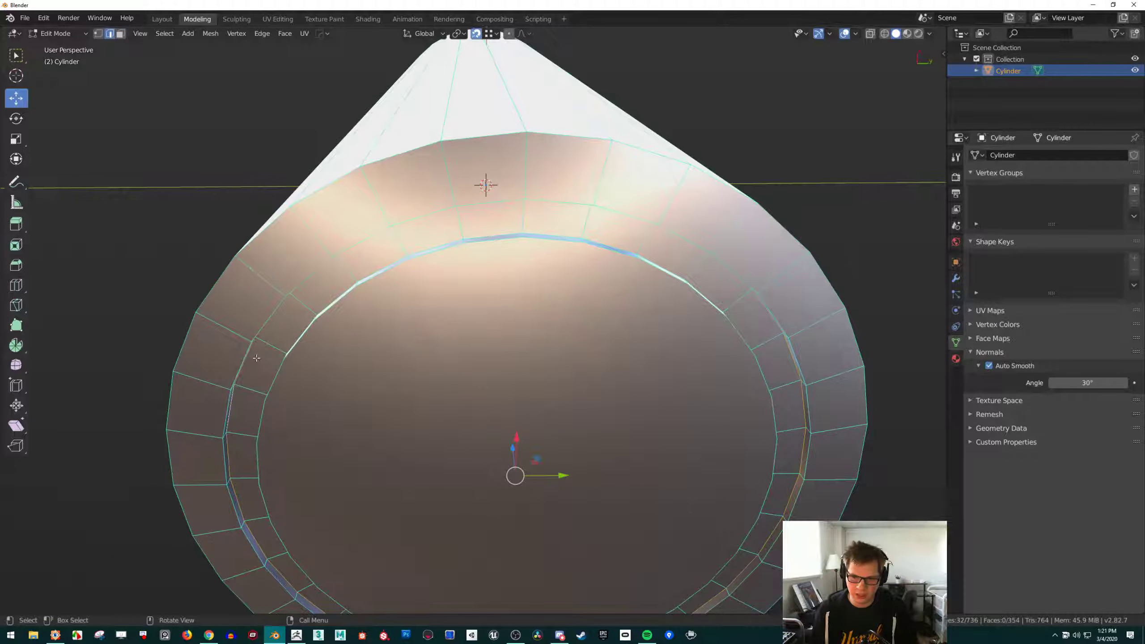
key("s")
left_click(268, 302)
middle_click_drag(268, 303, 368, 412)
key("s")
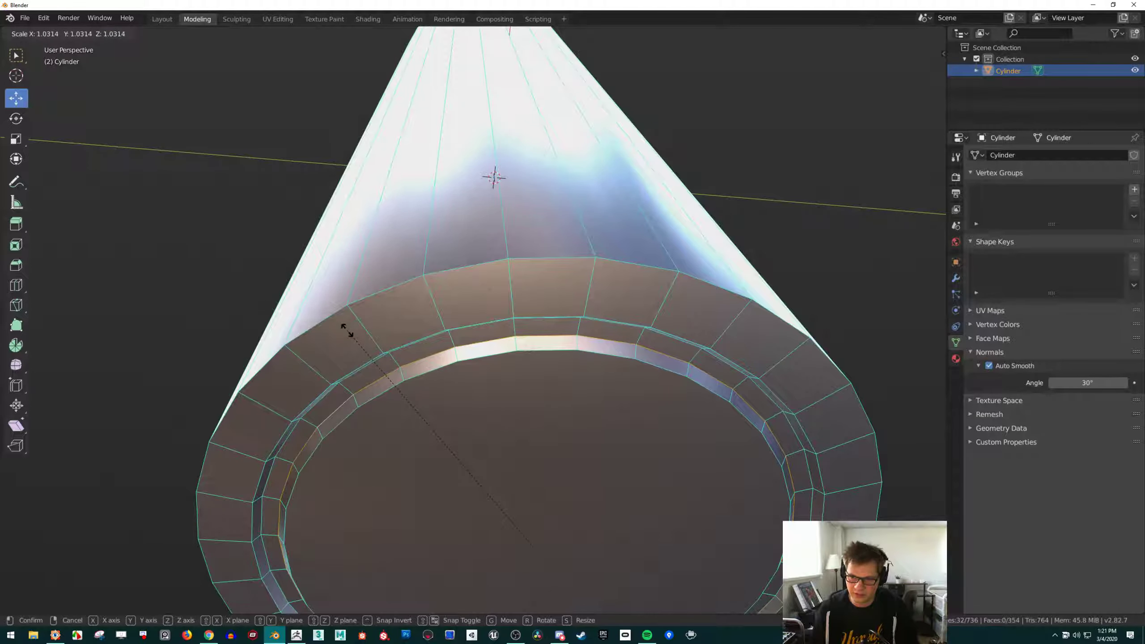
left_click(347, 331)
middle_click_drag(346, 331, 262, 353)
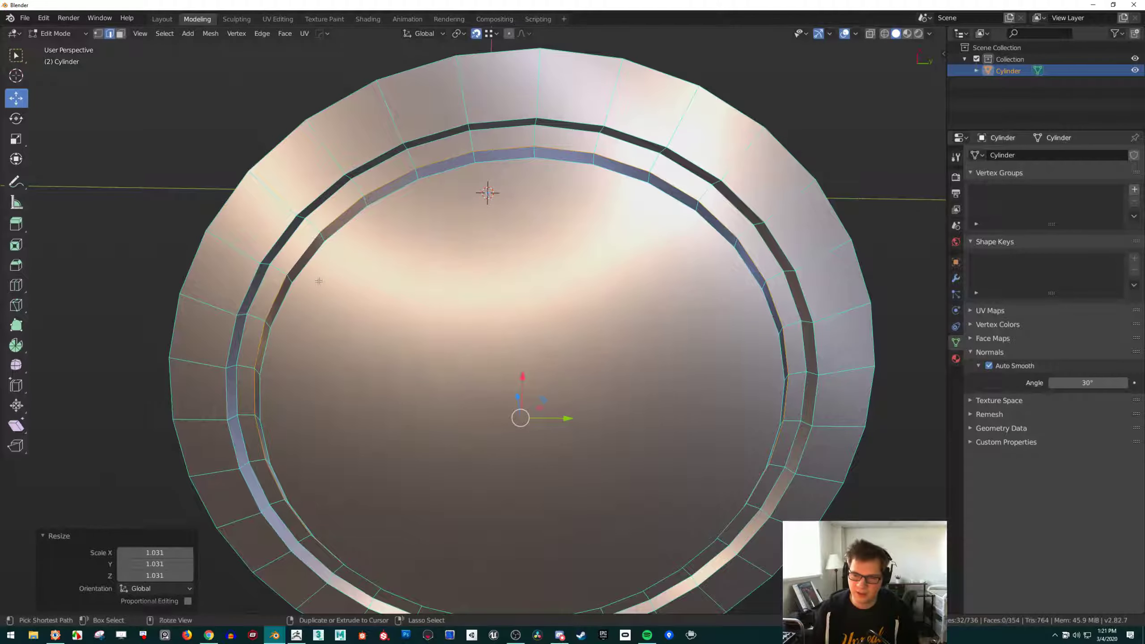
Undo the scaling of the bottom groove's edge loops
left_click(271, 279, "alt")
middle_click_drag(271, 280, 277, 287)
key("ctrl+z")
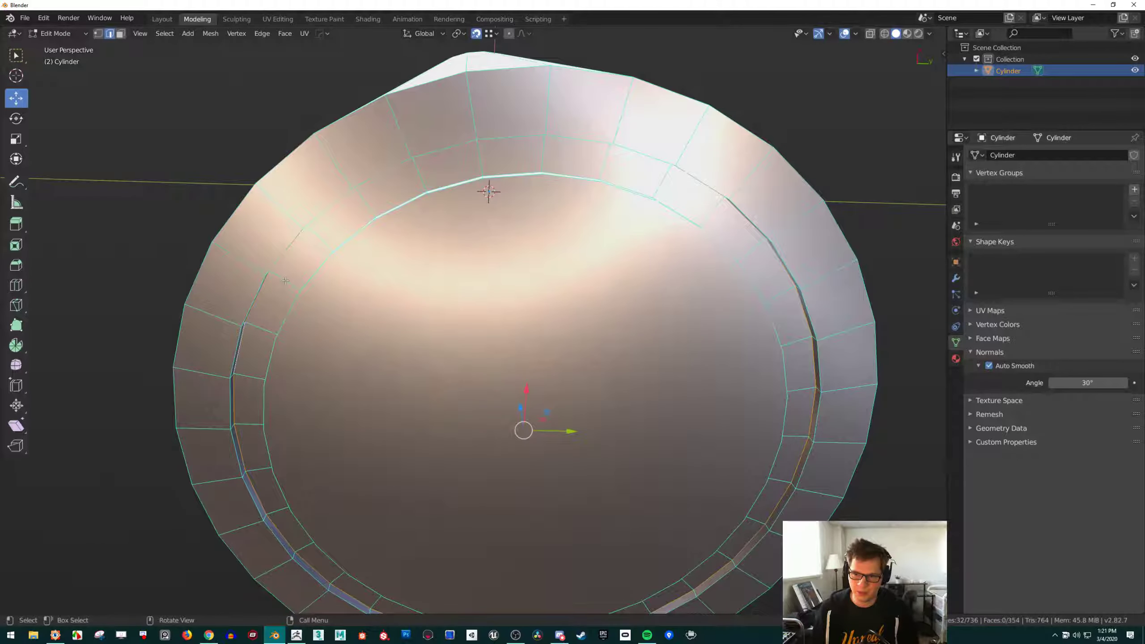
key("ctrl")
Add three evenly spaced loop cuts around the bottom groove's floor, leaving them unslid
key("ctrl+r")
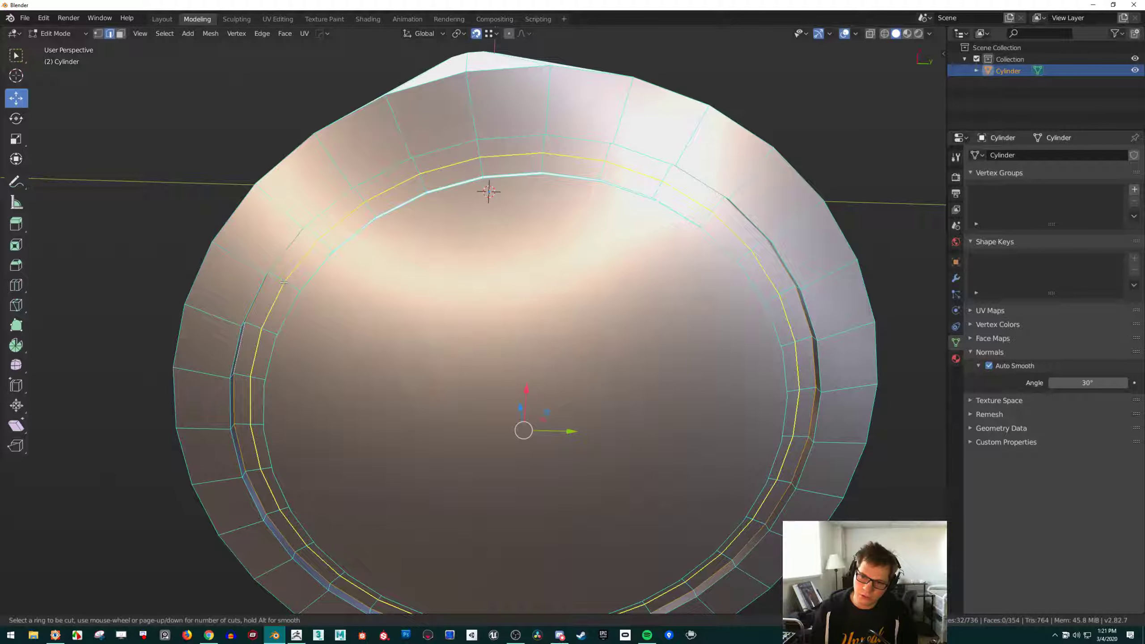
scroll(284, 283, "up", 2)
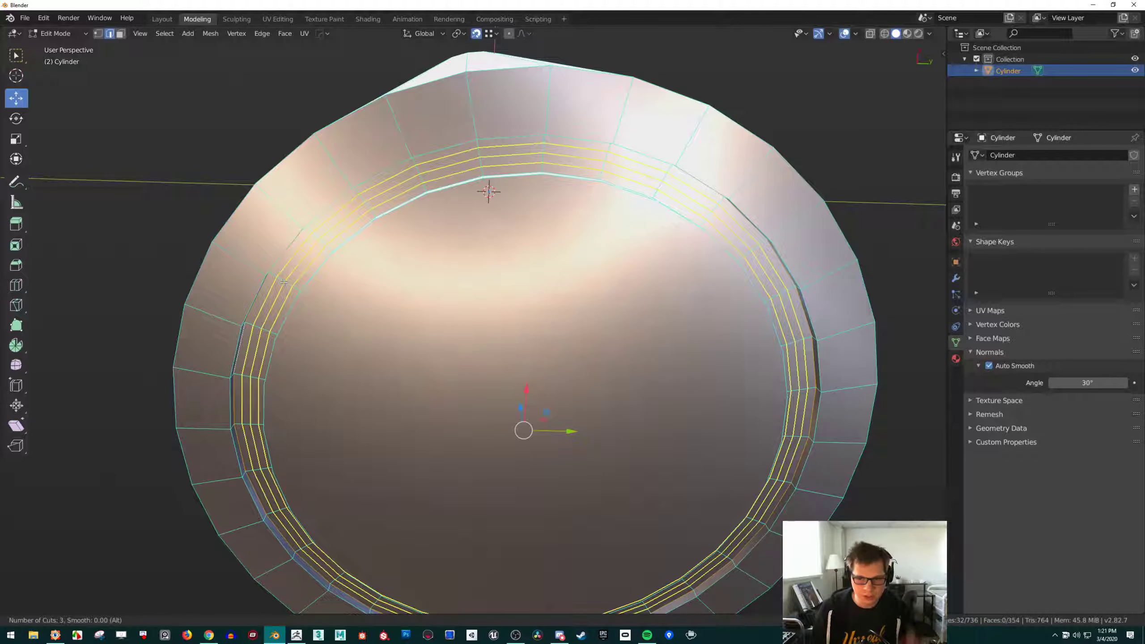
scroll(284, 283, "up", 1)
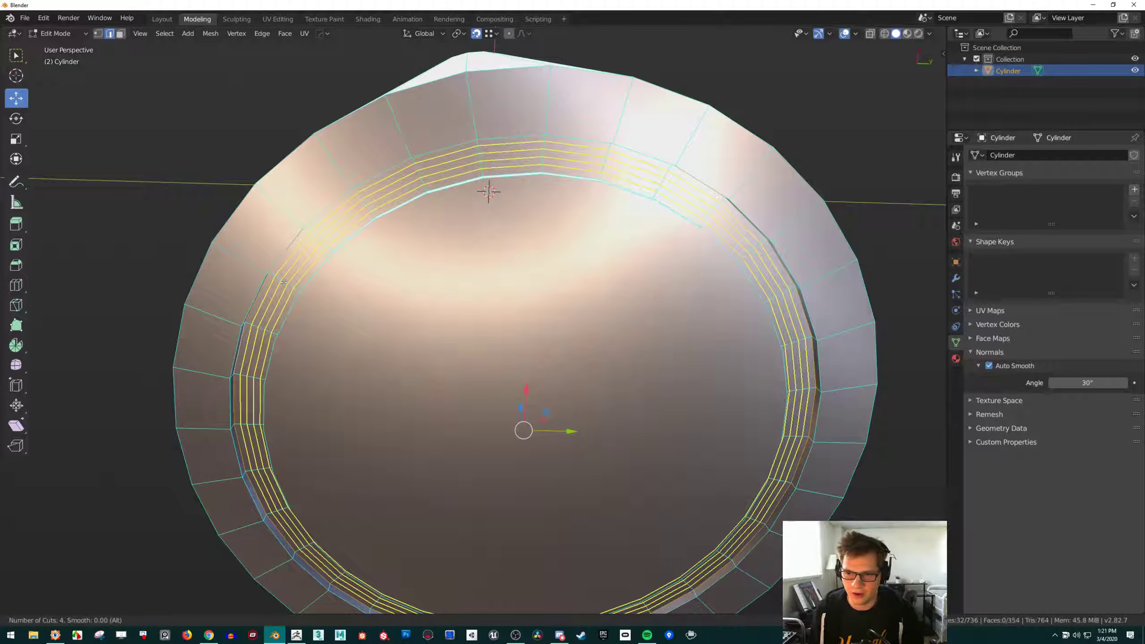
scroll(284, 282, "down", 1)
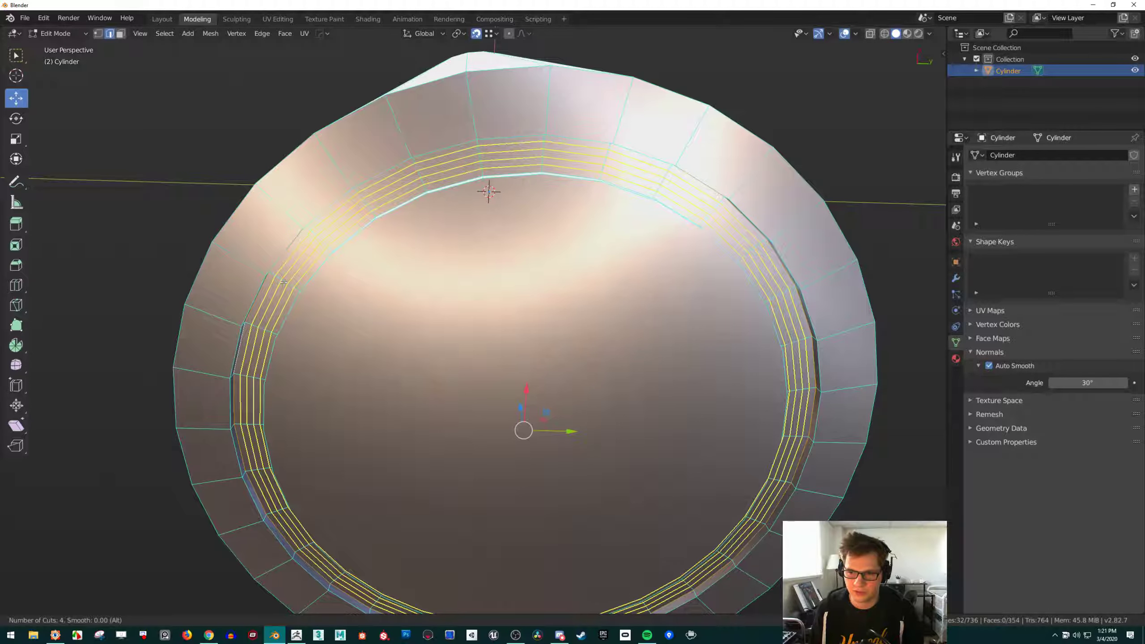
left_click(284, 283)
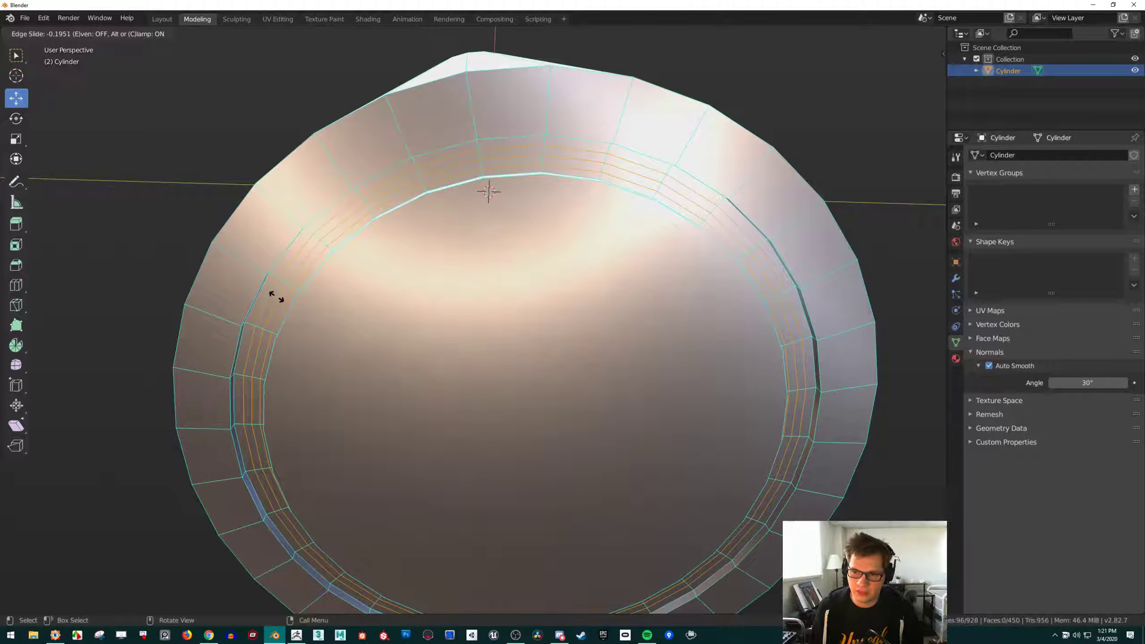
right_click(302, 262)
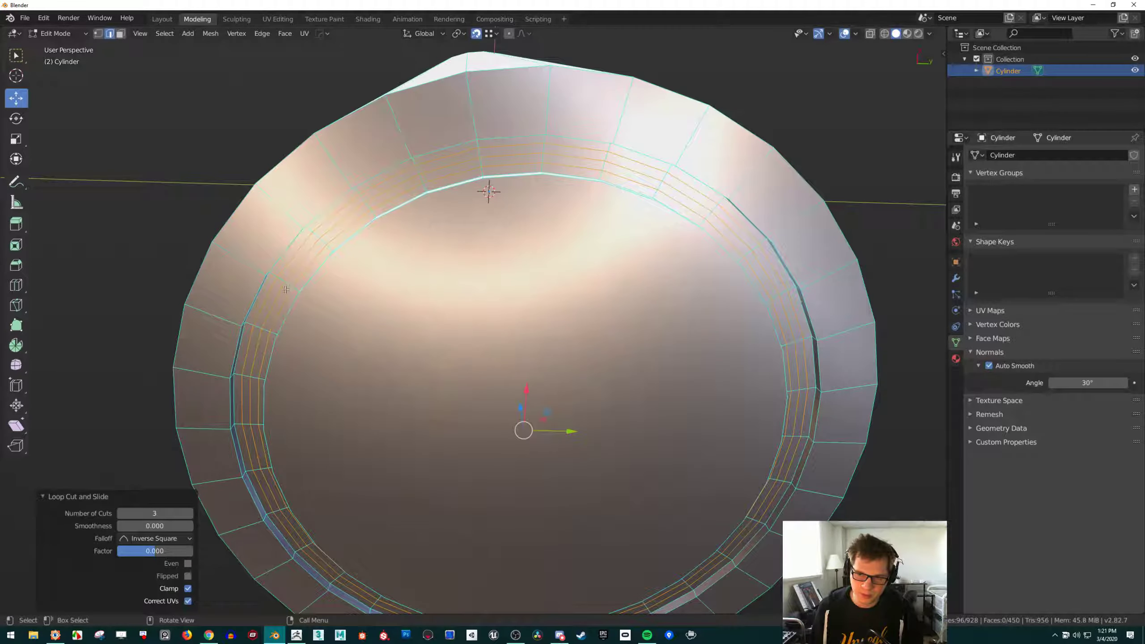
Dissolve the outermost edge loop of the groove's floor so that the outer wall slopes
middle_click_drag(266, 310, 153, 318)
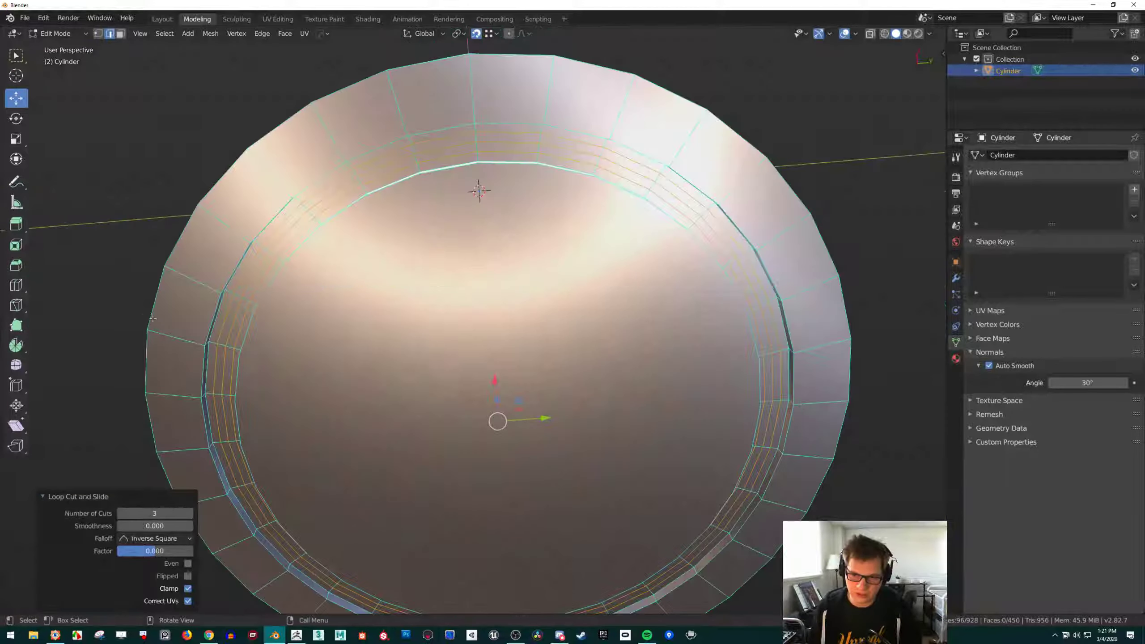
left_click(213, 328, "alt")
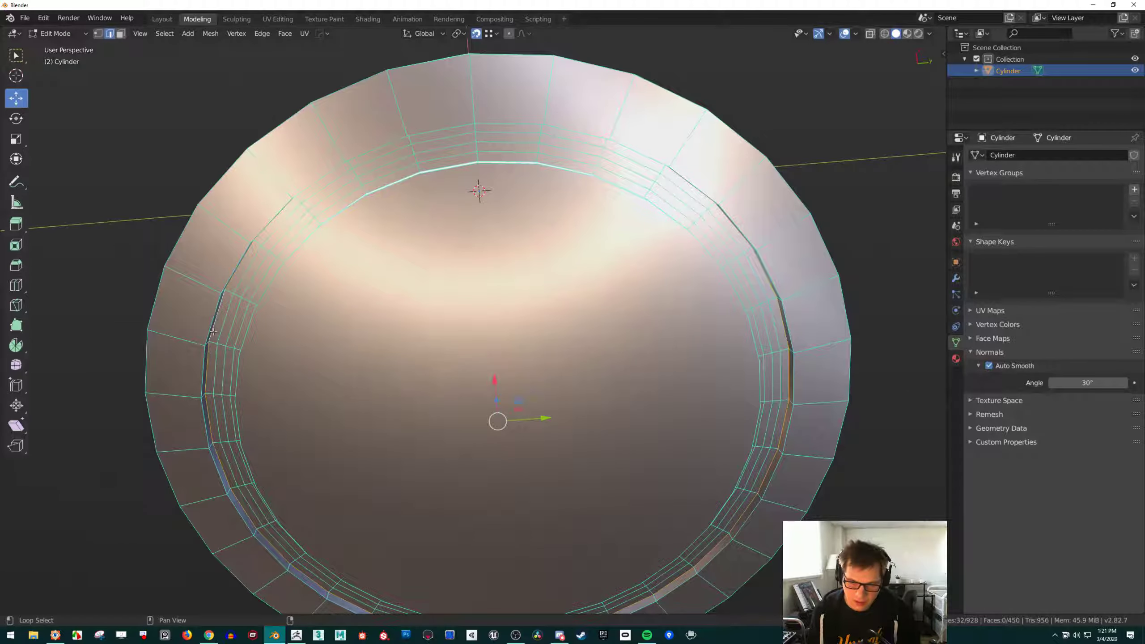
middle_click_drag(213, 331, 252, 424)
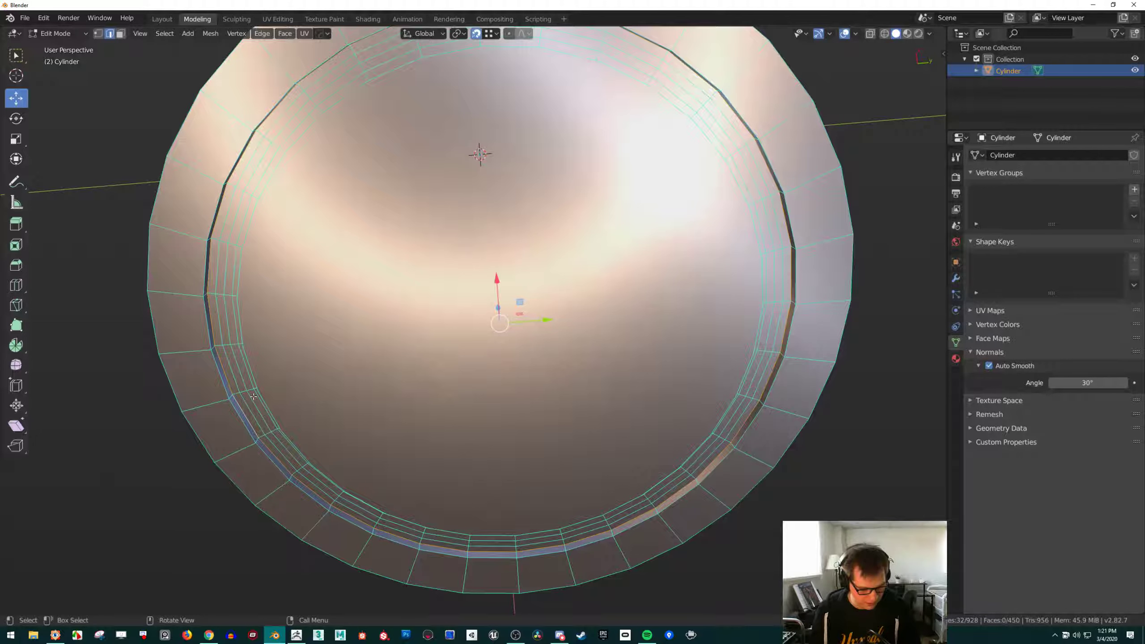
middle_click_drag(254, 396, 262, 375)
key("x")
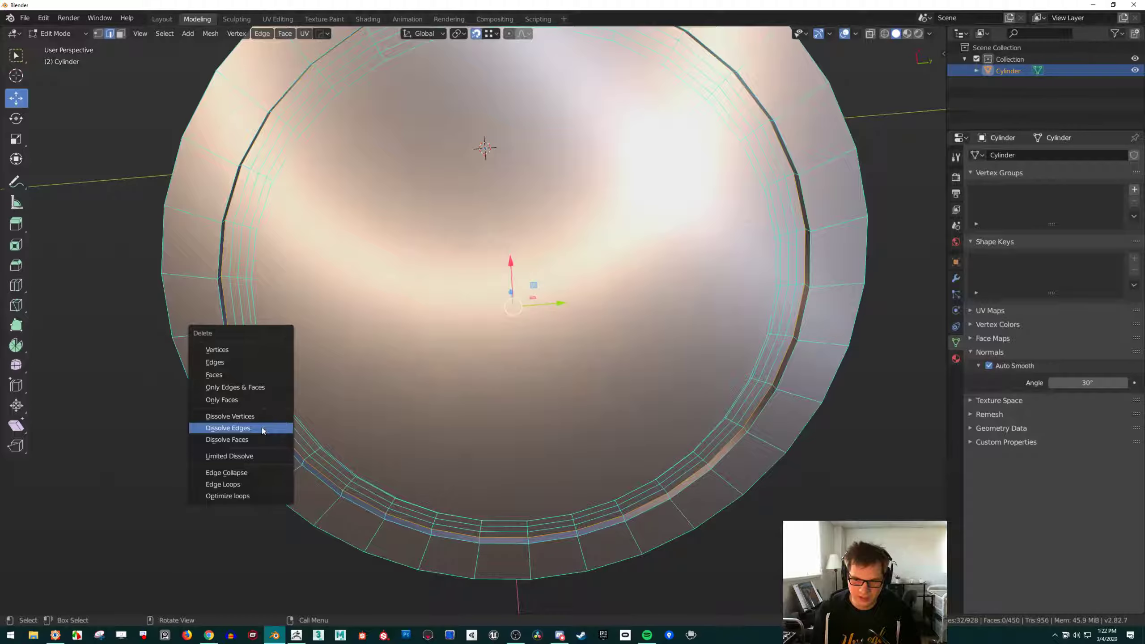
left_click(261, 428)
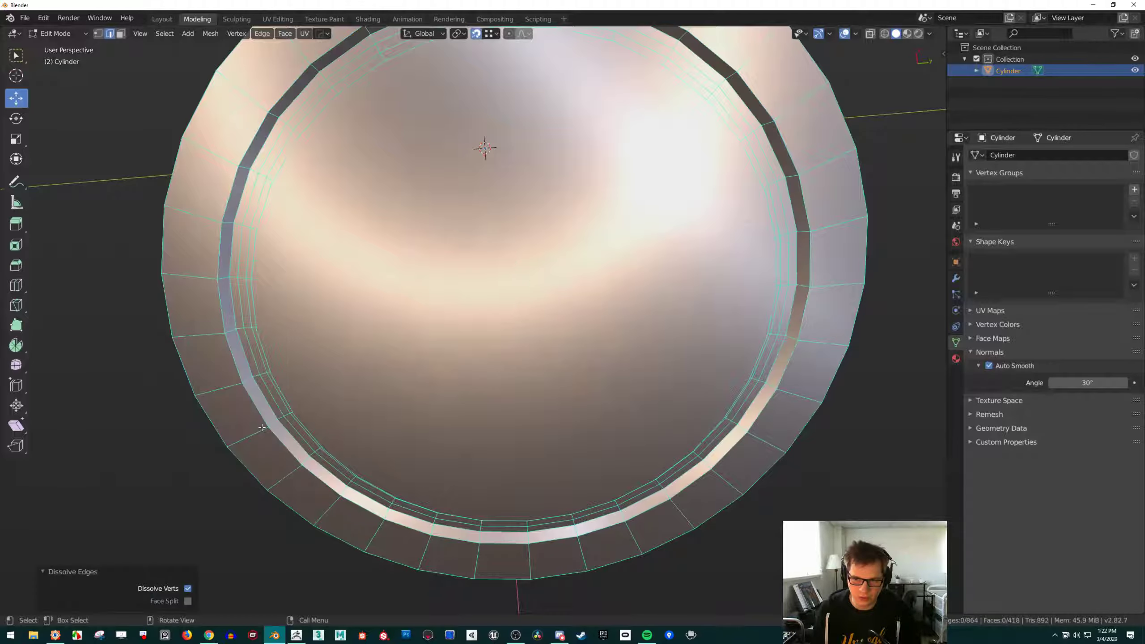
Dissolve the innermost edge loop of the groove's floor so that the inner wall slopes
middle_click_drag(231, 333, 312, 405, "shift")
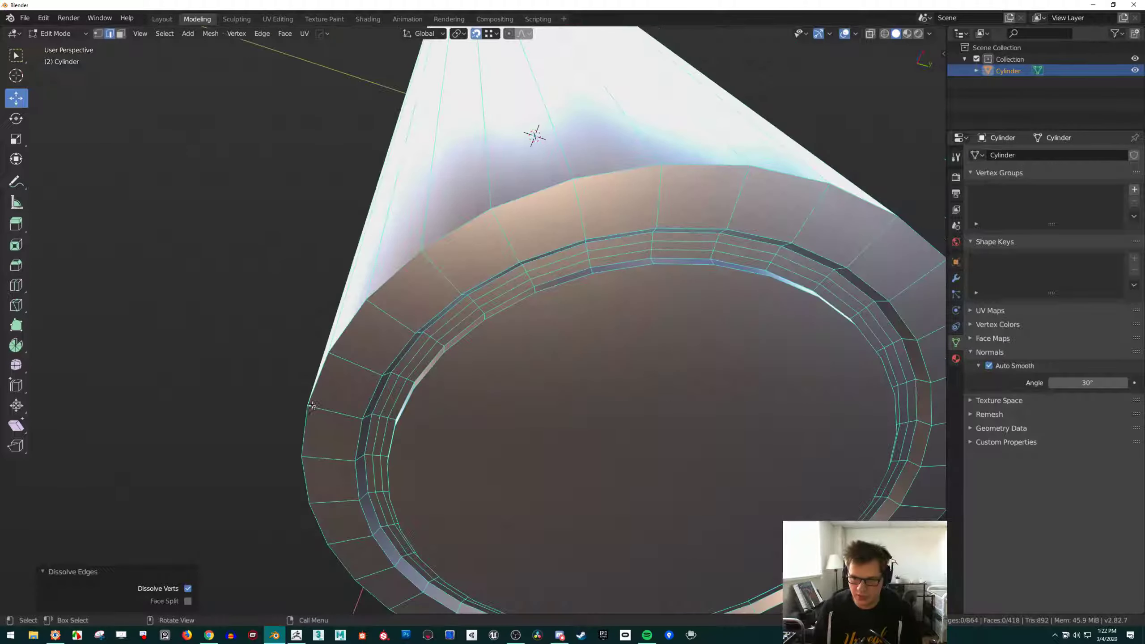
left_click(398, 413, "alt")
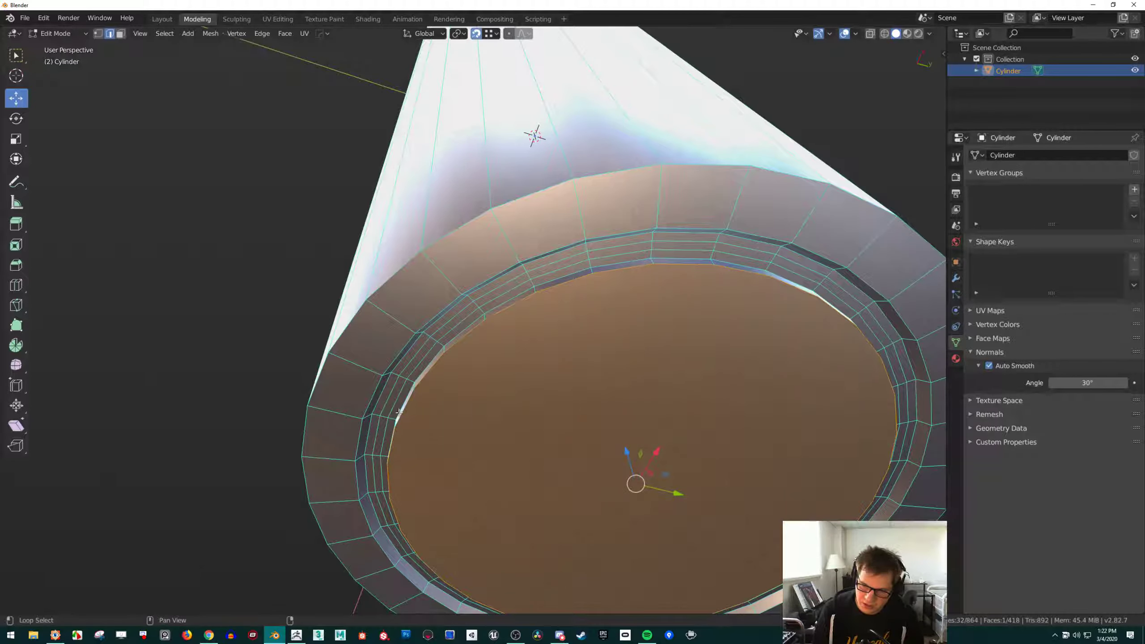
left_click(397, 413, "alt")
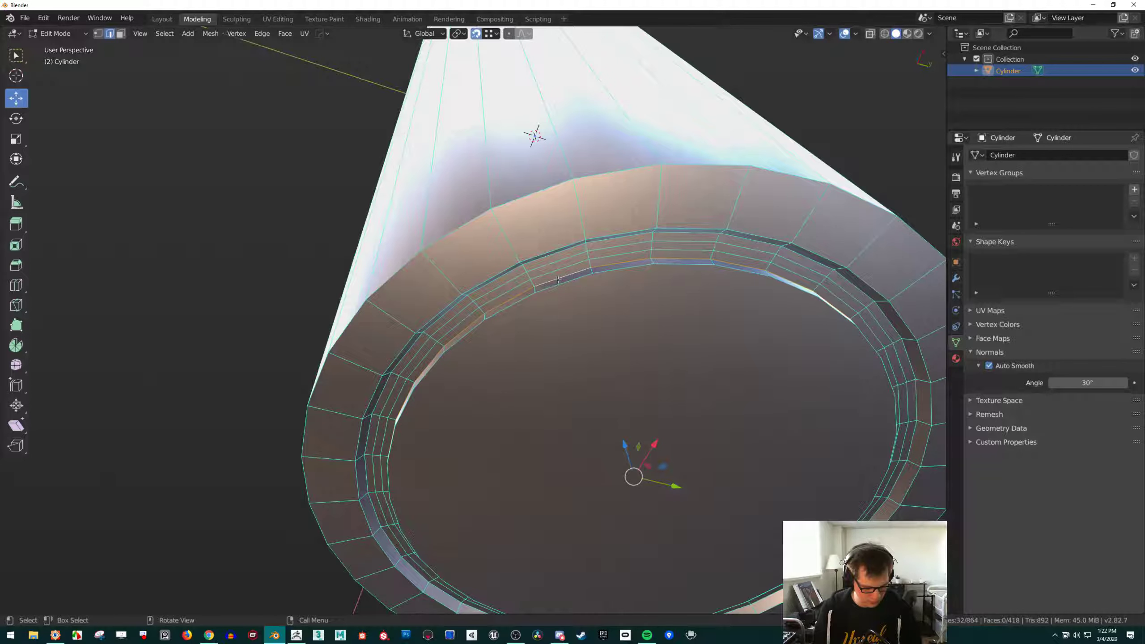
key("x")
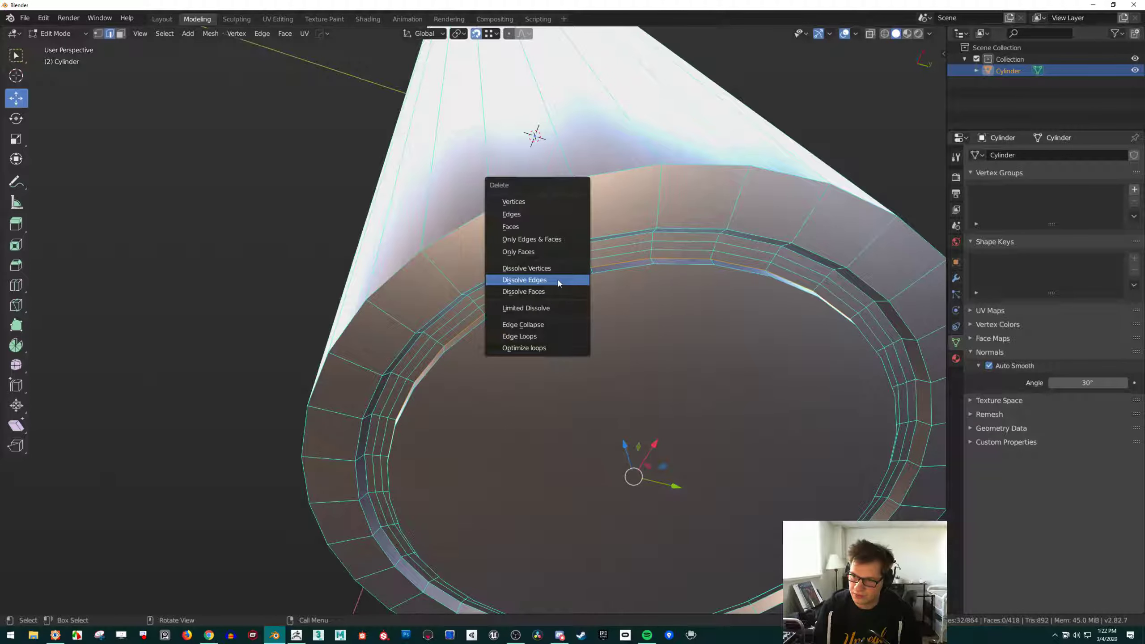
left_click(560, 283)
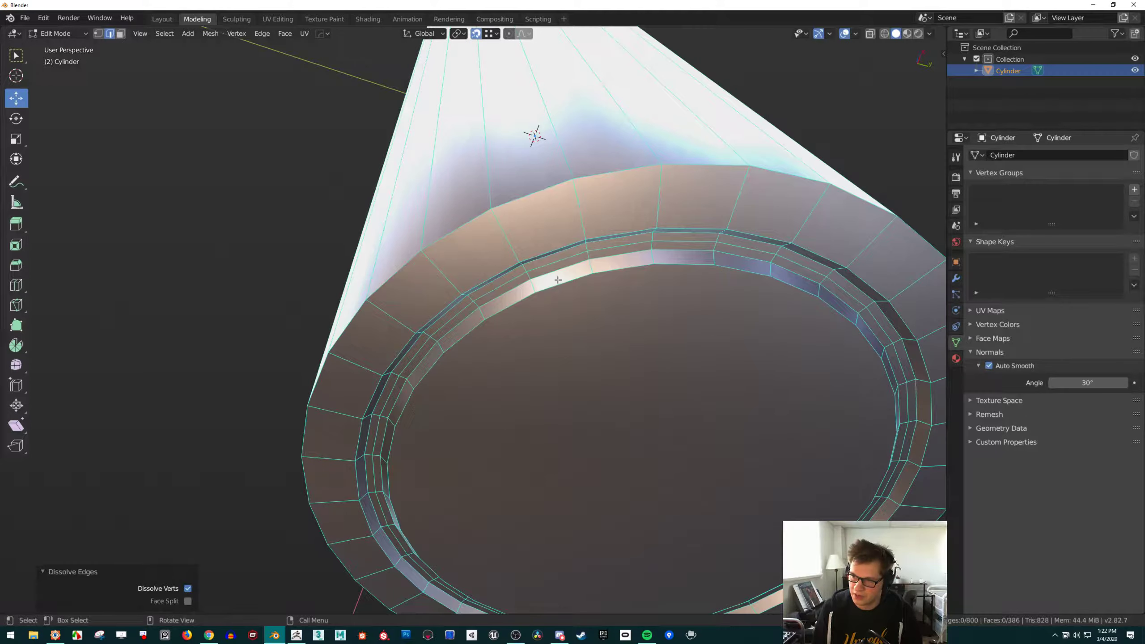
Dissolve the middle edge loop left in the groove's floor
middle_click_drag(506, 295, 494, 300)
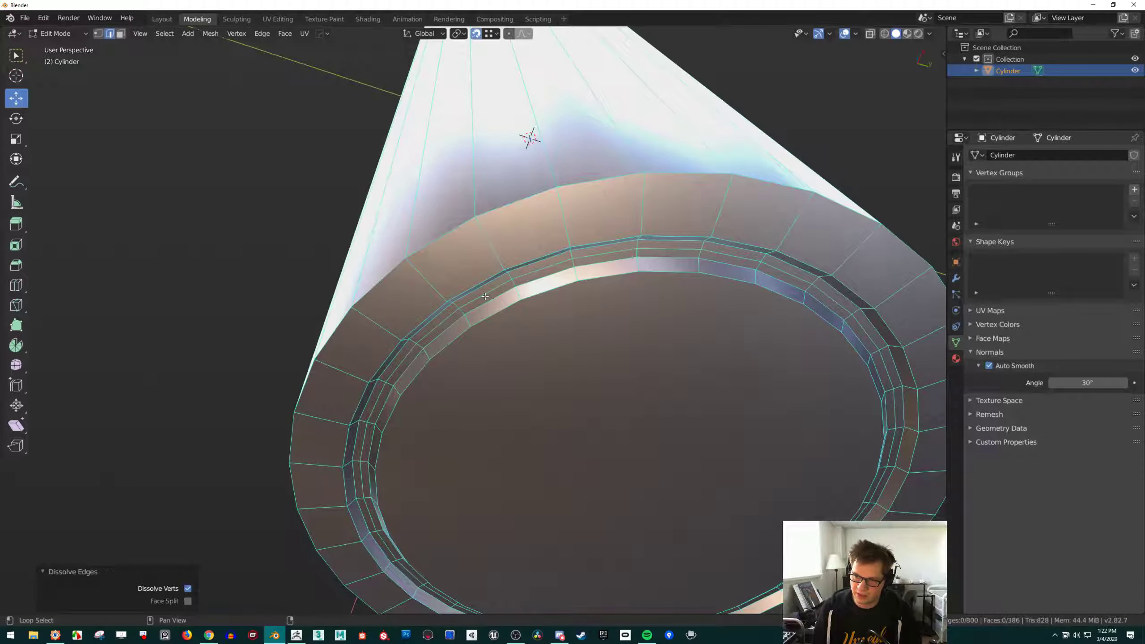
left_click(485, 297, "alt")
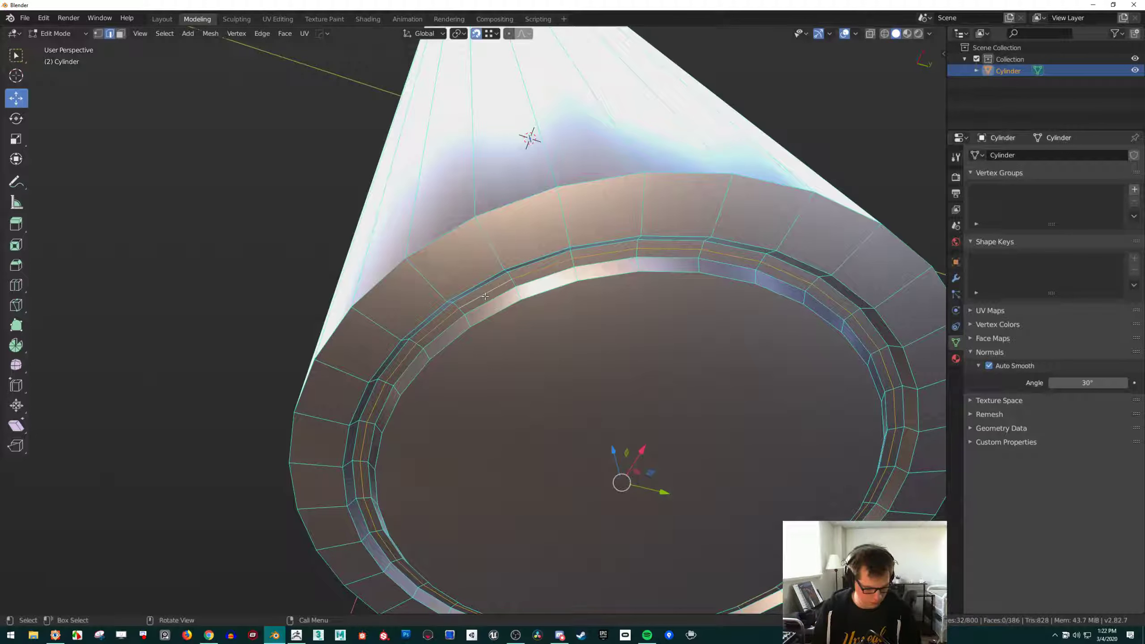
key("x")
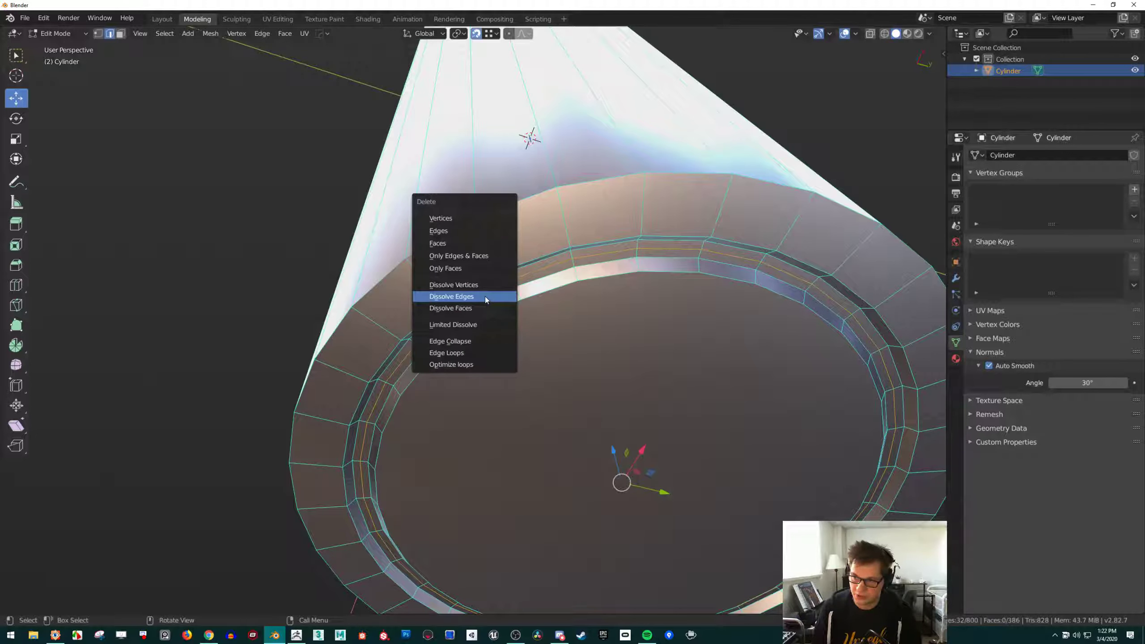
left_click(485, 297)
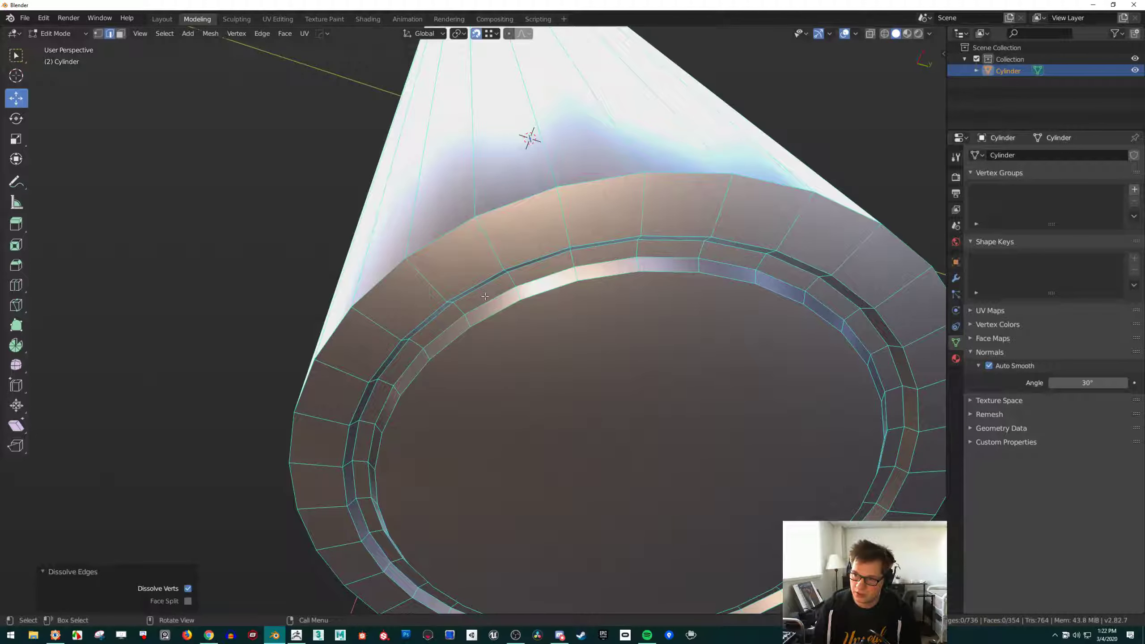
Add six evenly spaced loop cuts around the cylinder's side wall
scroll(491, 197, "down", 5)
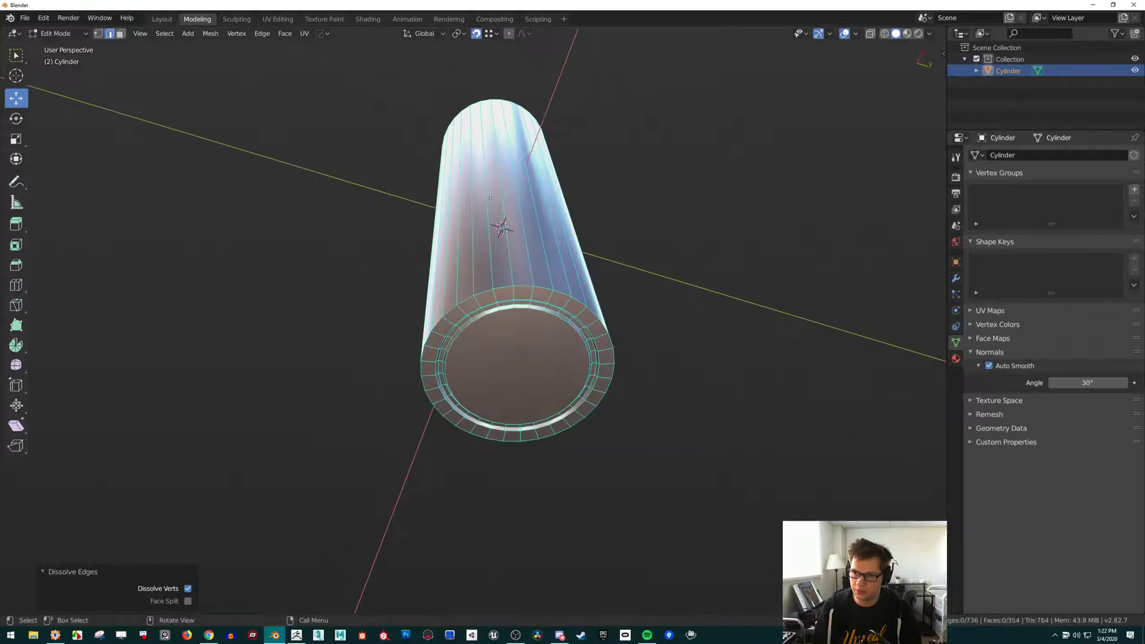
middle_click_drag(491, 197, 498, 217)
key("ctrl+r")
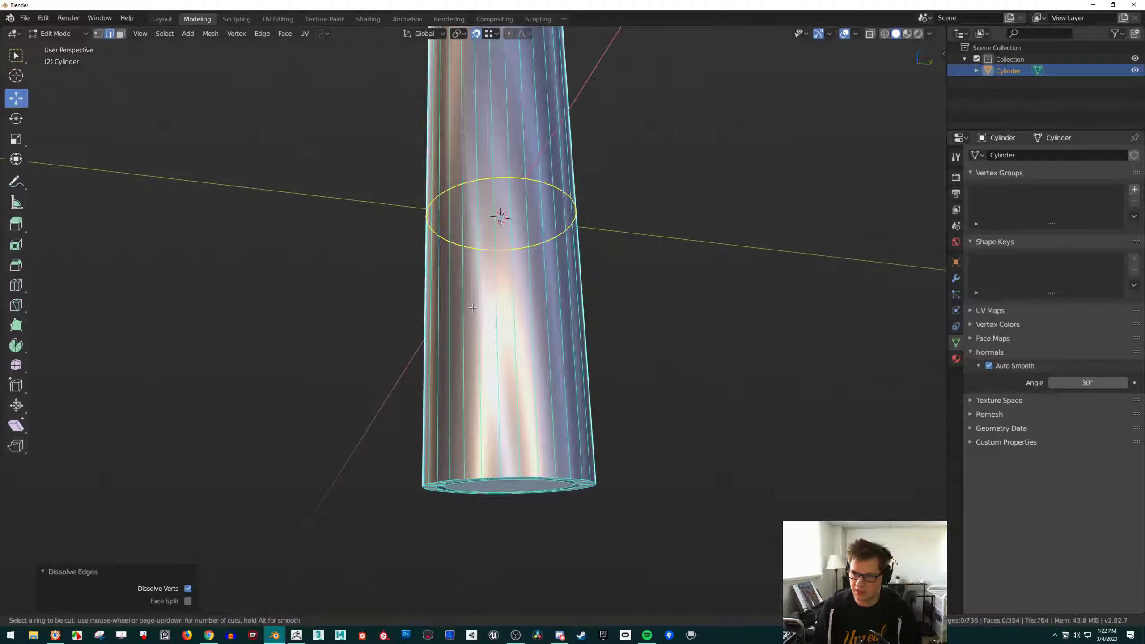
scroll(498, 217, "up", 5)
left_click(499, 218)
Try deleting the six selected edge loops from the side wall twice, undoing each deletion
key("x")
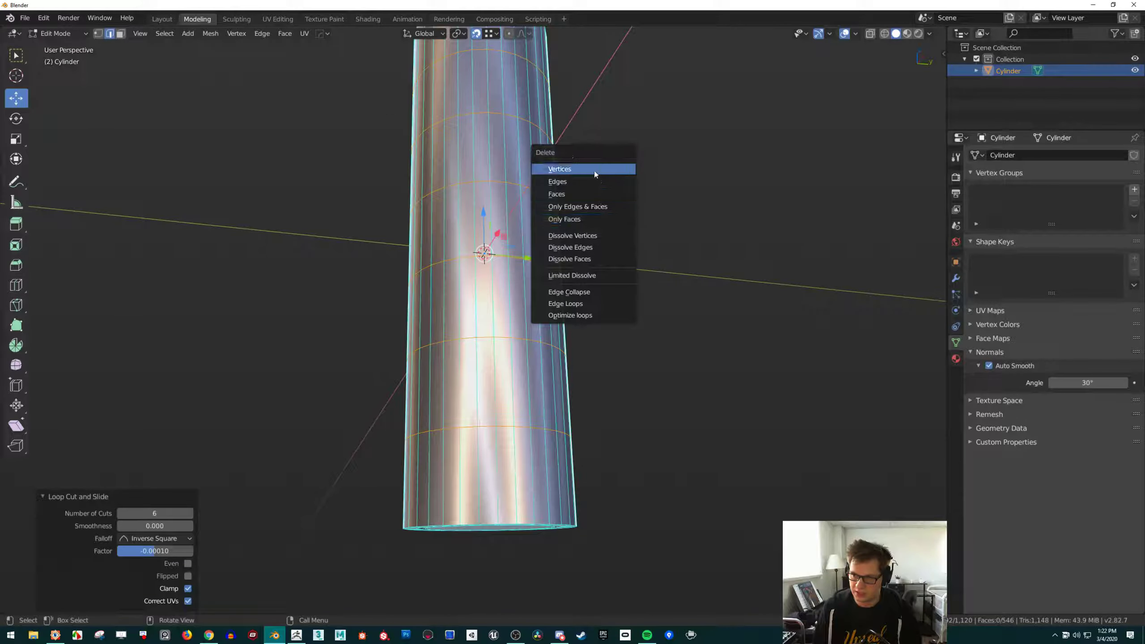
left_click(591, 183)
middle_click_drag(591, 183, 547, 204)
scroll(609, 287, "down", 4)
key("ctrl+z")
scroll(599, 290, "up", 5)
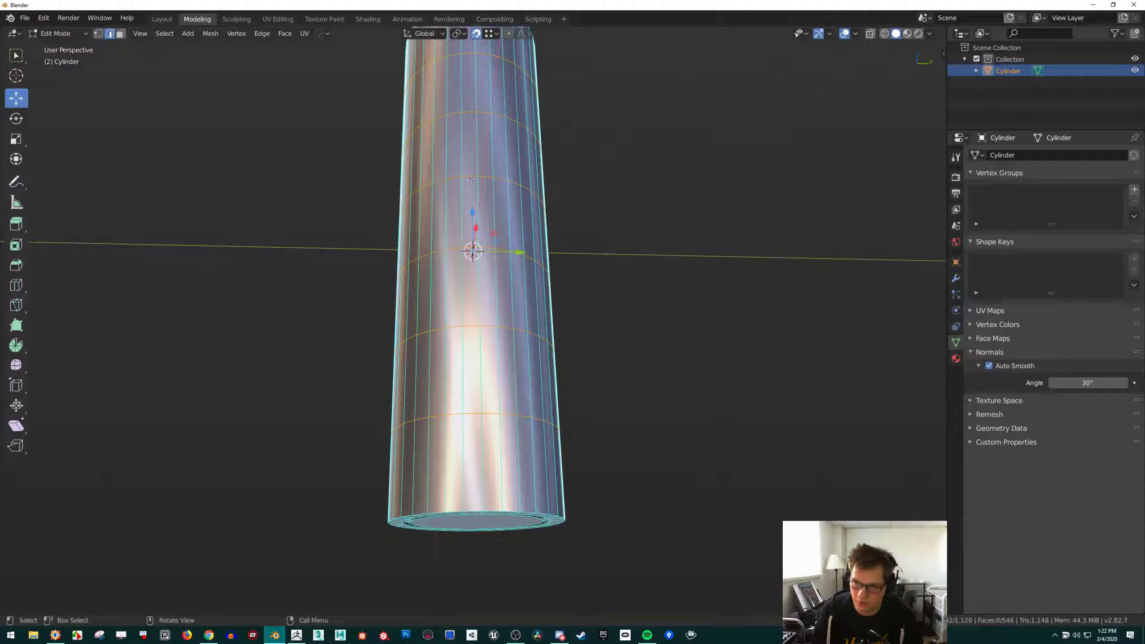
key("x")
left_click(474, 198)
mouse_move(513, 271)
middle_mouse_down()
mouse_move(510, 294)
mouse_move(496, 289)
mouse_move(537, 274)
mouse_move(522, 265)
middle_mouse_up()
key("ctrl+z")
scroll(499, 295, "down", 4)
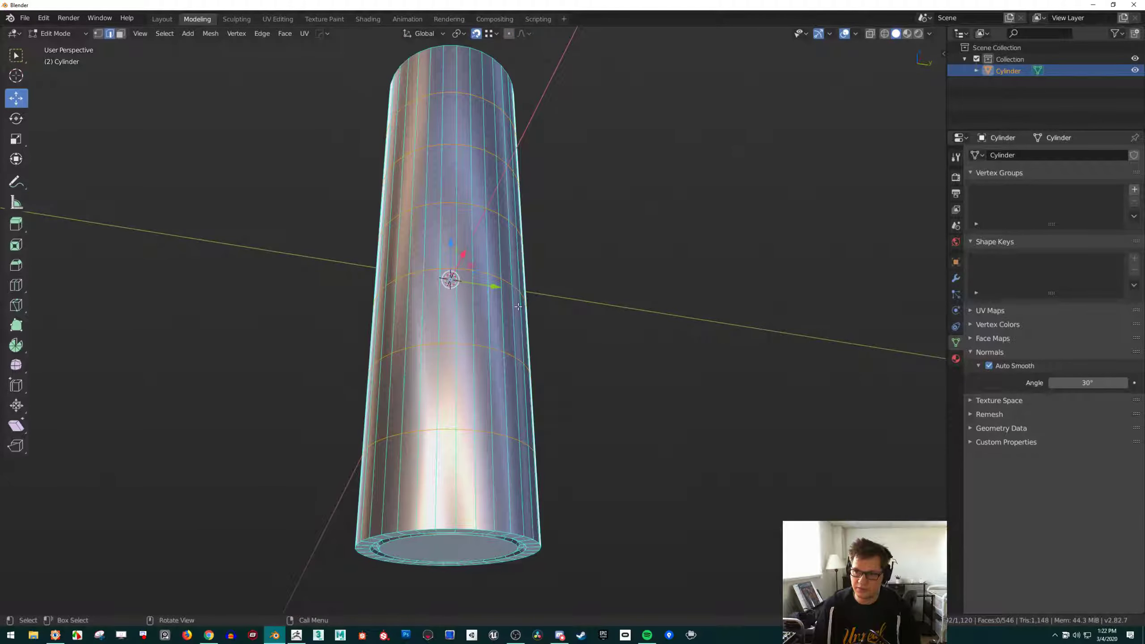
Dissolve the six selected edge loops on the cylinder's side wall
key("x")
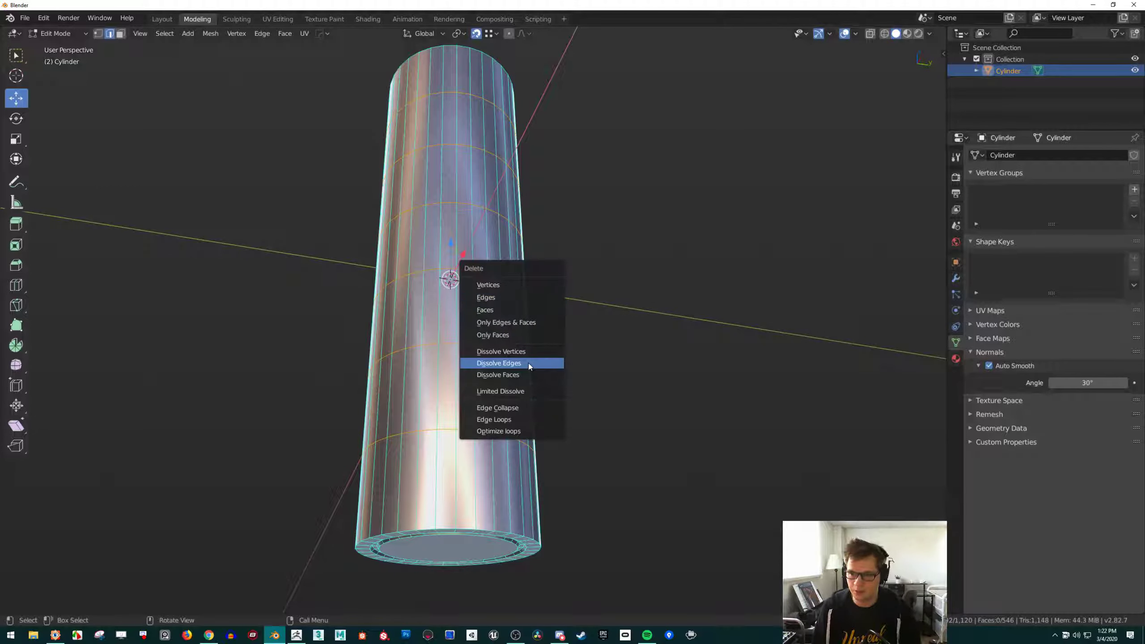
left_click(528, 363)
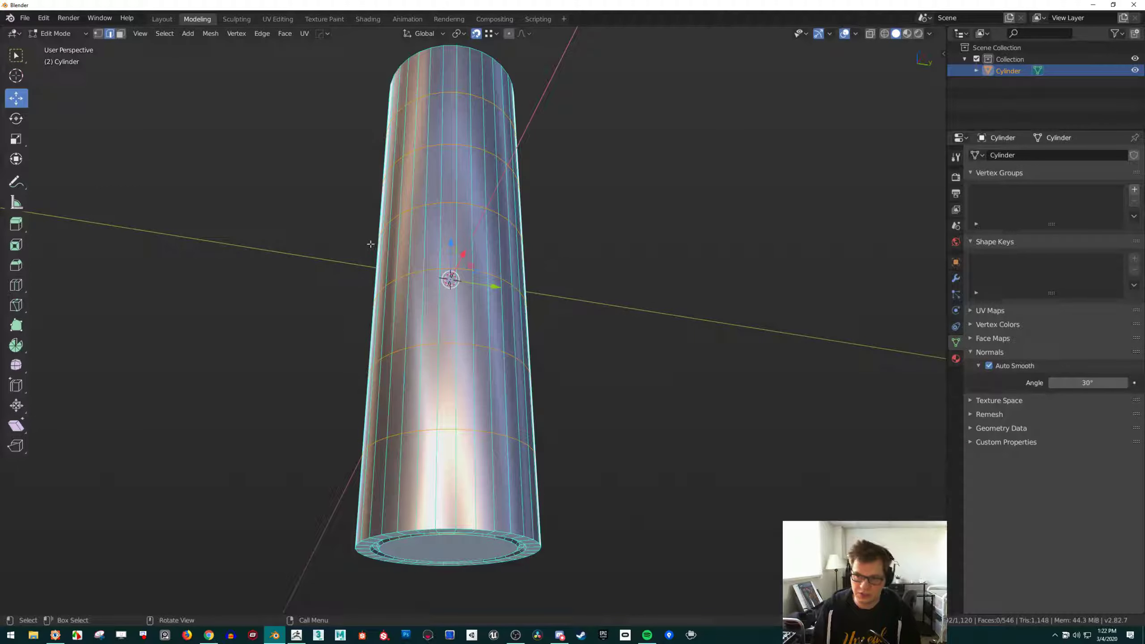
key("x")
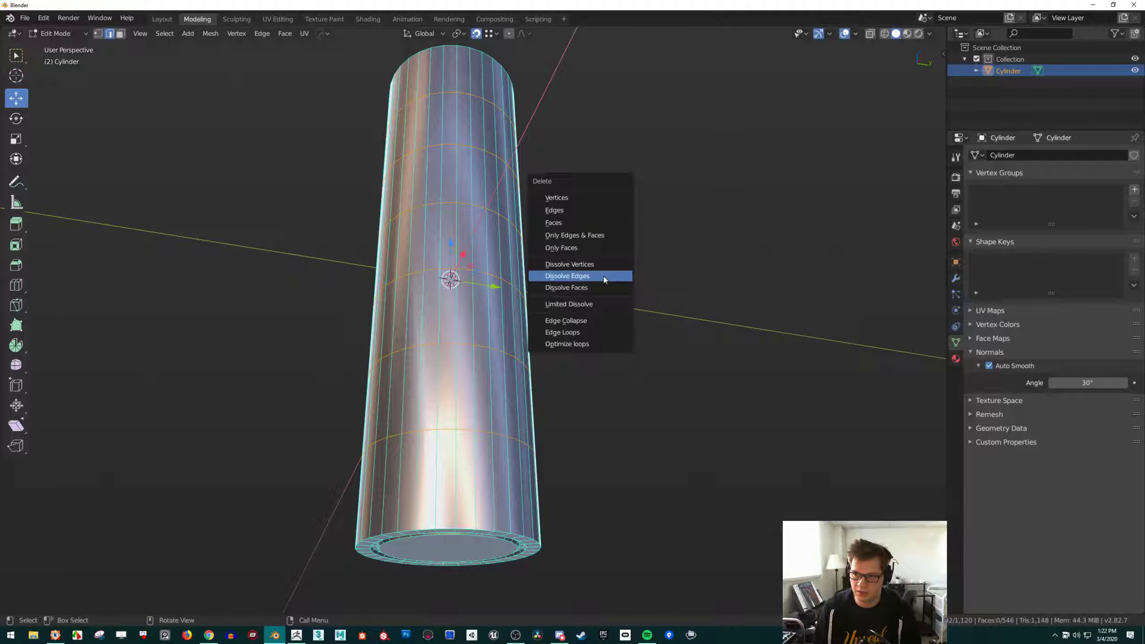
left_click(603, 276)
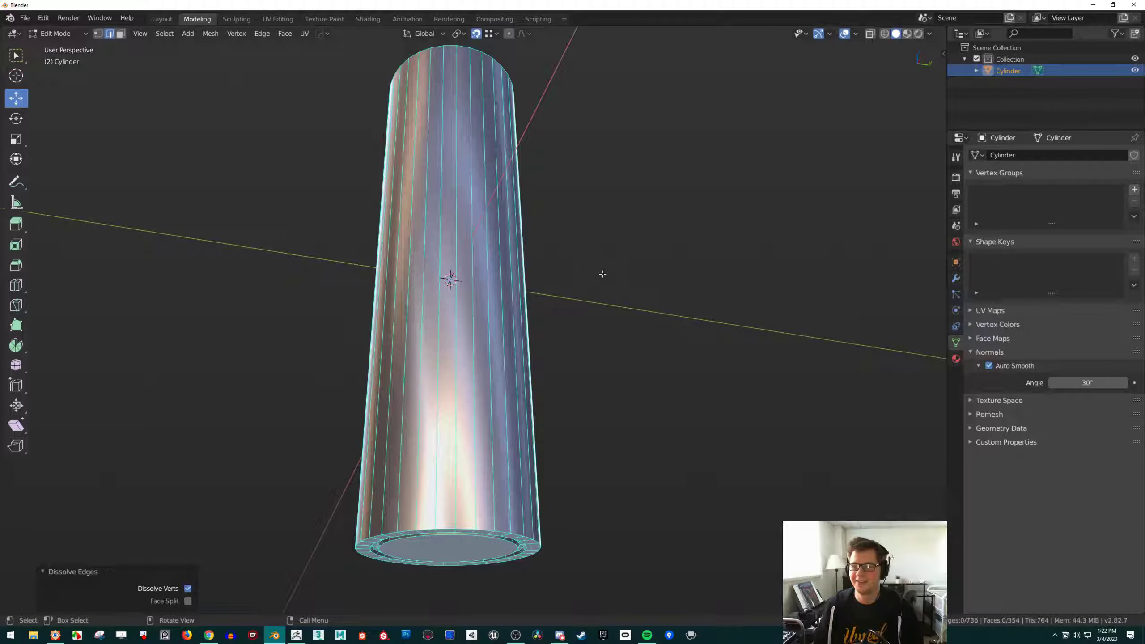
middle_click_drag(600, 274, 569, 263)
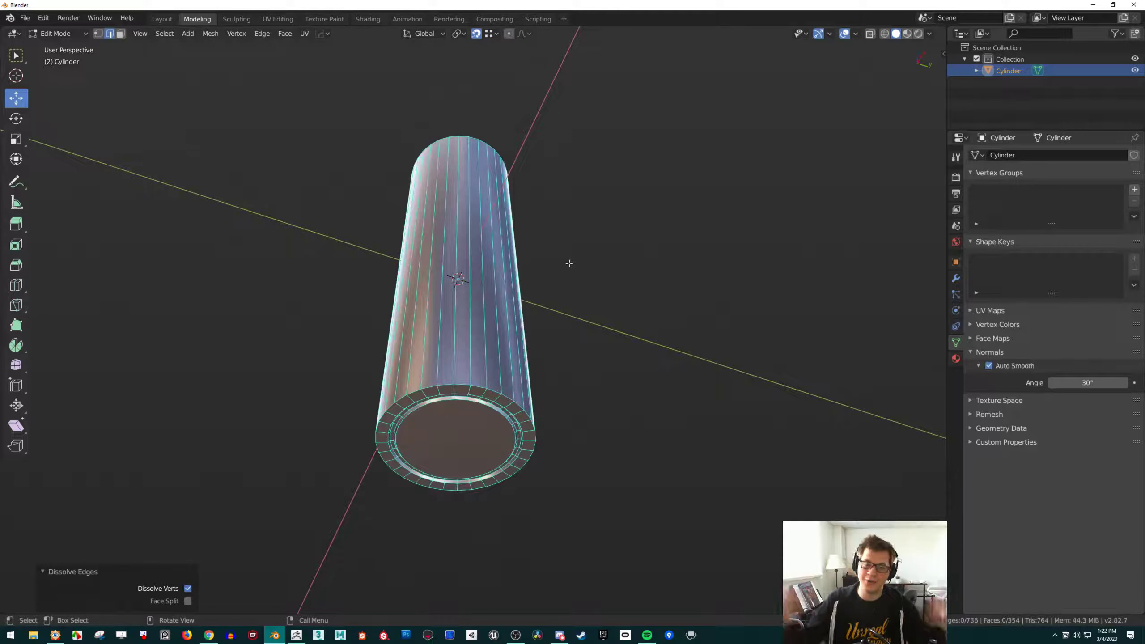
scroll(562, 335, "up", 2)
middle_click_drag(562, 335, 514, 435)
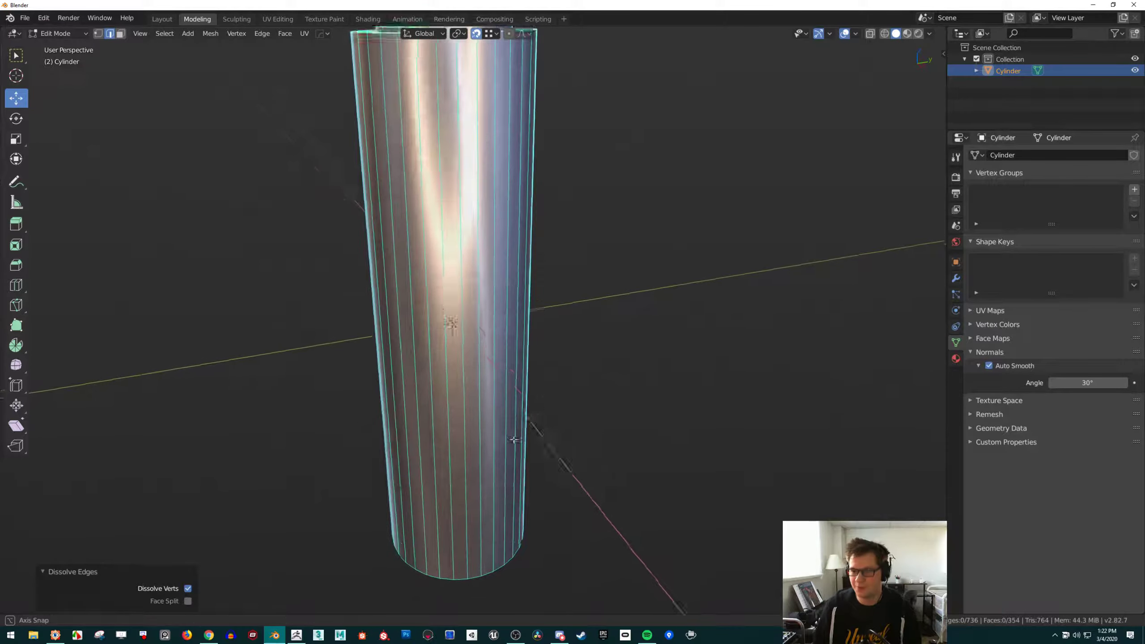
scroll(515, 435, "down", 4)
middle_click_drag(505, 289, 471, 245)
key("Tab")
key("Tab")
key("ctrl+r")
scroll(470, 244, "up", 2)
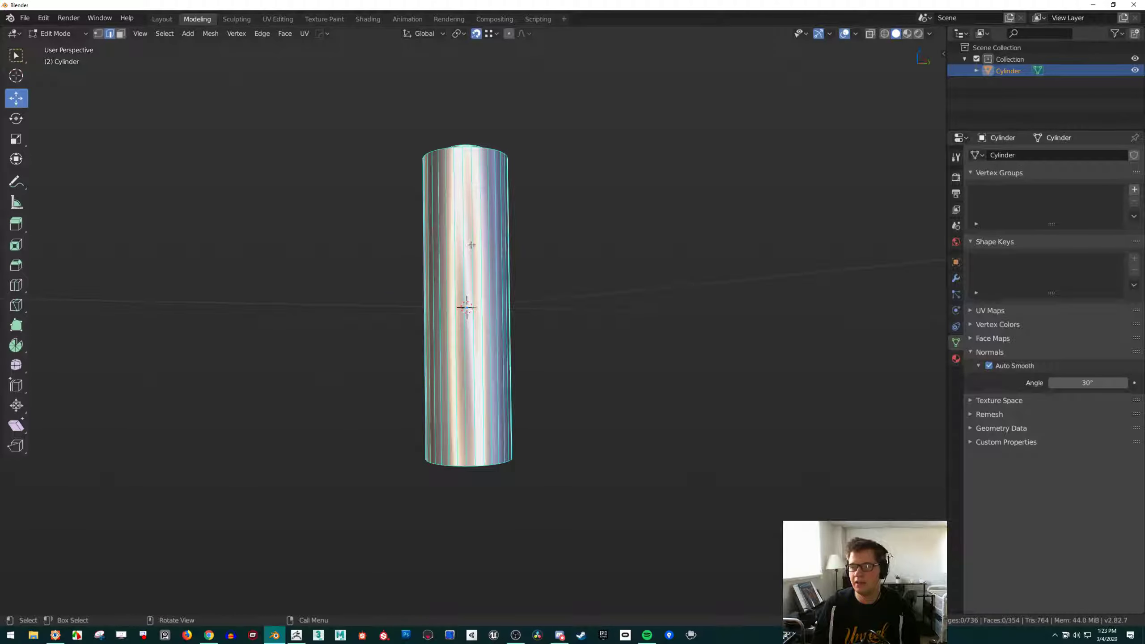
middle_click_drag(470, 244, 461, 321)
scroll(461, 321, "up", 1)
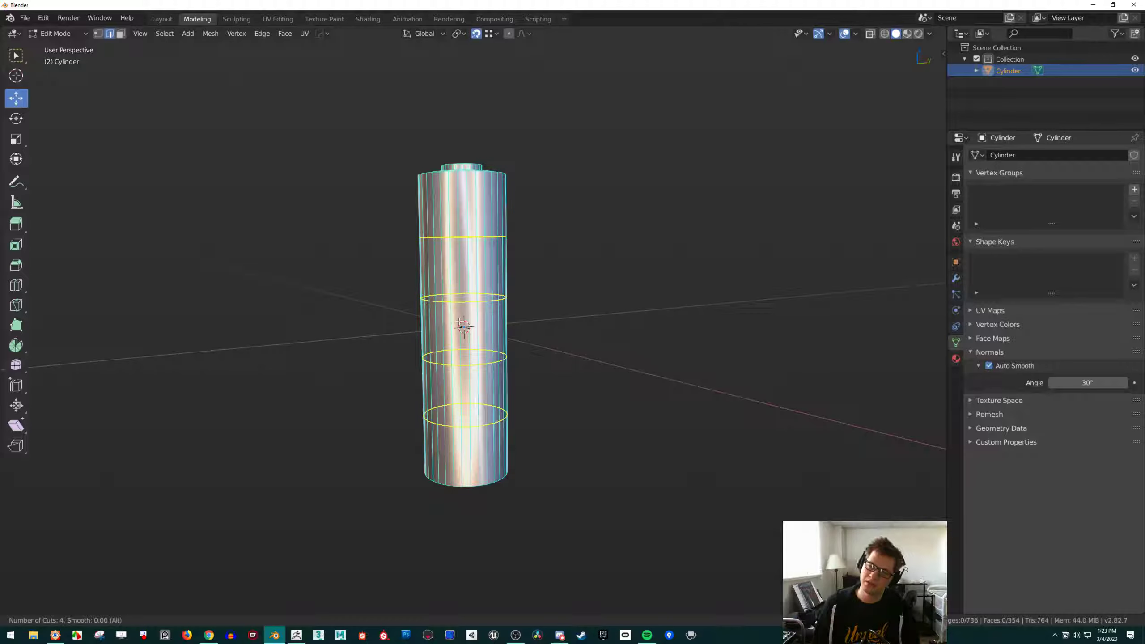
scroll(461, 323, "down", 1)
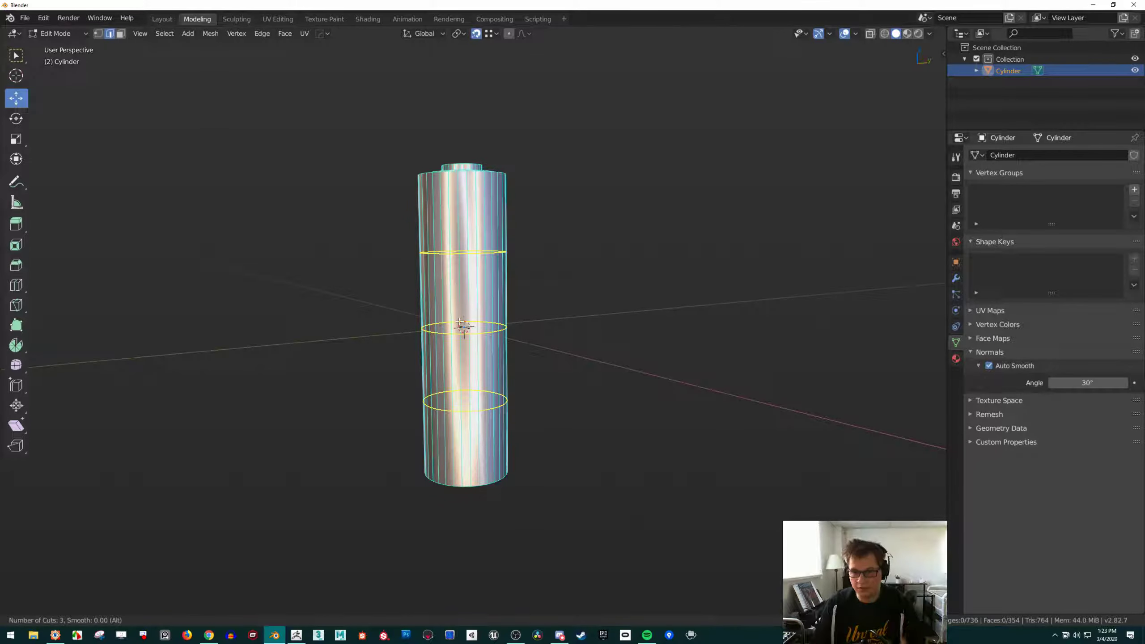
key("Escape")
Try adding three evenly spaced loop cuts around the cylinder's side wall, and undo them
key("ctrl+r")
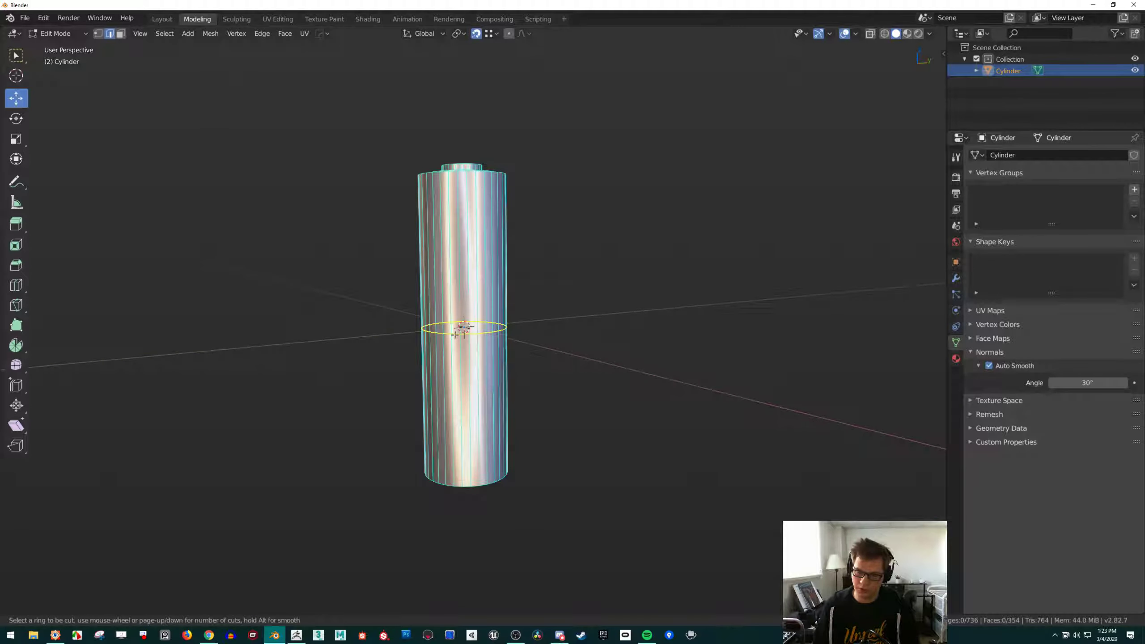
scroll(455, 334, "up", 1)
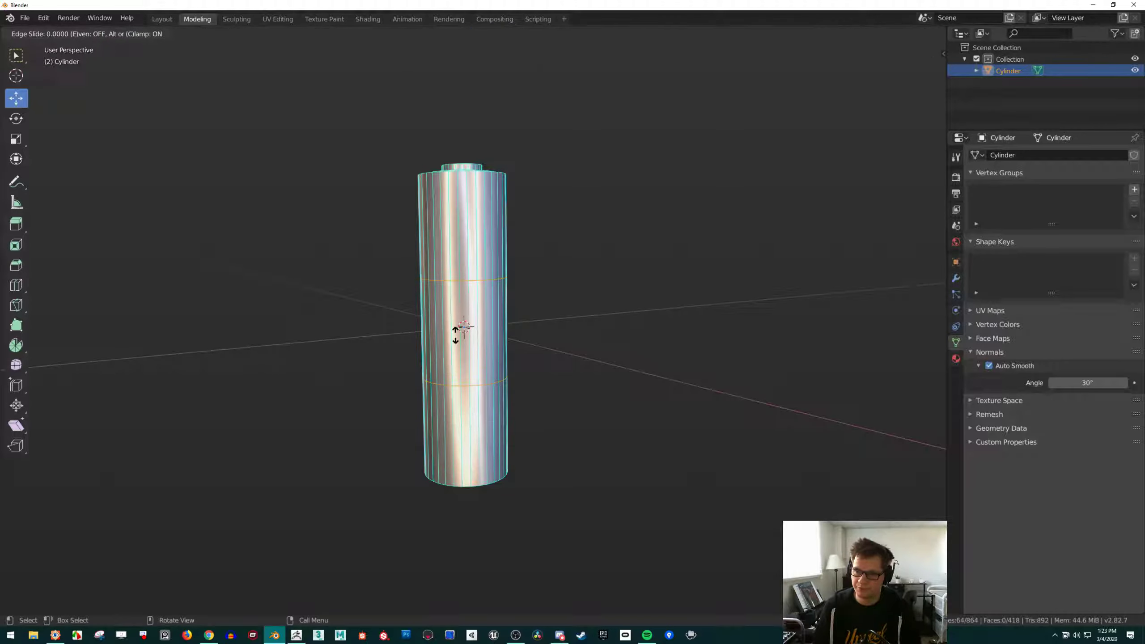
scroll(435, 310, "up", 1)
scroll(435, 311, "up", 1)
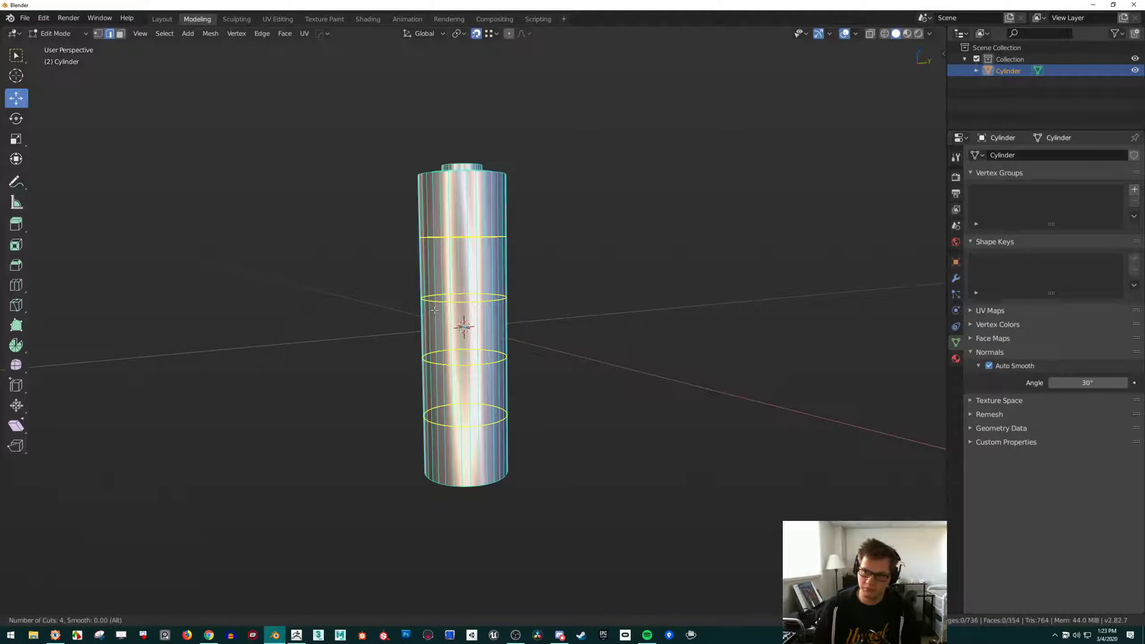
scroll(435, 310, "down", 1)
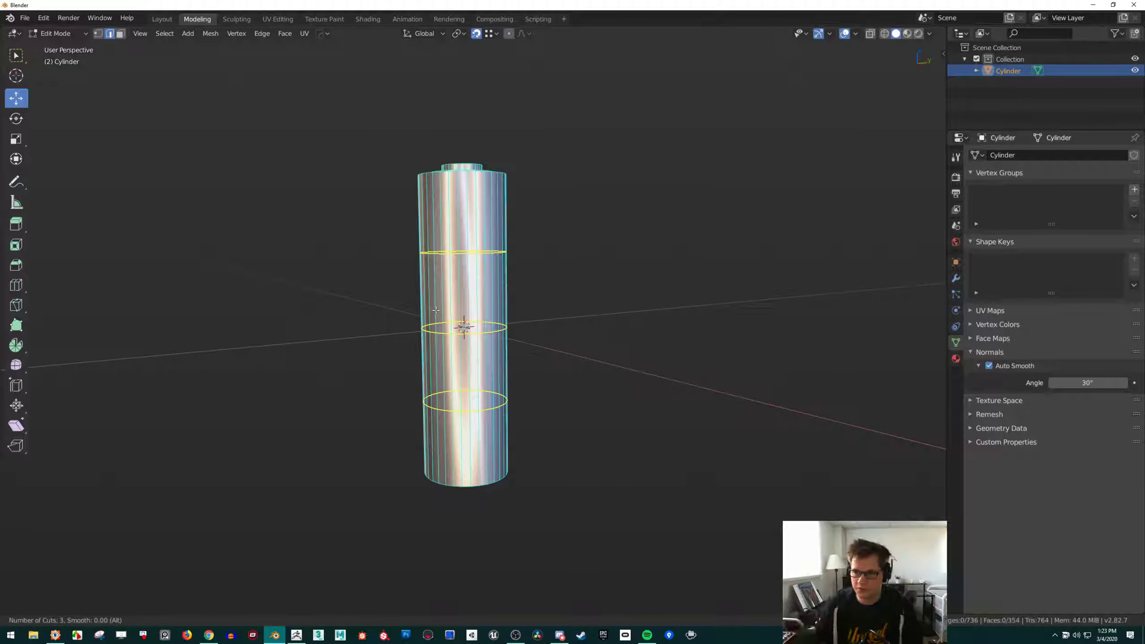
left_click(436, 311)
right_click(443, 304)
key("ctrl+z")
Add four evenly spaced loop cuts around the cylinder's side wall without sliding them
key("ctrl+r")
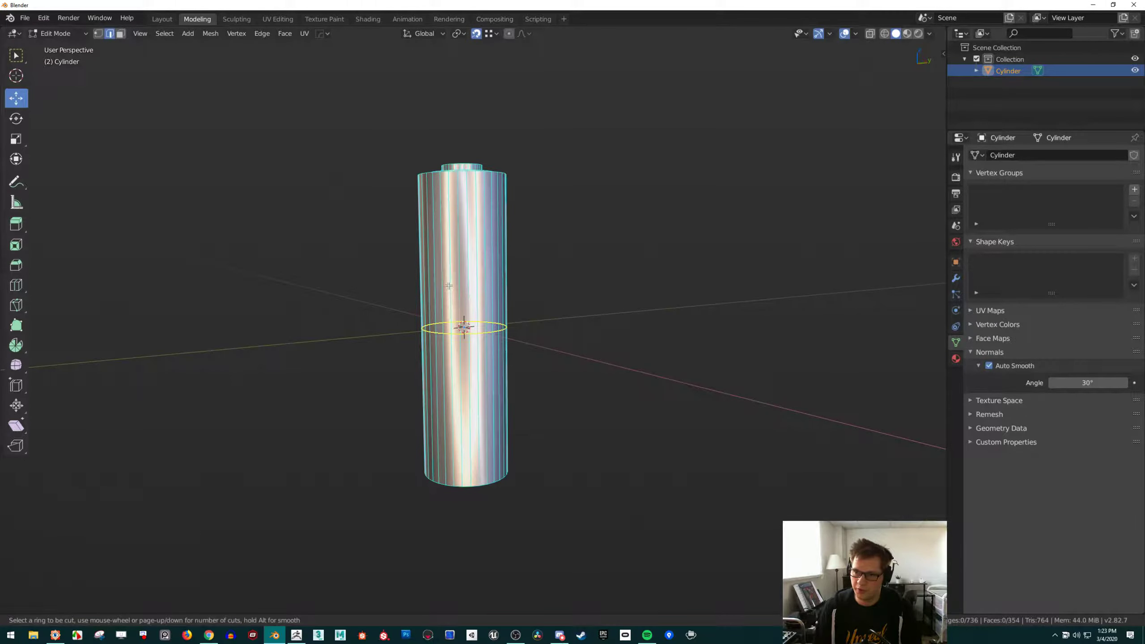
scroll(449, 286, "up", 8)
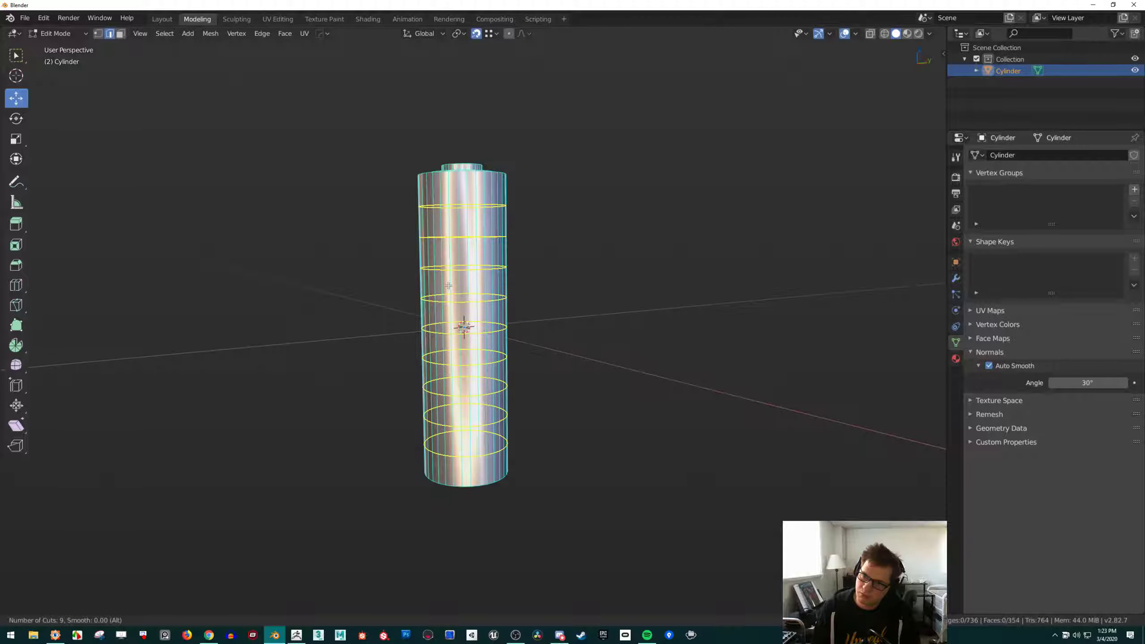
scroll(449, 285, "down", 3)
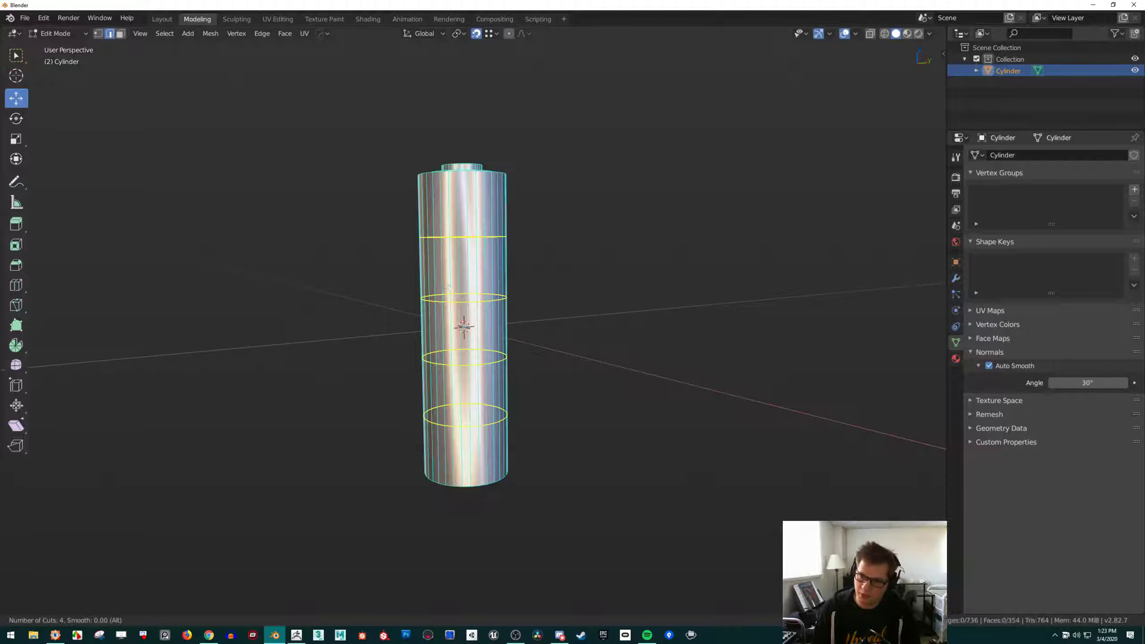
left_click(449, 286)
right_click(449, 286)
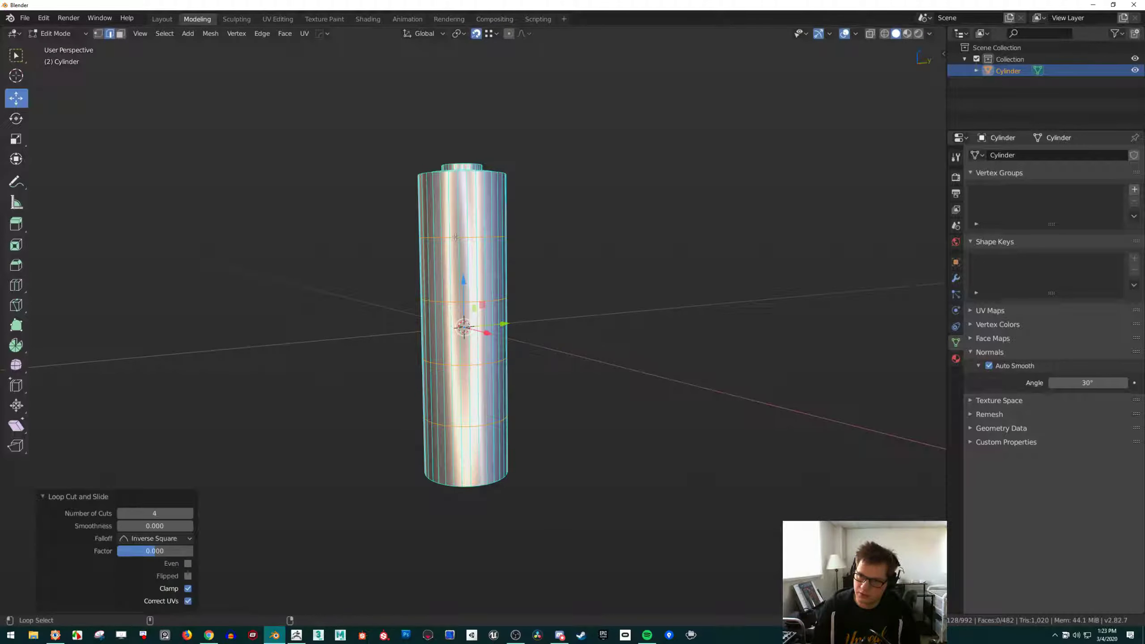
Dissolve the three lower edge loops on the side wall, keeping only the uppermost of the four new loops
middle_click_drag(457, 236, 446, 252)
scroll(446, 253, "up", 2)
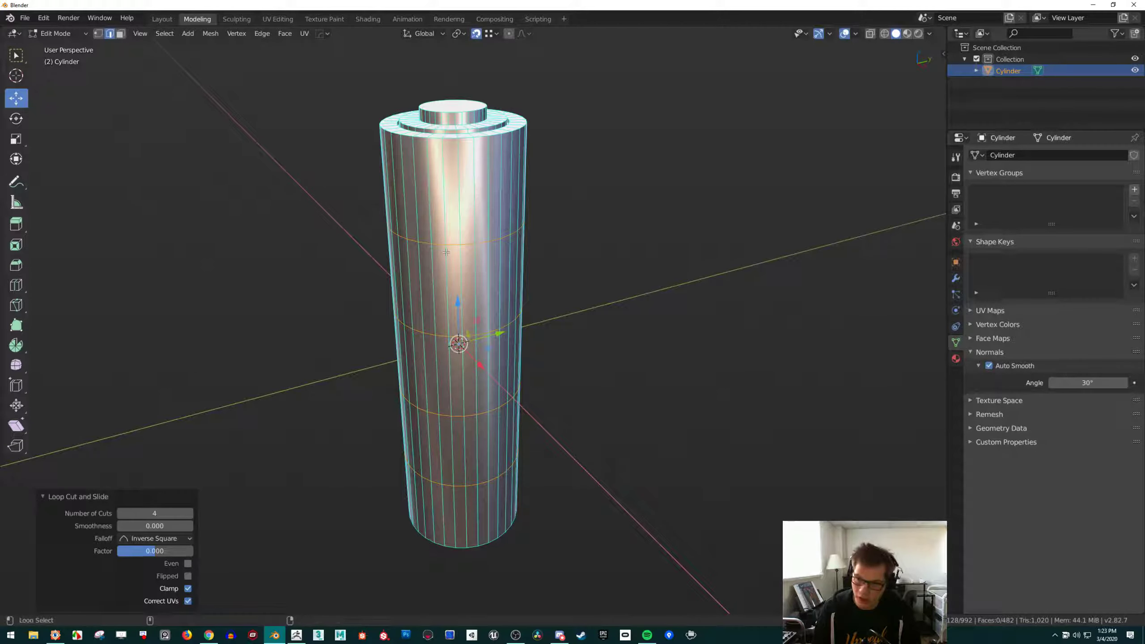
left_click(437, 244, "alt+shift")
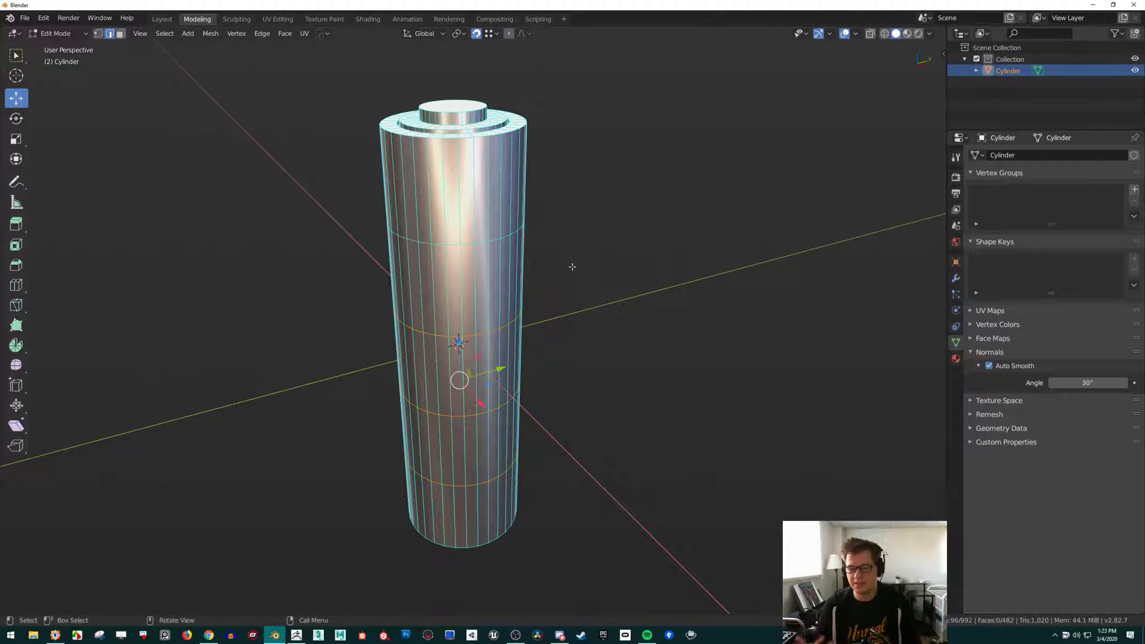
key("x")
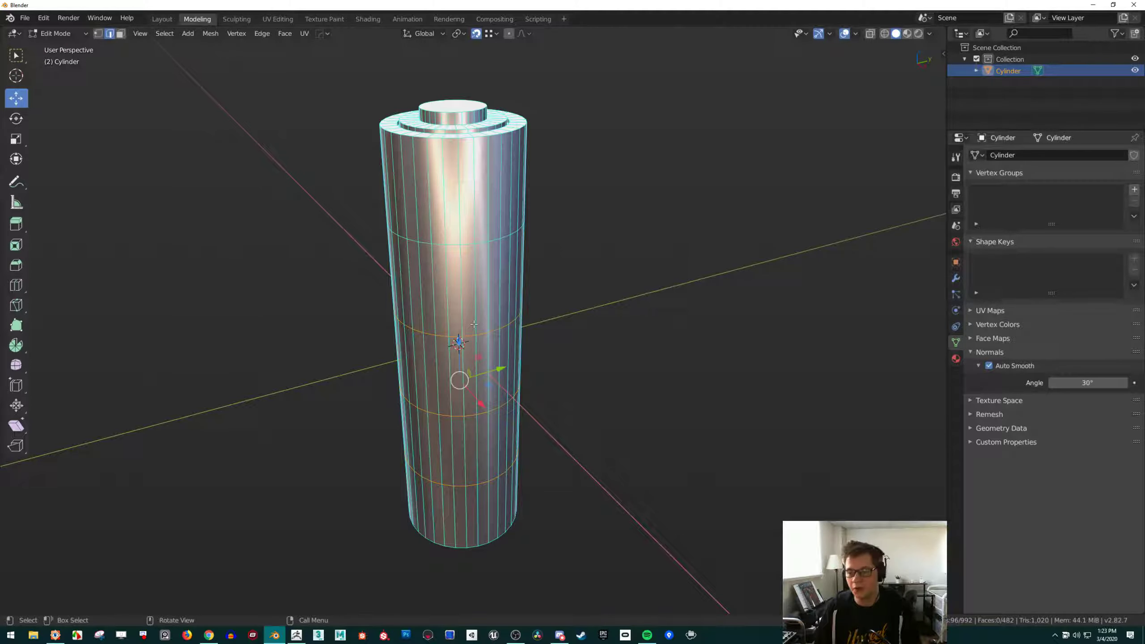
key("1")
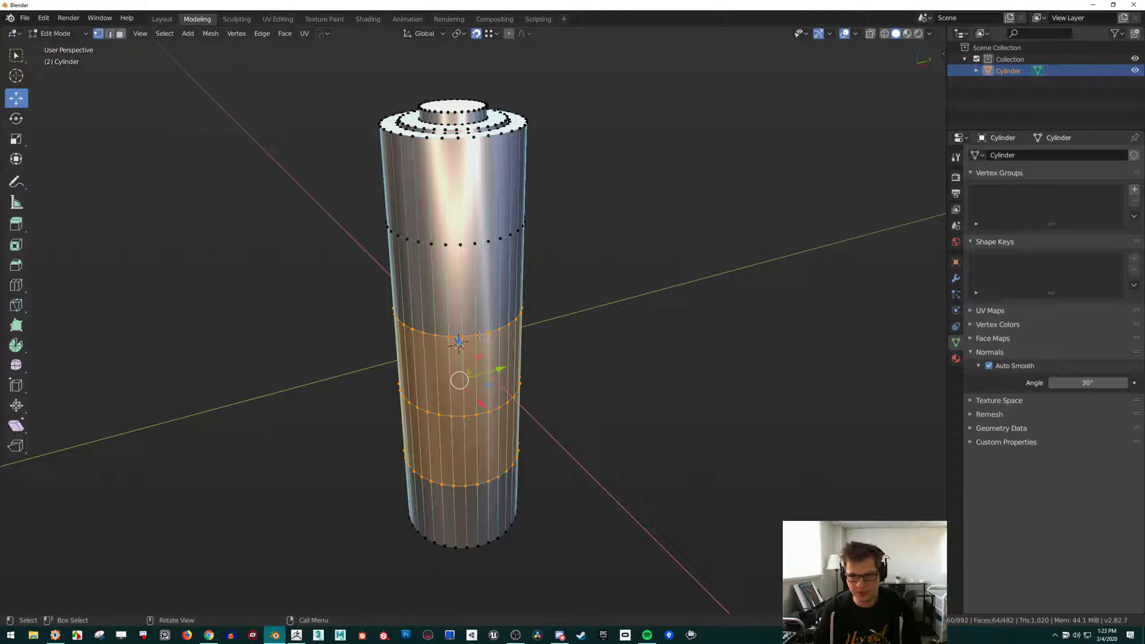
key("2")
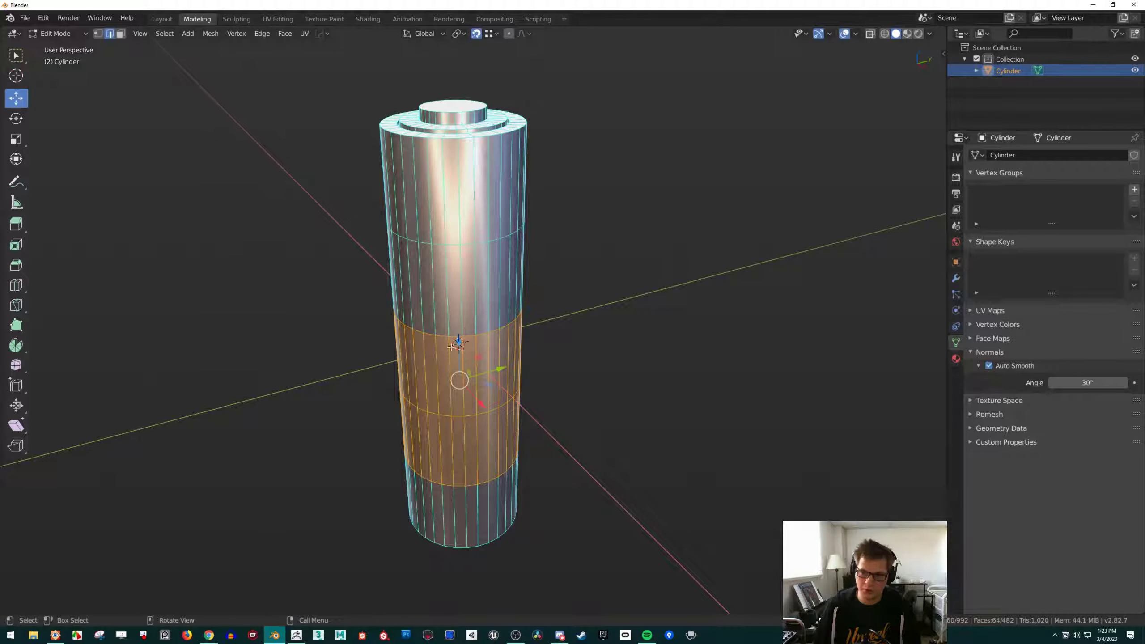
left_click(441, 334, "alt")
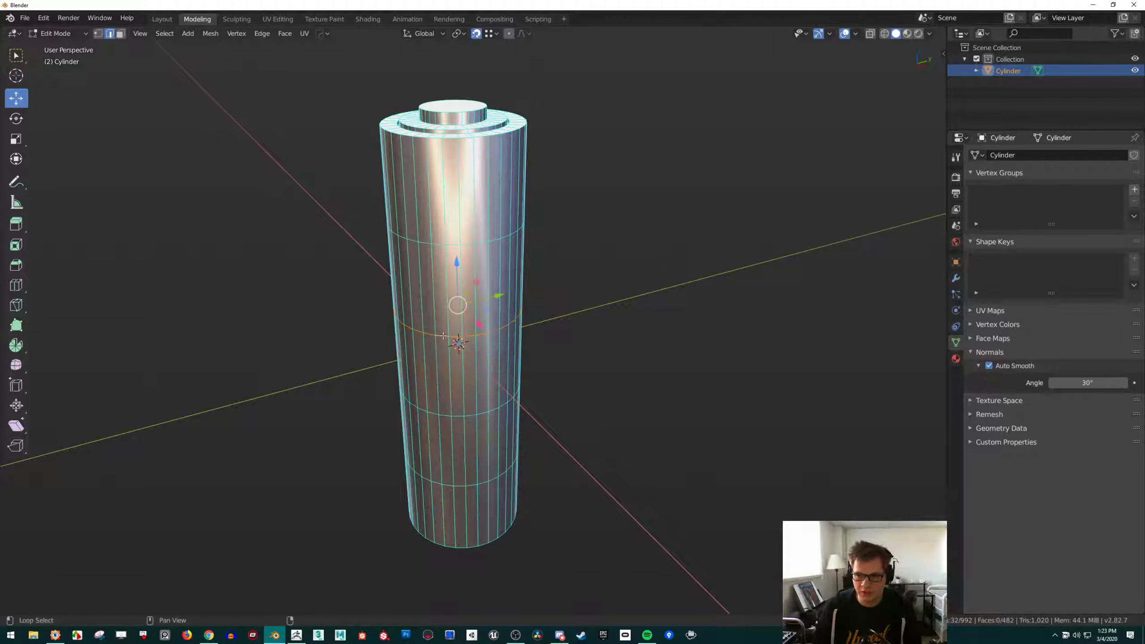
left_click(445, 418, "alt+shift")
left_click(445, 484, "alt+shift")
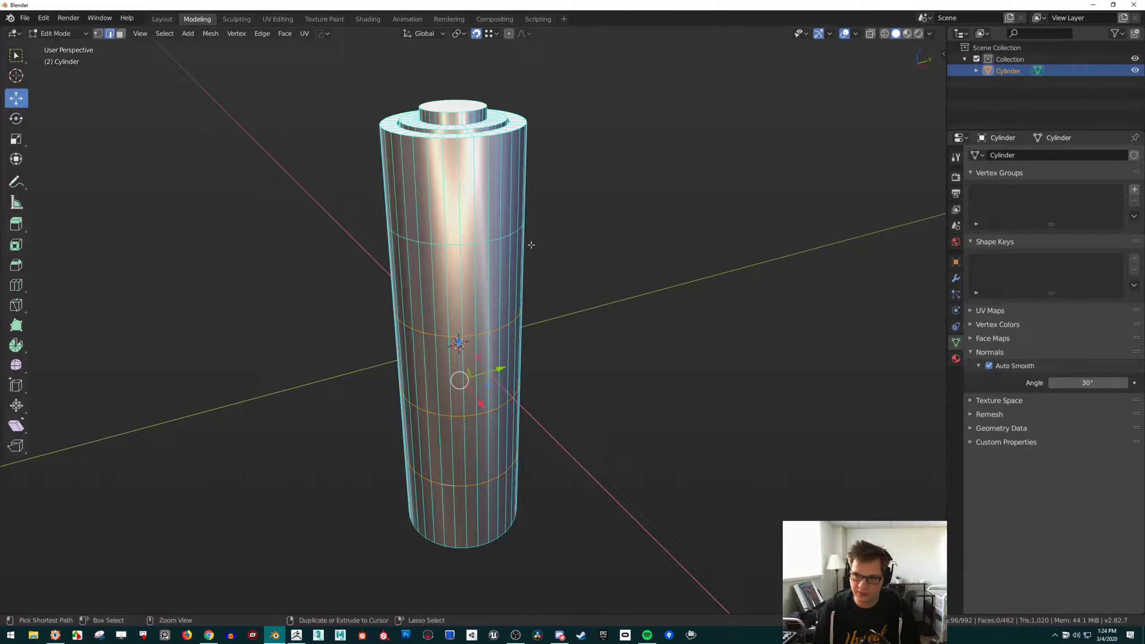
key("ctrl+x")
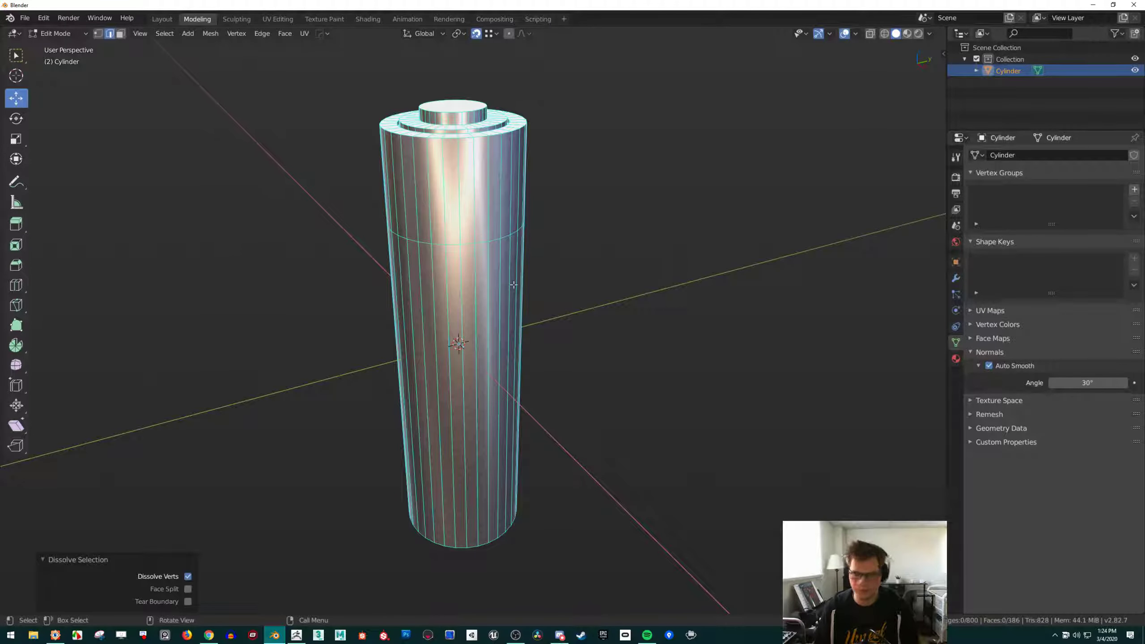
right_click(519, 265)
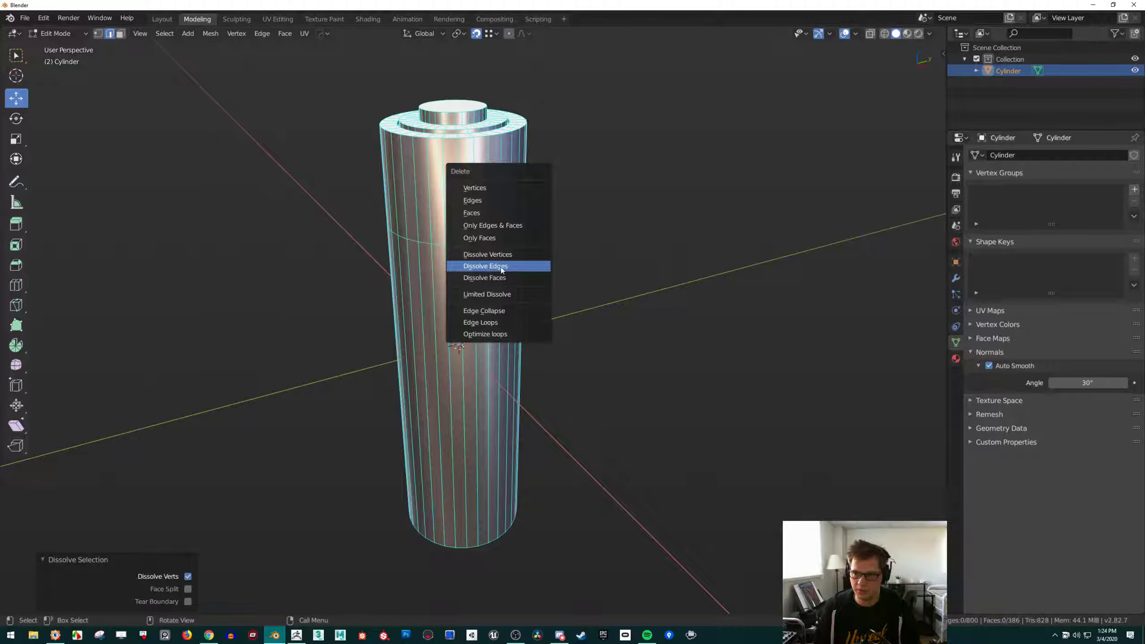
Switch to face selection and examine the battery's top and side wall in both Edit and Object mode
middle_click_drag(645, 245, 642, 266, "shift")
scroll(510, 279, "up", 4)
scroll(510, 280, "down", 3)
mouse_move(473, 249)
middle_mouse_down()
mouse_move(468, 281)
mouse_move(485, 251)
middle_mouse_up()
scroll(468, 279, "up", 2)
key("3")
scroll(510, 265, "down", 6)
key("Tab")
mouse_move(510, 302)
middle_mouse_down()
mouse_move(530, 281)
mouse_move(501, 307)
middle_mouse_up()
key("Tab")
scroll(514, 291, "up", 2)
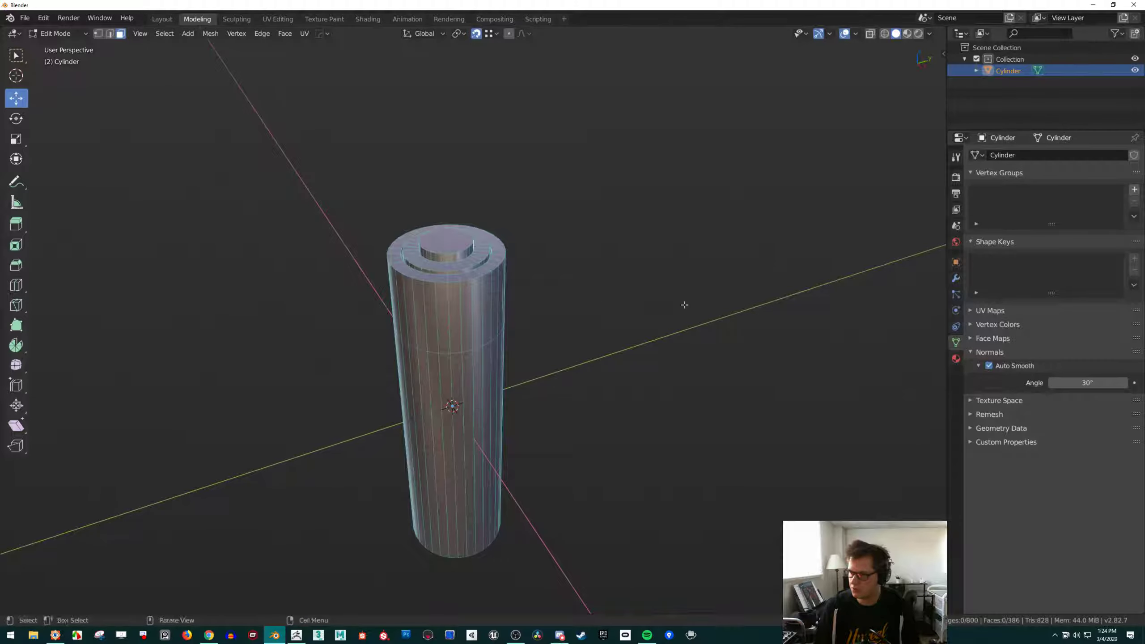
Create a first material on the cylinder and name it Black
left_click(956, 358)
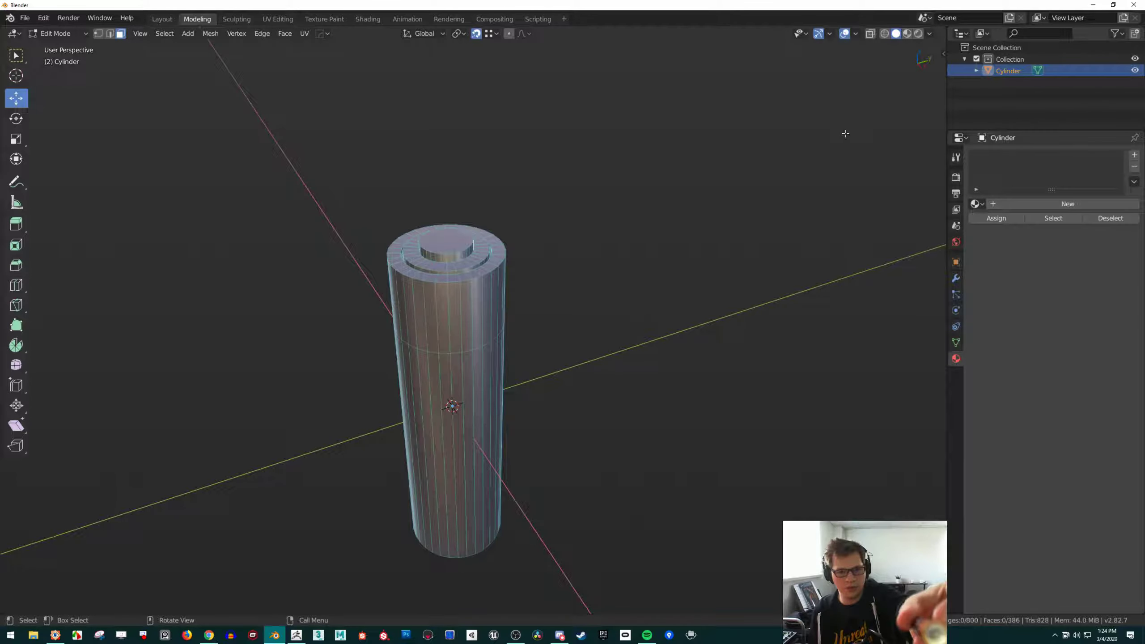
left_click(1017, 205)
left_click(1019, 201)
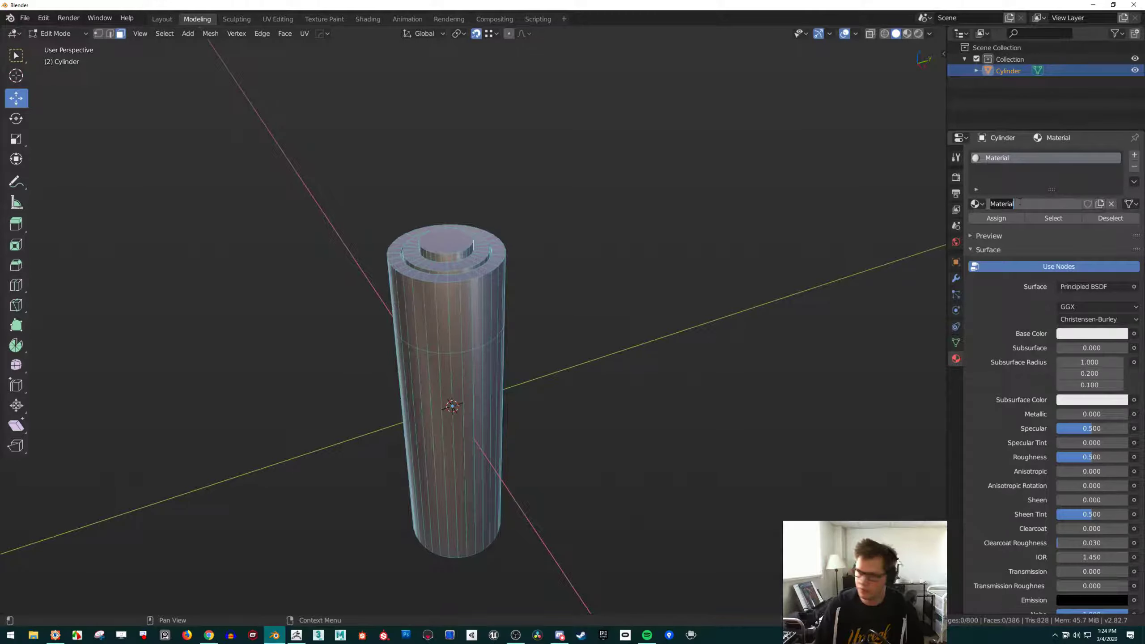
type("Black")
key("Return")
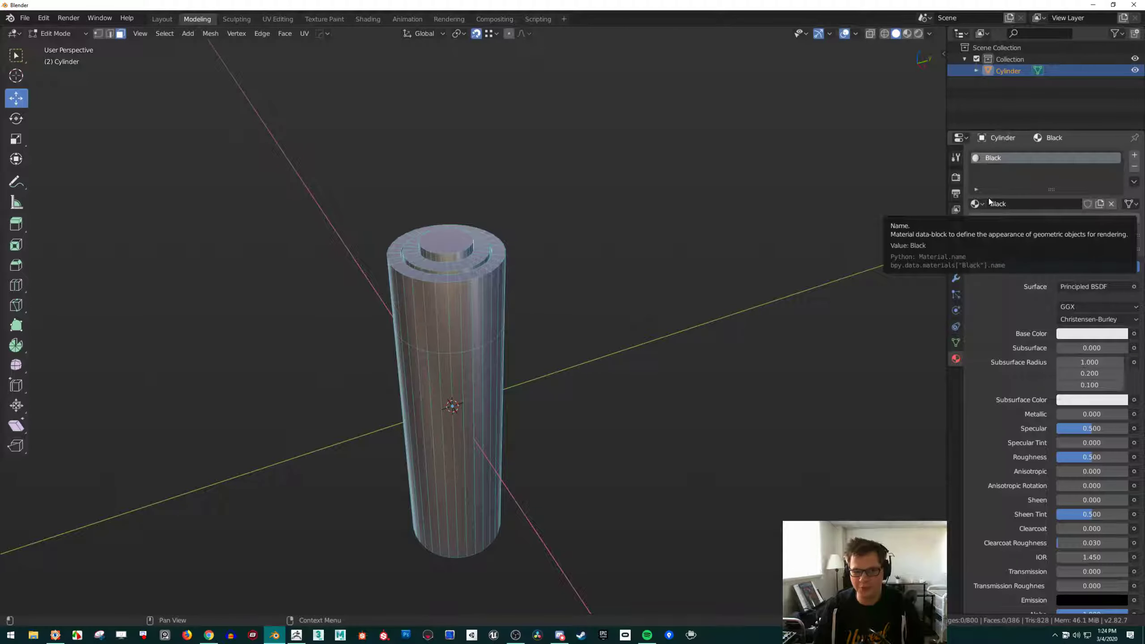
Add a second material slot with a new material named Brown
left_click(1135, 156)
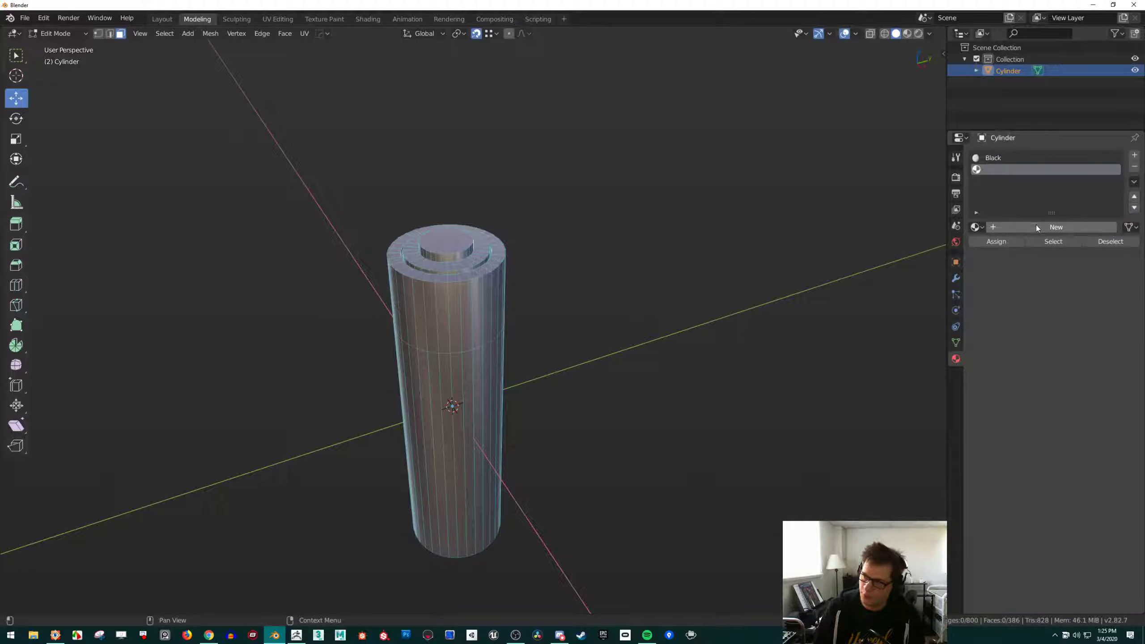
left_click(1036, 224)
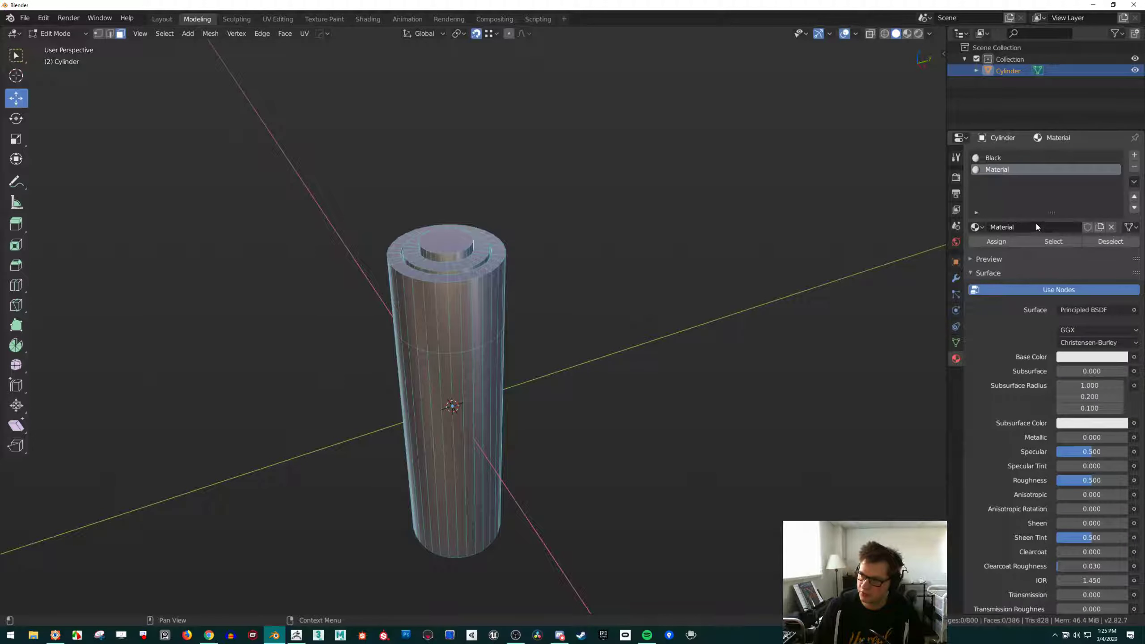
double_click(1036, 225)
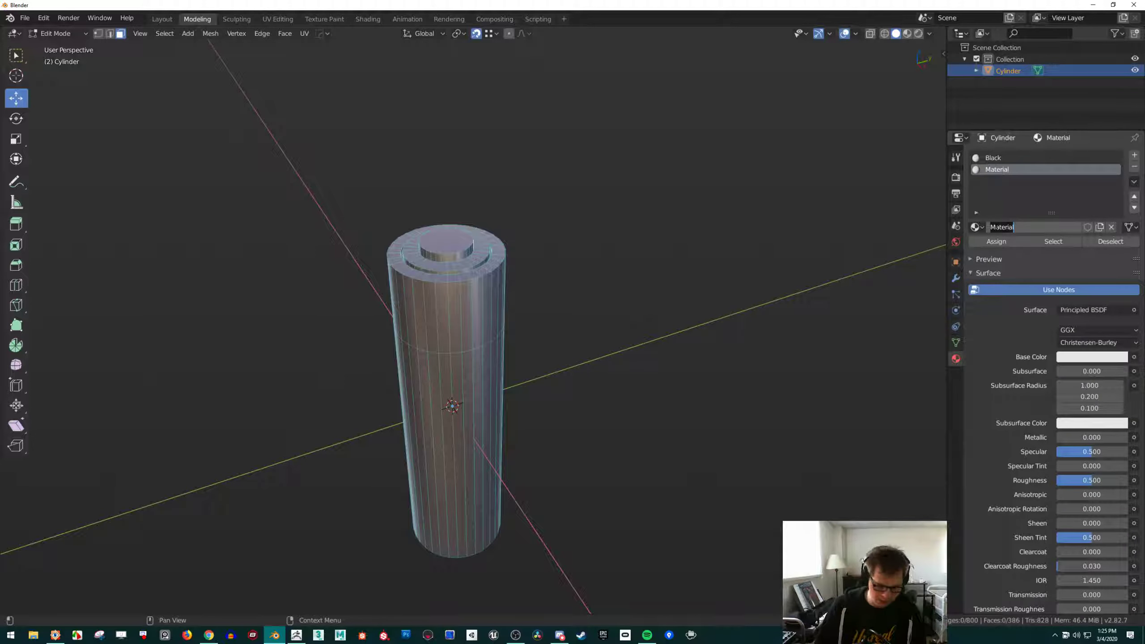
type("Brown")
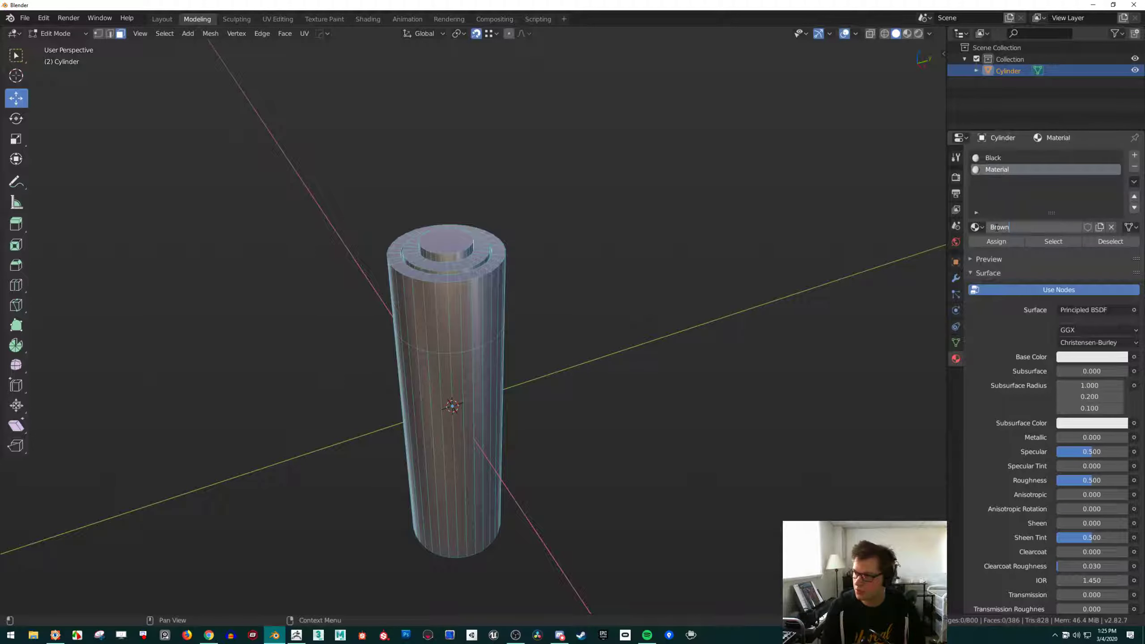
key("Return")
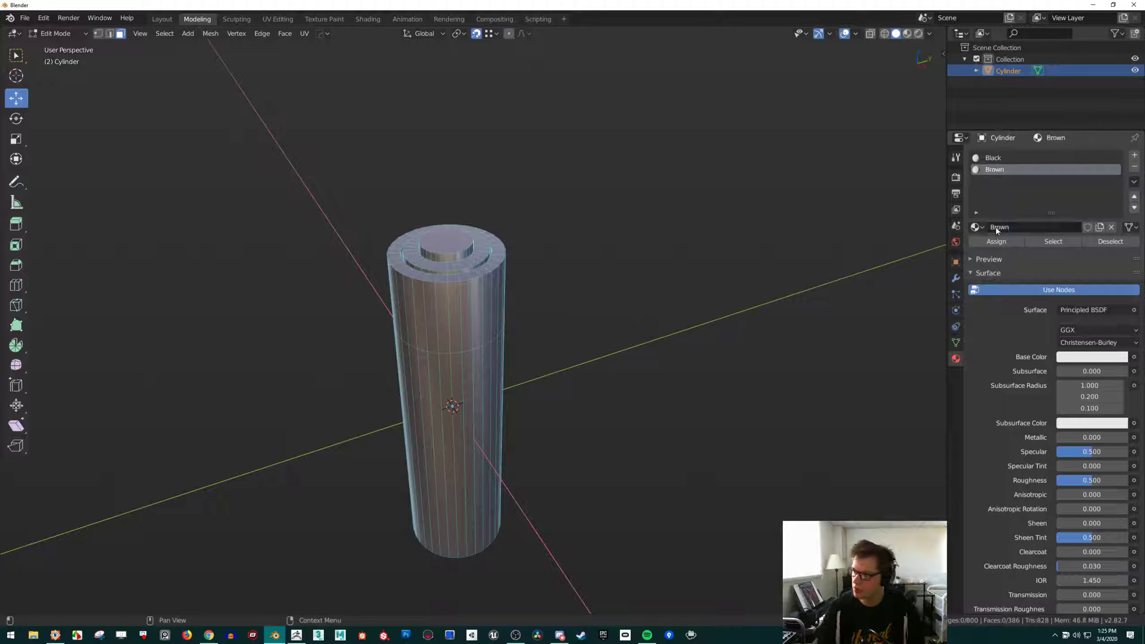
Add a third material slot with a new material named Silver
left_click(1135, 155)
left_click(1041, 227)
left_click(1041, 227)
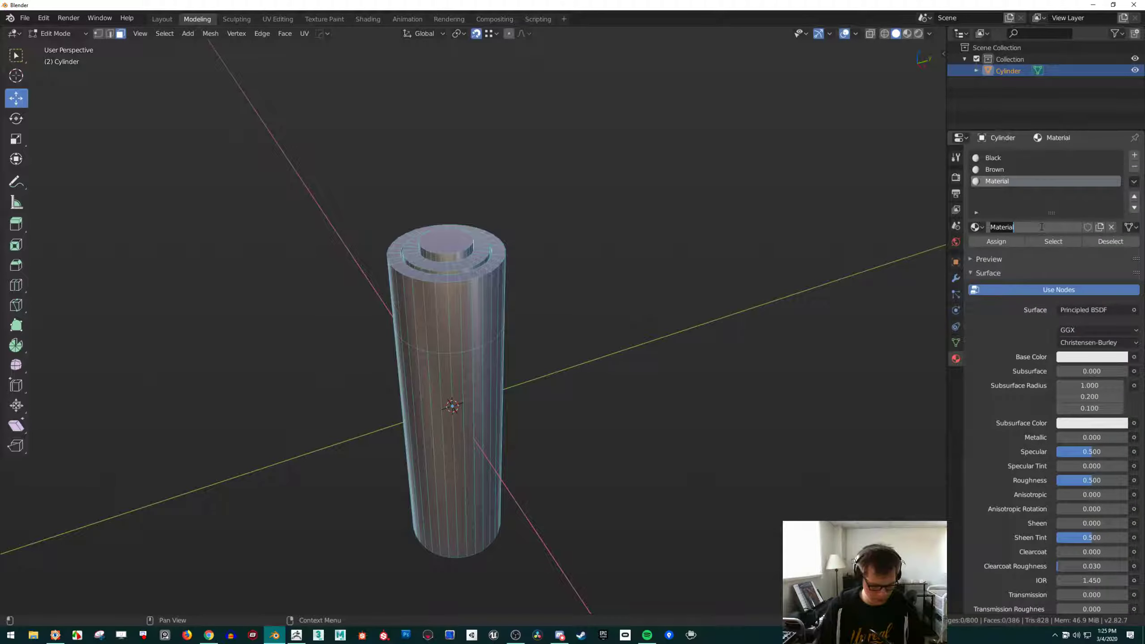
type("Silver")
key("Return")
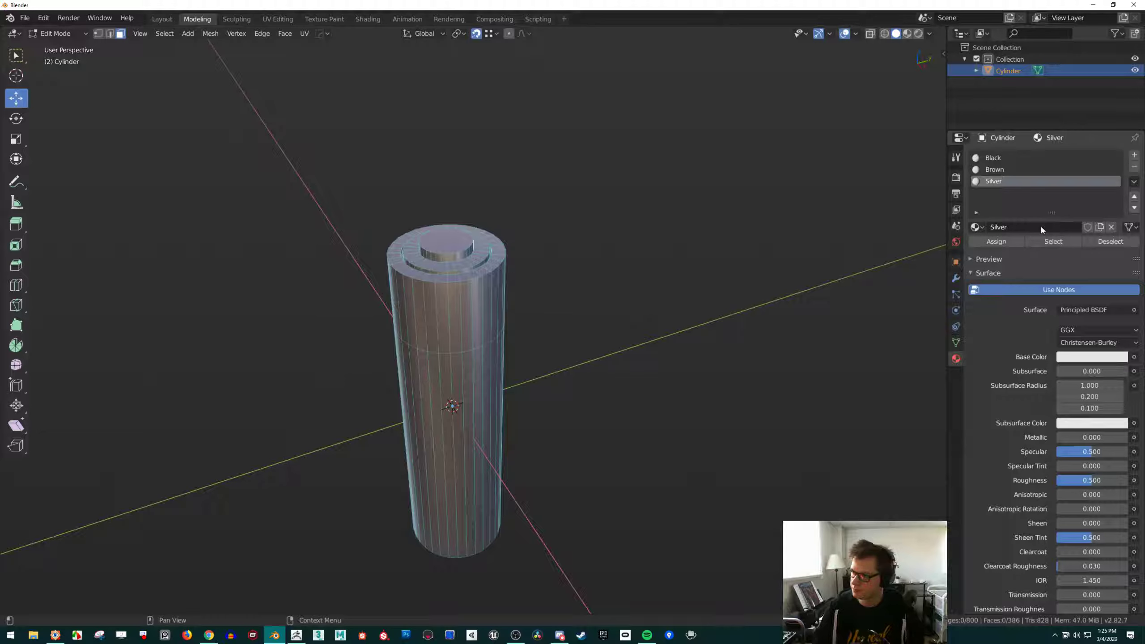
Darken the Black material's base color to an HSV value of about 0.097
left_click(1009, 156)
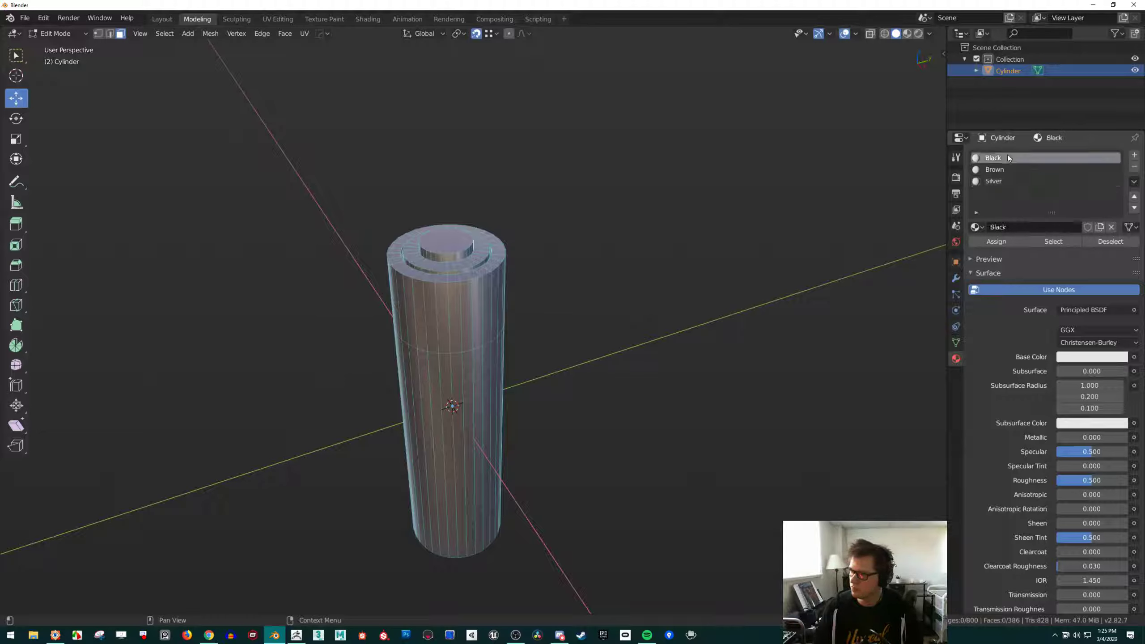
left_click(1083, 359)
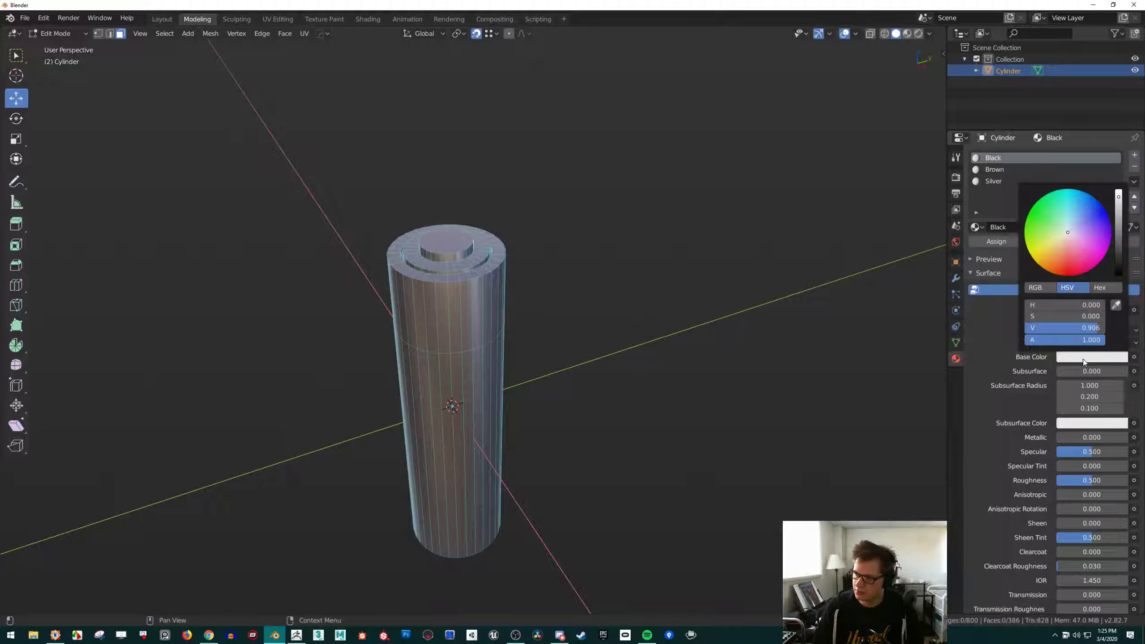
left_click_drag(1118, 204, 1119, 249)
left_click_drag(1051, 327, 1040, 327)
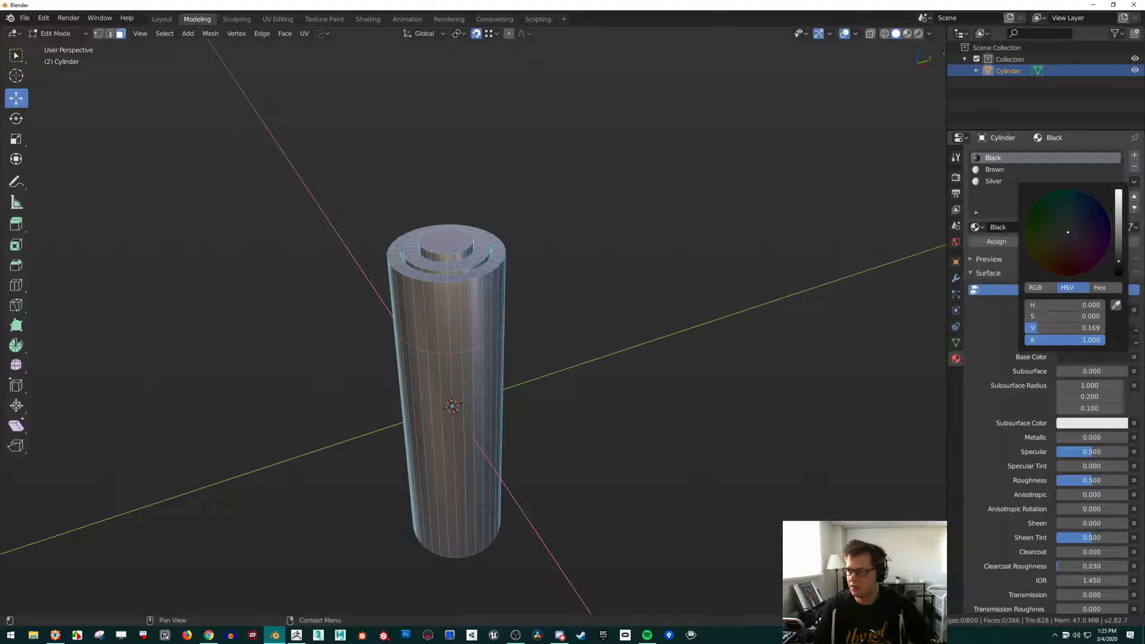
left_click_drag(1039, 328, 1038, 328)
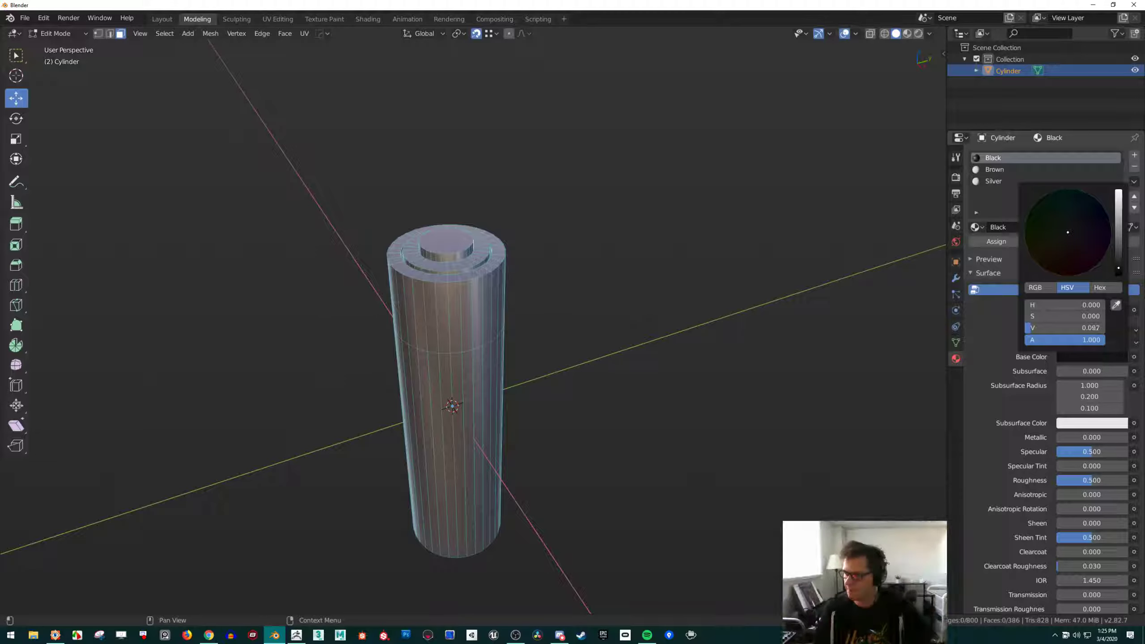
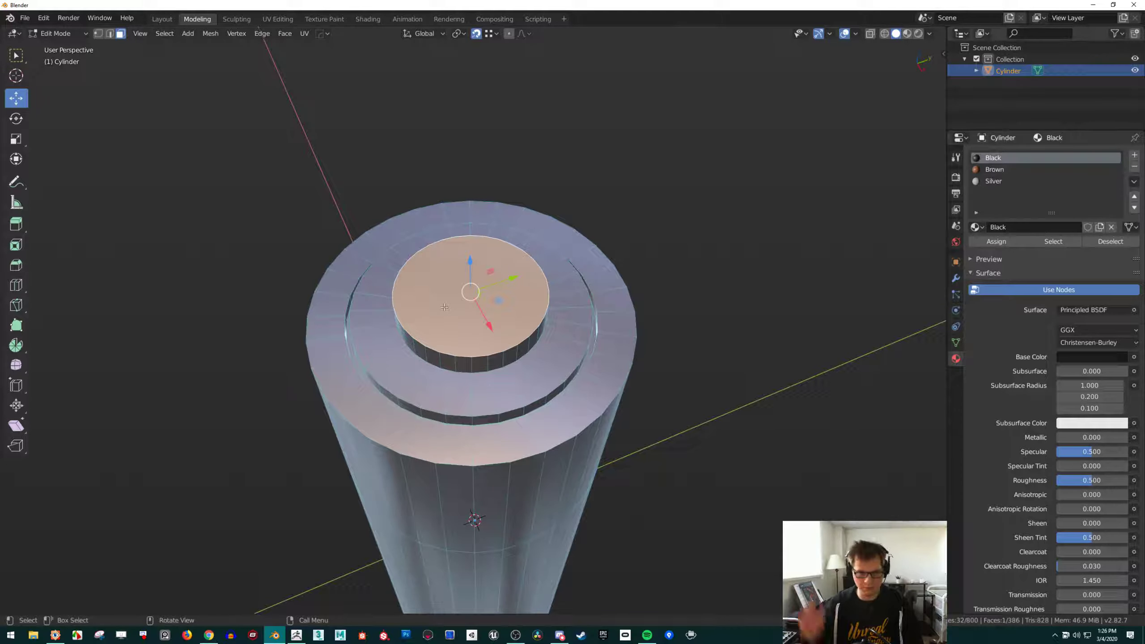
Expand the face selection from the raised contact's top across the surrounding disc and groove floor, assign the Silver material, and deselect everything
key("ctrl")
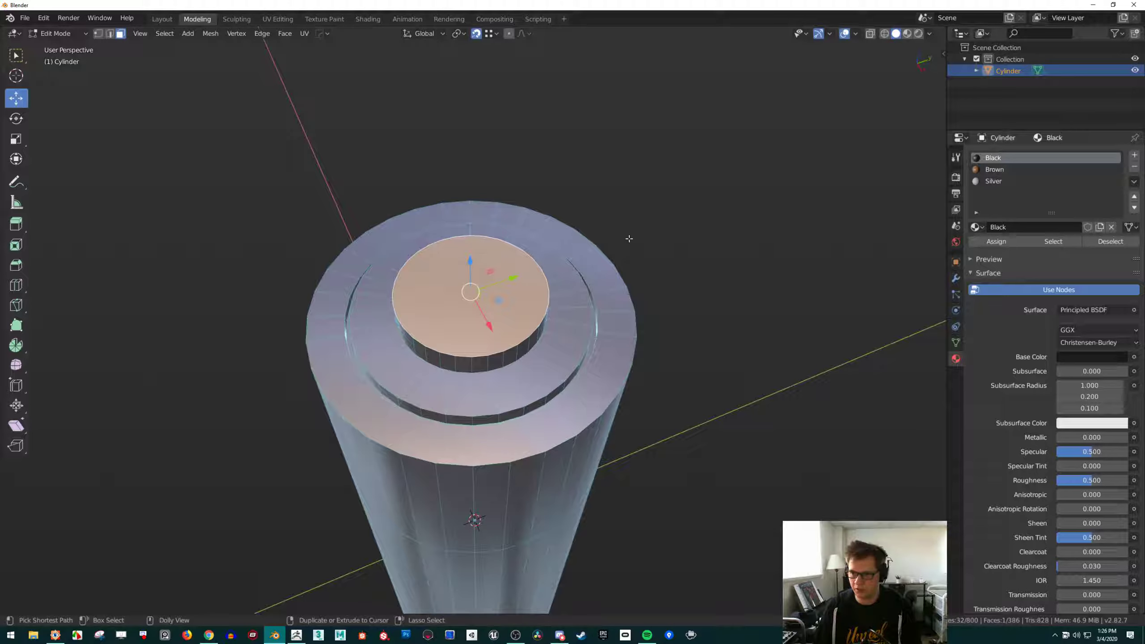
key("ctrl+KP_Add")
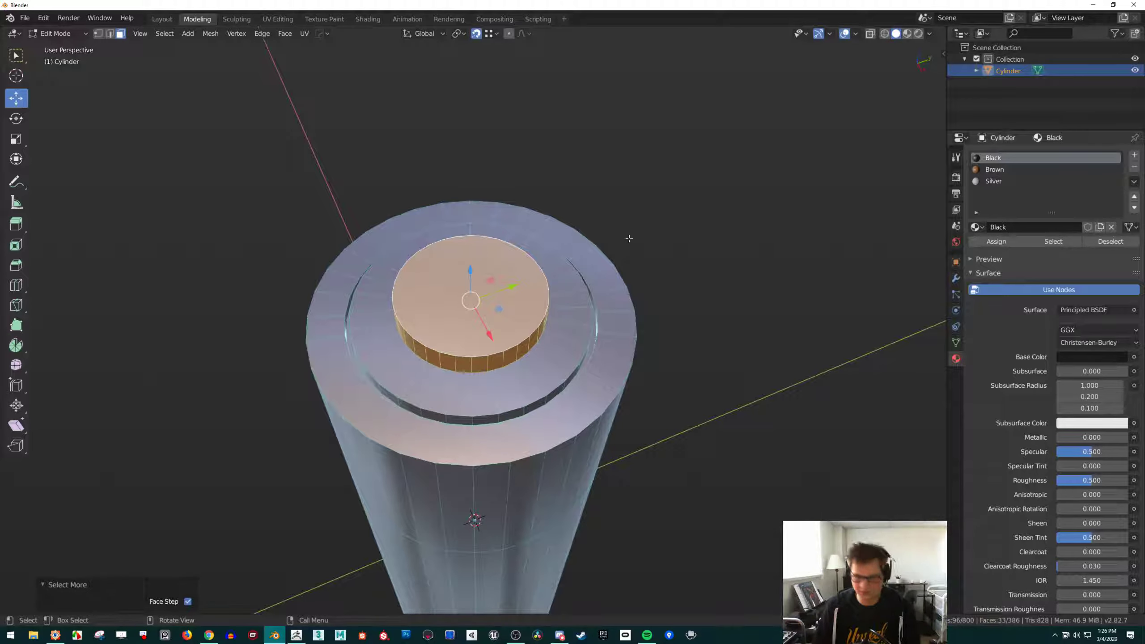
key("ctrl+KP_Add")
key("ctrl+KP_Add")
key("ctrl+KP_Add")
key("ctrl+KP_Add")
key("ctrl+KP_Add")
key("ctrl+KP_Subtract")
key("ctrl+KP_Subtract")
key("ctrl+KP_Subtract")
key("ctrl+KP_Subtract")
key("ctrl+KP_Subtract")
key("ctrl+KP_Add")
key("ctrl+KP_Add")
key("ctrl+KP_Add")
key("ctrl+KP_Add")
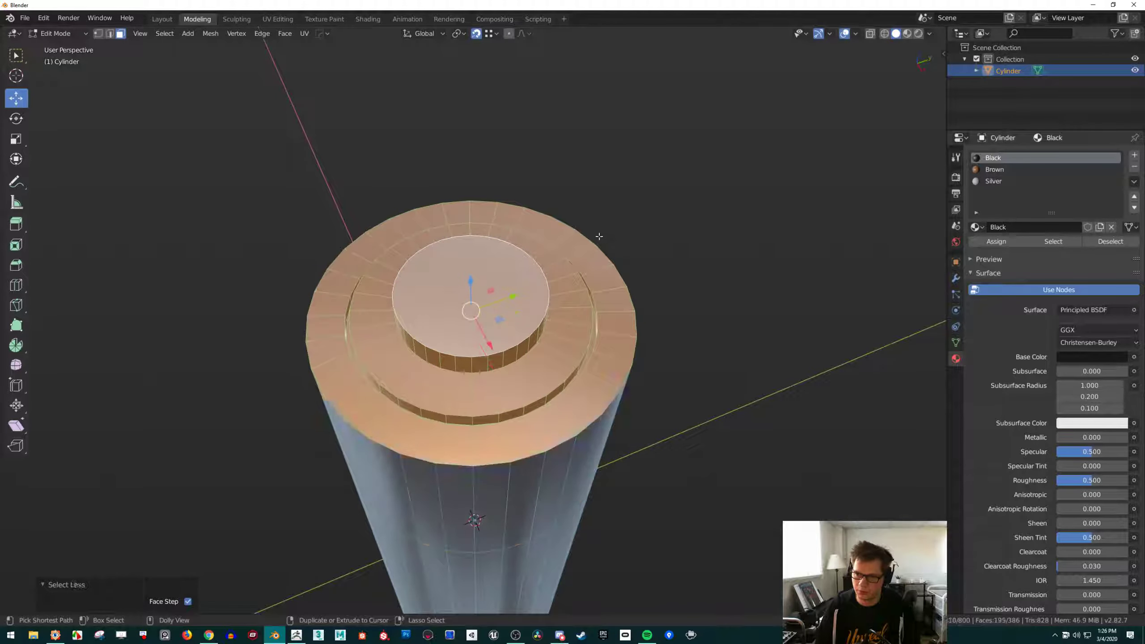
key("ctrl+KP_Subtract")
key("ctrl+KP_Subtract")
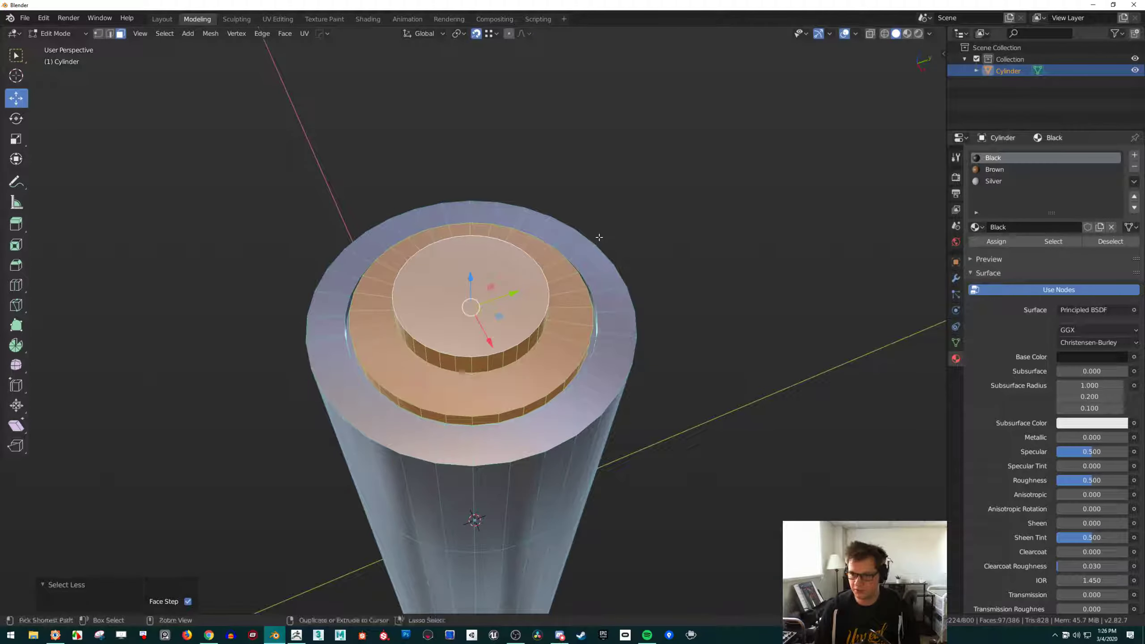
middle_click_drag(599, 237, 599, 190, "ctrl")
middle_click_drag(443, 321, 382, 285, "shift")
key("ctrl+KP_Add")
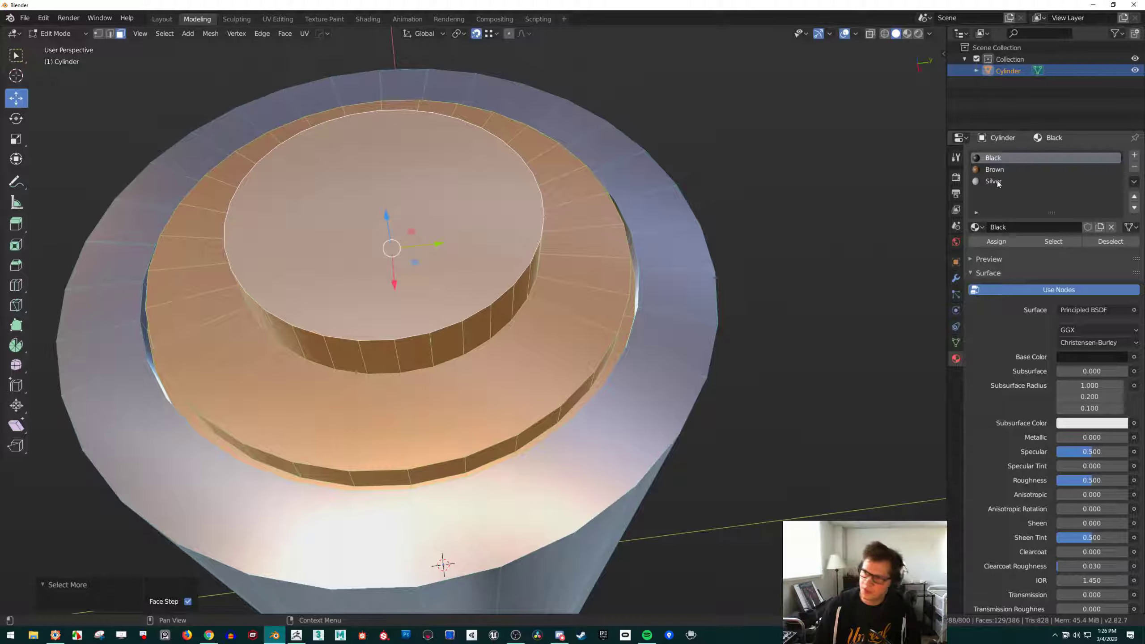
left_click(997, 180)
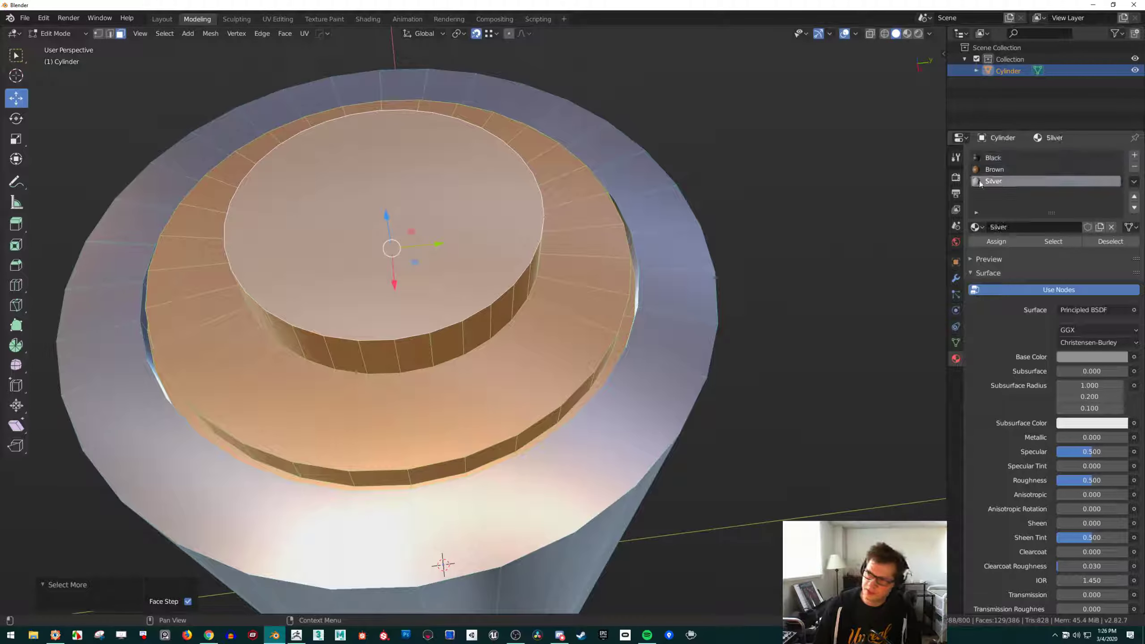
left_click(997, 241)
scroll(617, 263, "down", 4)
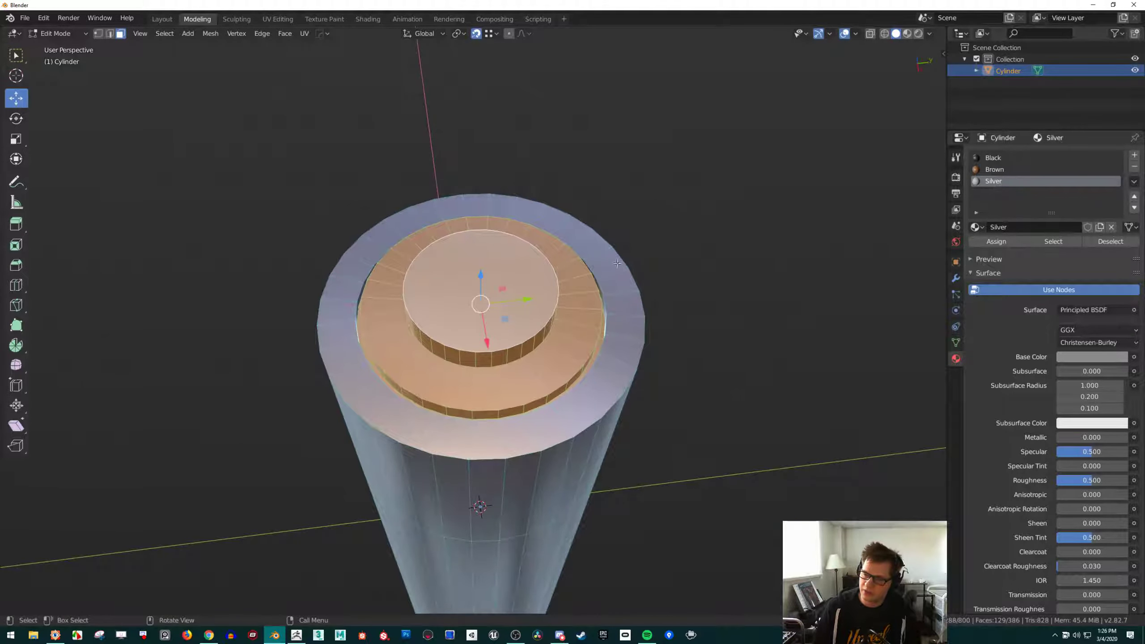
key("1")
key("alt+a")
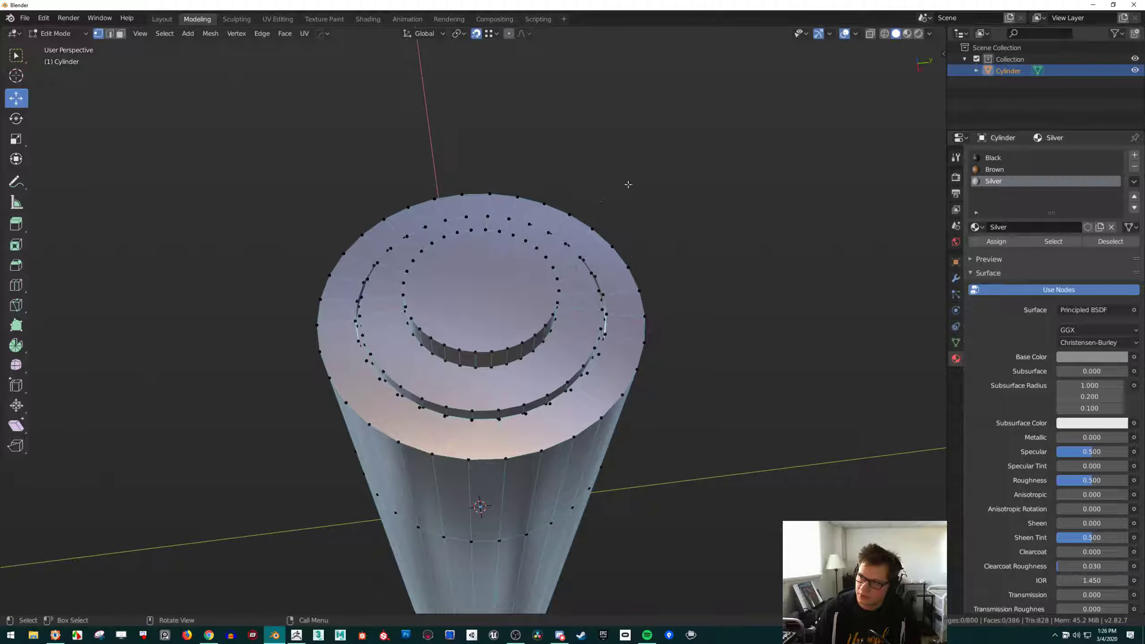
Switch the viewport shading to Material Preview, comparing it with Solid shading on the cylinder
left_click(907, 34)
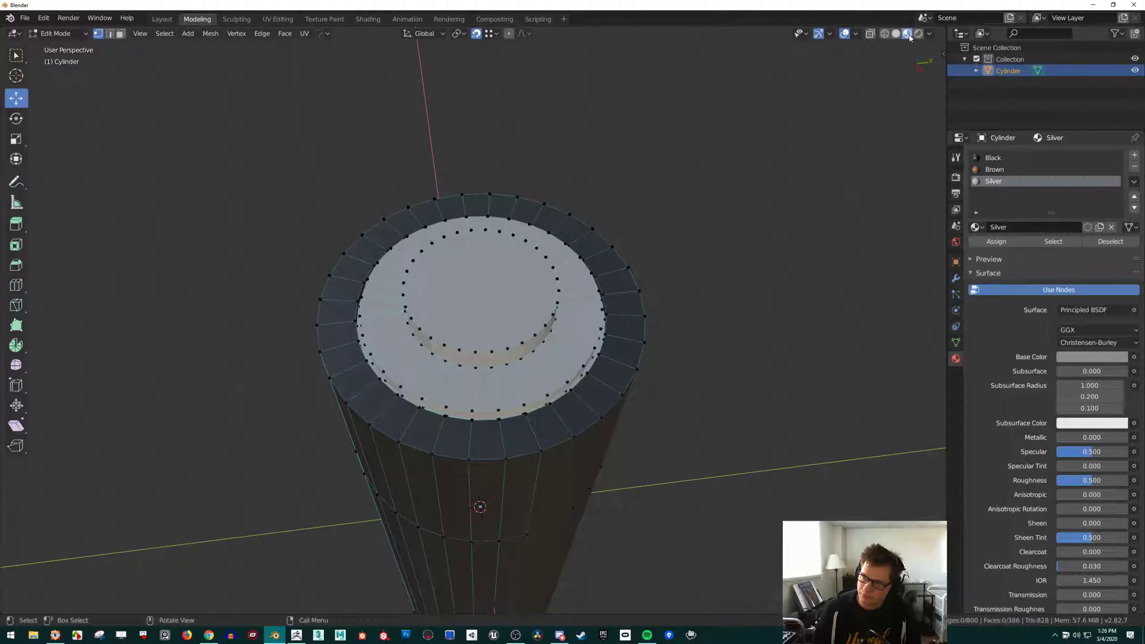
left_click(898, 34)
left_click(907, 35)
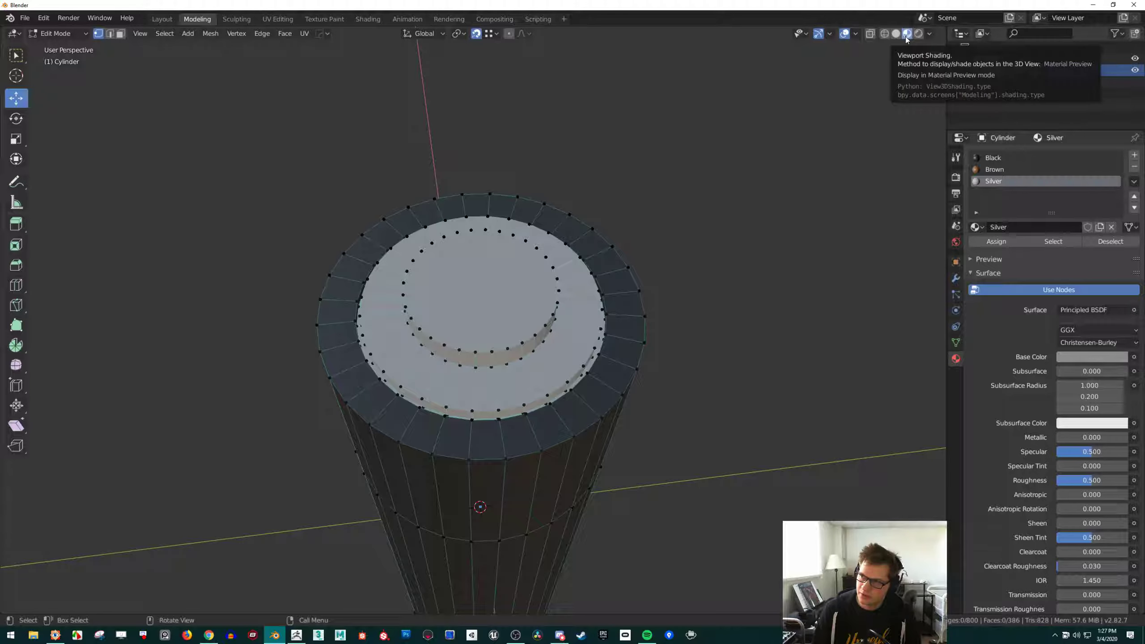
left_click(897, 34)
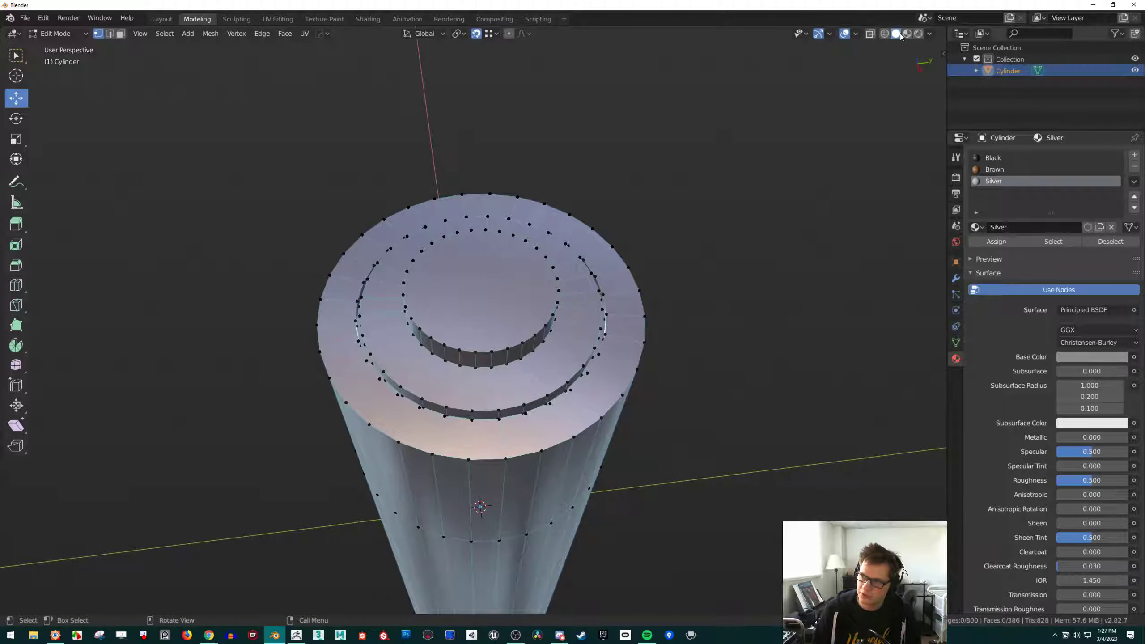
middle_click_drag(831, 118, 830, 85)
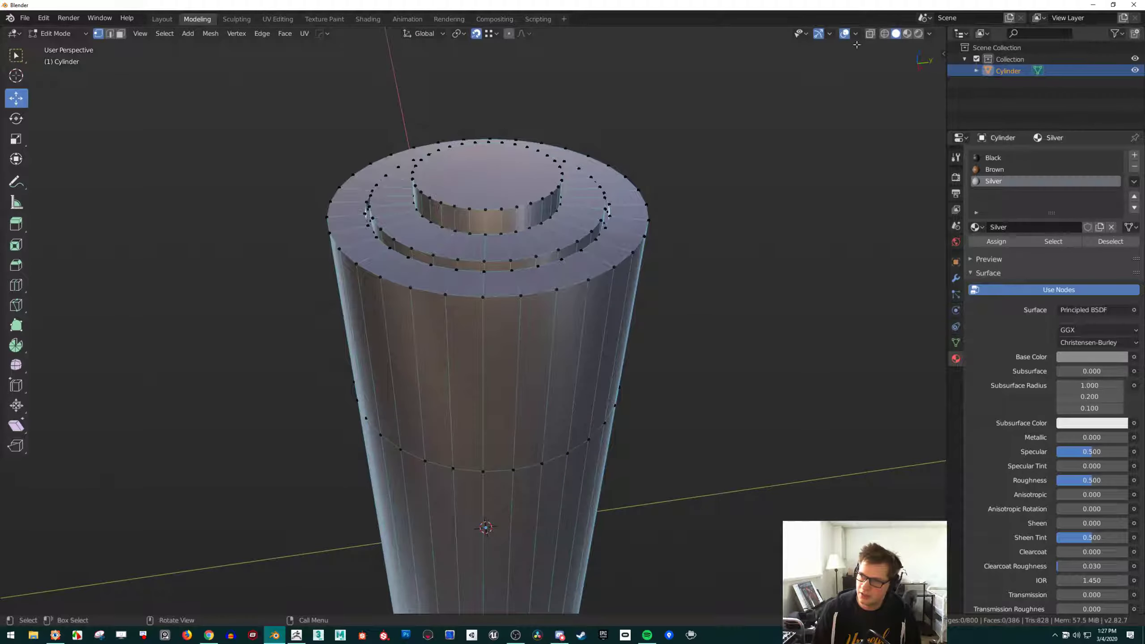
left_click(908, 35)
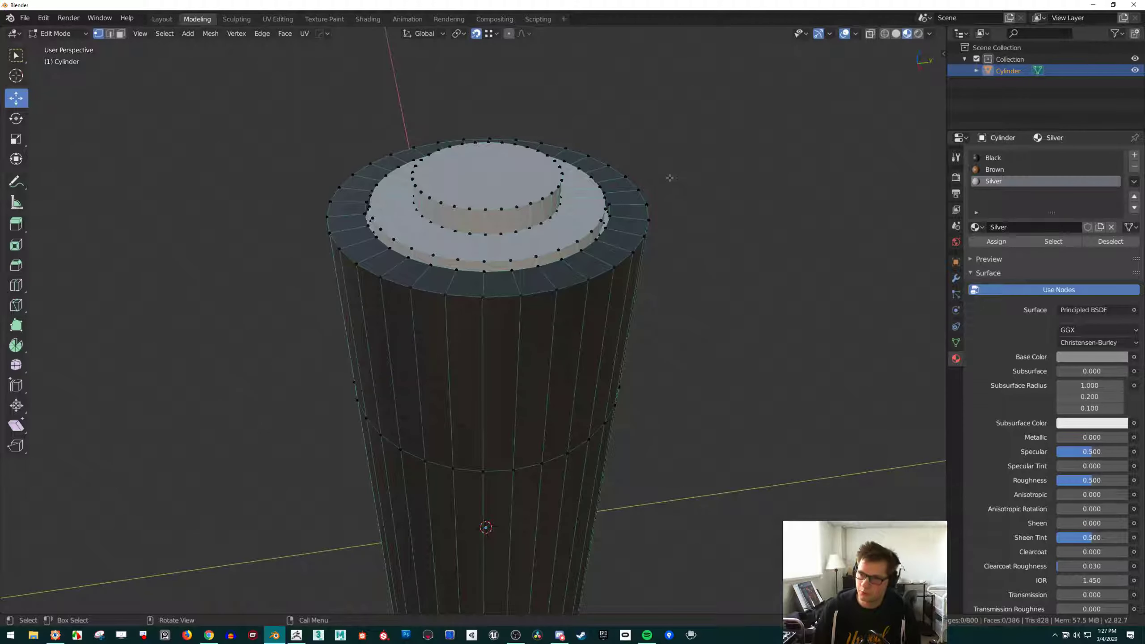
scroll(671, 177, "down", 4)
middle_click_drag(651, 203, 629, 238)
scroll(640, 224, "up", 1)
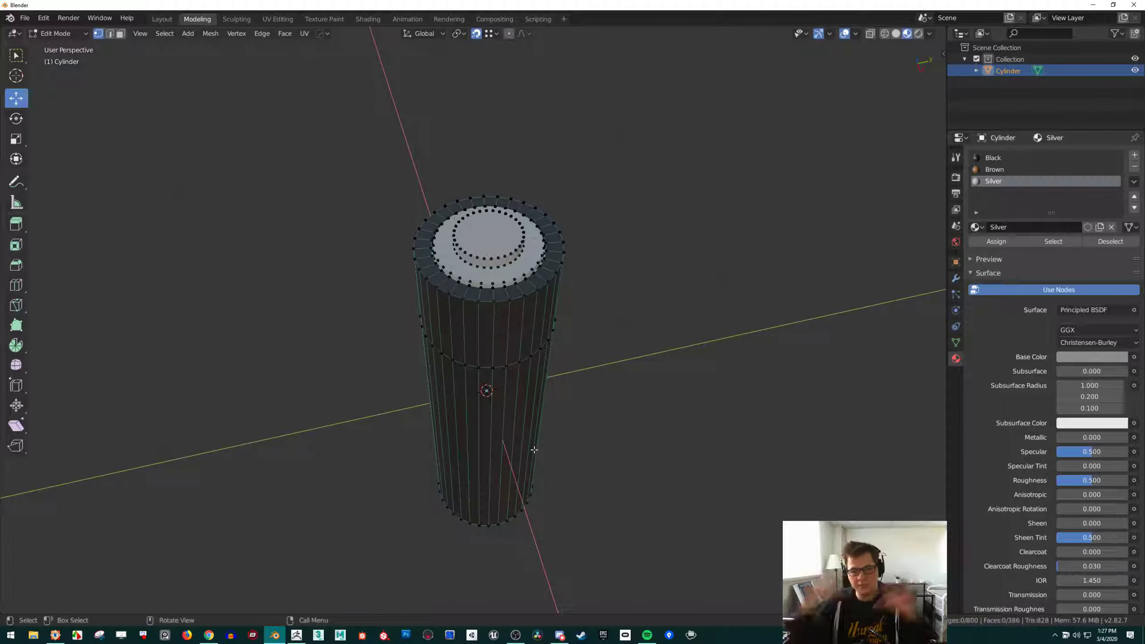
Assign the Brown material to the face loops of the top groove's outer wall, the top rim and the upper side band
middle_click_drag(601, 410, 437, 329)
scroll(593, 420, "up", 2)
key("3")
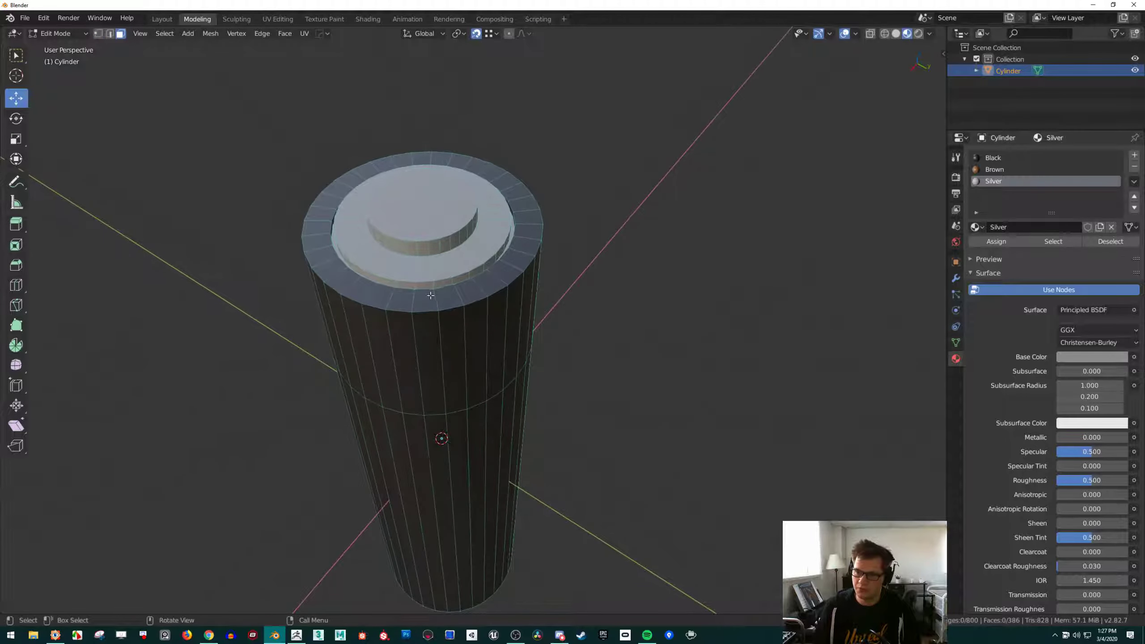
scroll(431, 296, "up", 4)
mouse_move(169, 225)
middle_mouse_down()
mouse_move(183, 250)
mouse_move(177, 238)
middle_mouse_up()
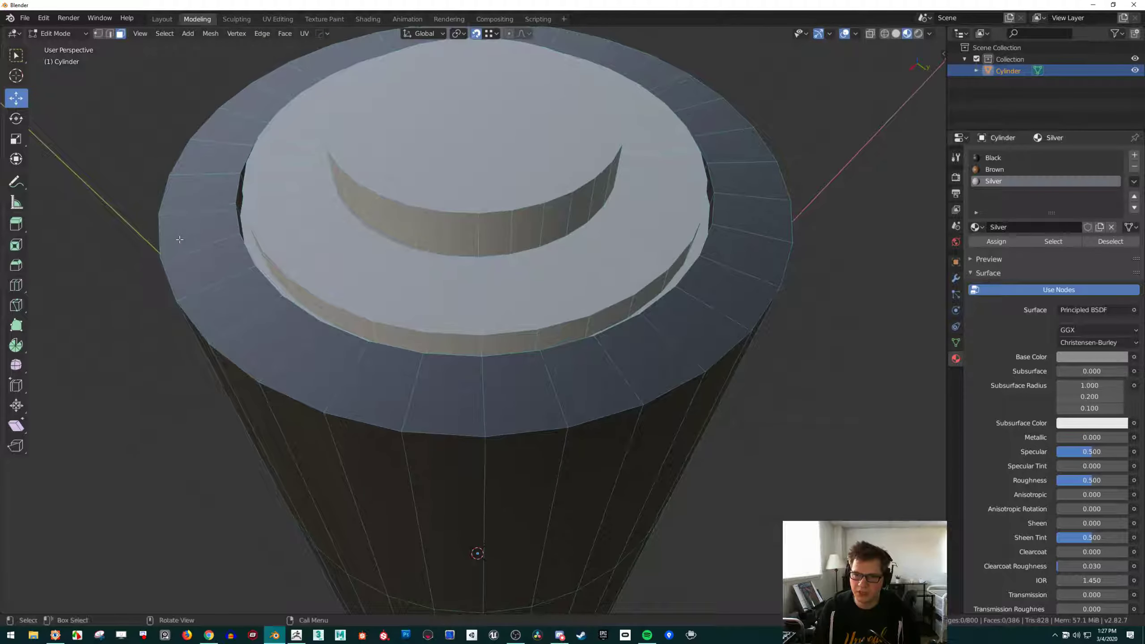
left_click(238, 210, "alt")
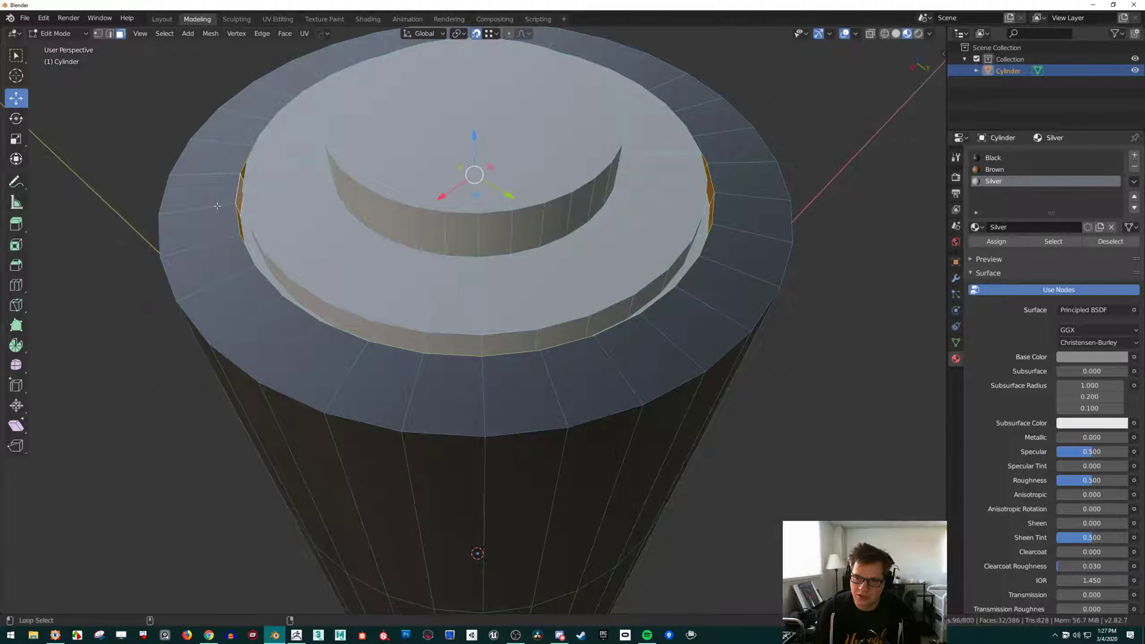
left_click(217, 206, "alt+shift")
middle_click_drag(217, 206, 342, 282)
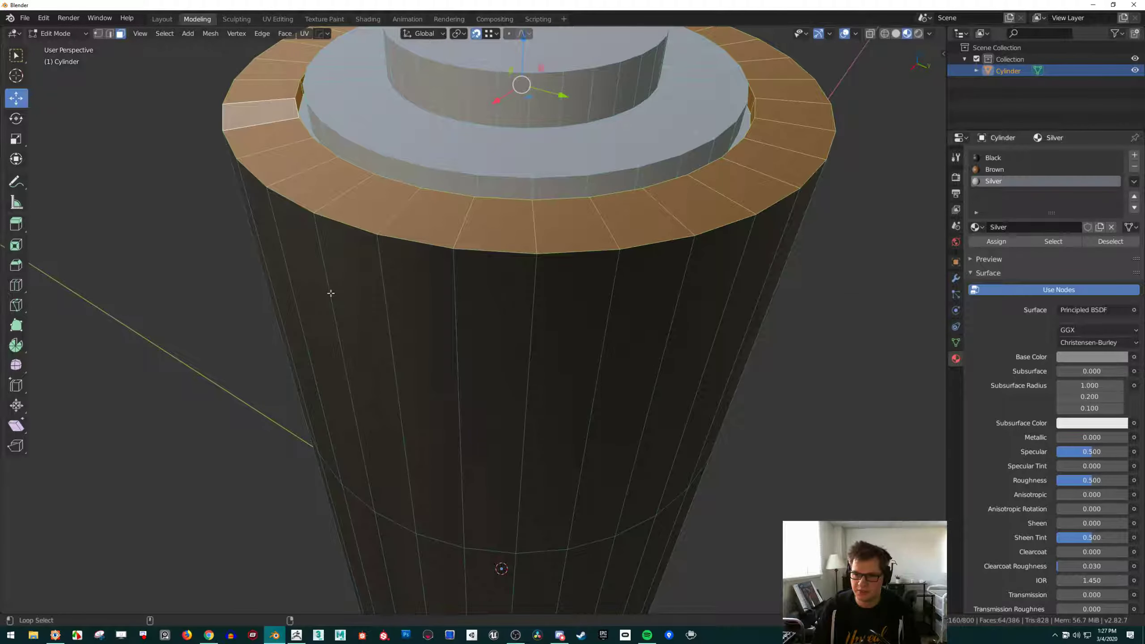
left_click(331, 293, "alt+shift")
scroll(435, 334, "down", 3)
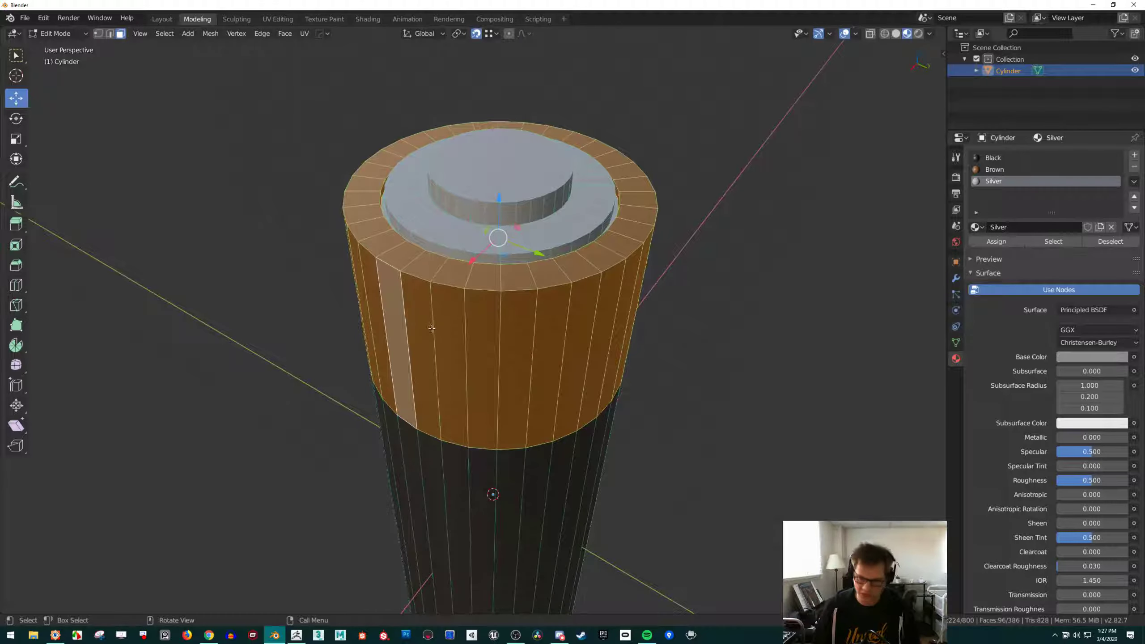
middle_click_drag(621, 294, 610, 318, "shift")
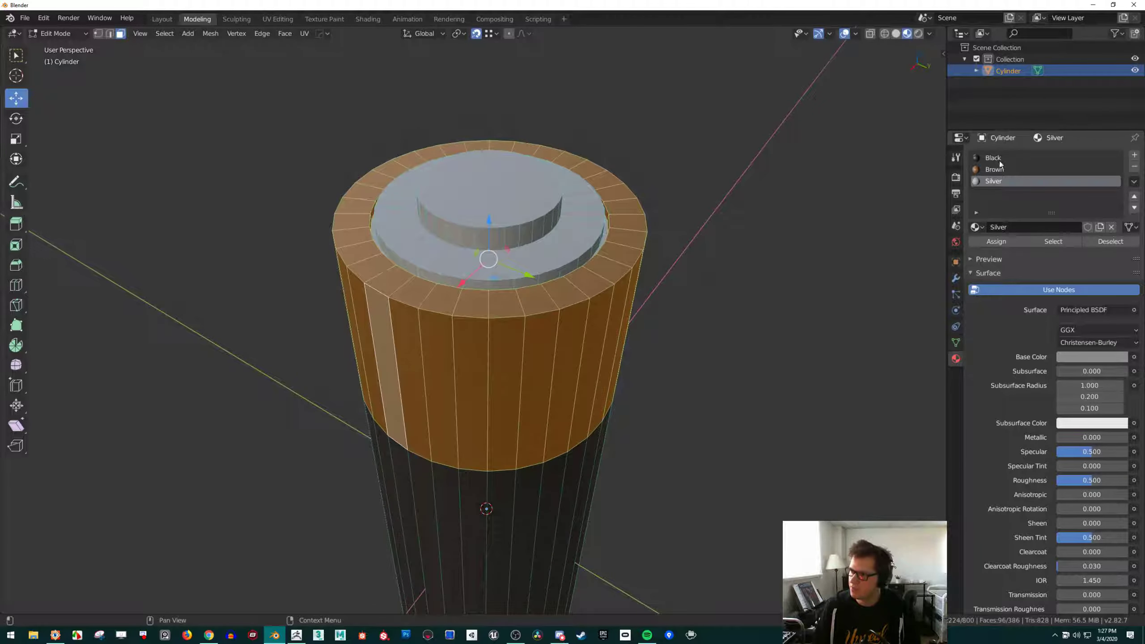
left_click(1001, 172)
left_click(996, 241)
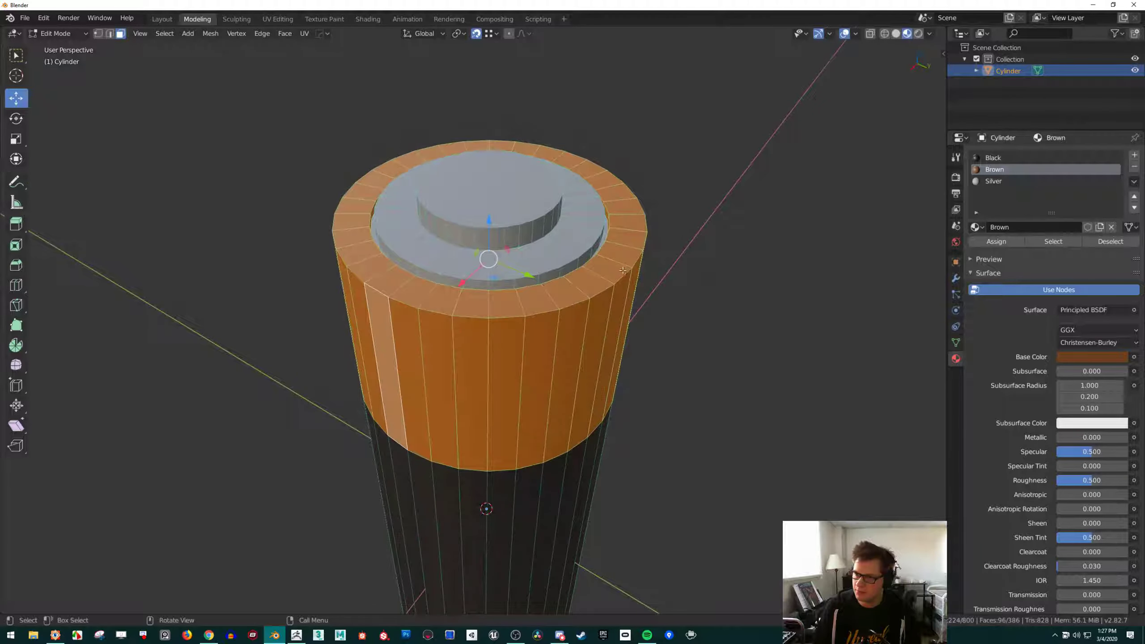
scroll(621, 294, "down", 4)
key("Tab")
left_click(616, 302)
middle_click_drag(594, 297, 567, 239)
scroll(572, 298, "up", 1)
Assign the Brown material to the face loop forming the floor of the top groove
key("Tab")
middle_click_drag(343, 238, 385, 234, "shift")
scroll(386, 233, "up", 2)
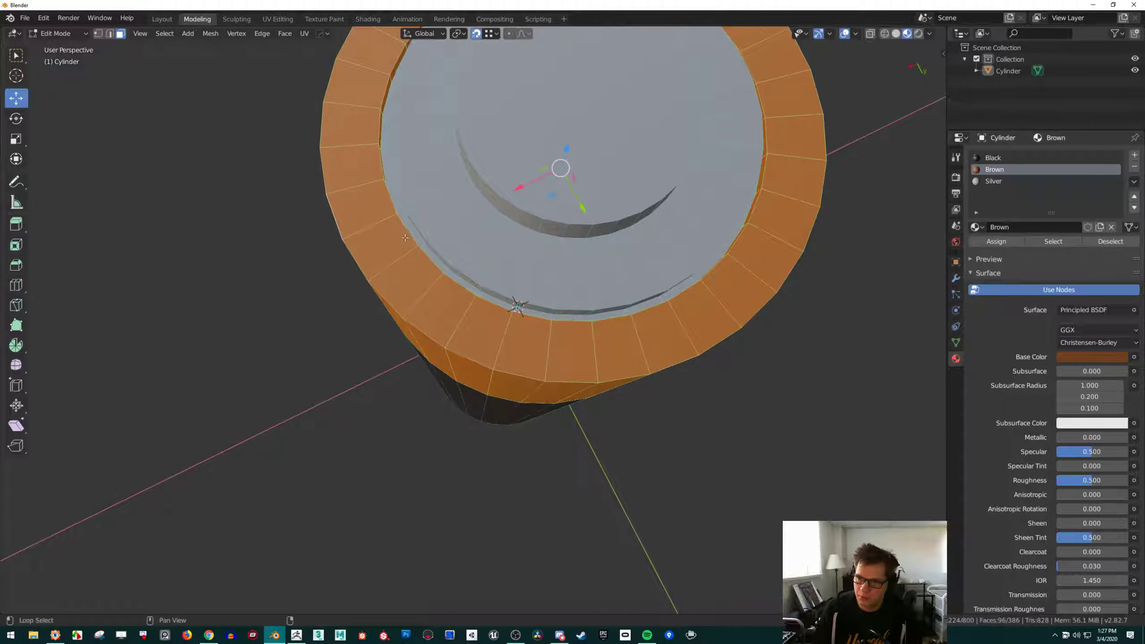
left_click(423, 244, "alt")
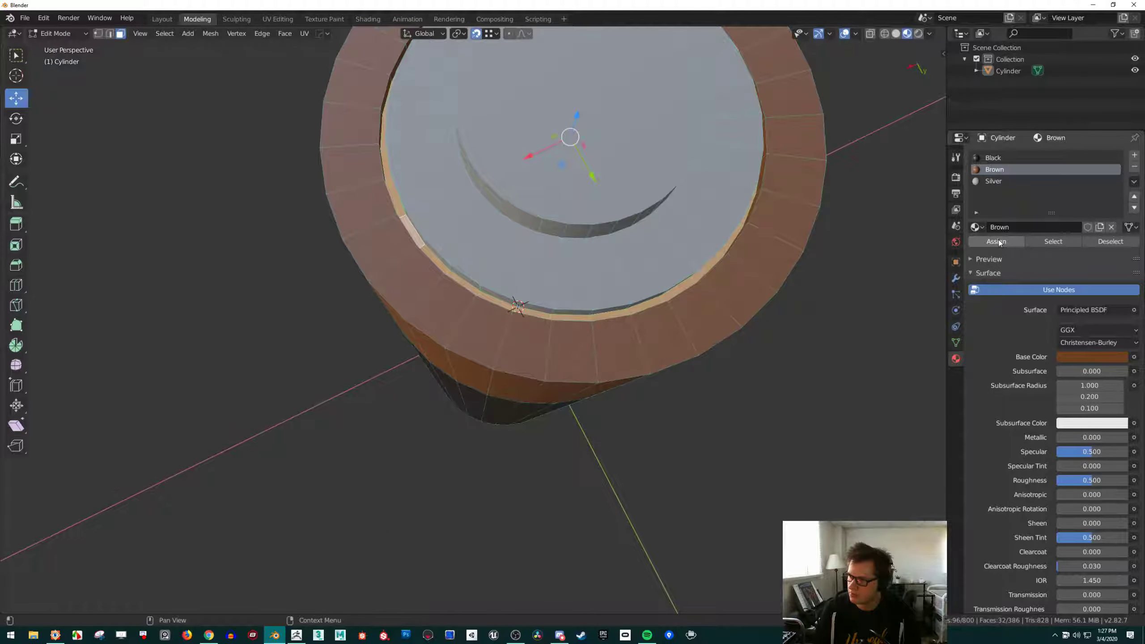
key("Tab")
scroll(588, 230, "down", 5)
middle_click_drag(586, 229, 573, 153)
Assign the Silver material to the cylinder's bottom disc together with its inner groove wall and groove floor
key("Tab")
scroll(508, 311, "up", 4)
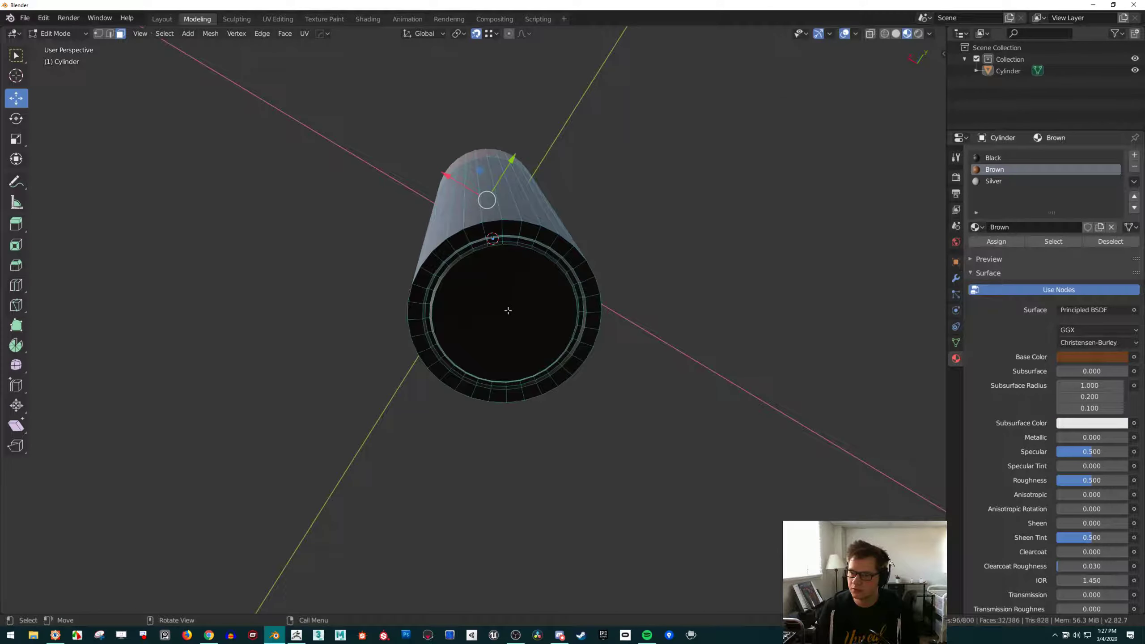
left_click(523, 300)
scroll(546, 293, "up", 3)
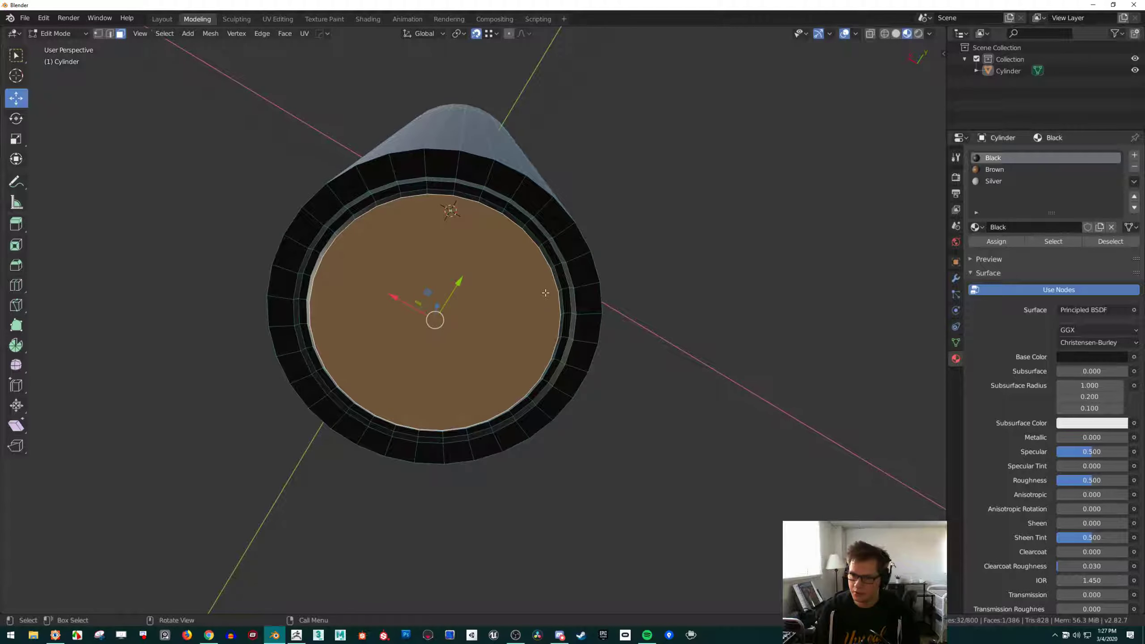
key("ctrl+KP_Add")
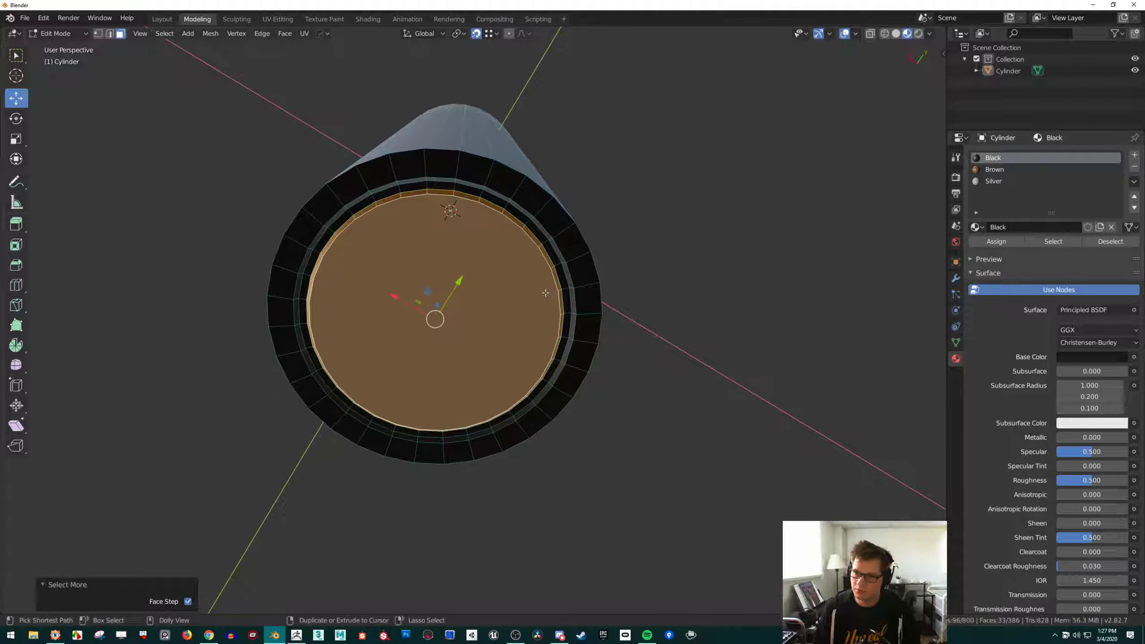
key("ctrl+KP_Add")
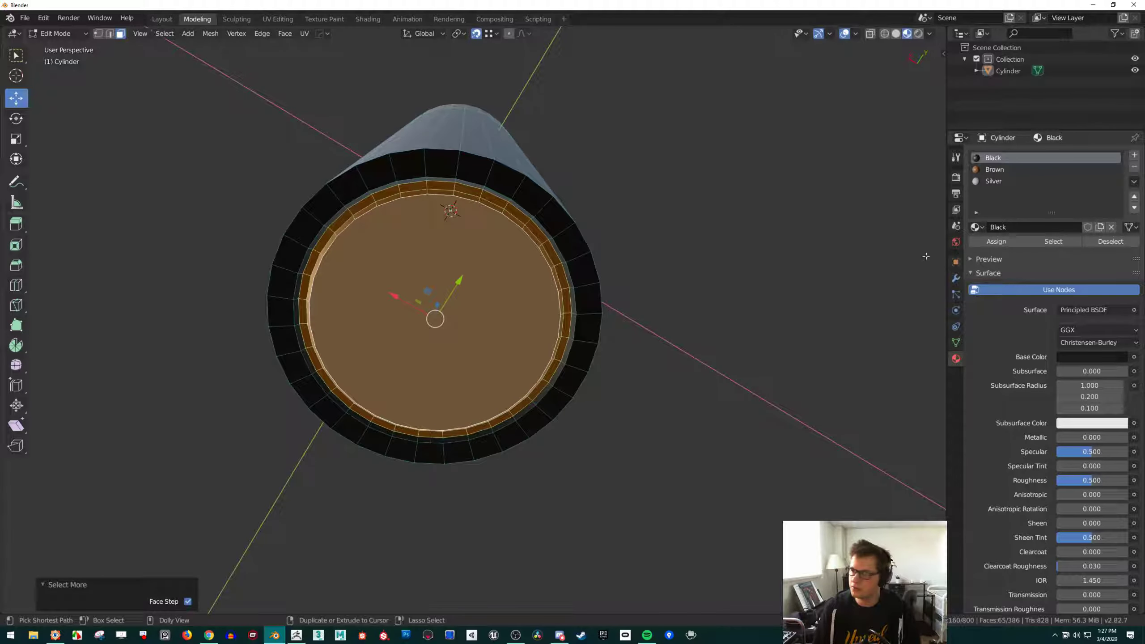
left_click(993, 181)
left_click(997, 241)
key("Tab")
scroll(599, 247, "down", 2)
middle_click_drag(599, 244, 541, 316)
middle_click_drag(509, 360, 346, 445)
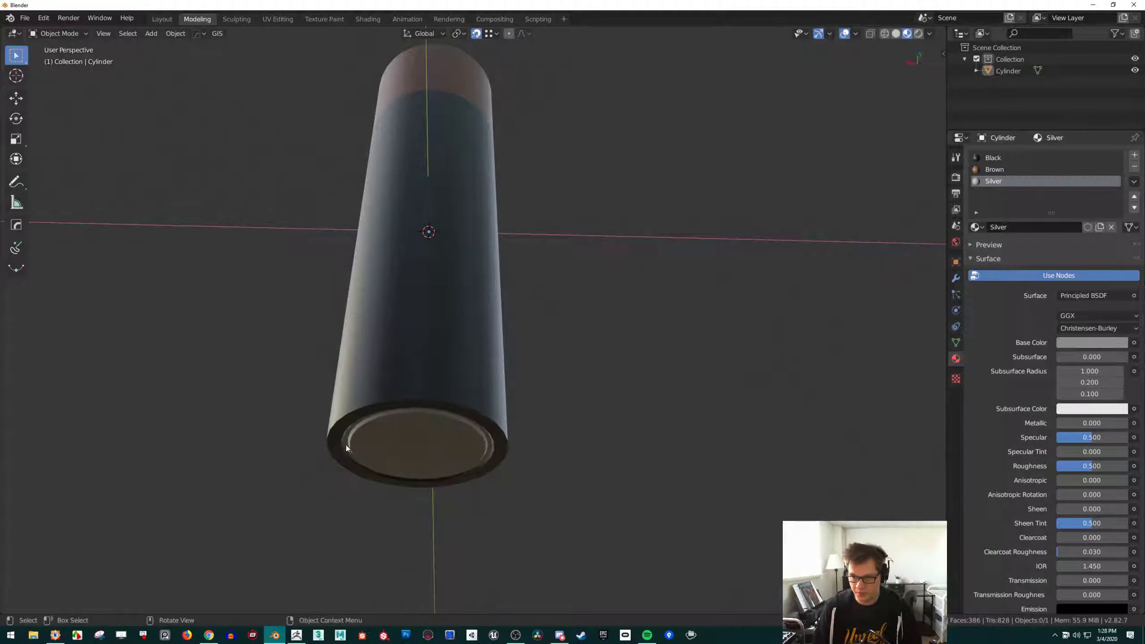
Turn off snapping and move the bottom disc face slightly outward along the Z axis
key("Tab")
left_click_drag(420, 409, 419, 419)
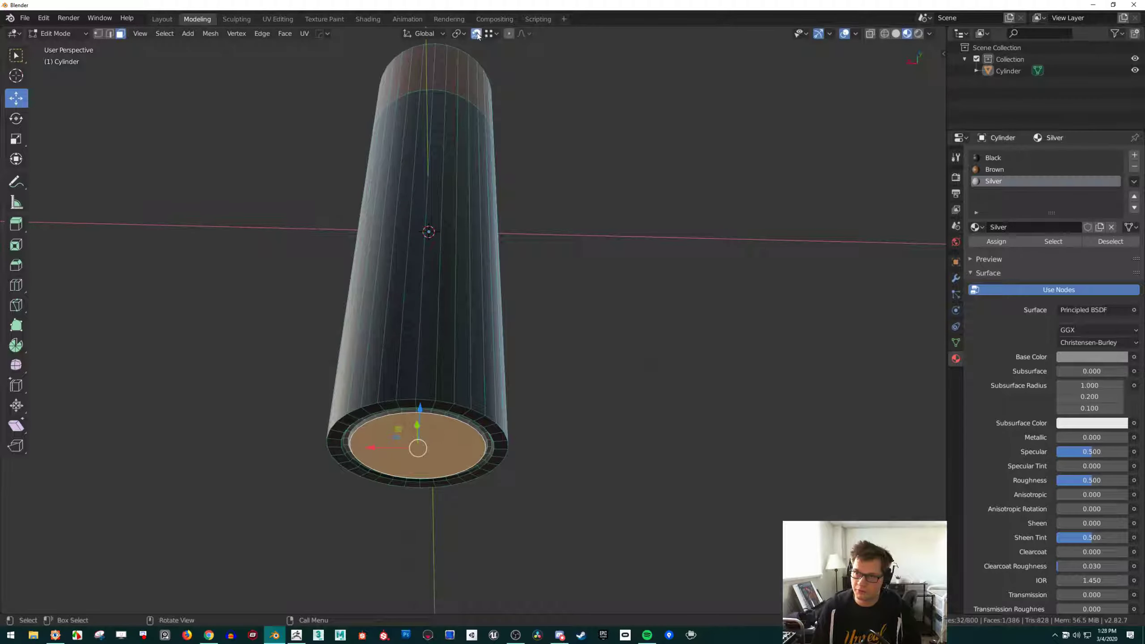
key("g")
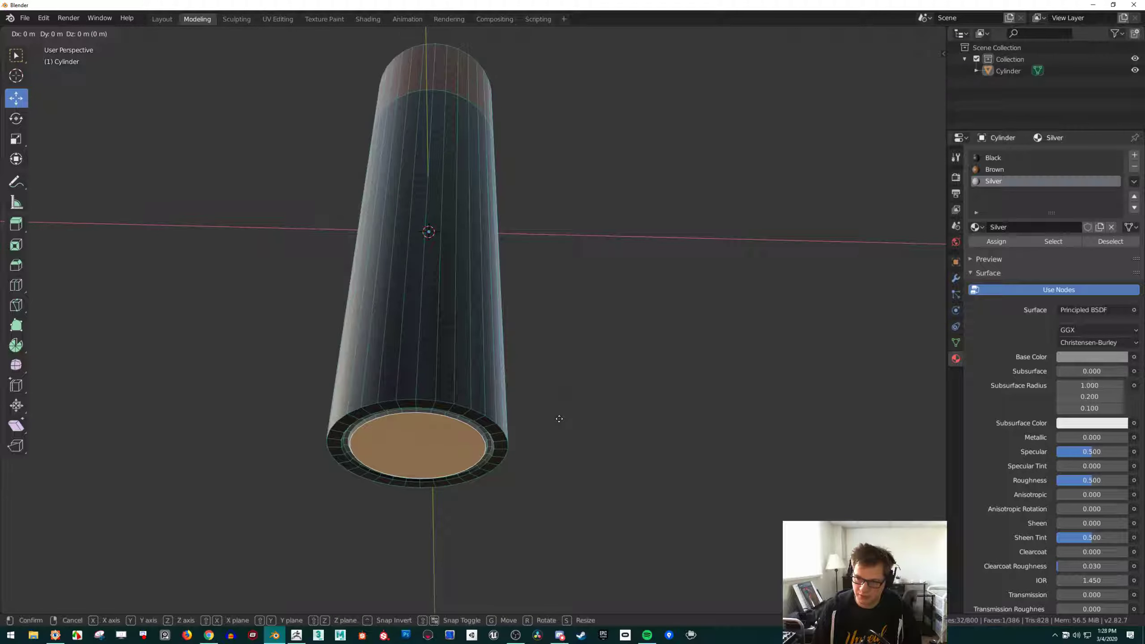
left_click(559, 419)
key("Tab")
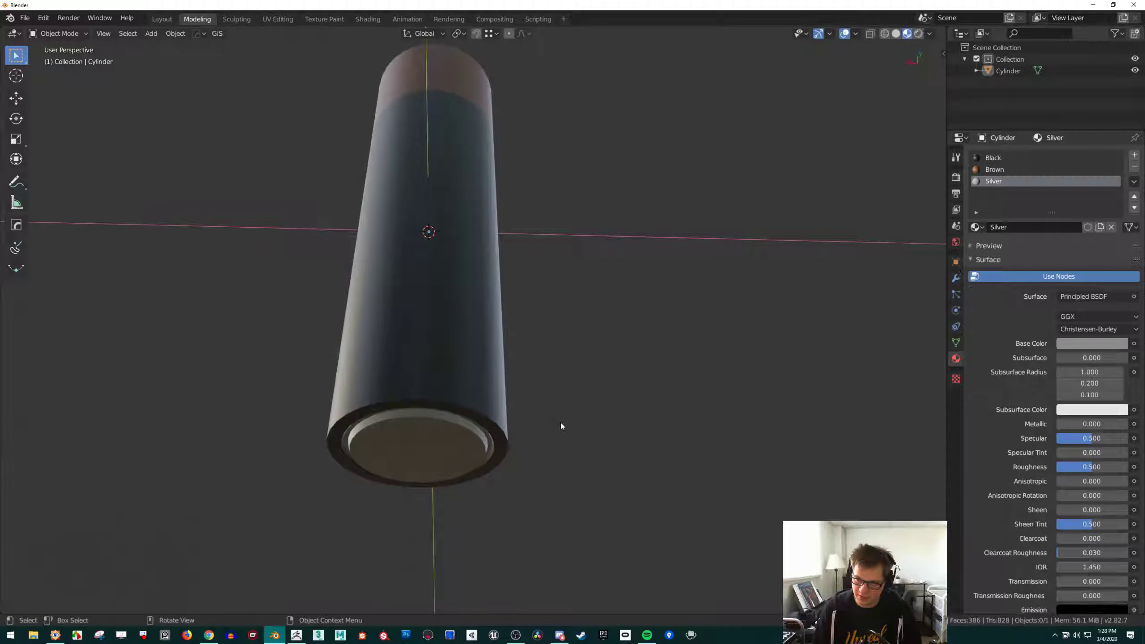
Examine the battery's Black, Brown and Silver materials from the bottom, side and top
middle_click_drag(560, 422, 556, 454)
scroll(556, 452, "down", 5)
middle_click_drag(541, 310, 560, 405)
scroll(560, 405, "up", 3)
mouse_move(516, 351)
middle_mouse_down("shift")
mouse_move(520, 404)
mouse_move(551, 310)
mouse_move(515, 368)
middle_mouse_up("shift")
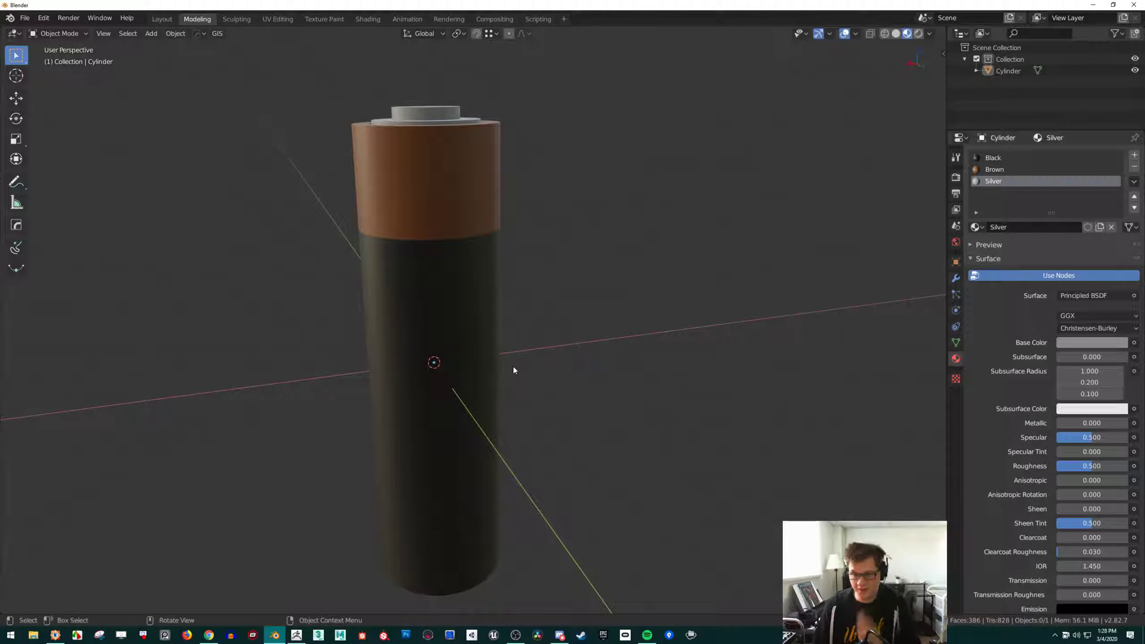
middle_click_drag(514, 370, 509, 347)
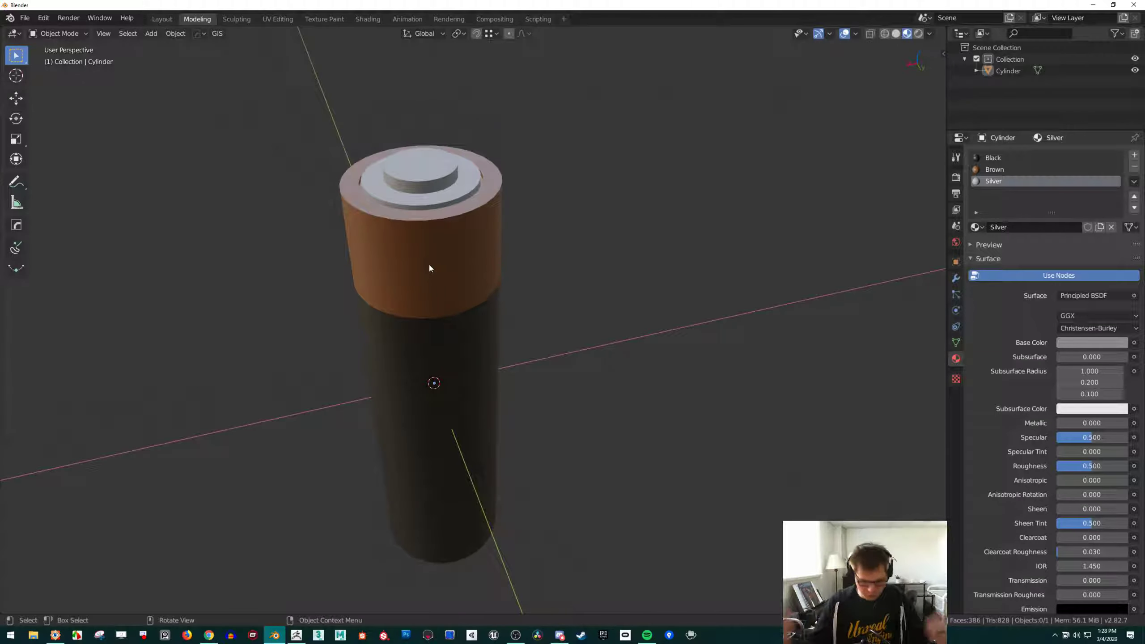
scroll(422, 264, "down", 4)
scroll(451, 296, "up", 1)
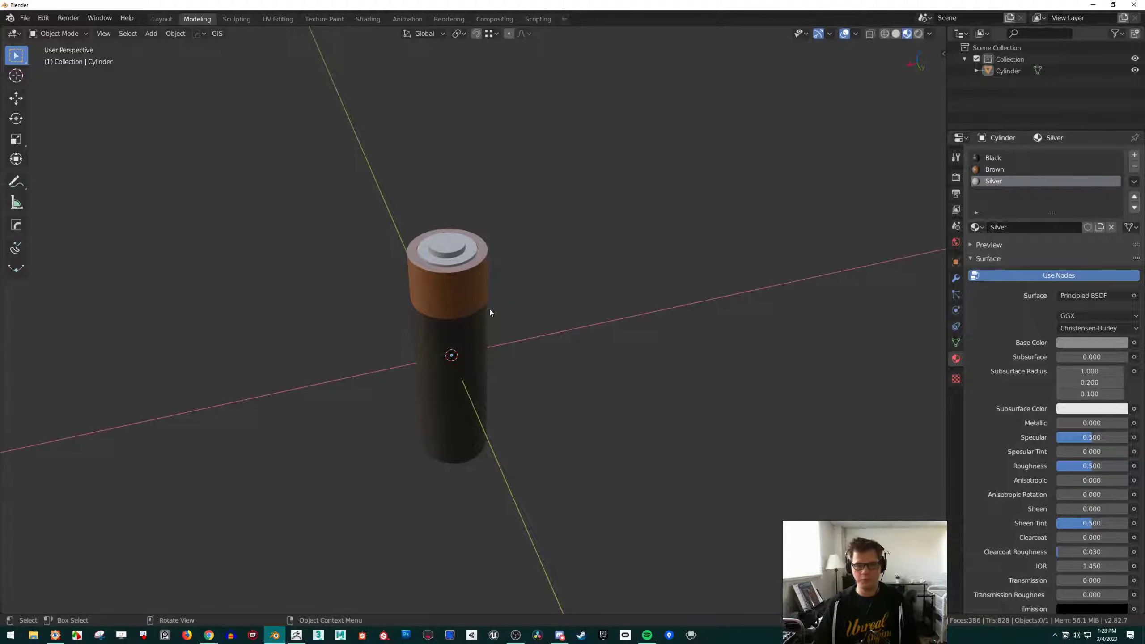
Try extruding and scaling the raised contact's top face in Edit Mode, undo the extrusion, and try dissolving the face
left_click(453, 311)
key("Tab")
scroll(441, 264, "up", 1)
left_click(423, 201)
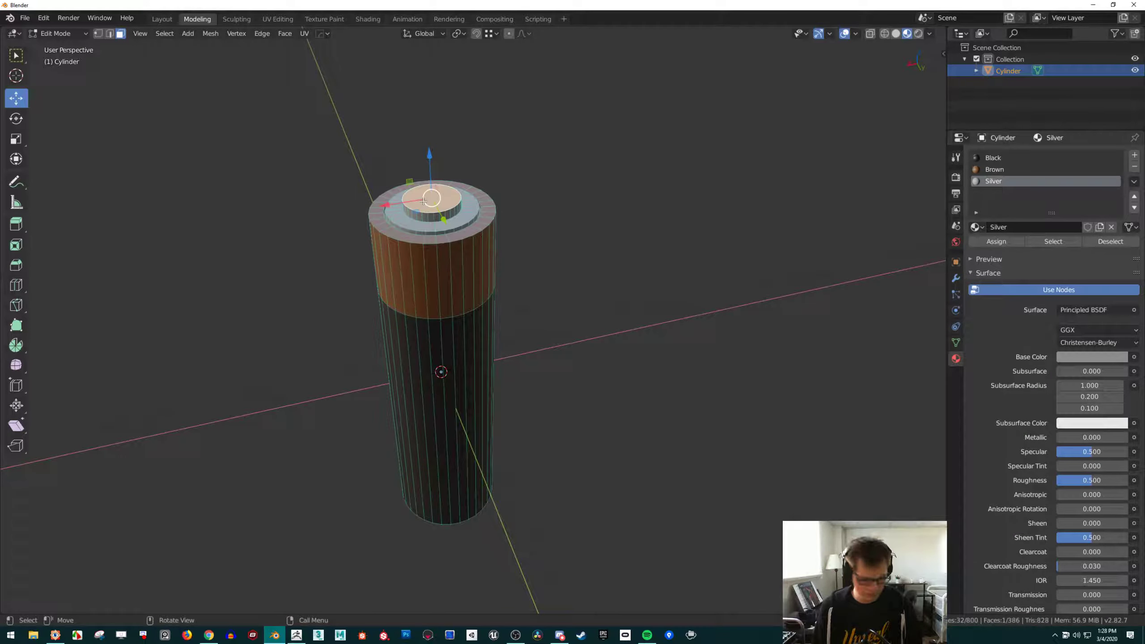
key("e")
right_click(462, 172)
key("s")
right_click(439, 184)
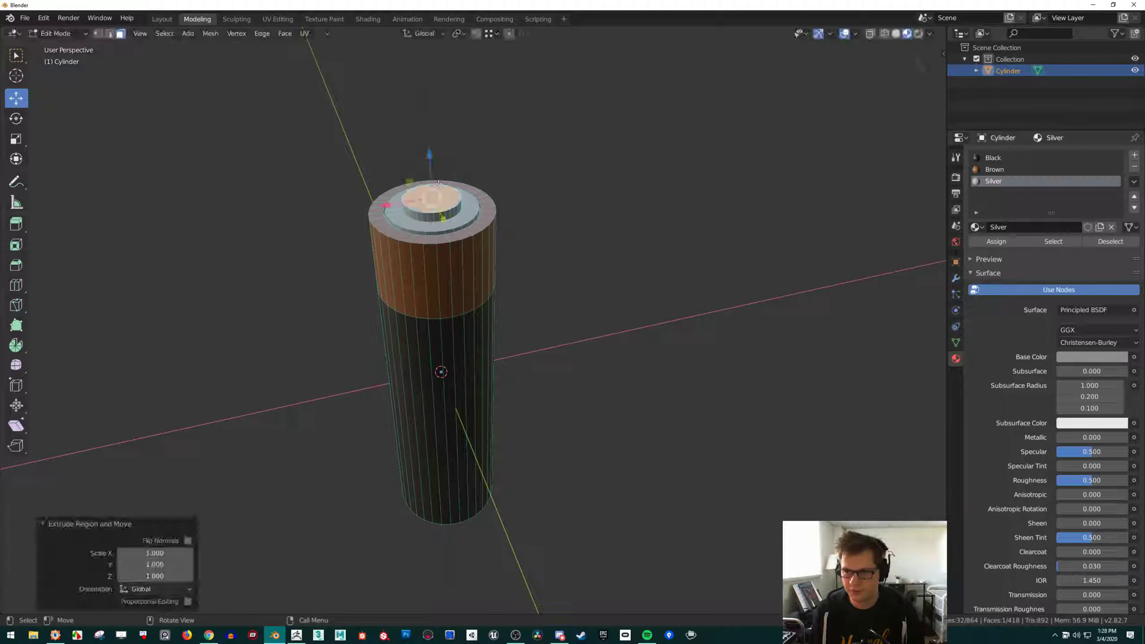
key("ctrl+z")
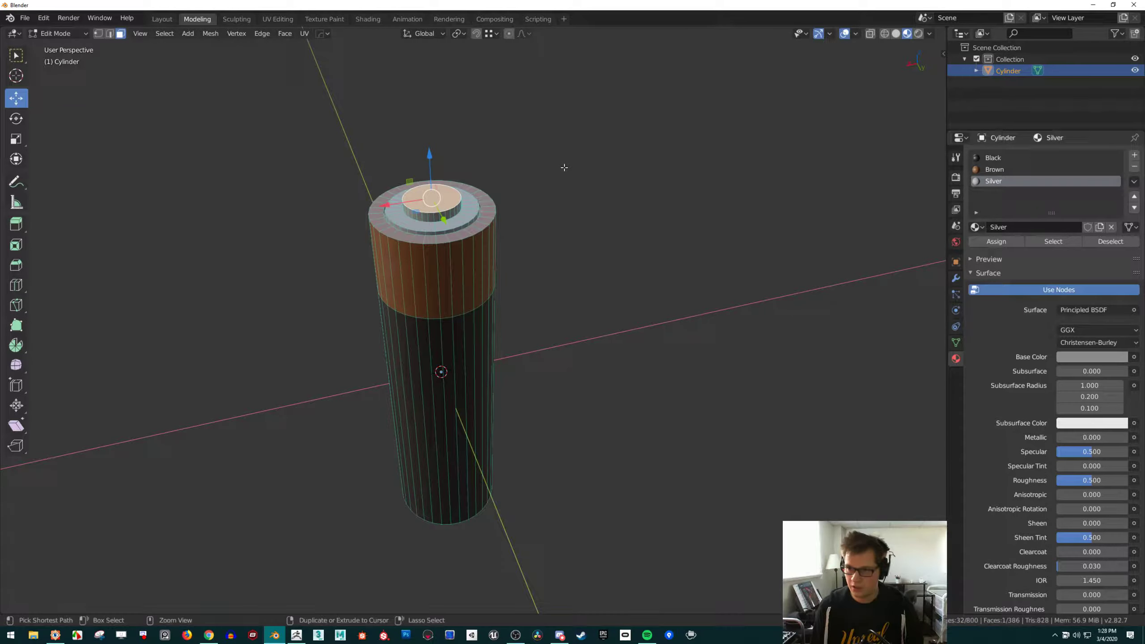
key("ctrl+x")
Cut two evenly spaced edge loops around the cylinder's black body
middle_click_drag(534, 182, 447, 325)
key("ctrl+r")
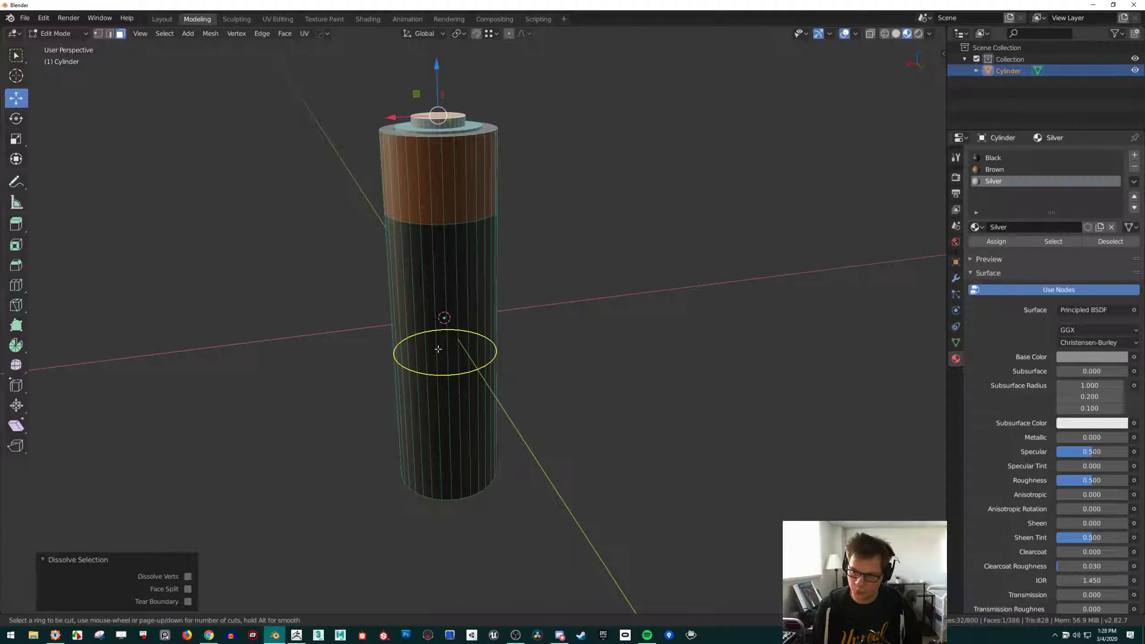
scroll(439, 350, "up", 4)
right_click(439, 348)
middle_click_drag(459, 391, 418, 388, "shift")
scroll(384, 287, "up", 2)
key("ctrl+r")
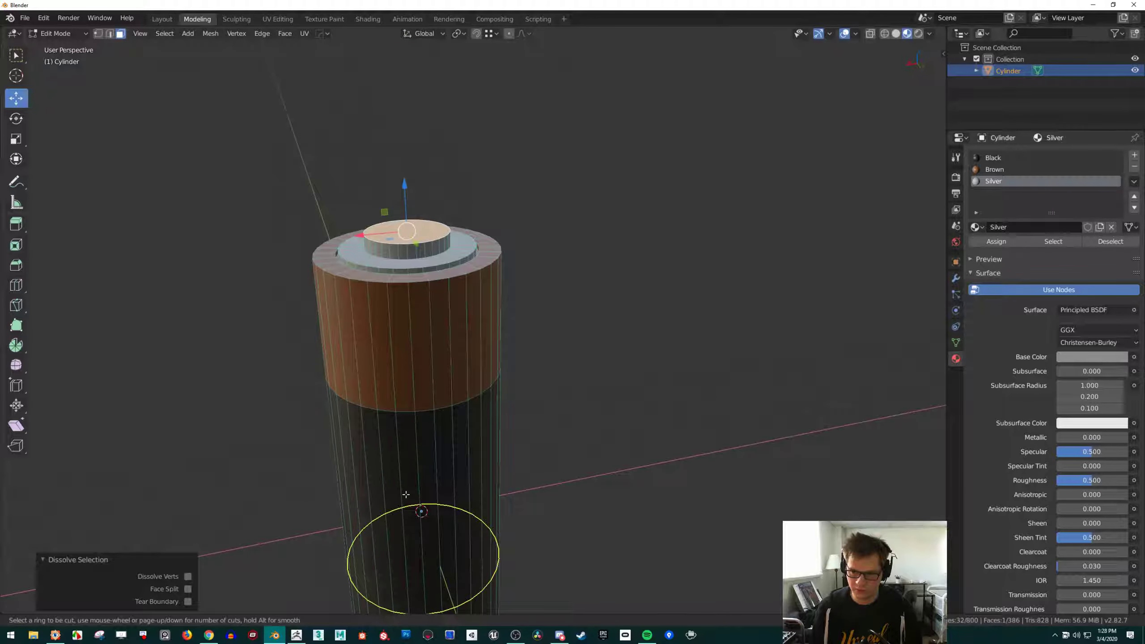
scroll(405, 494, "up", 1)
left_click(405, 494)
right_click(405, 494)
Try extruding the face loop between the two new cuts without moving it along Z, and undo the extrusion
middle_click_drag(405, 494, 415, 361, "shift")
key("3")
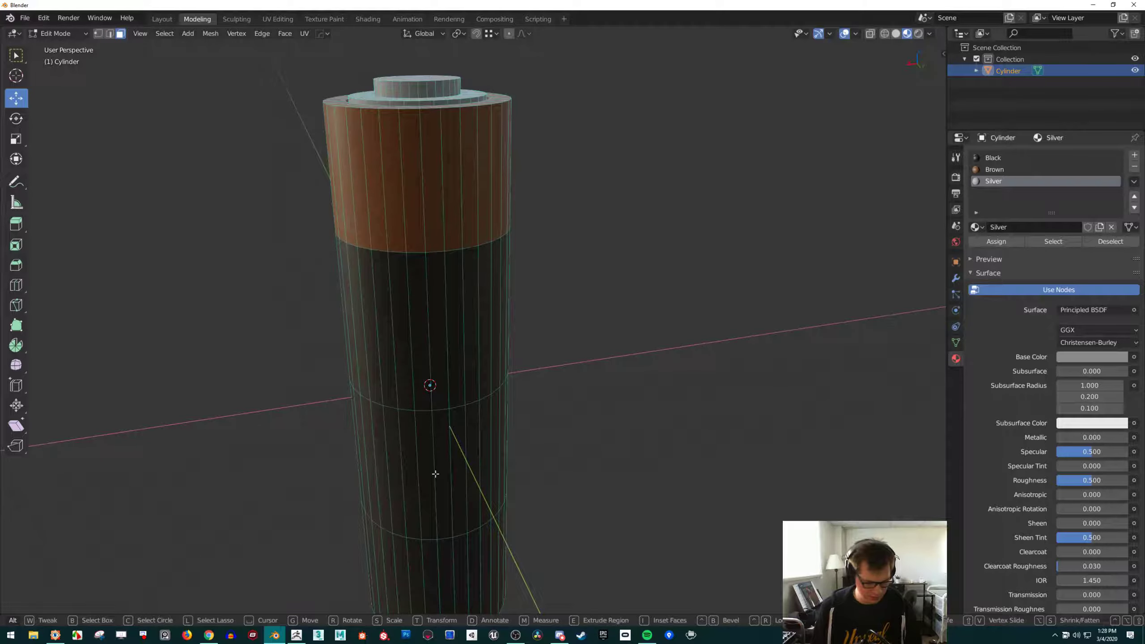
left_click(440, 479, "alt")
middle_click_drag(440, 478, 428, 440, "shift")
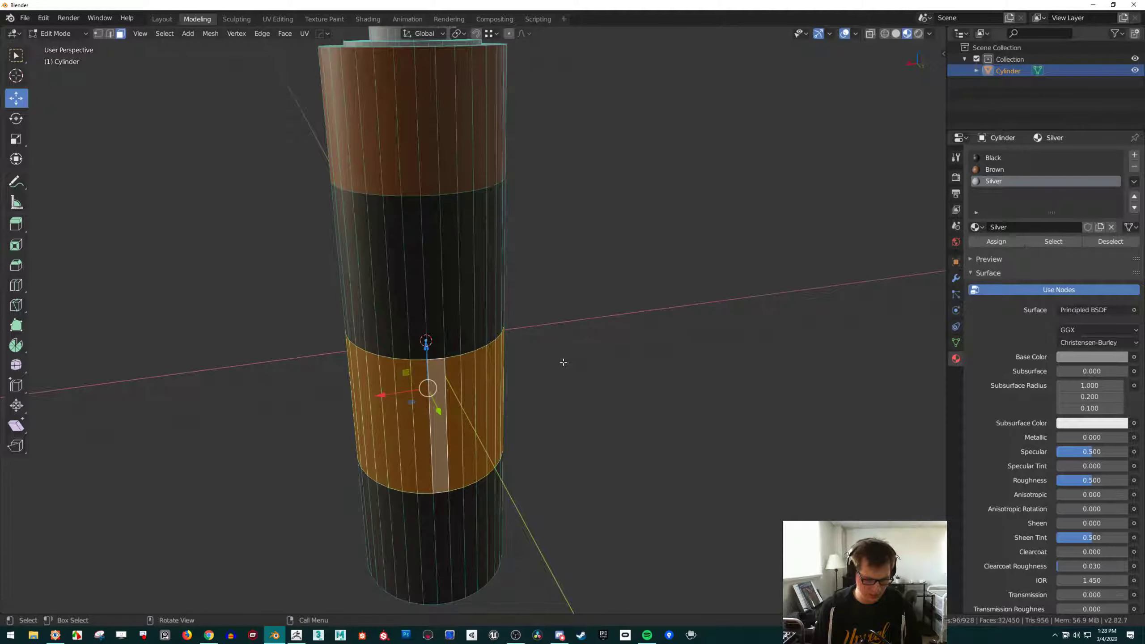
key("e")
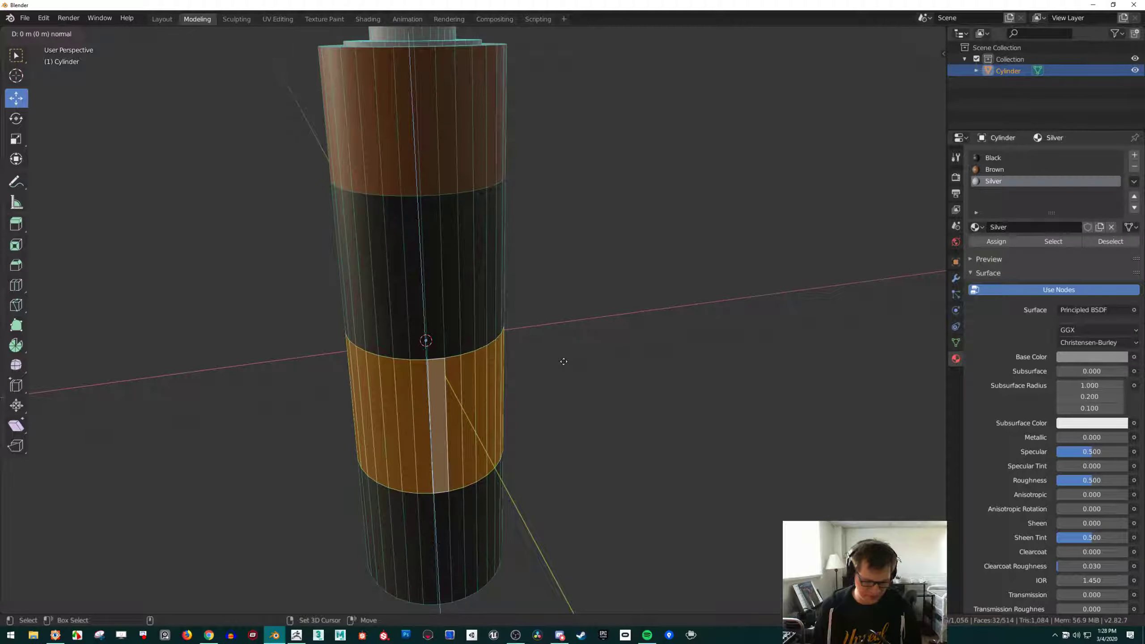
key("shift+z")
right_click(538, 369)
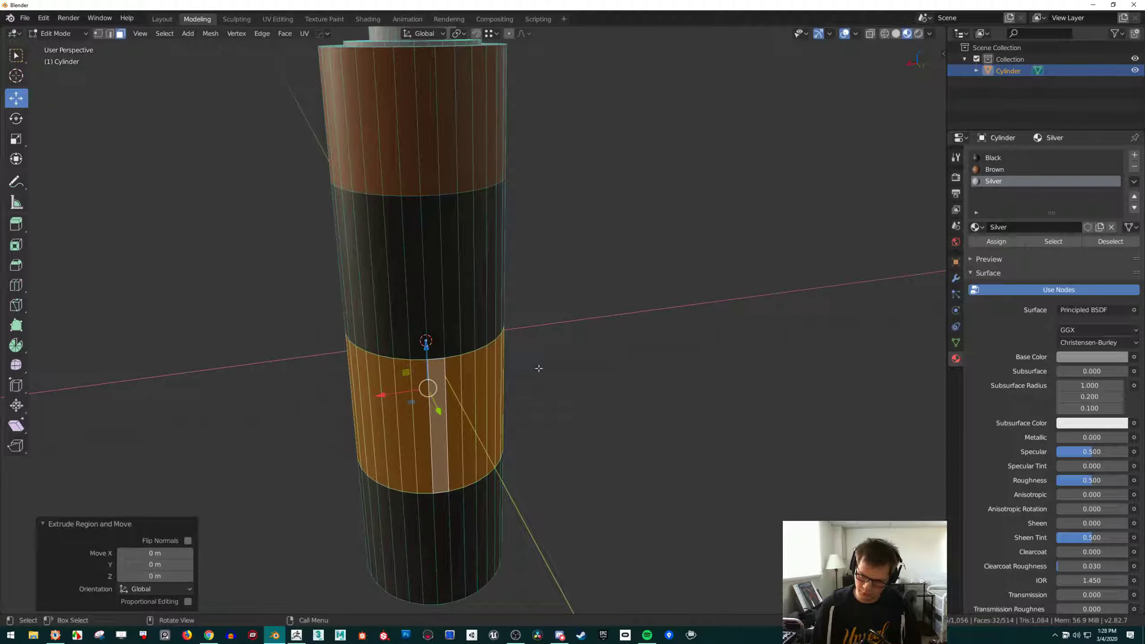
key("ctrl+z")
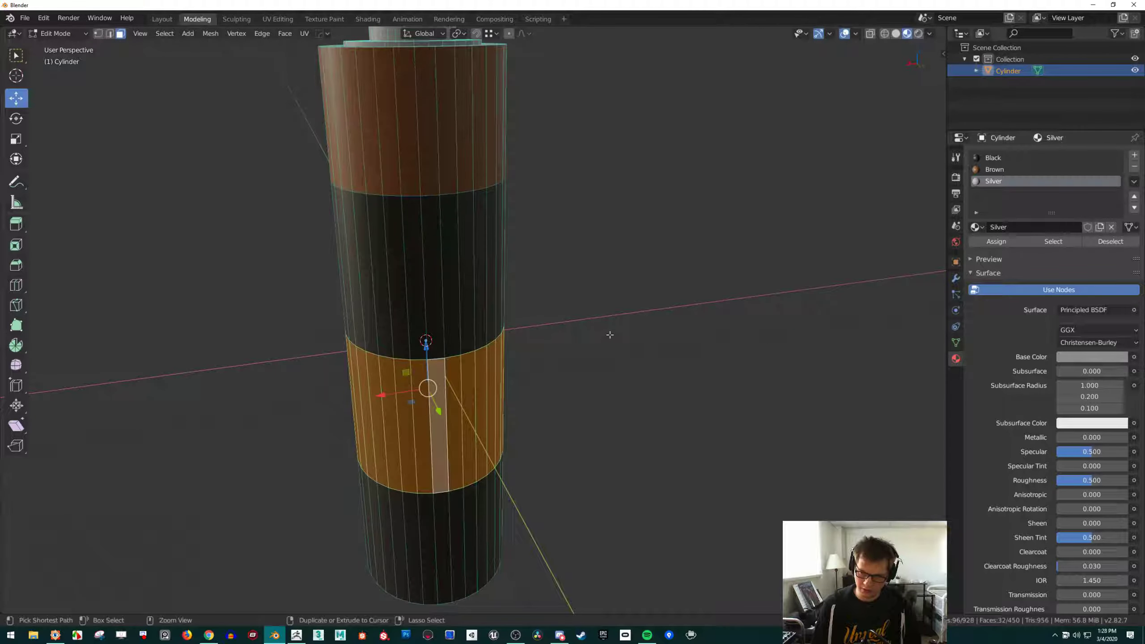
key("ctrl+z")
key("ctrl+shift+z")
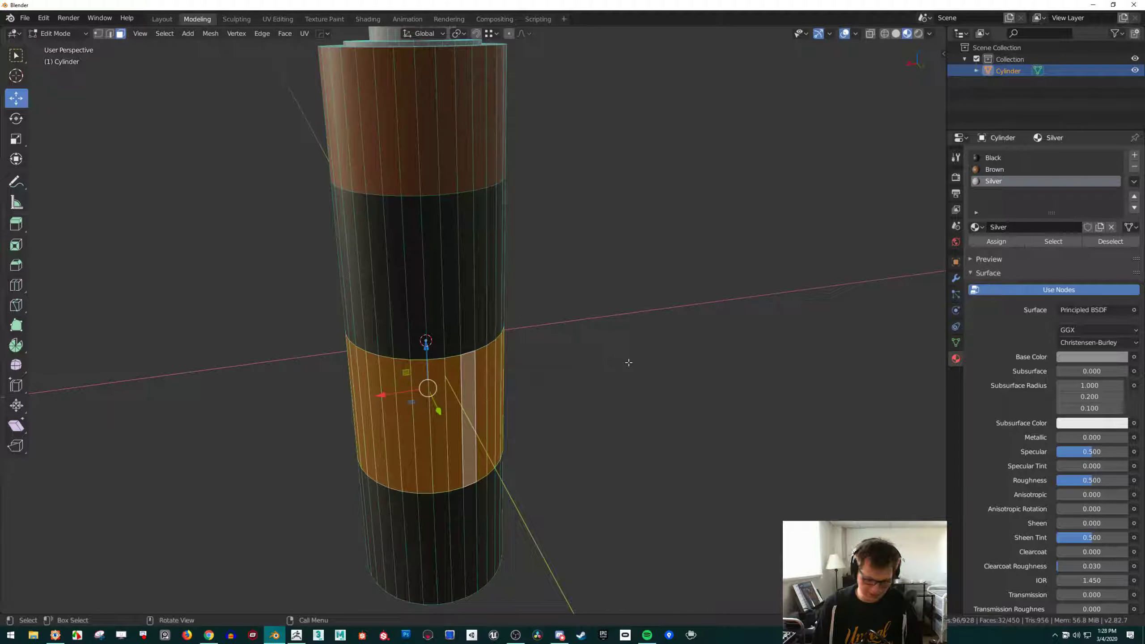
Try scaling the middle face loop of the black body inward with the global Z axis locked
key("s")
right_click(629, 363)
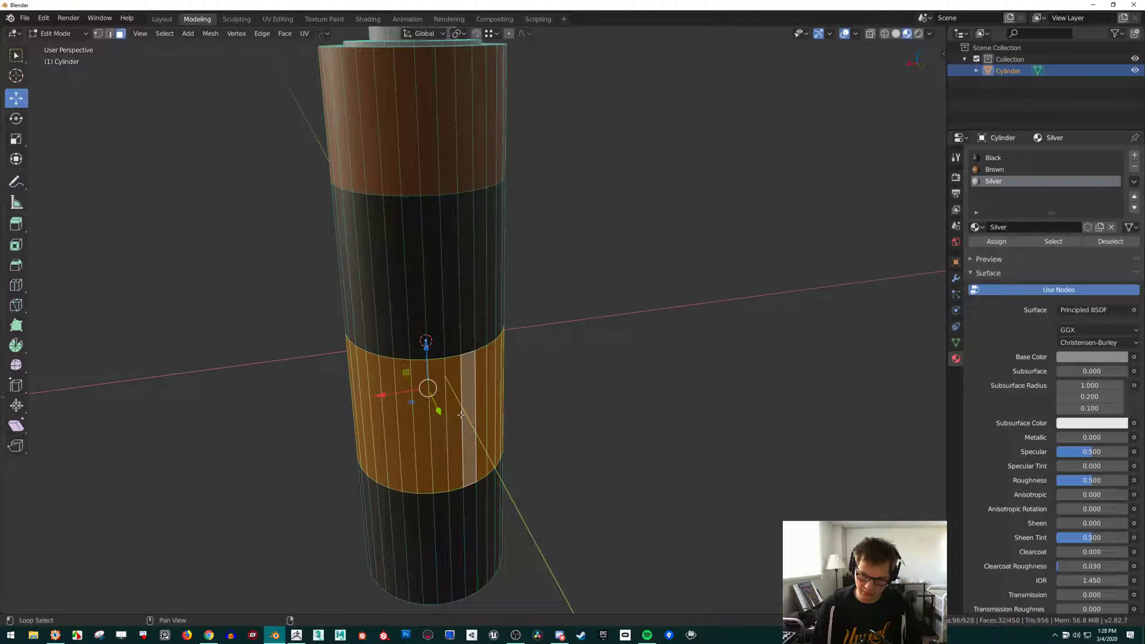
key("s")
key("shift+z")
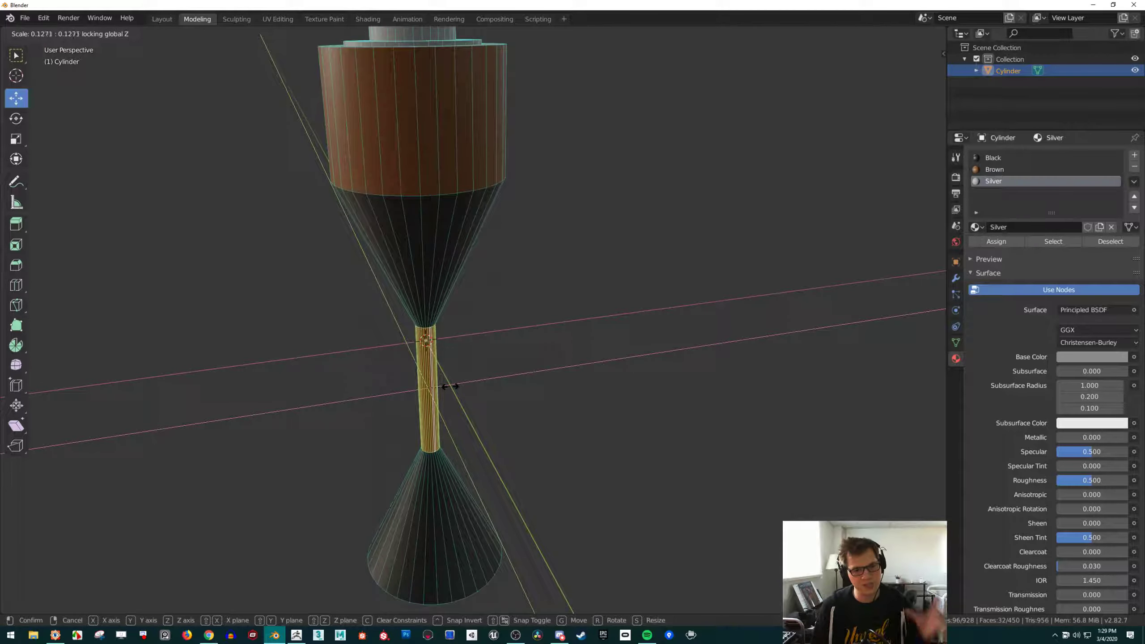
right_click(466, 374)
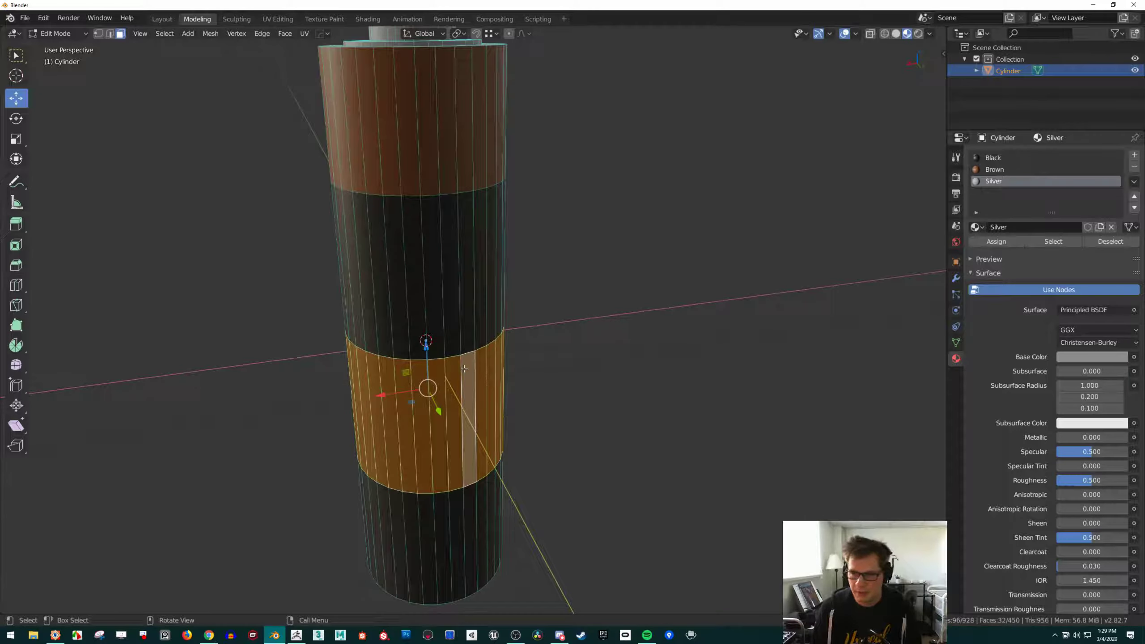
Try insetting a single face of the upper black section by about 0.00067 with an outward depth of about 0.0025
middle_click_drag(464, 368, 525, 330)
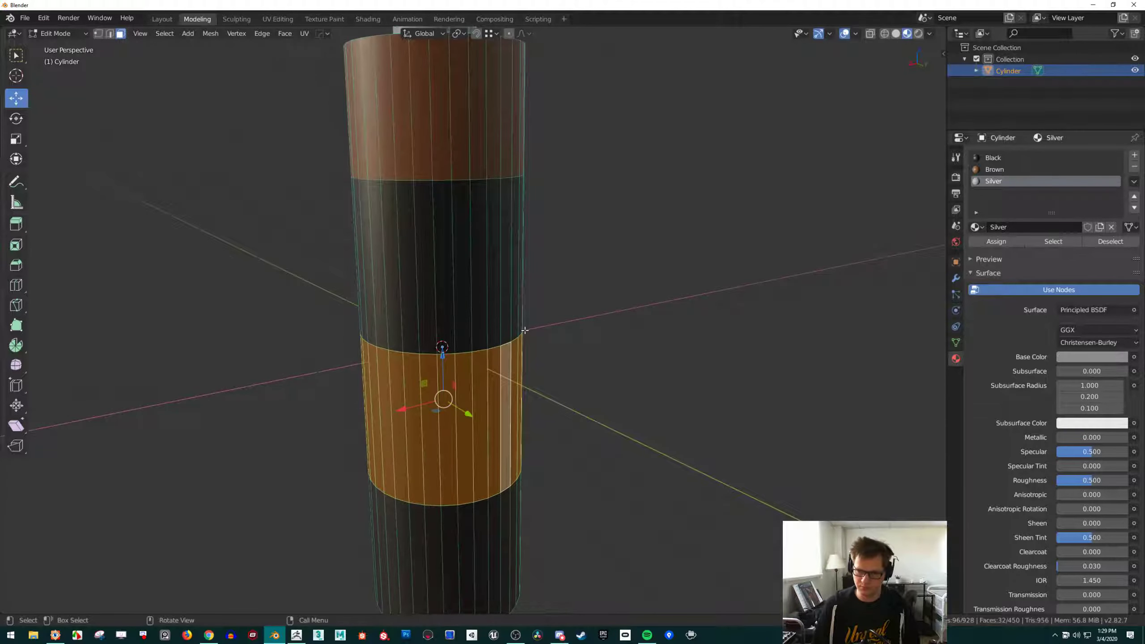
scroll(516, 354, "down", 3)
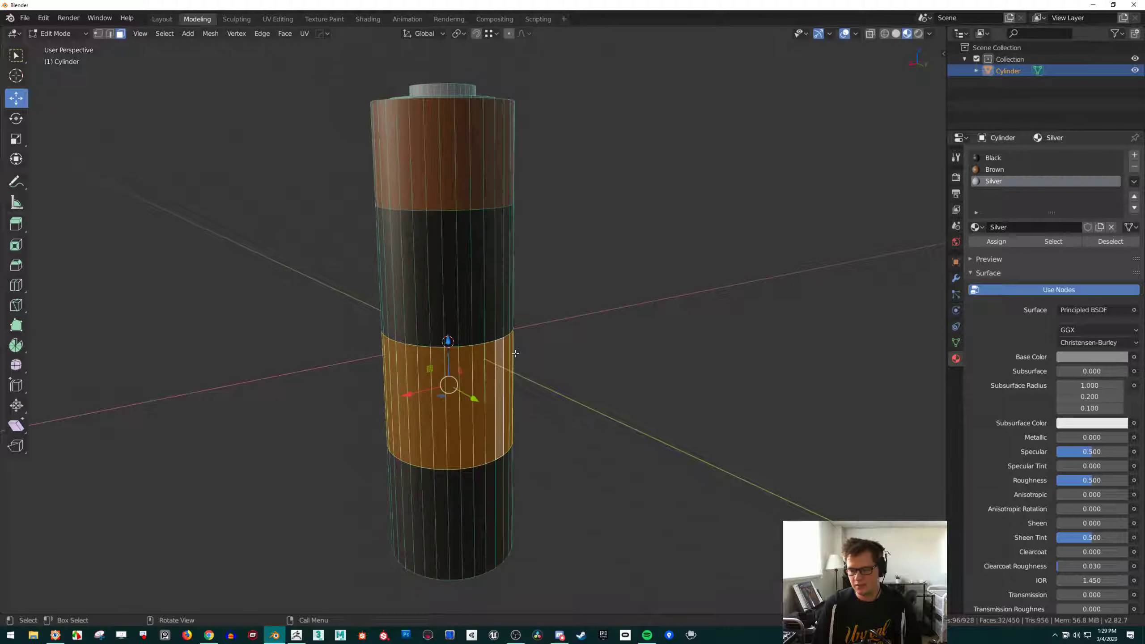
middle_click_drag(516, 354, 466, 409)
scroll(460, 401, "up", 3)
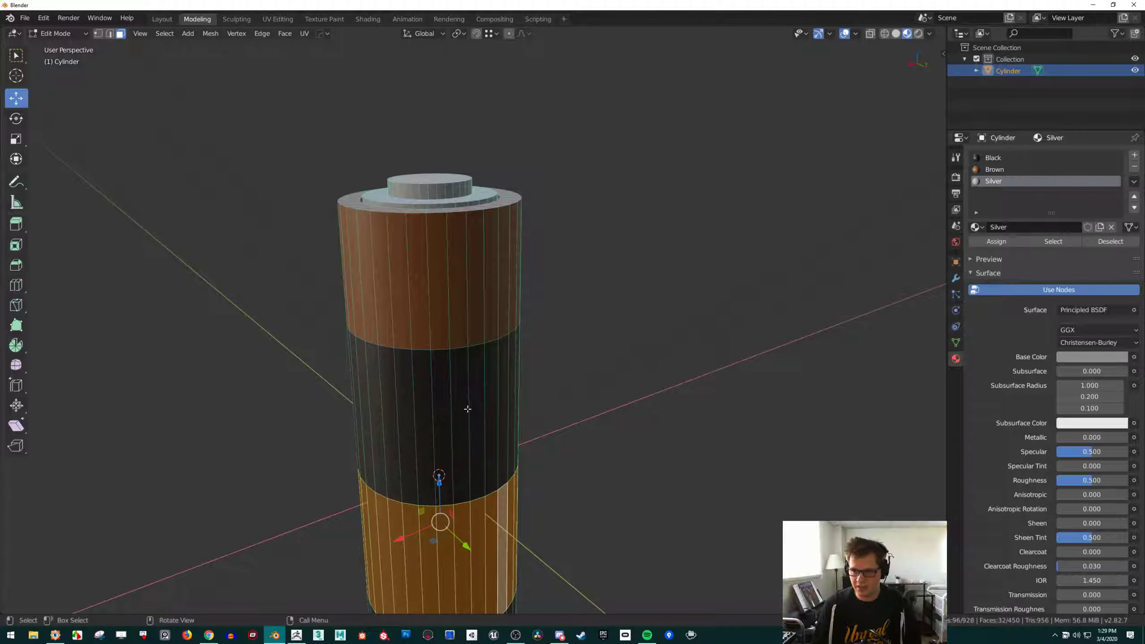
left_click(466, 409)
scroll(456, 355, "up", 3)
key("i")
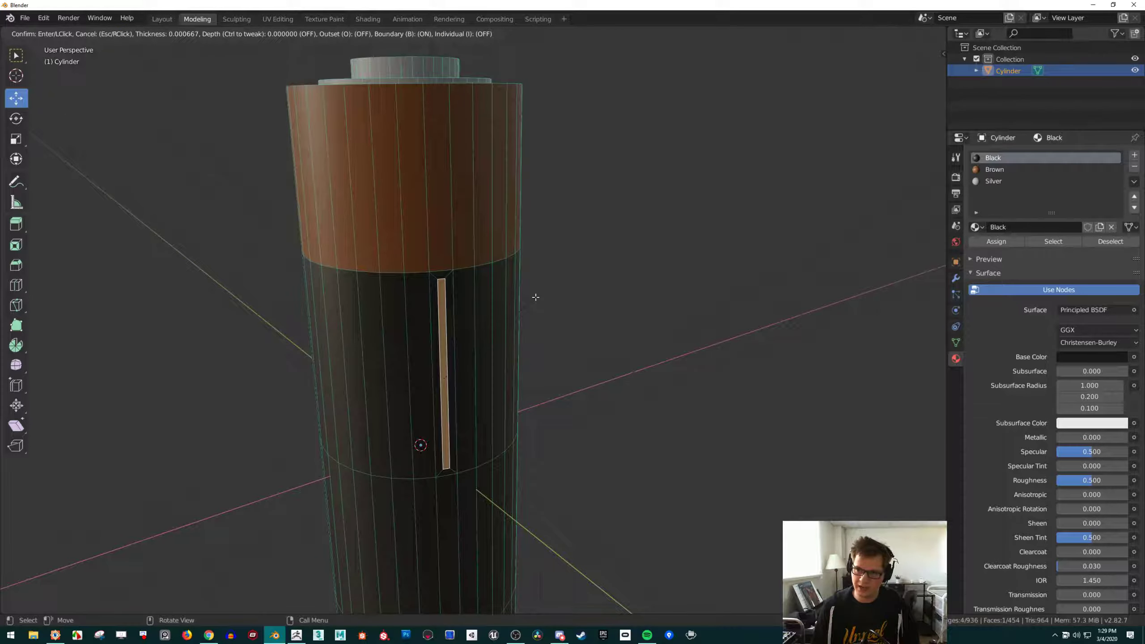
key("ctrl")
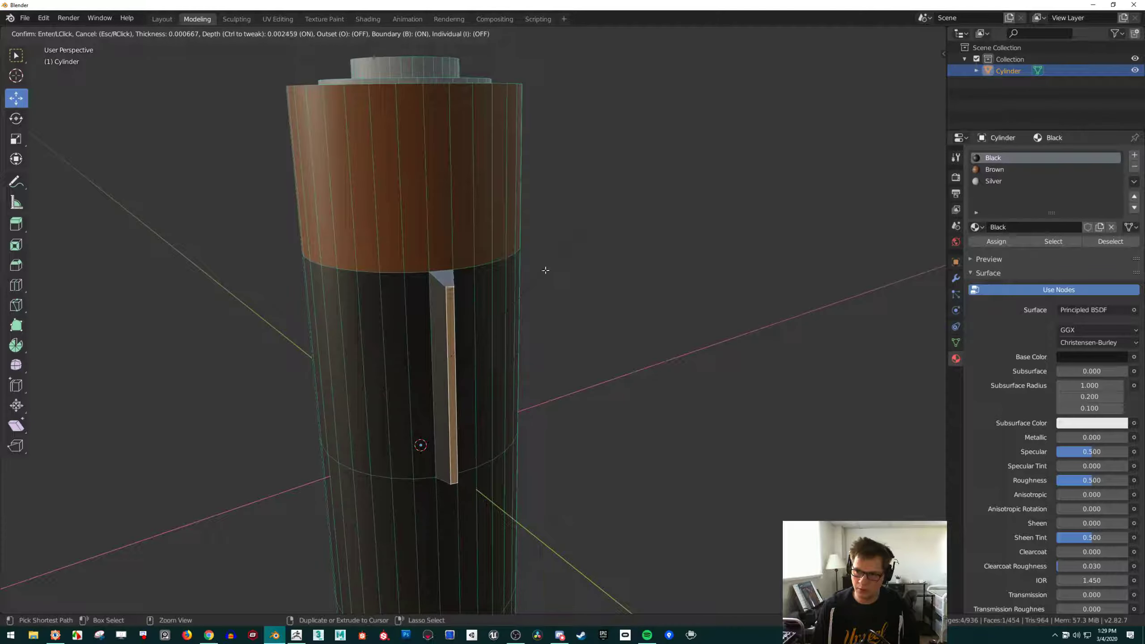
key("Escape")
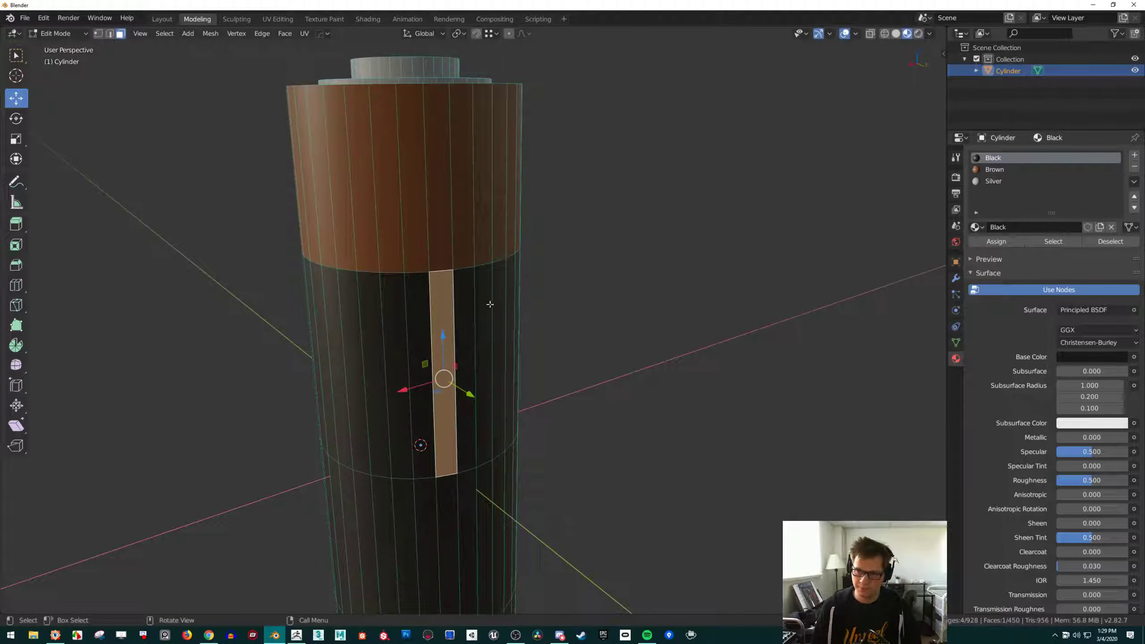
Try beveling the edge loop between the brown and black sections with 5 segments
scroll(466, 325, "down", 2)
middle_click_drag(467, 324, 407, 456)
key("2")
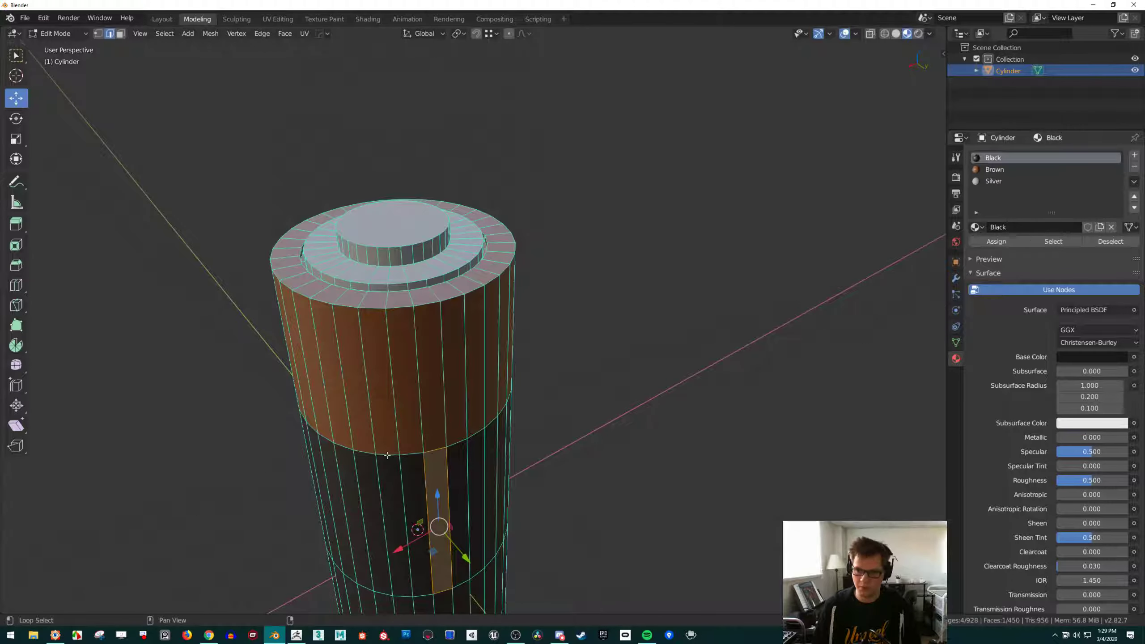
left_click(407, 456, "alt")
scroll(397, 454, "up", 3)
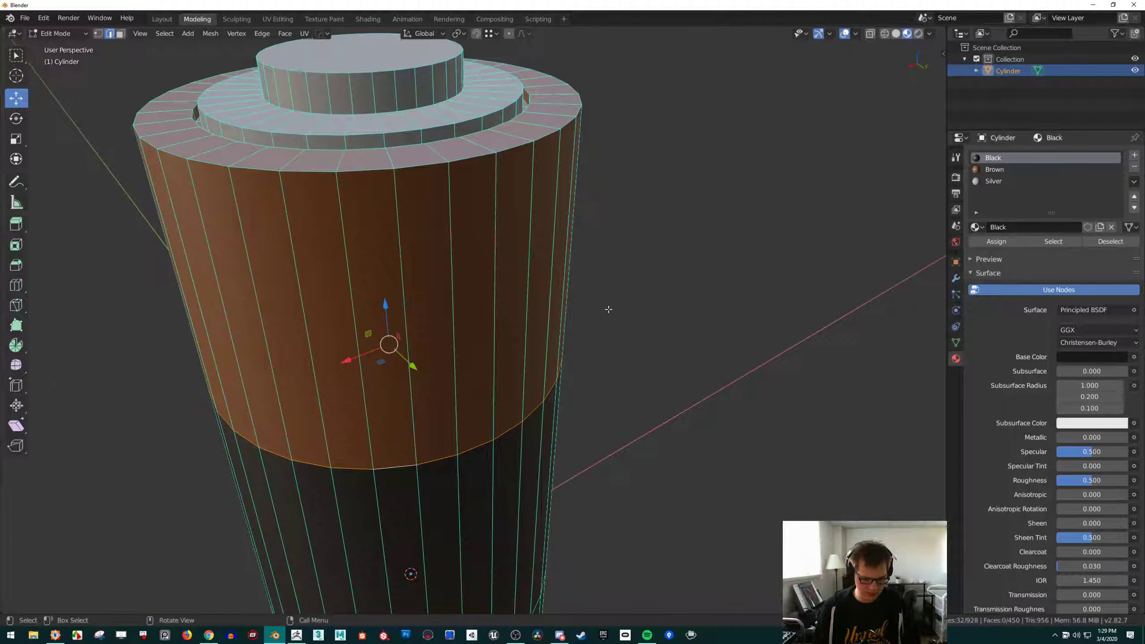
key("ctrl+b")
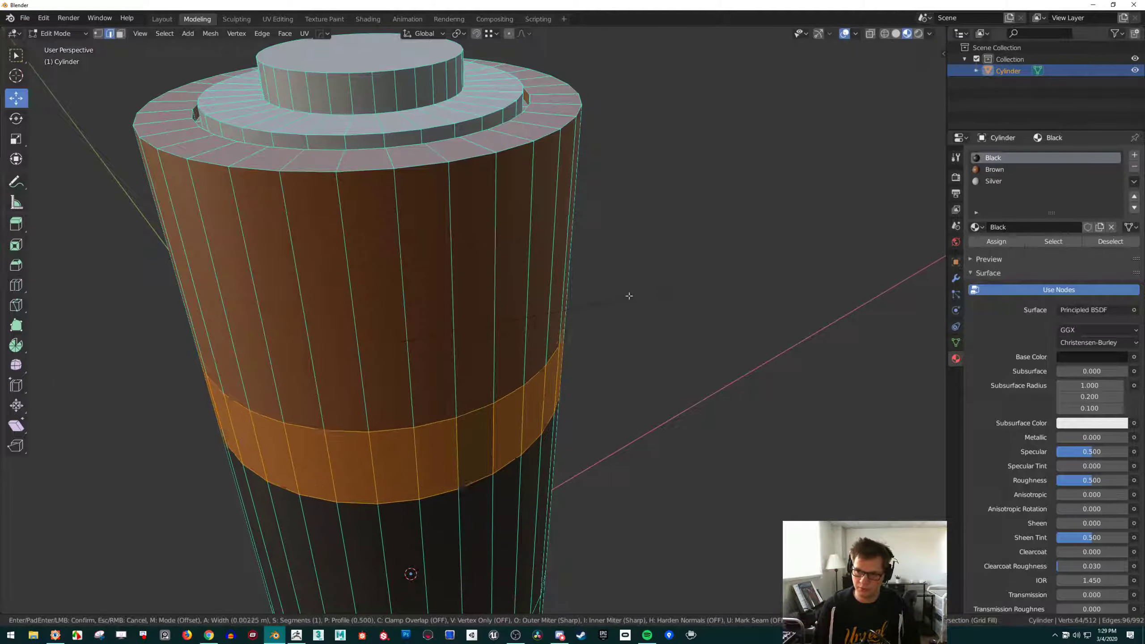
scroll(634, 276, "up", 4)
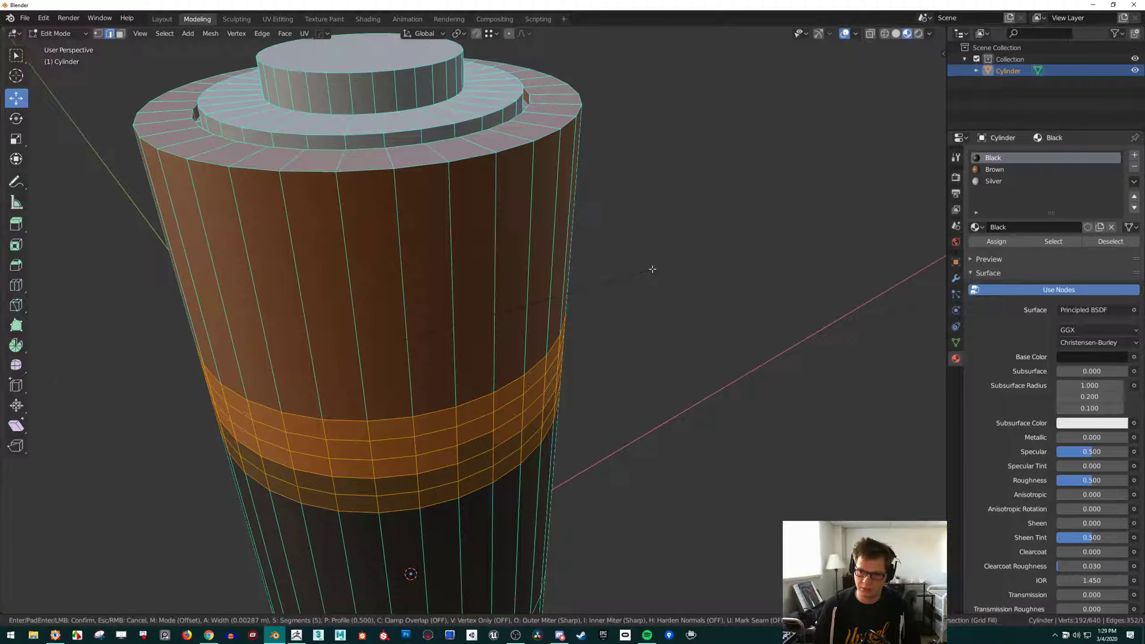
right_click(653, 269)
Bevel the cylinder's top outer edge loop by about 0.00143 m with 4 segments and a lowered, concave profile
left_click(422, 165, "alt")
key("ctrl+b")
left_click(671, 170)
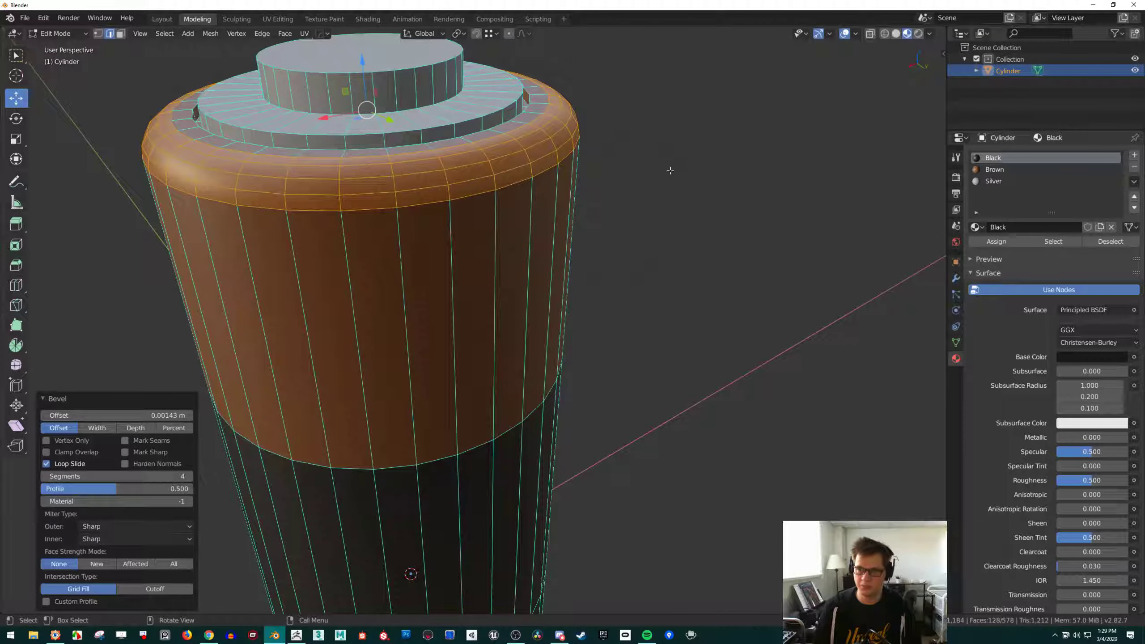
left_click_drag(121, 489, 53, 489)
key("Tab")
scroll(491, 283, "down", 5)
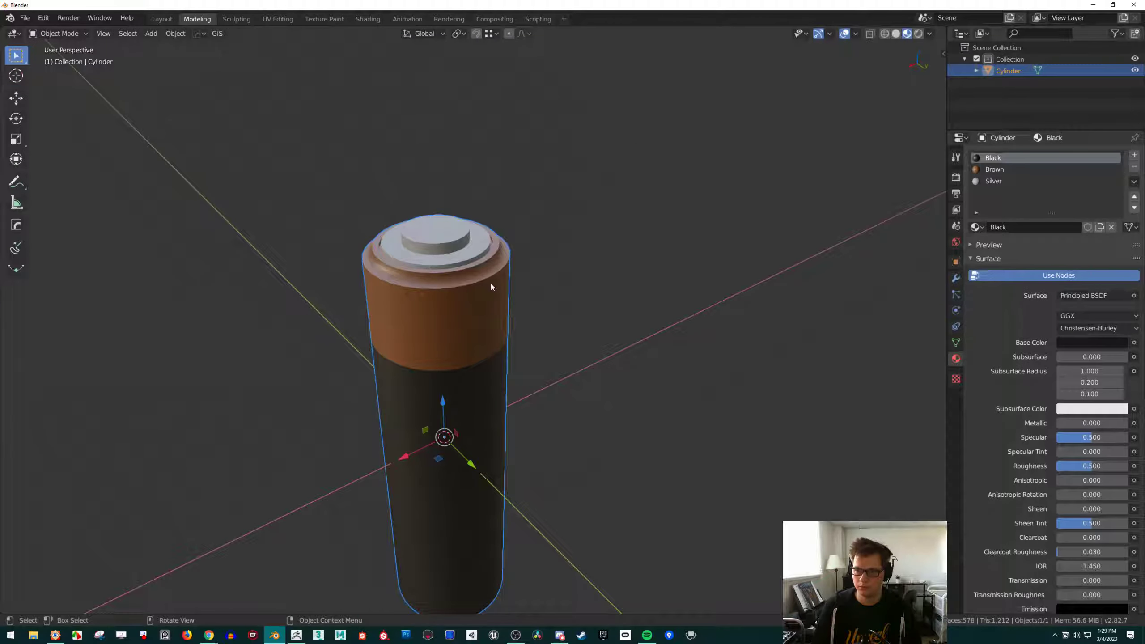
middle_click_drag(490, 283, 487, 261)
scroll(487, 262, "up", 2)
scroll(483, 136, "up", 2)
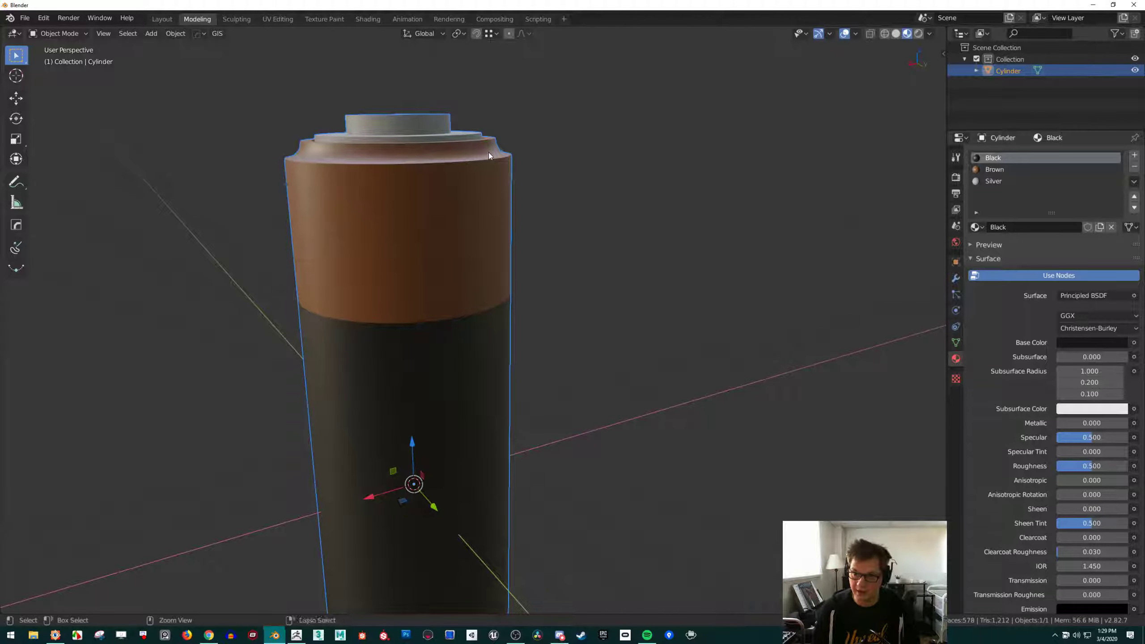
Undo the bevel on the cylinder's top outer edge
key("ctrl+z")
key("ctrl+z")
scroll(494, 150, "down", 4)
middle_click_drag(493, 151, 508, 174)
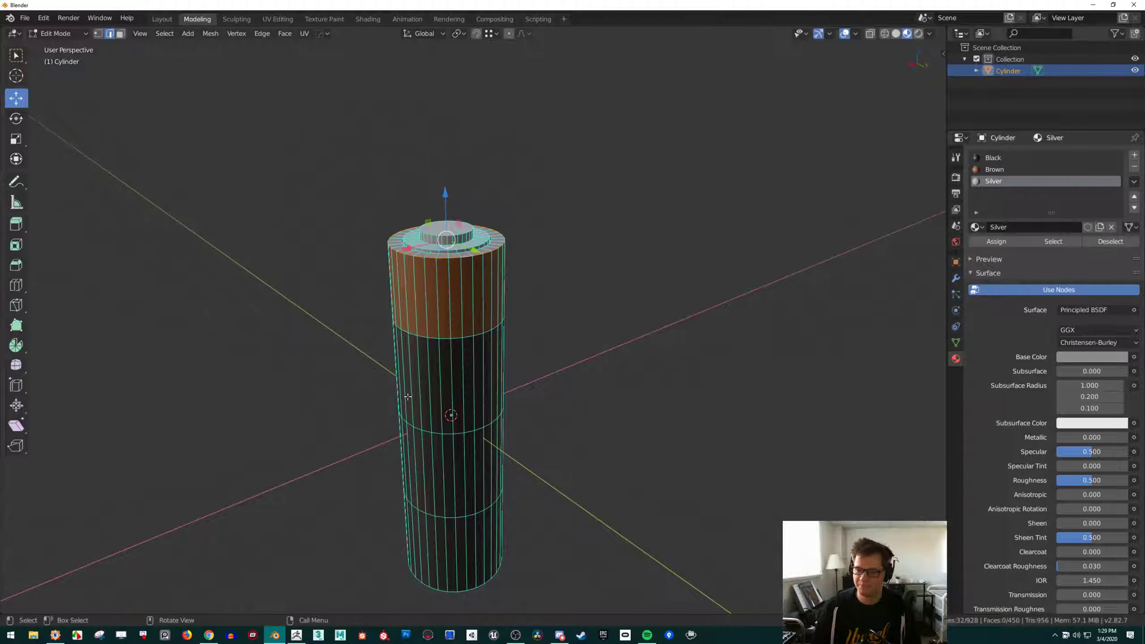
Dissolve the two extra edge loops around the black body
scroll(446, 438, "up", 3)
left_click(443, 403, "alt")
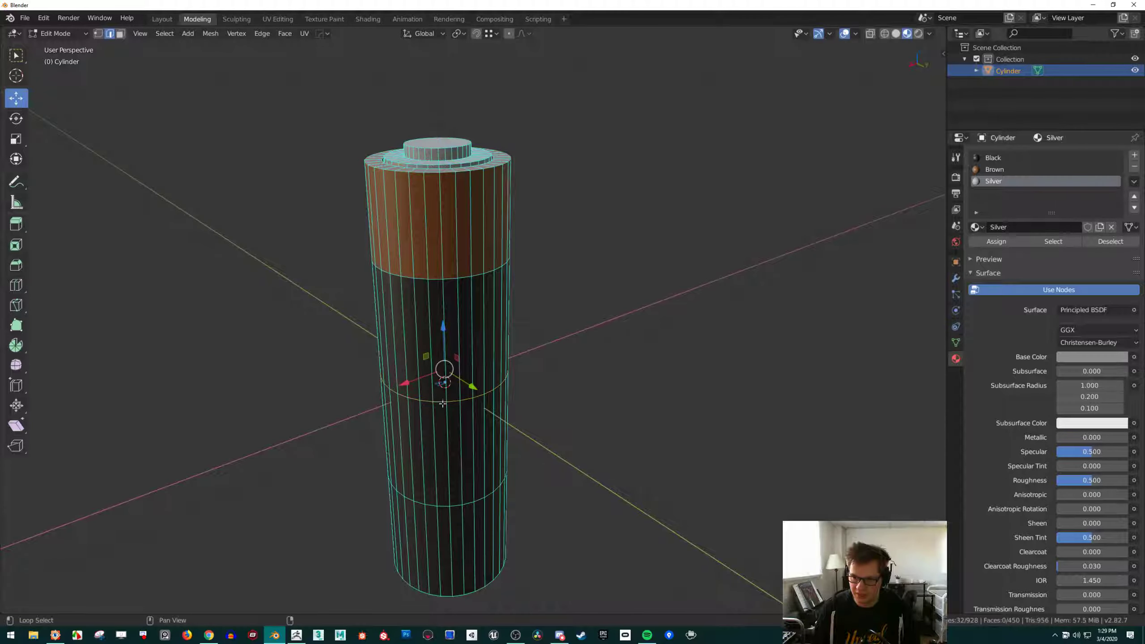
left_click(443, 505, "alt+shift")
key("x")
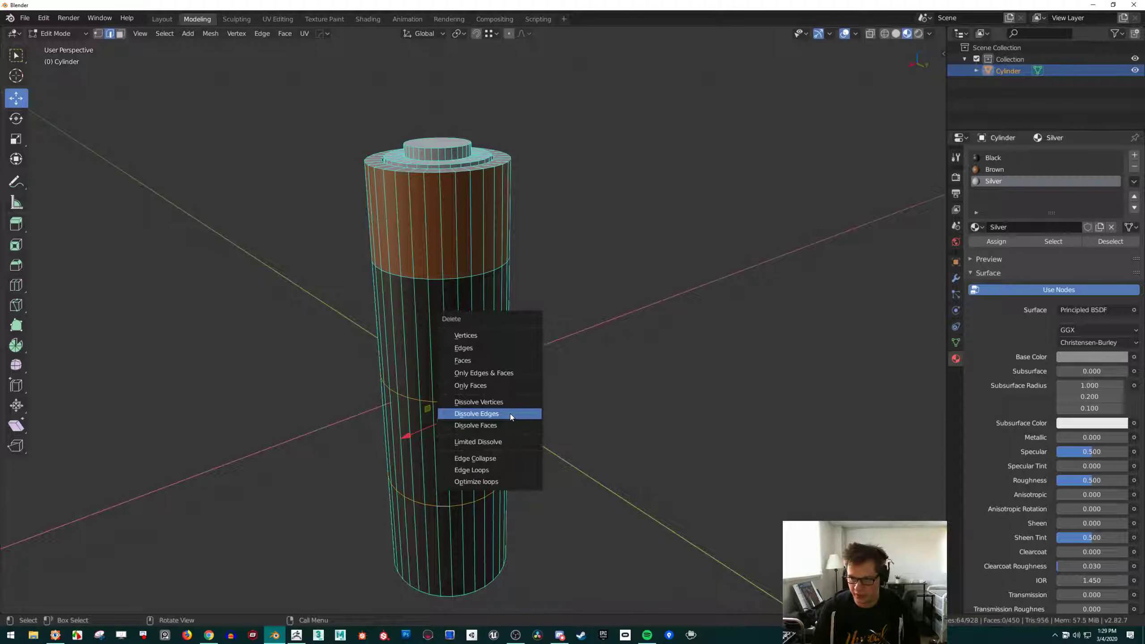
key("Escape")
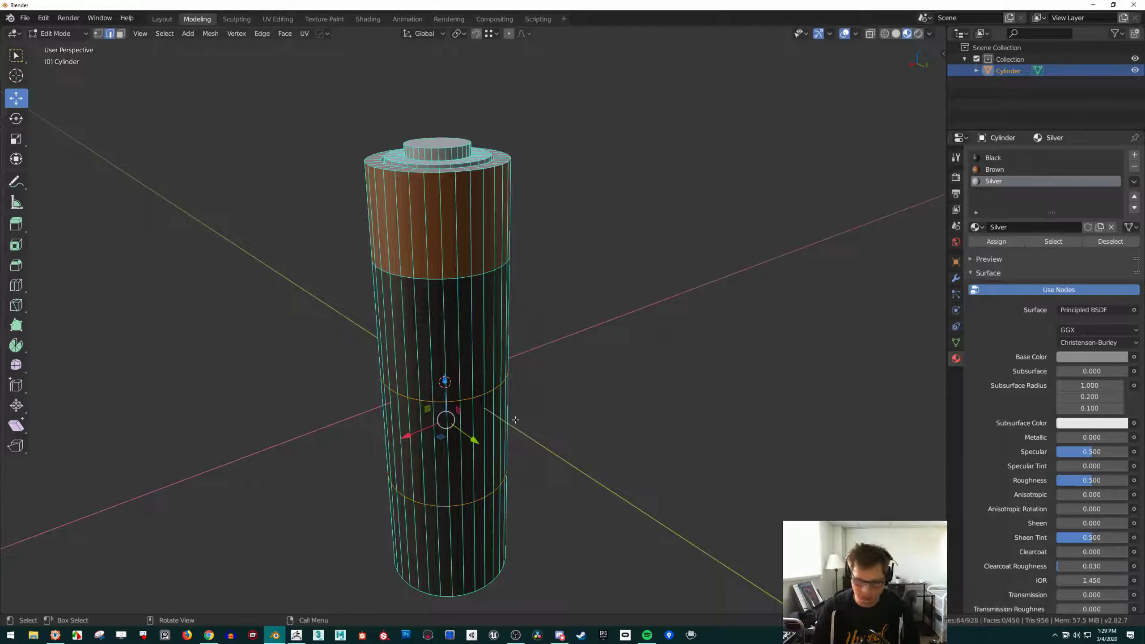
key("ctrl+x")
Return to Object Mode and examine the finished battery from the top and the bottom
scroll(514, 414, "down", 2)
middle_click_drag(514, 414, 479, 528)
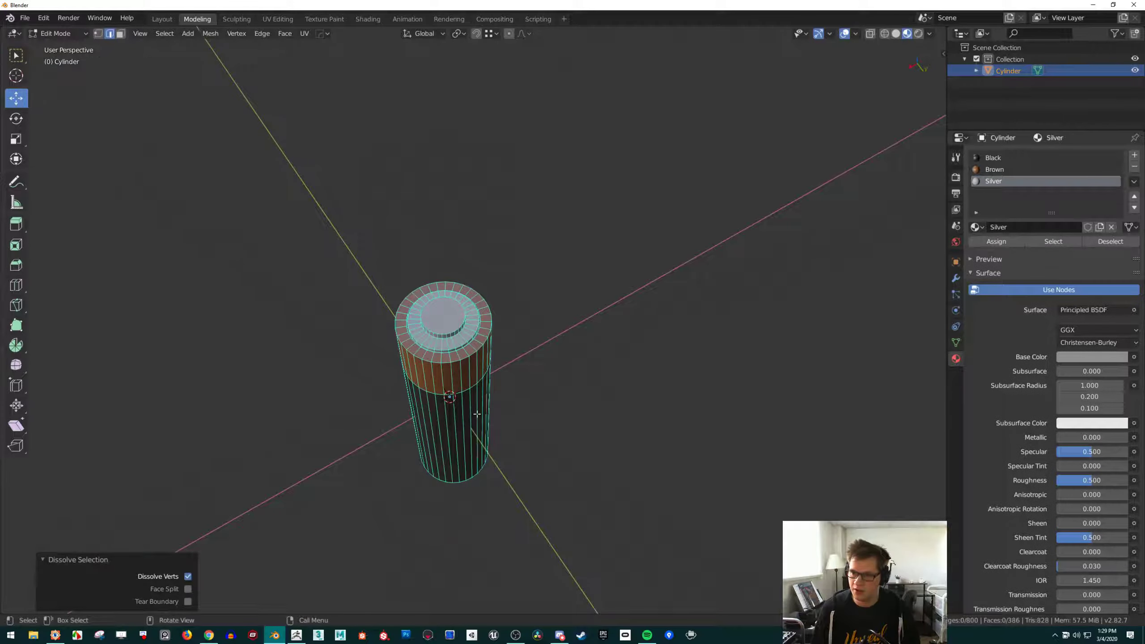
key("Tab")
scroll(477, 417, "up", 5)
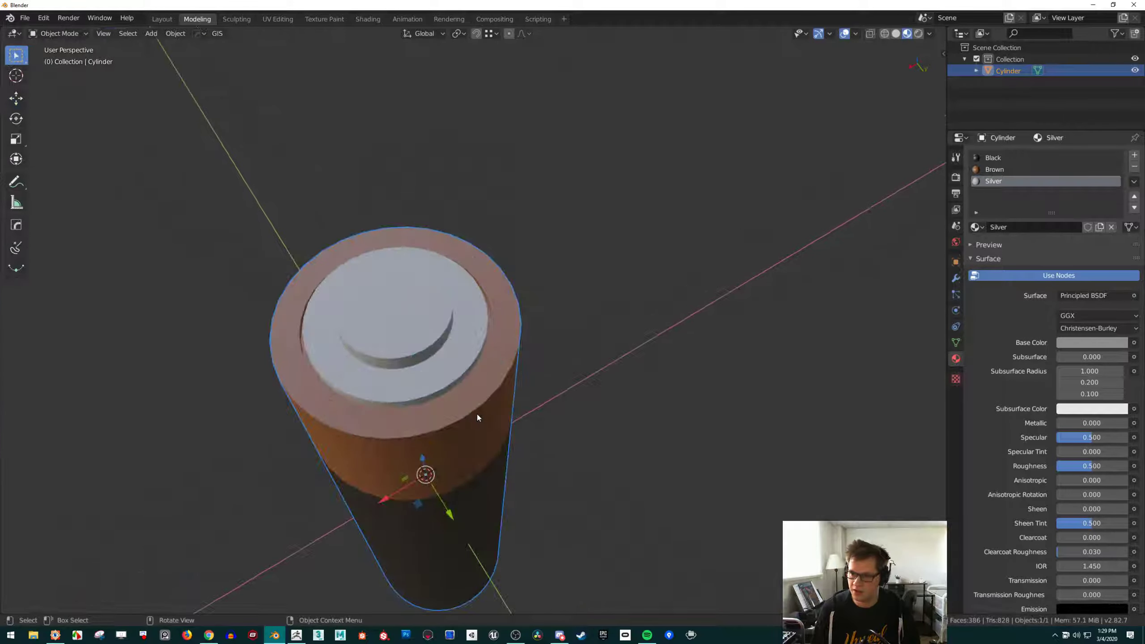
middle_click_drag(477, 414, 550, 250)
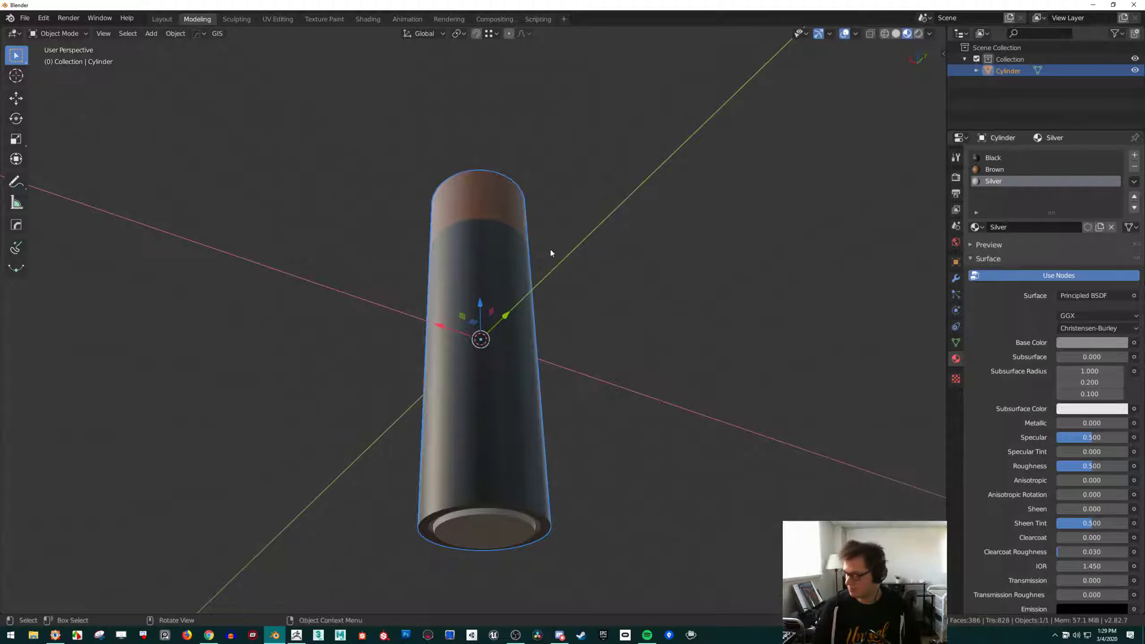